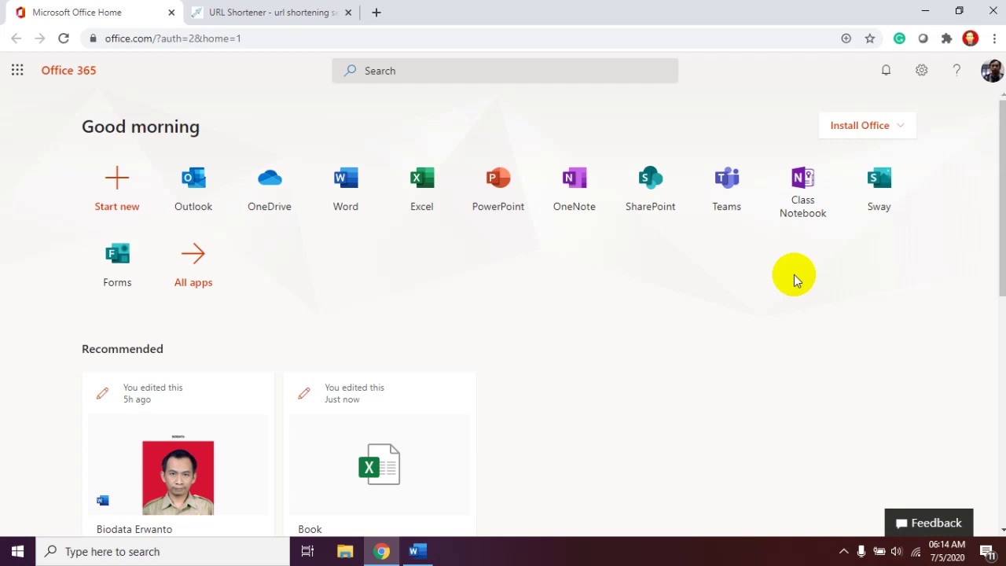
Open Microsoft Forms from the Office 365 home page and dismiss the welcome message.
{"action": "left_click", "coordinate": [119, 266]}
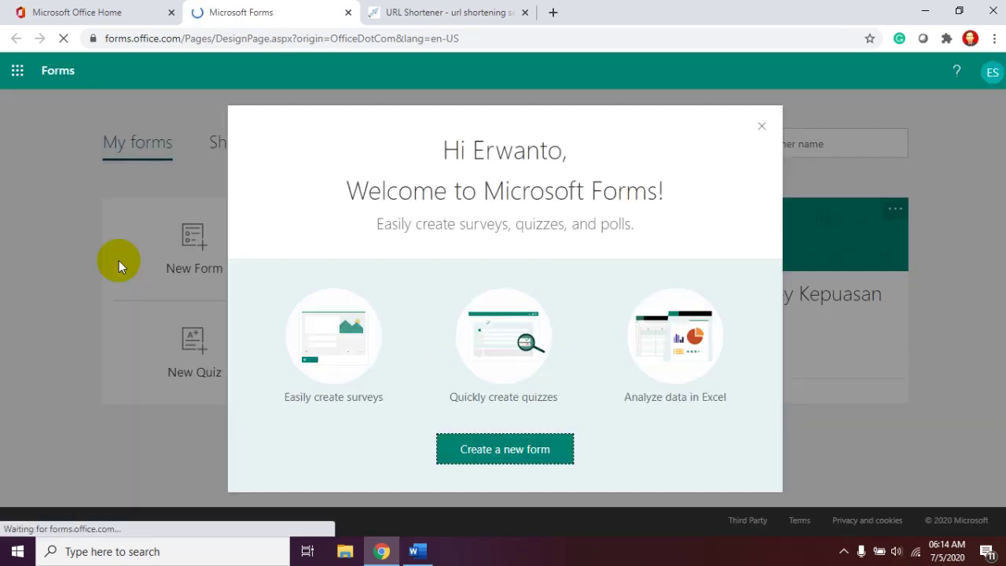
{"action": "left_click", "coordinate": [761, 127]}
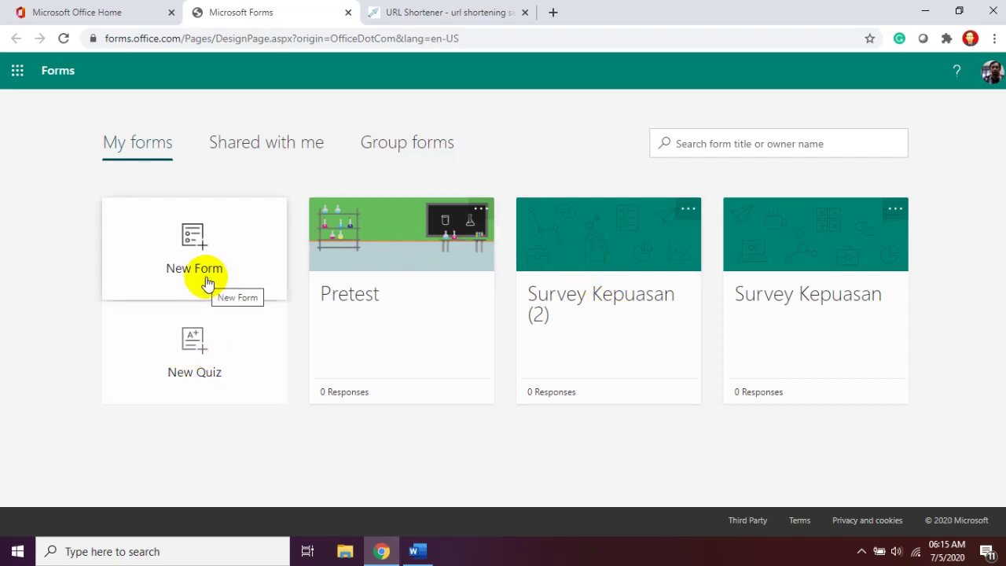
View the forms shared with the account and the group forms, and return to the account's own forms.
{"action": "left_click", "coordinate": [293, 158]}
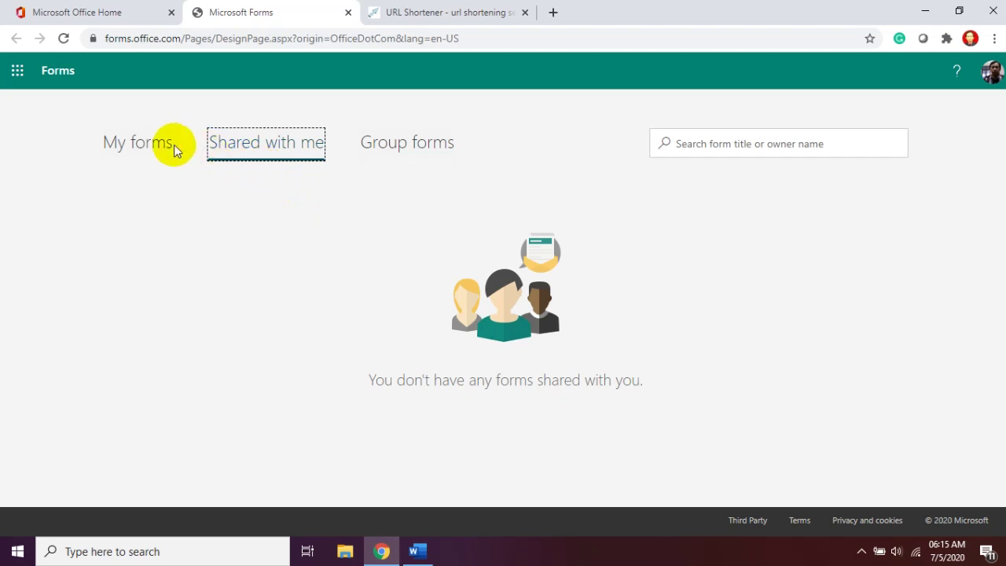
{"action": "left_click", "coordinate": [416, 151]}
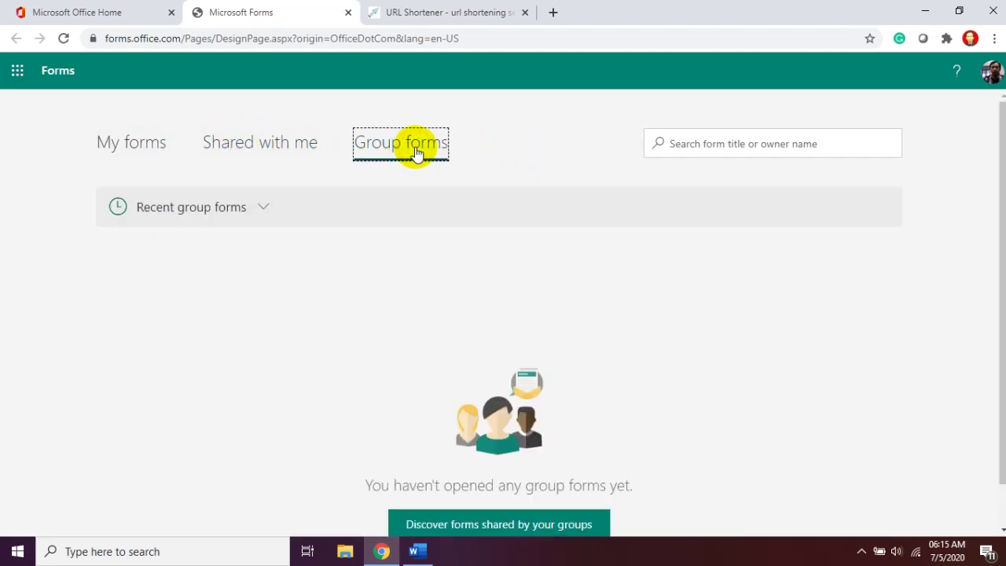
{"action": "left_click", "coordinate": [132, 144]}
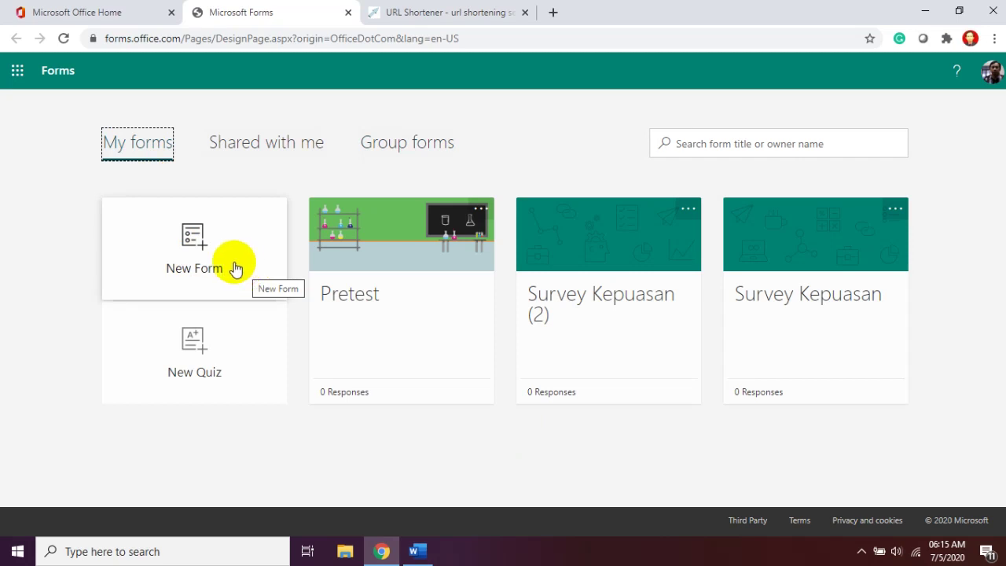
Create a new blank form and title it "Survey Peserta".
{"action": "left_click", "coordinate": [236, 267]}
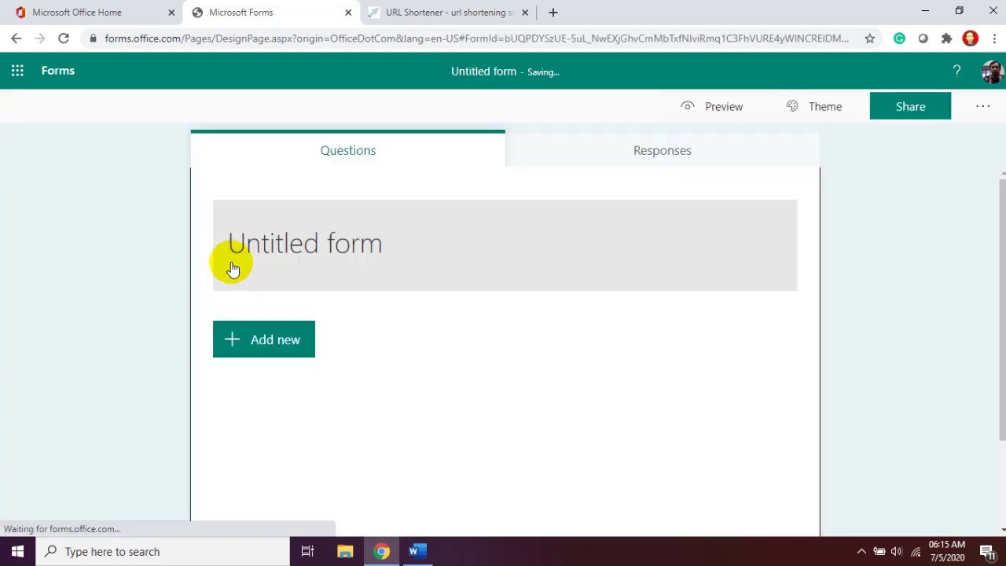
{"action": "left_click", "coordinate": [406, 249]}
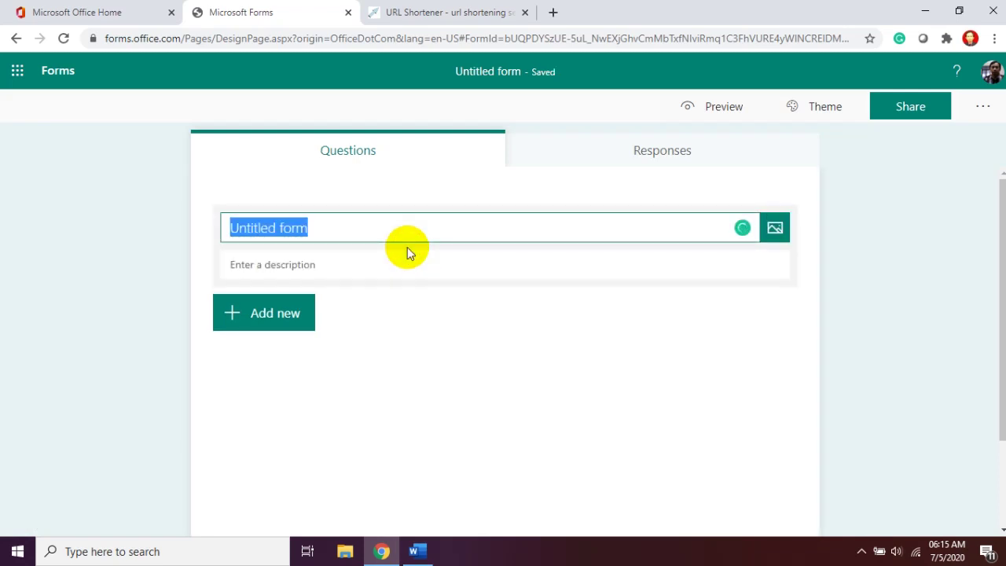
{"action": "type", "text": "Survey Pes"}
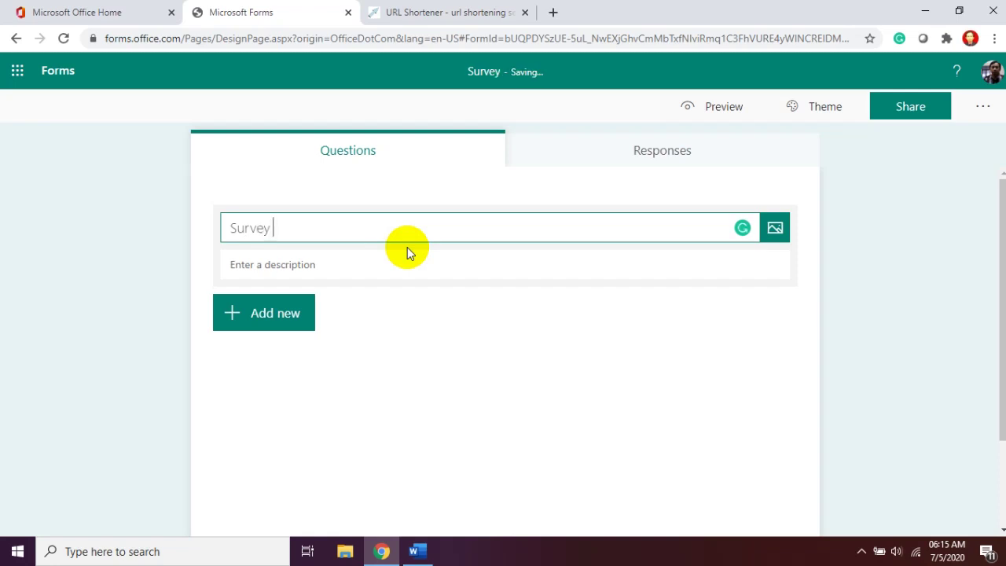
{"action": "type", "text": "erta"}
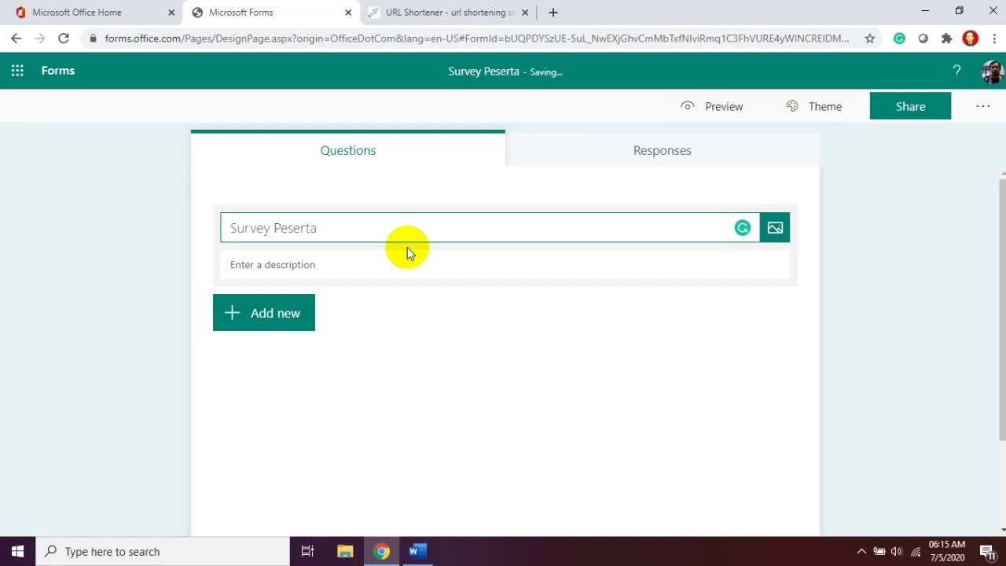
Enter the form description "Suvei ini tujuannya untuk mengetahui tingkat kepuasan dalam pelaksanaan kegiatan pelatihan".
{"action": "left_click", "coordinate": [396, 266]}
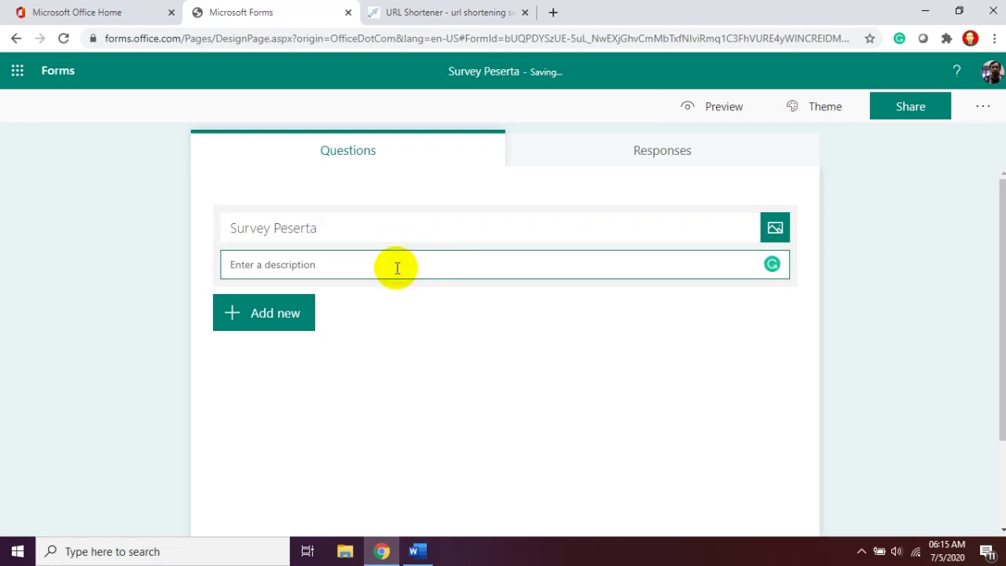
{"action": "type", "text": "S"}
{"action": "key", "text": "BackSpace"}
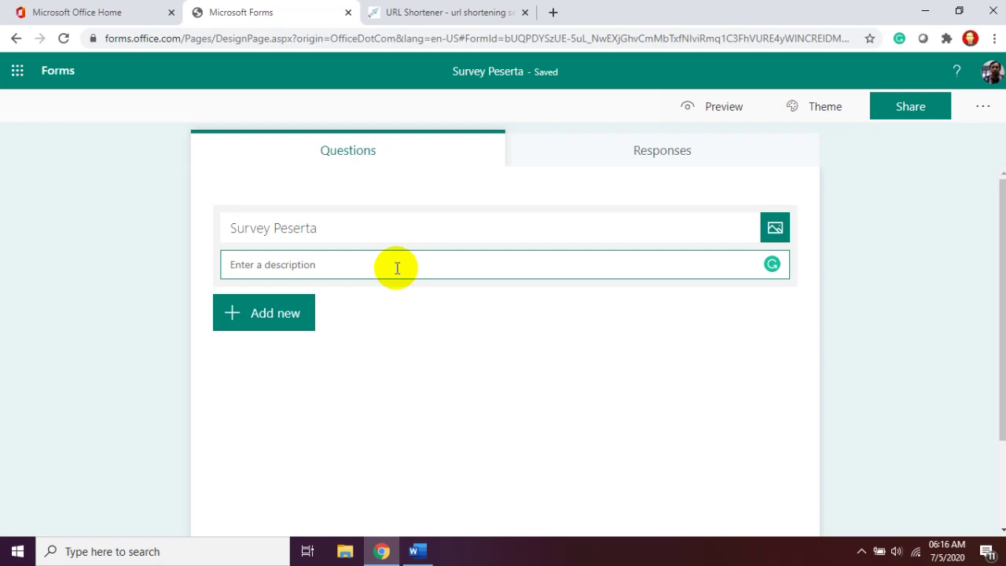
{"action": "type", "text": "Suve"}
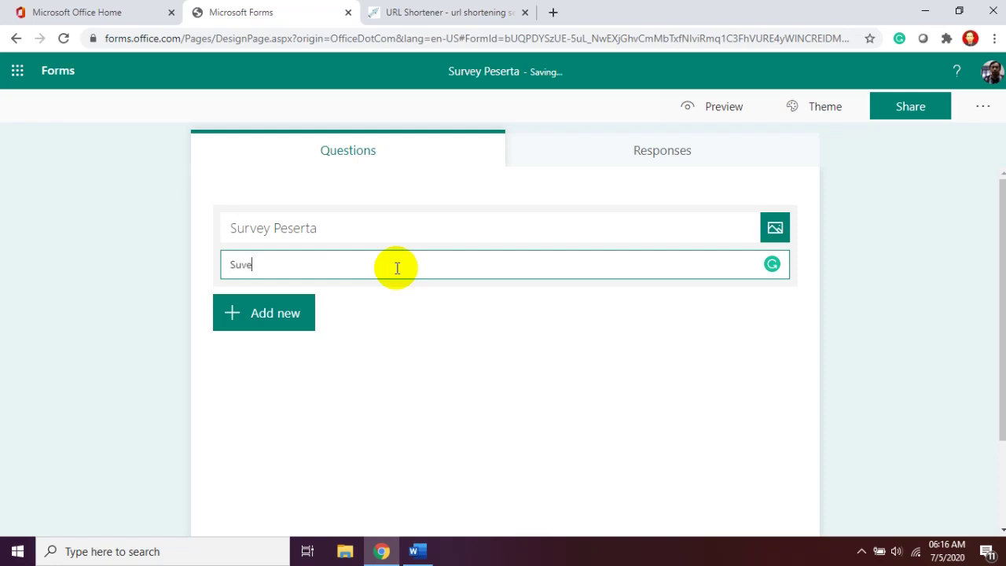
{"action": "type", "text": "i ini tujuannya untuk mengetahui"}
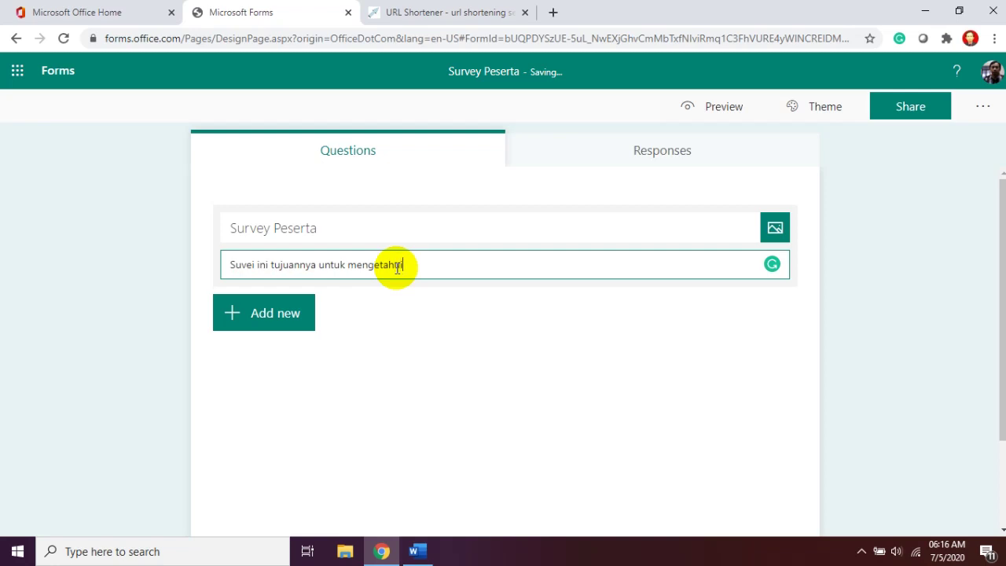
{"action": "type", "text": " tingkat kepuasan dalam pelaksana"}
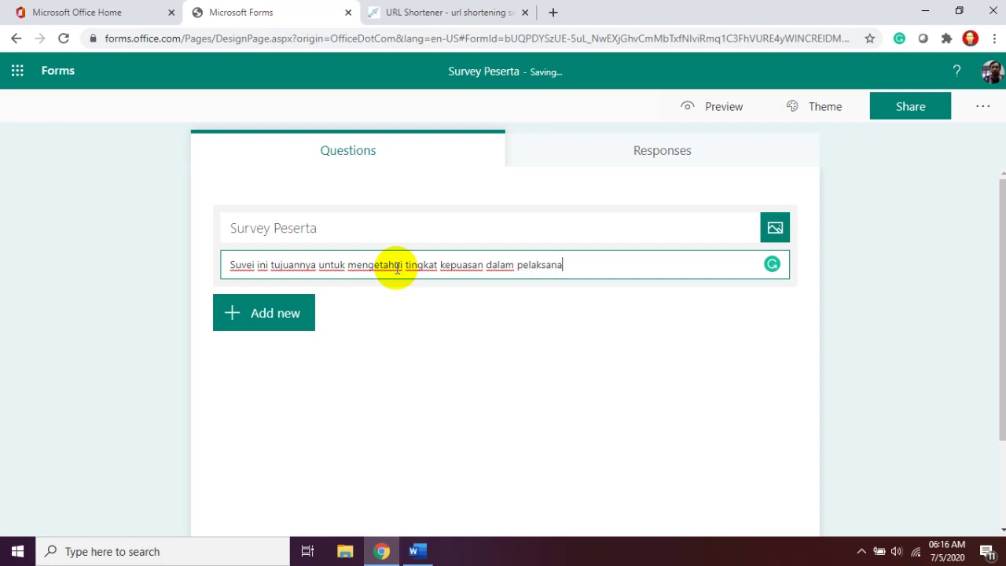
{"action": "type", "text": "an kegiatan pelatihan"}
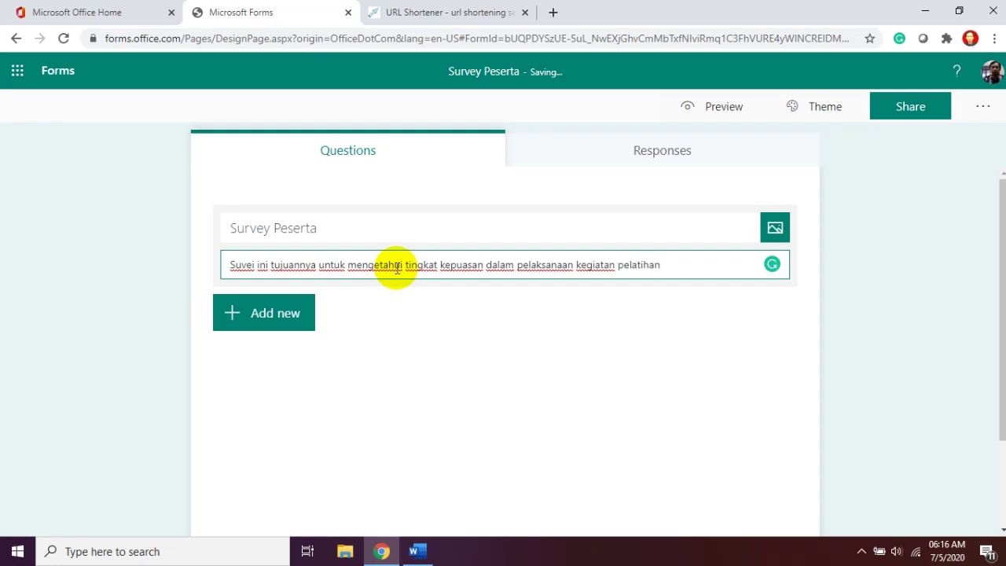
Add a text question to the form and set its question text to "Nama".
{"action": "left_click", "coordinate": [288, 312]}
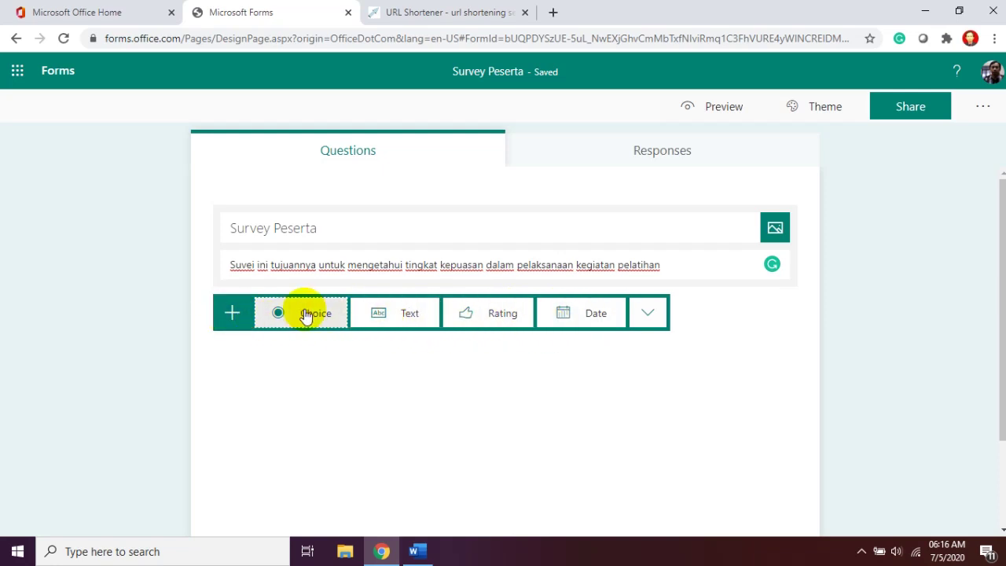
{"action": "left_click", "coordinate": [649, 318]}
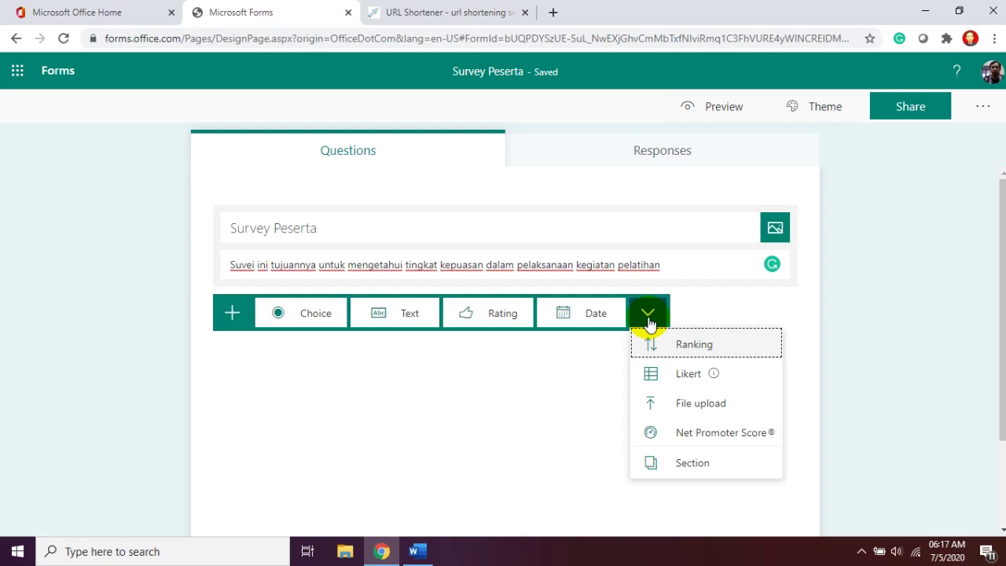
{"action": "left_click", "coordinate": [449, 404]}
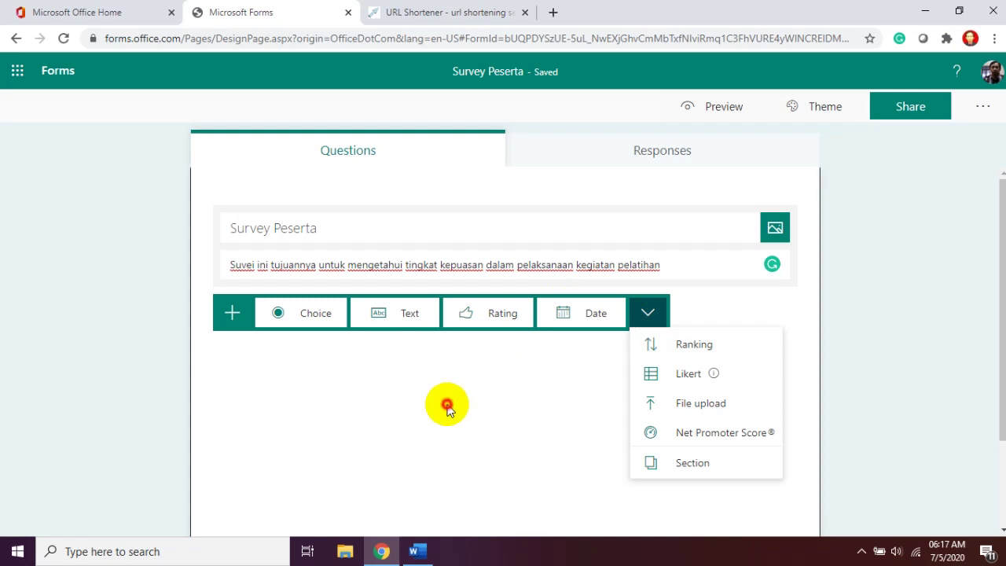
{"action": "left_click", "coordinate": [388, 315]}
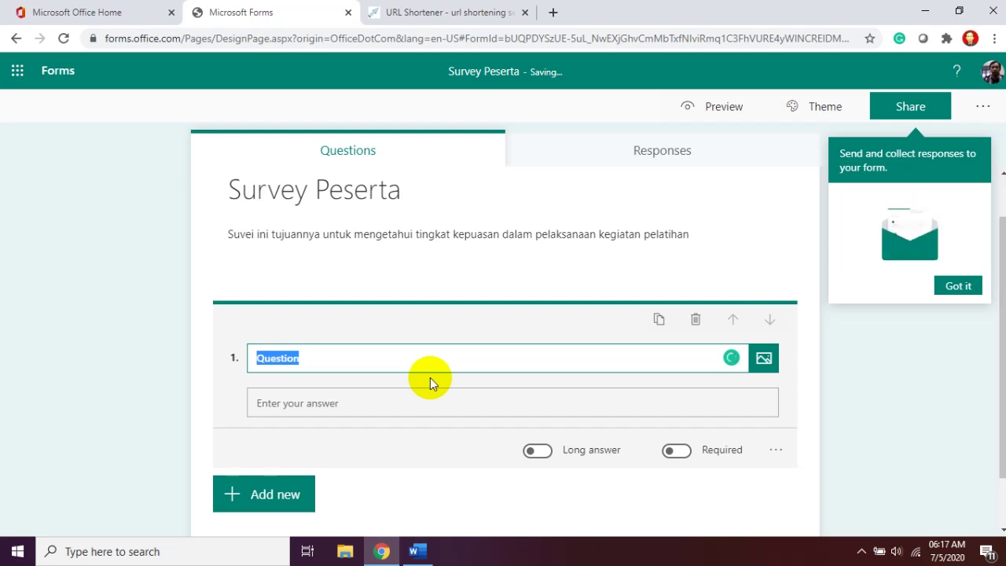
{"action": "type", "text": "Nma"}
{"action": "key", "text": "BackSpace"}
{"action": "key", "text": "BackSpace"}
{"action": "type", "text": "ama"}
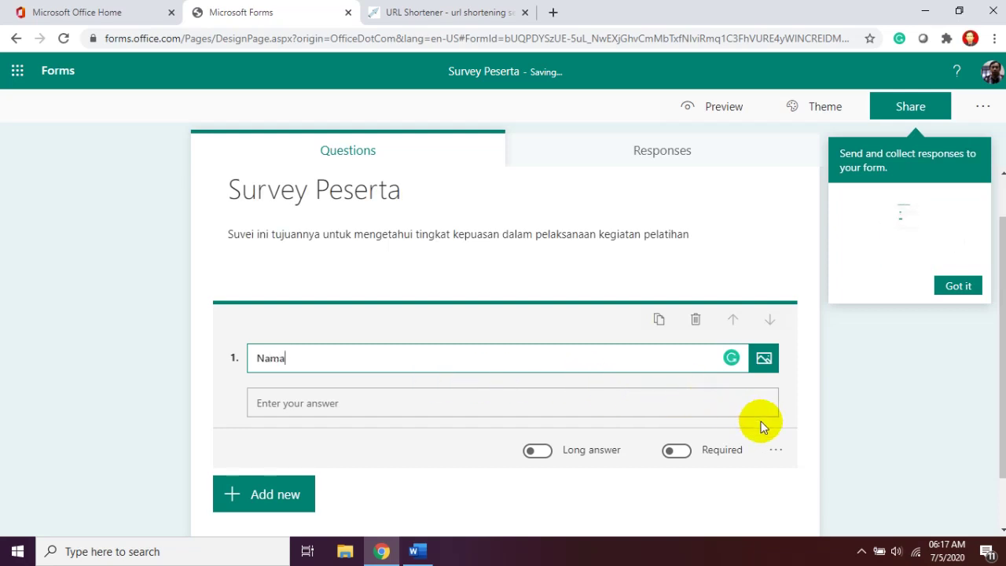
Give the "Nama" question a subtitle reading "Contoh :" followed by a sample name, and finish editing the question.
{"action": "left_click", "coordinate": [759, 441]}
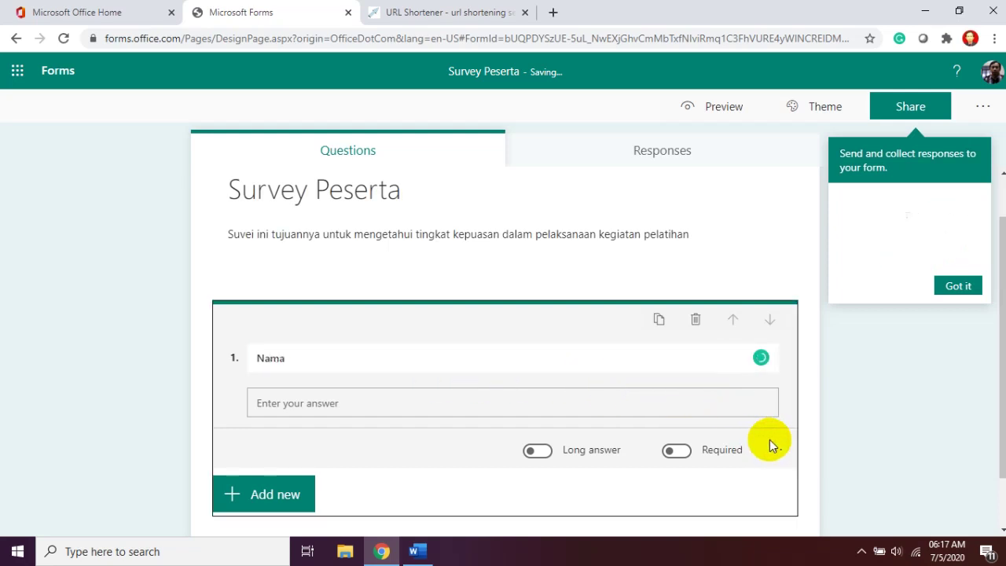
{"action": "left_click", "coordinate": [773, 451]}
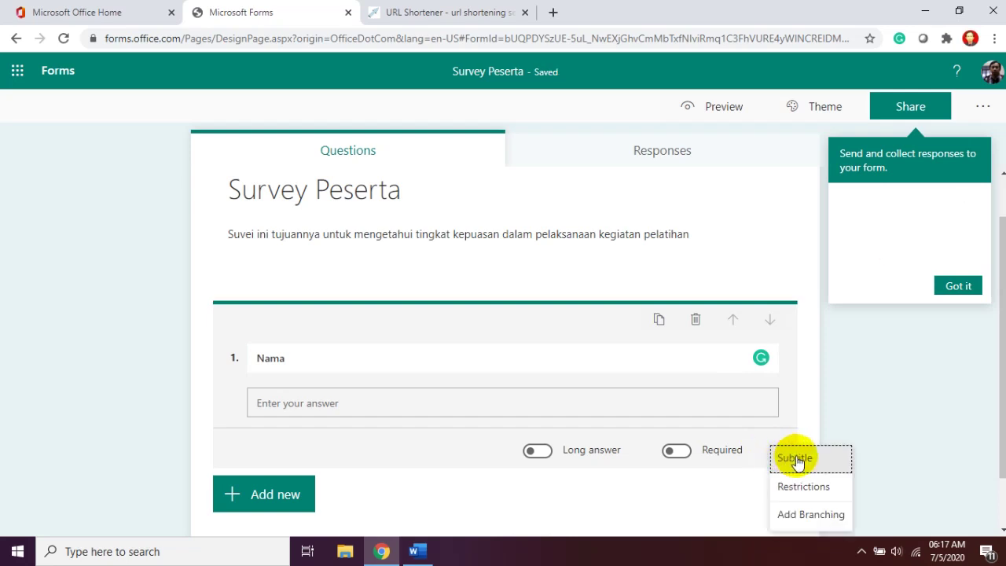
{"action": "left_click", "coordinate": [795, 459]}
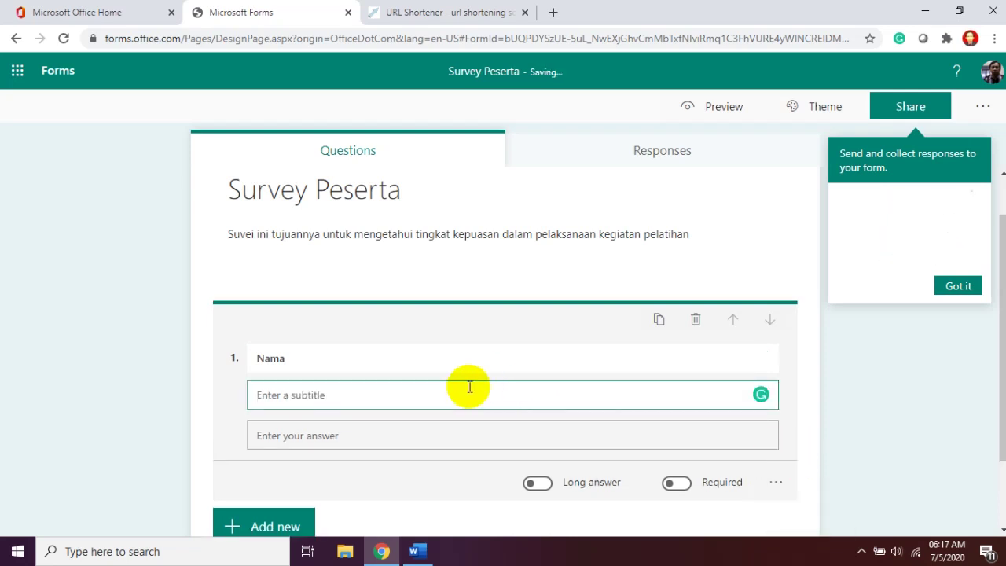
{"action": "type", "text": "Conto "}
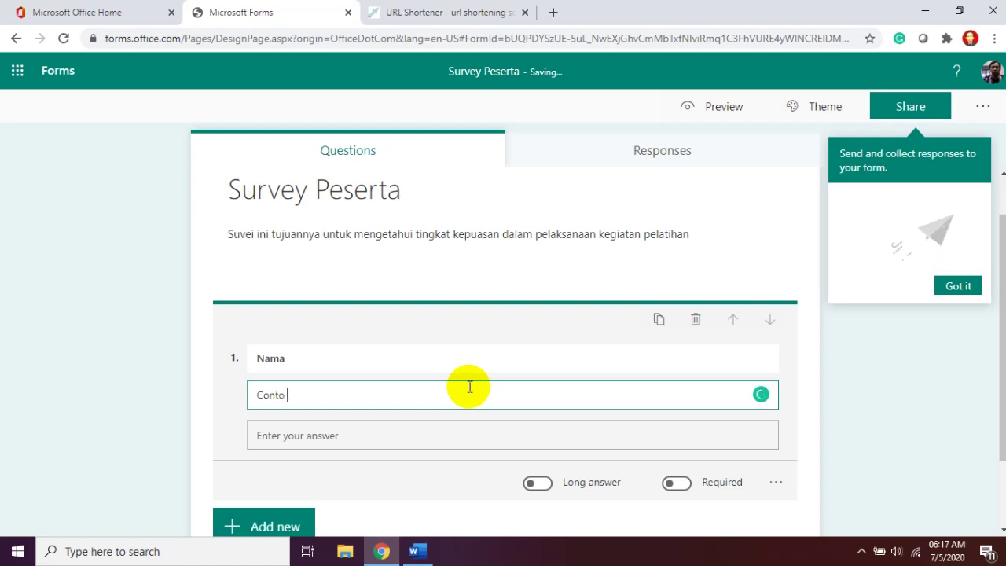
{"action": "type", "text": "h:"}
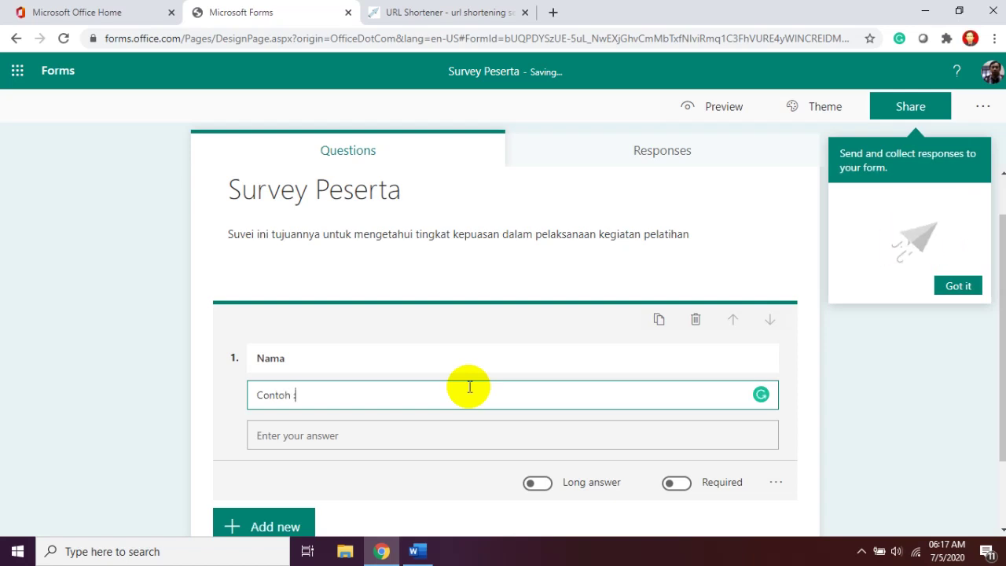
{"action": "type", "text": " Erwanto"}
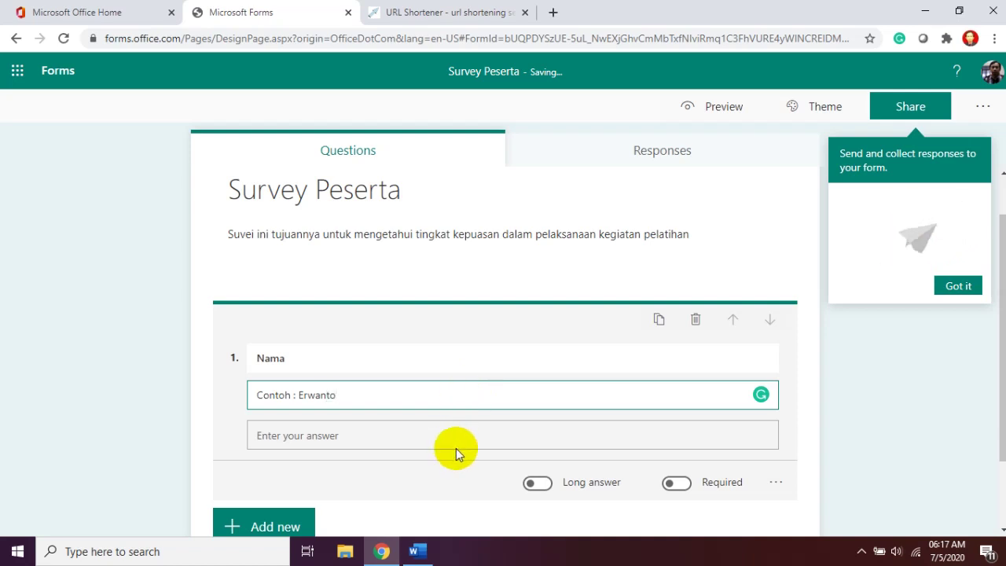
{"action": "left_click", "coordinate": [897, 481]}
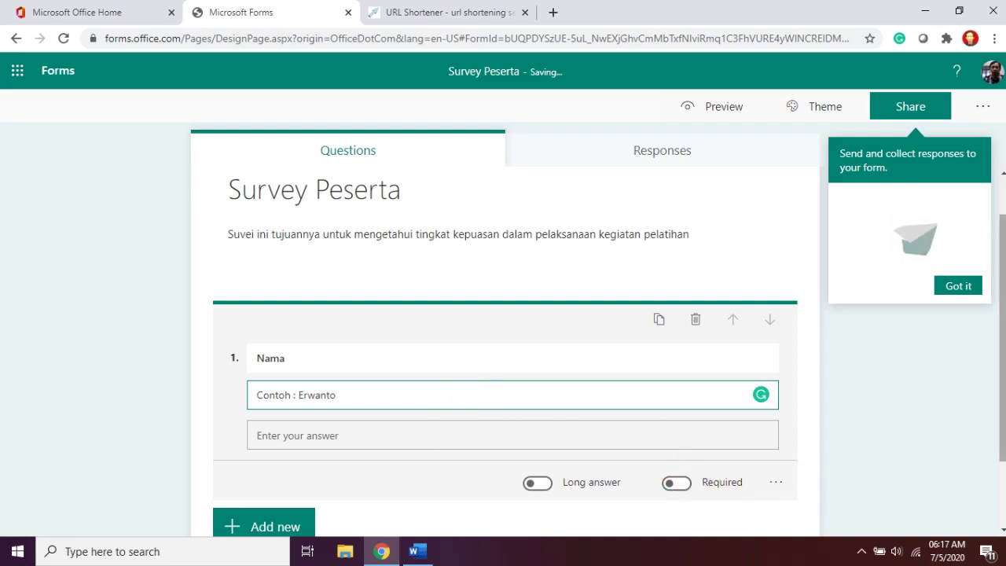
{"action": "scroll", "coordinate": [503, 314], "scroll_direction": "down", "scroll_amount": 1}
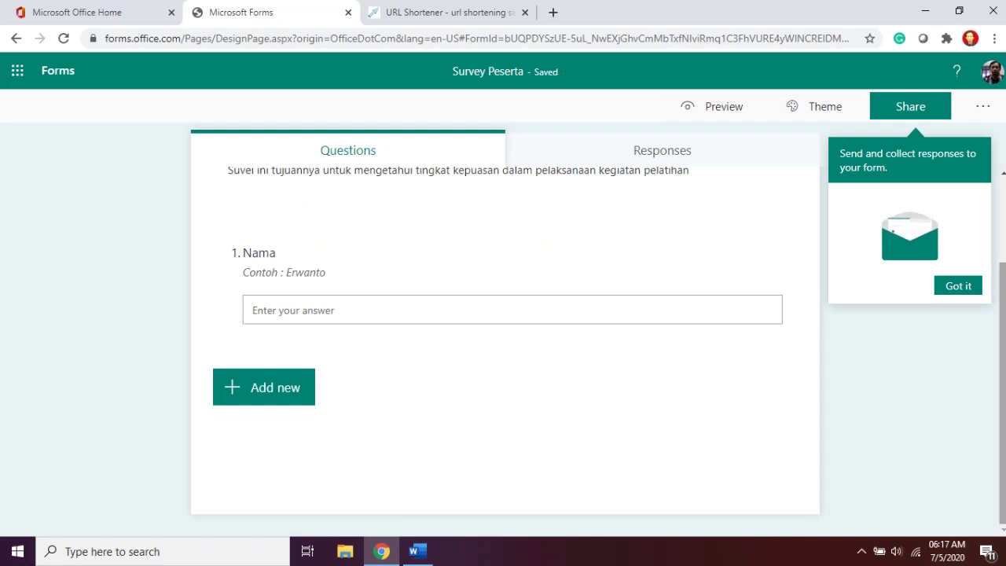
Reopen the "Nama" question for editing and make its answer required.
{"action": "left_click", "coordinate": [729, 326]}
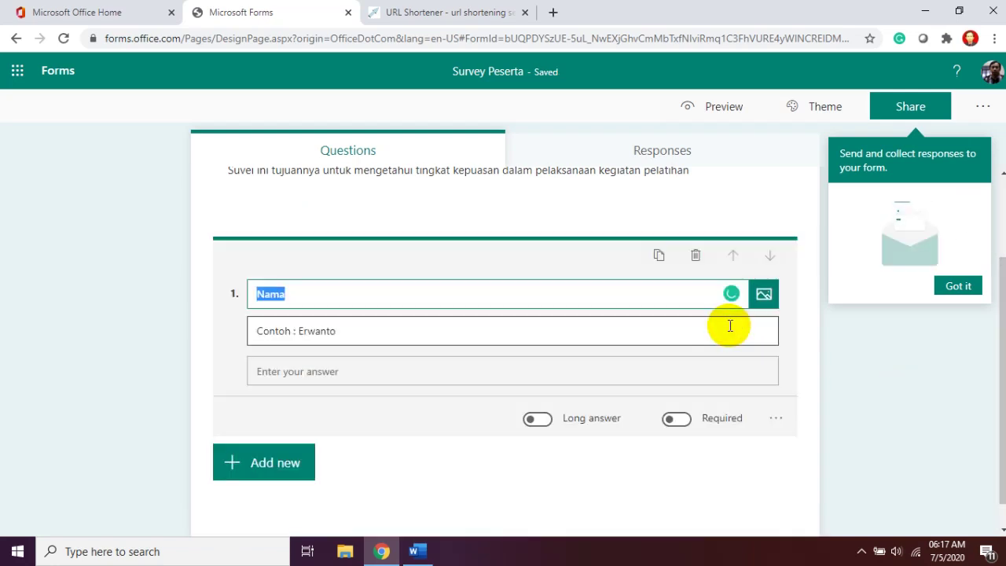
{"action": "left_click", "coordinate": [776, 419]}
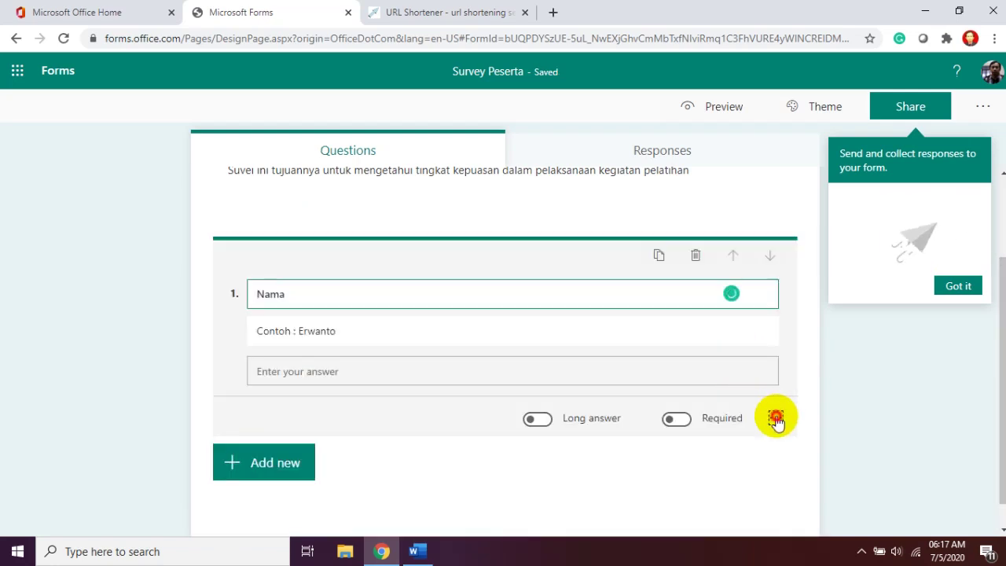
{"action": "left_click", "coordinate": [677, 418]}
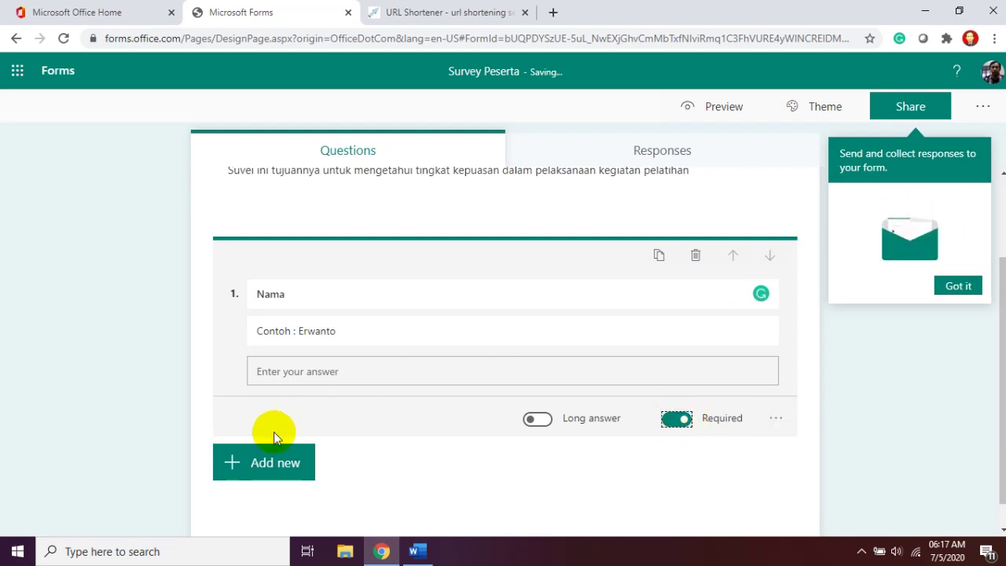
Turn on restrictions for the "Nama" question with the Number type, and finish editing the question.
{"action": "left_click", "coordinate": [775, 421]}
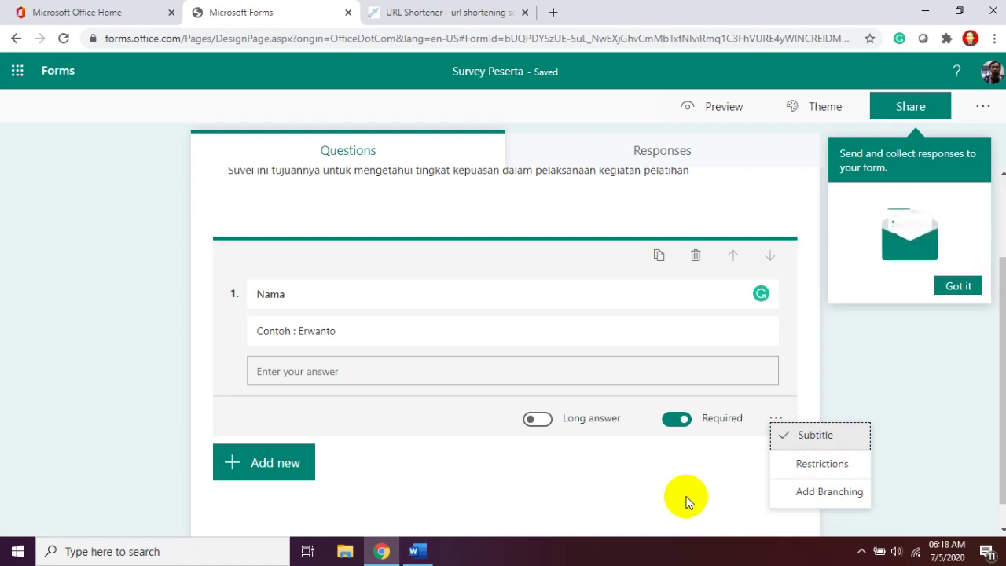
{"action": "left_click", "coordinate": [796, 464]}
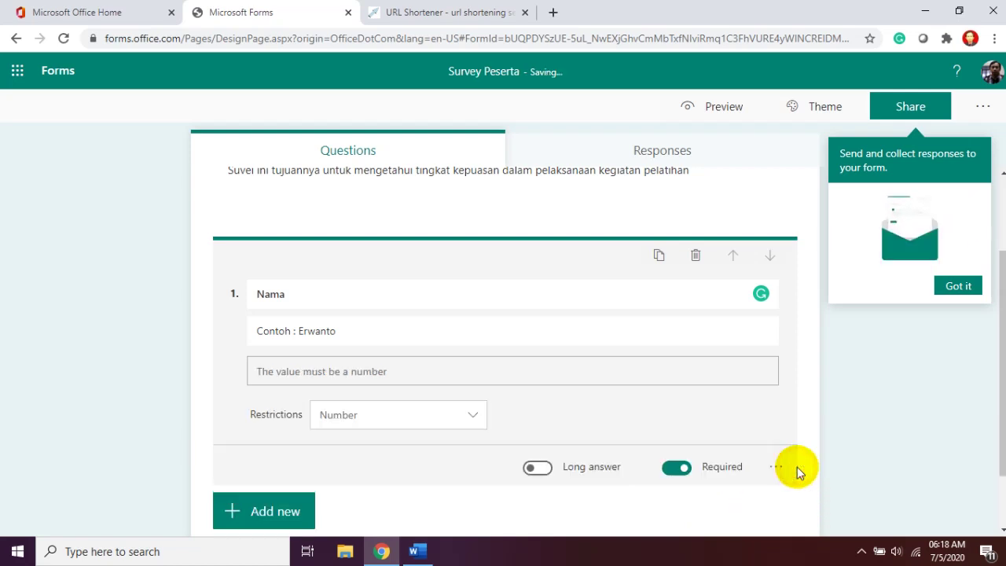
{"action": "left_click", "coordinate": [481, 415]}
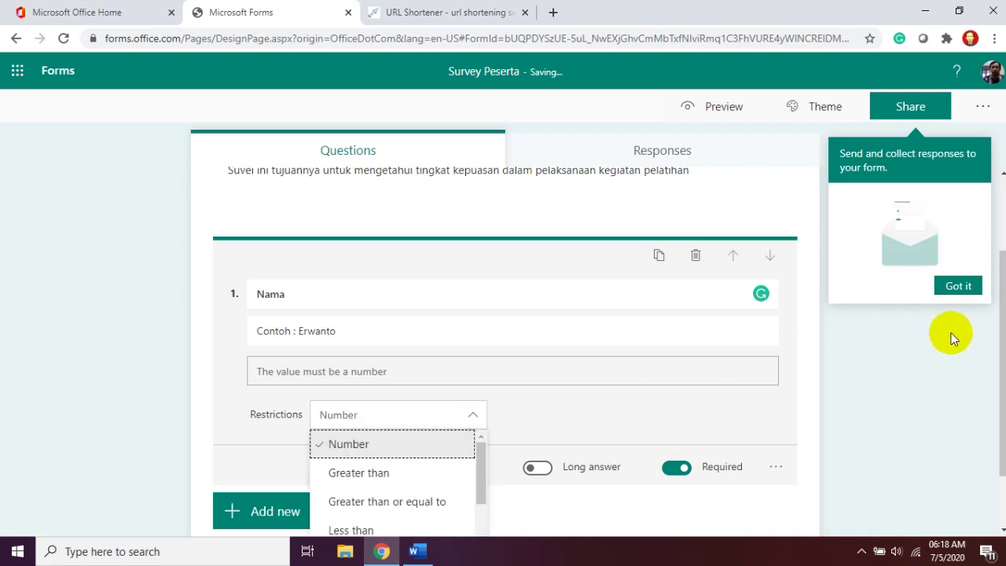
{"action": "left_click", "coordinate": [1001, 339]}
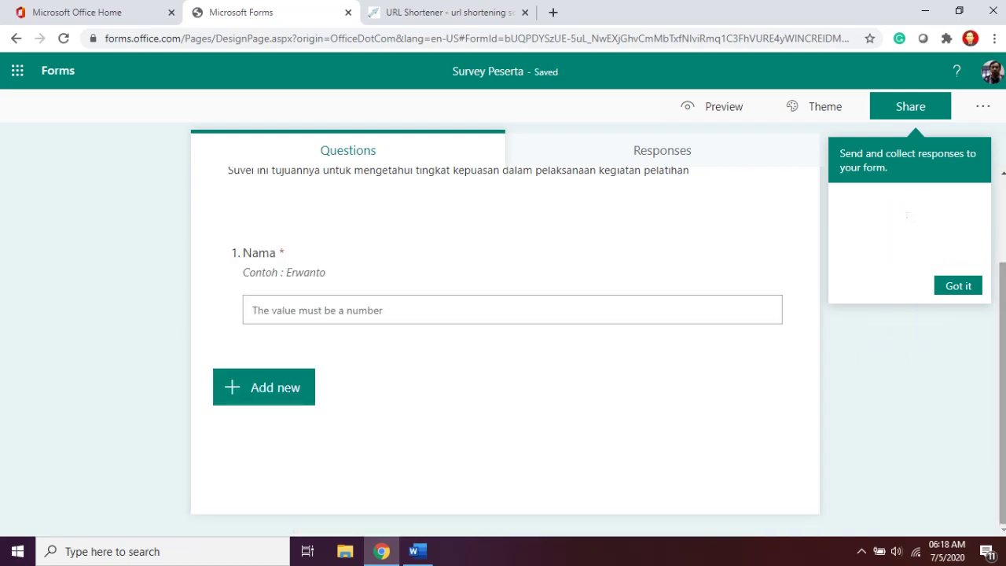
Reopen the "Nama" question, turn off its restrictions, and finish editing the question.
{"action": "left_click", "coordinate": [756, 330]}
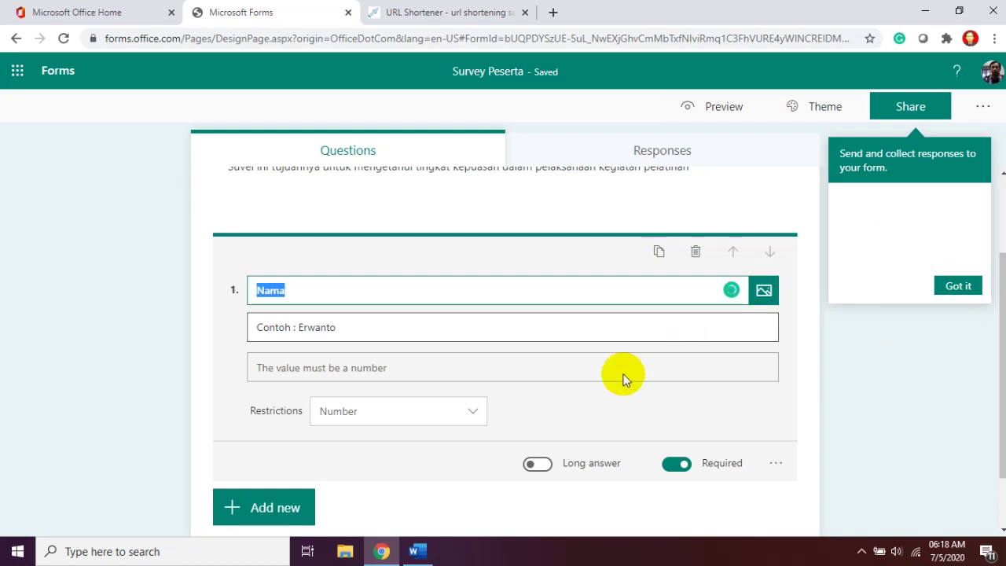
{"action": "left_click", "coordinate": [475, 414]}
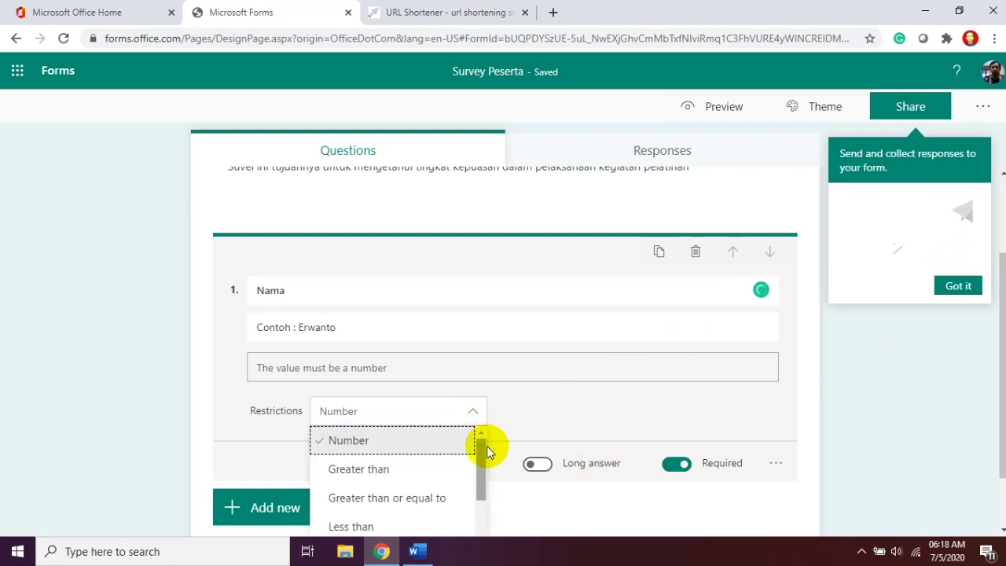
{"action": "mouse_move", "coordinate": [482, 465]}
{"action": "left_mouse_down"}
{"action": "mouse_move", "coordinate": [481, 530]}
{"action": "mouse_move", "coordinate": [501, 498]}
{"action": "mouse_move", "coordinate": [494, 458]}
{"action": "left_mouse_up"}
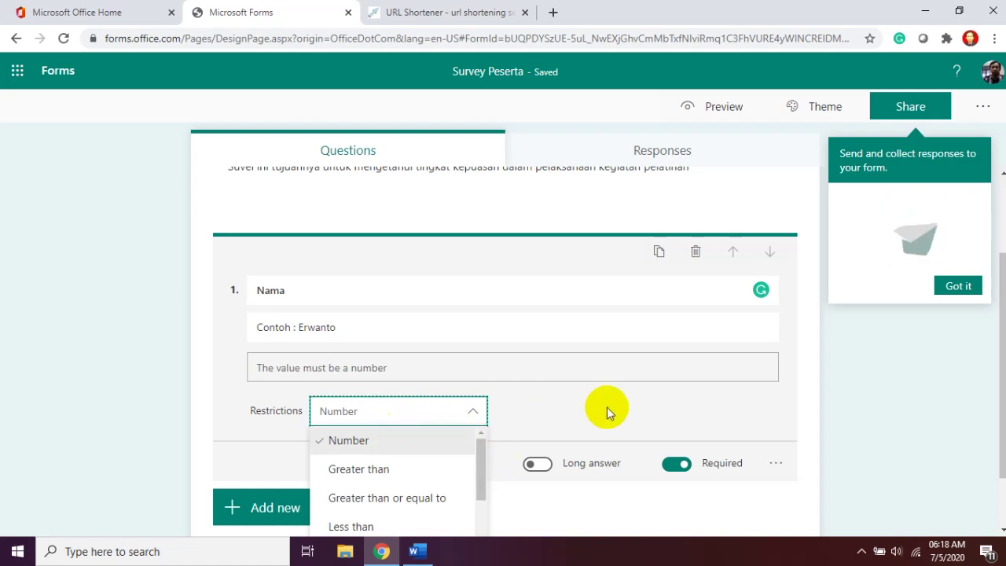
{"action": "left_click", "coordinate": [771, 466]}
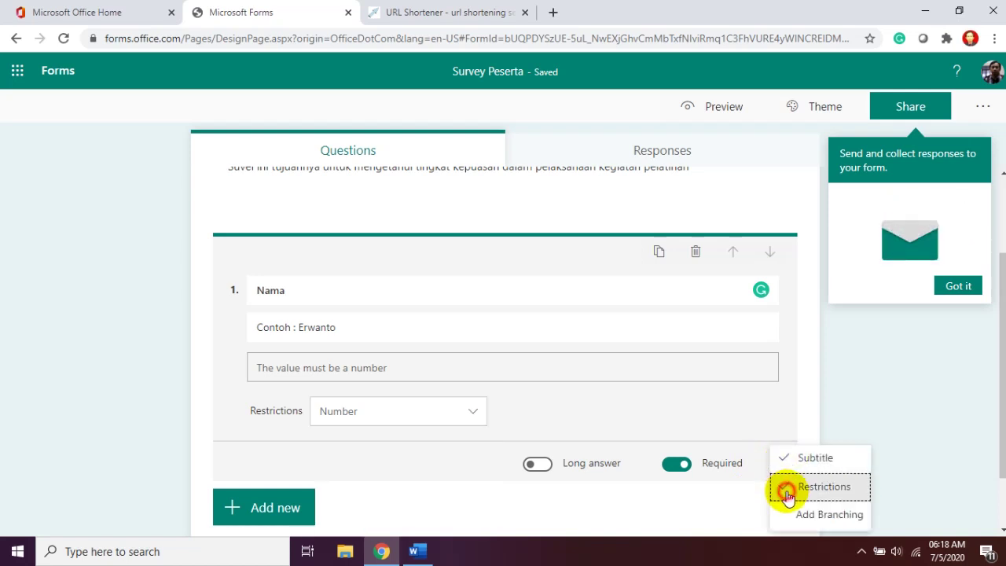
{"action": "left_click", "coordinate": [788, 493]}
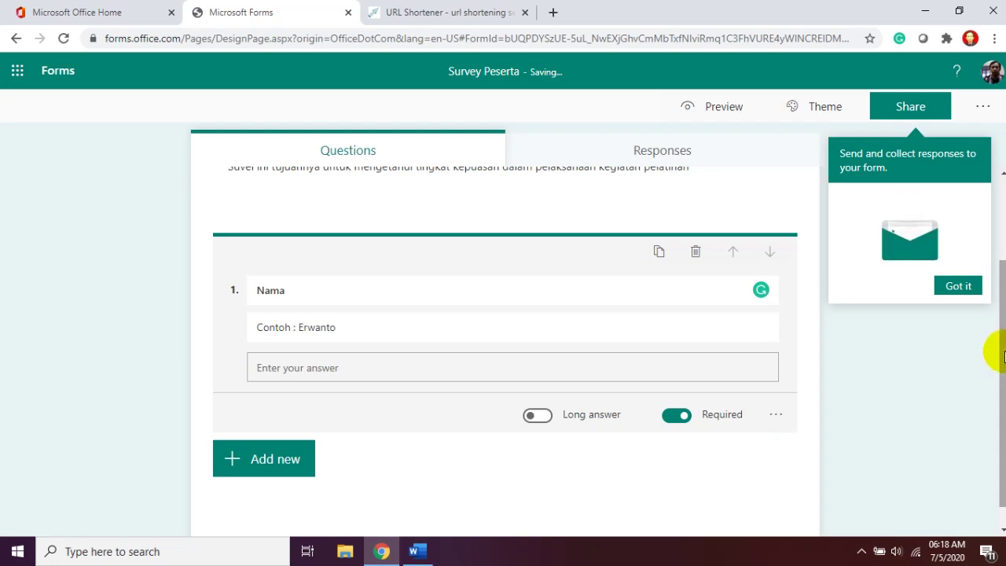
{"action": "left_click", "coordinate": [991, 358]}
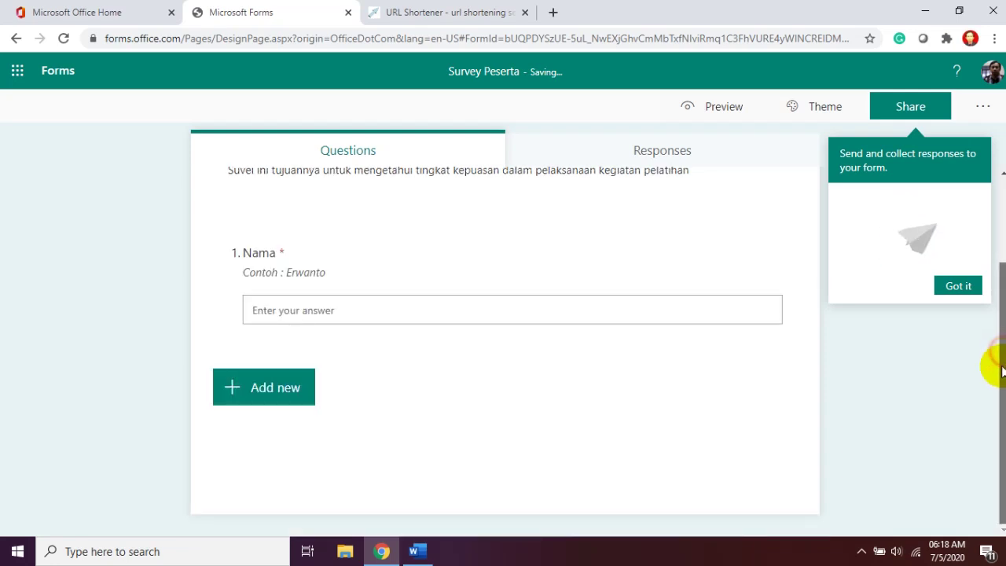
Add a rating question and set its question text to "Seberapa puaskah anda mendapatkan pelatihan ini".
{"action": "left_click", "coordinate": [277, 386]}
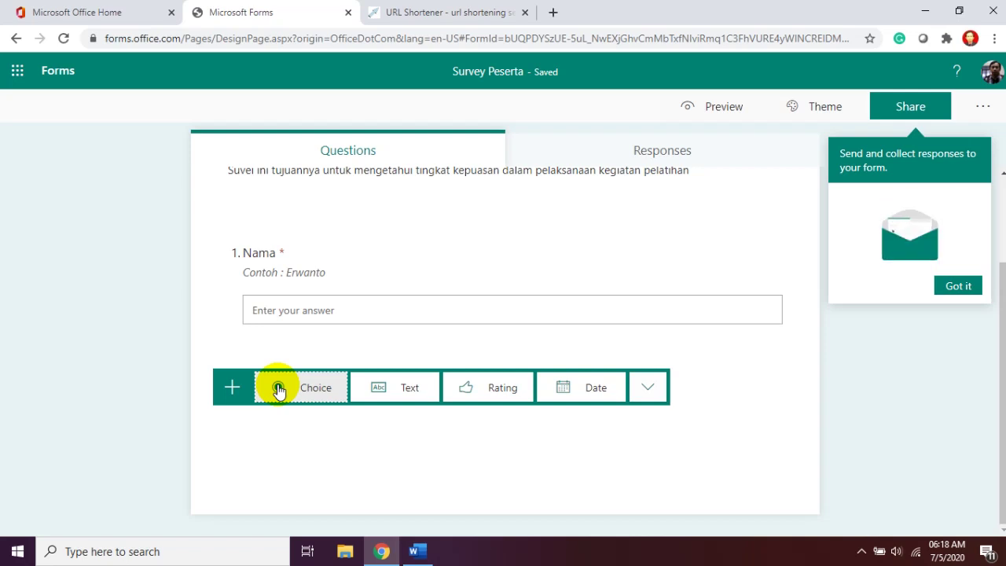
{"action": "left_click", "coordinate": [493, 390]}
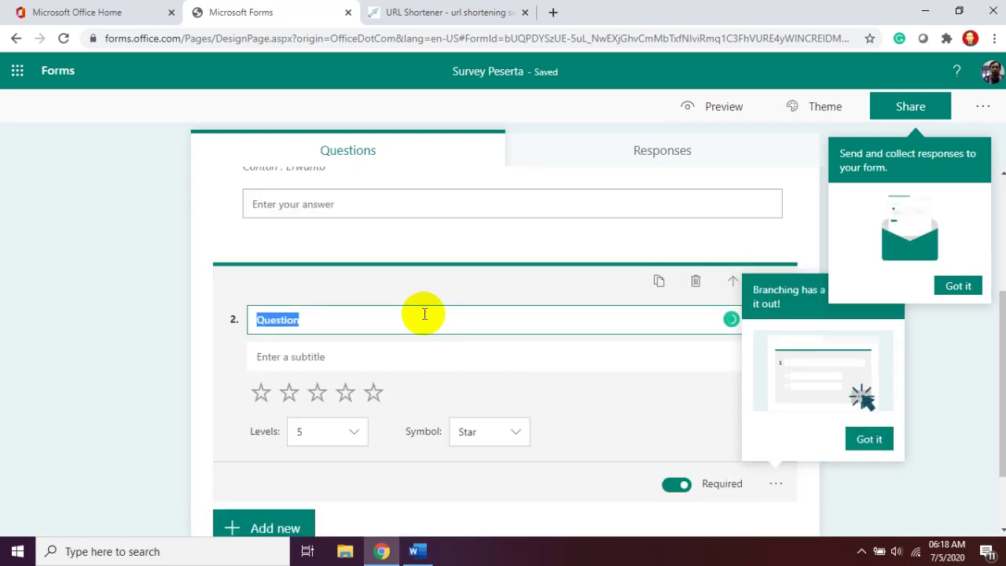
{"action": "type", "text": "Sebe"}
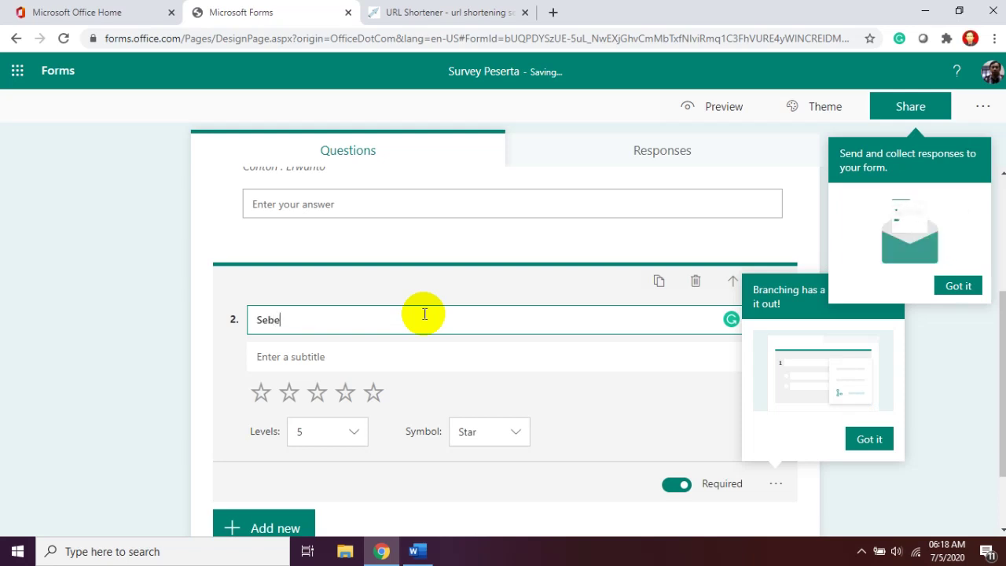
{"action": "type", "text": "rapa p"}
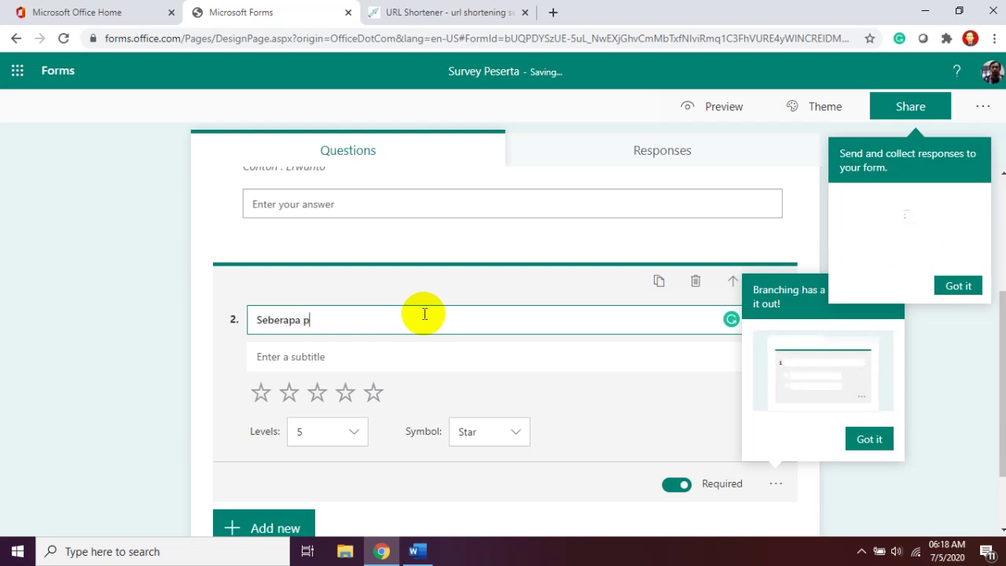
{"action": "type", "text": "uaskah and"}
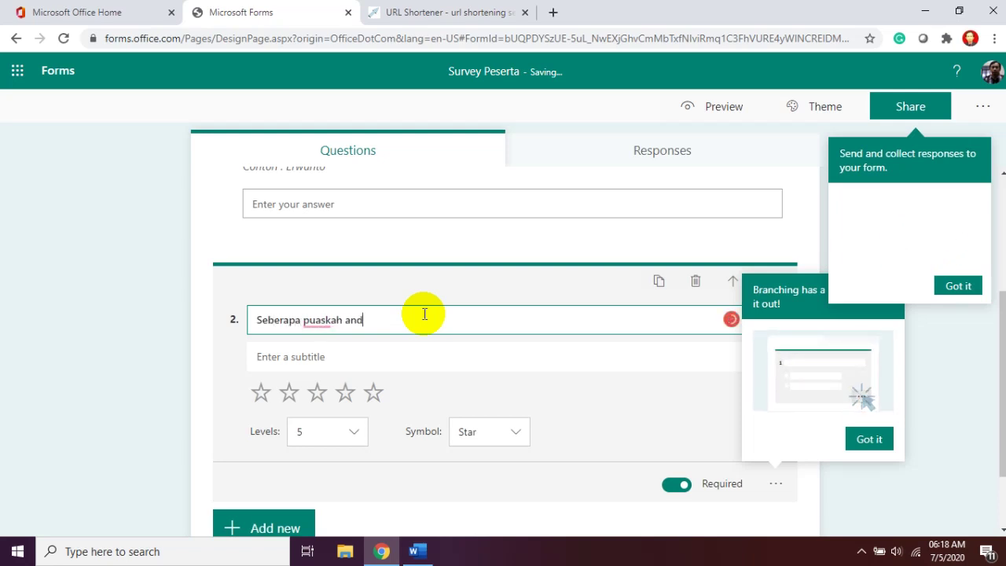
{"action": "type", "text": "a "}
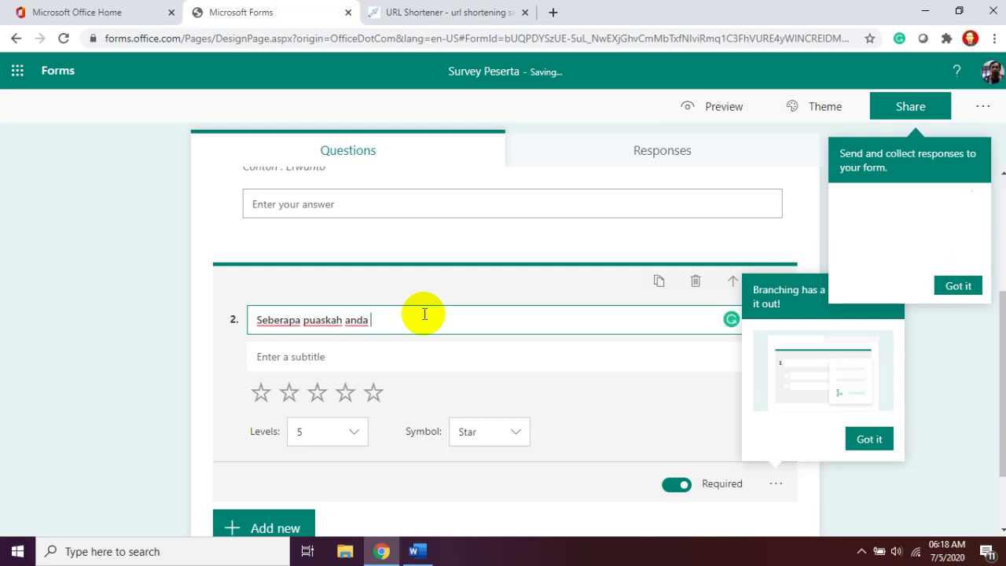
{"action": "type", "text": "mendapatkan pelata"}
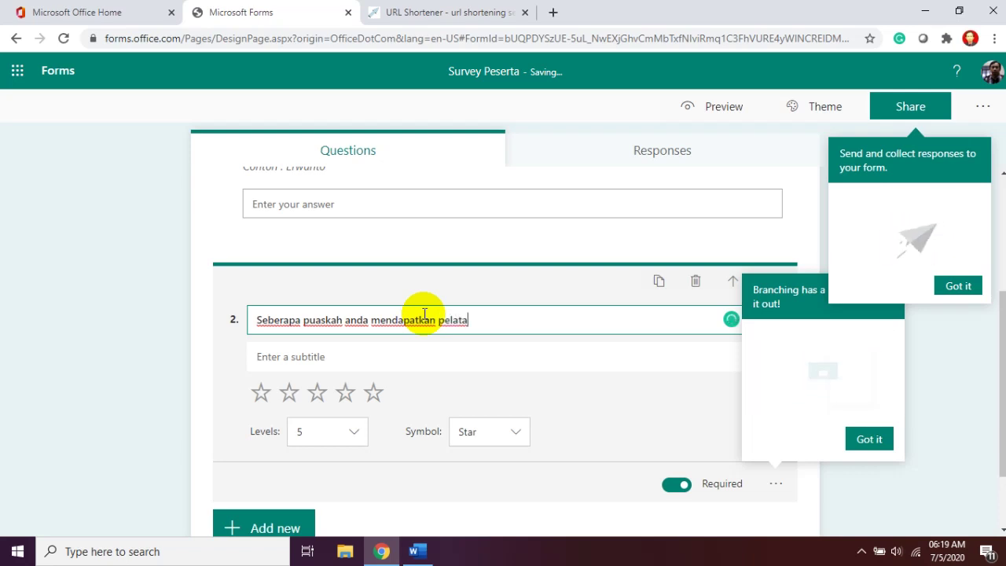
{"action": "type", "text": "hi"}
{"action": "key", "text": "BackSpace"}
{"action": "key", "text": "BackSpace"}
{"action": "key", "text": "BackSpace"}
{"action": "type", "text": "ihan ini"}
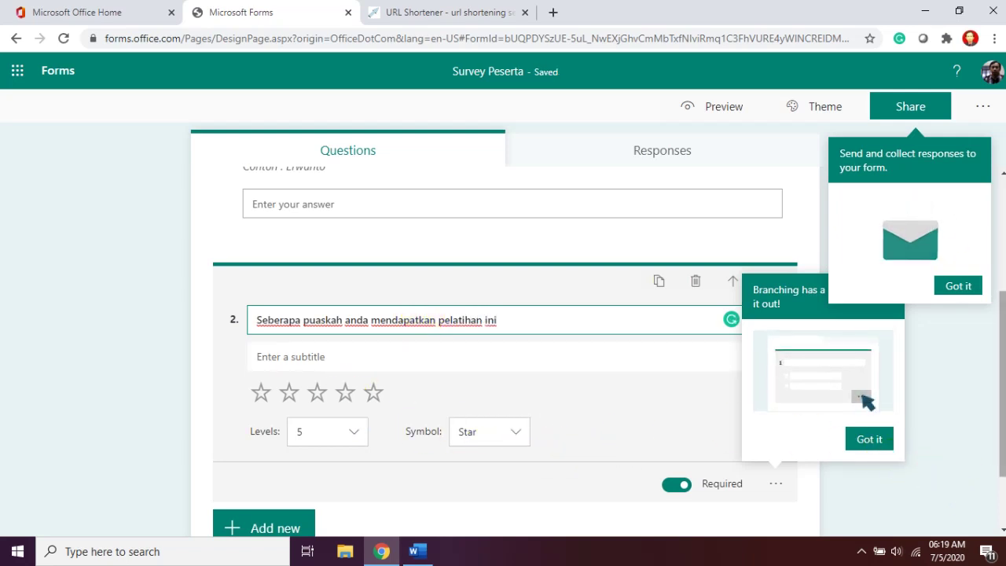
Dismiss the sharing and branching tips and reopen the rating question for editing.
{"action": "left_click", "coordinate": [869, 438]}
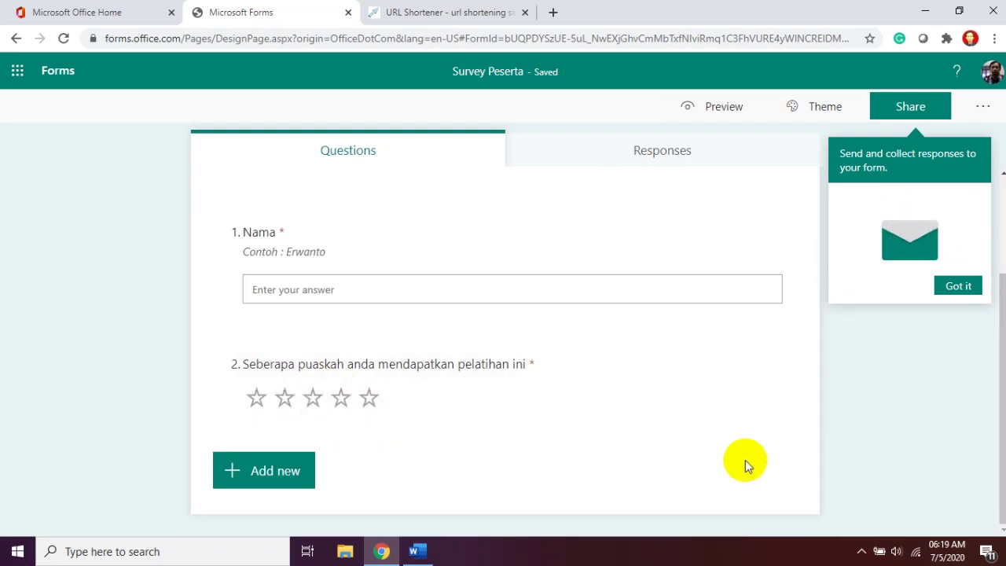
{"action": "left_click", "coordinate": [450, 411]}
{"action": "left_click", "coordinate": [867, 437]}
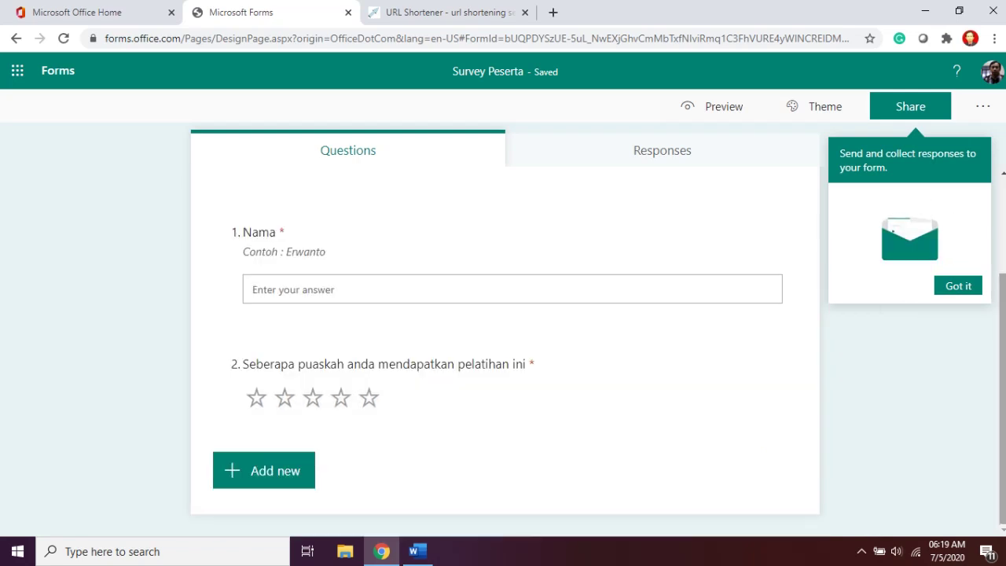
{"action": "left_click", "coordinate": [958, 286]}
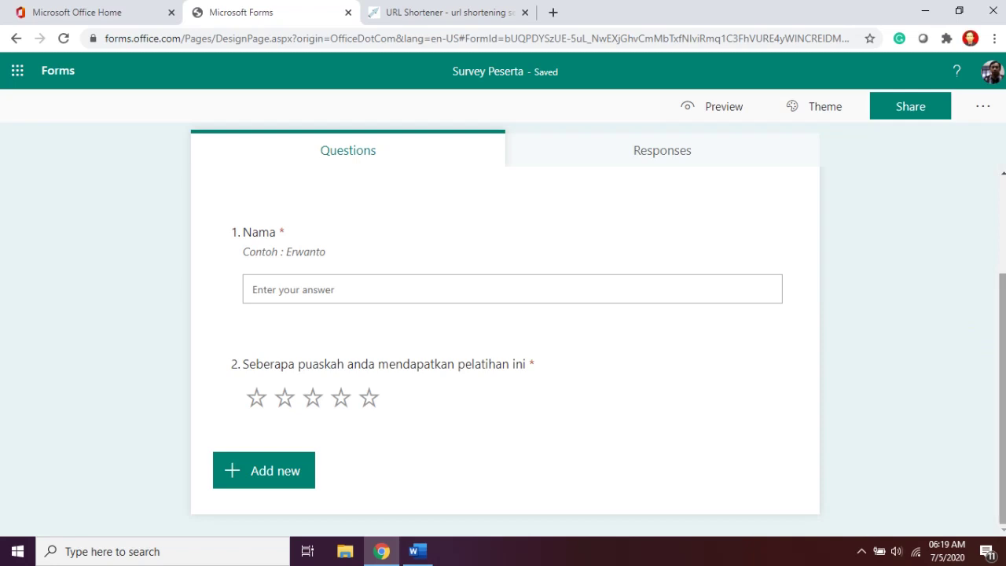
{"action": "left_click", "coordinate": [460, 365]}
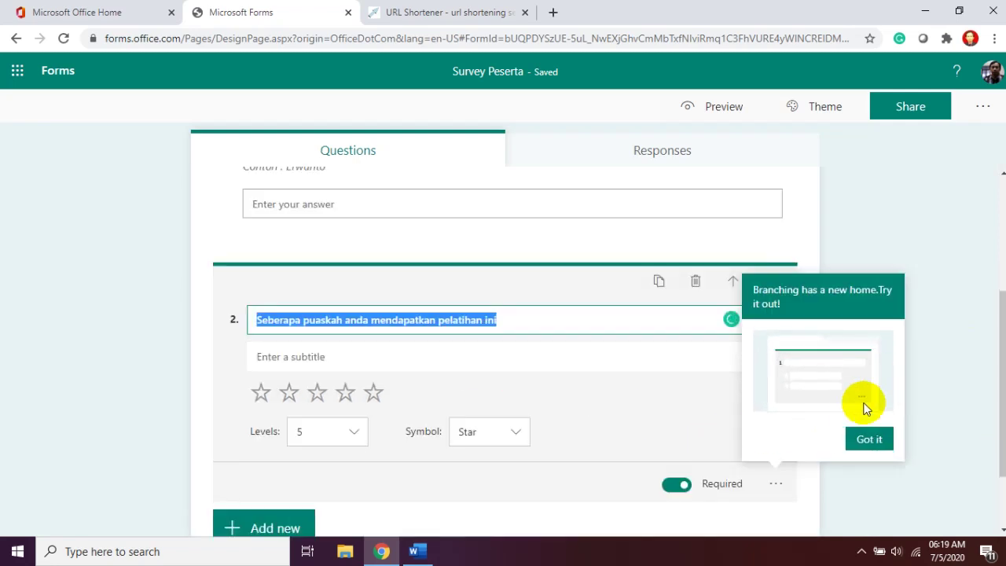
{"action": "left_click", "coordinate": [862, 434]}
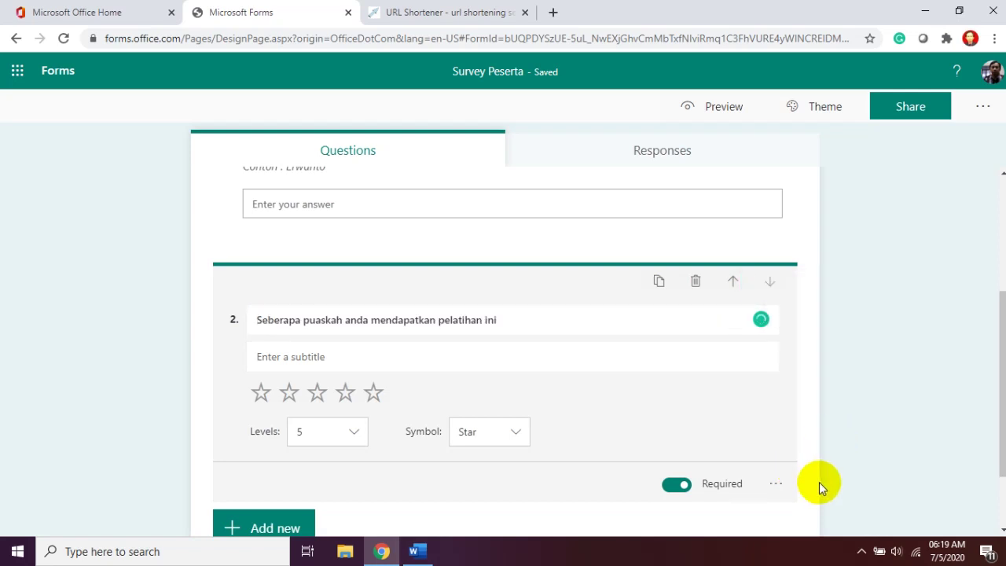
Subtitle the rating question "Pilih dengan memberi rating dari 1-5 bintang yang tersedia semakin banyak bintang yang diberikan menunjukkan tingkat kepuasan yang tinggi" and finish editing.
{"action": "left_click", "coordinate": [660, 363]}
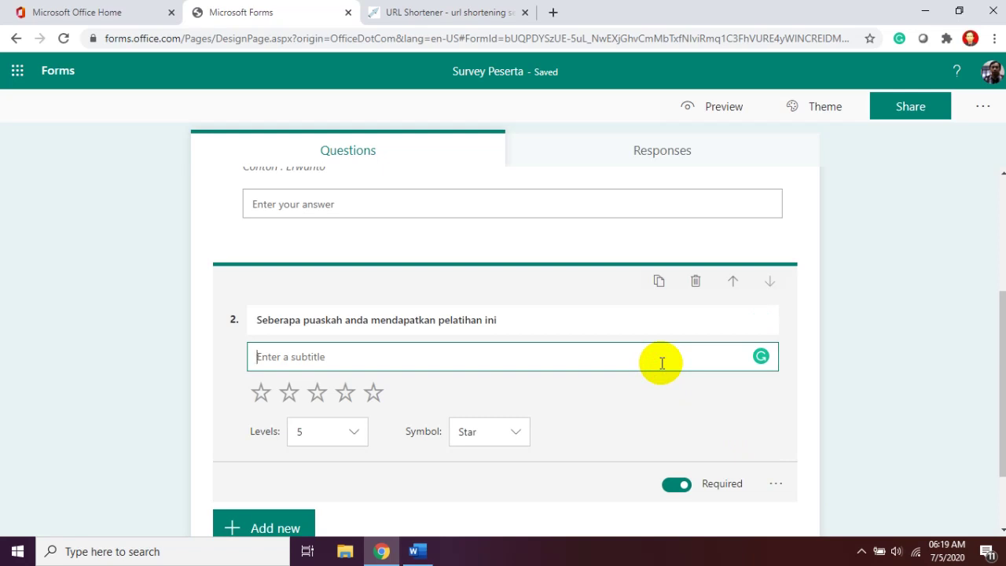
{"action": "type", "text": "Pilih"}
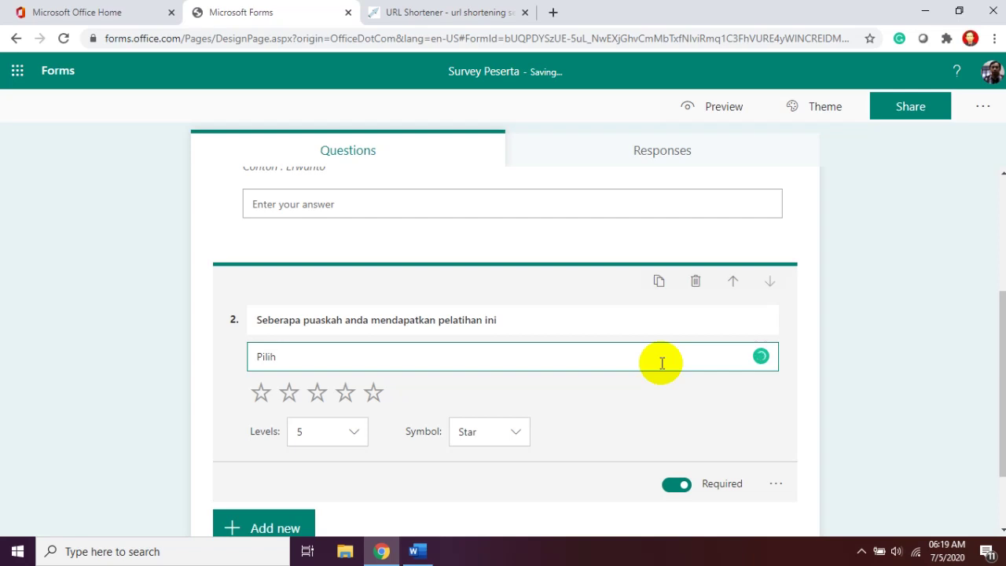
{"action": "type", "text": " dengan memberi ra"}
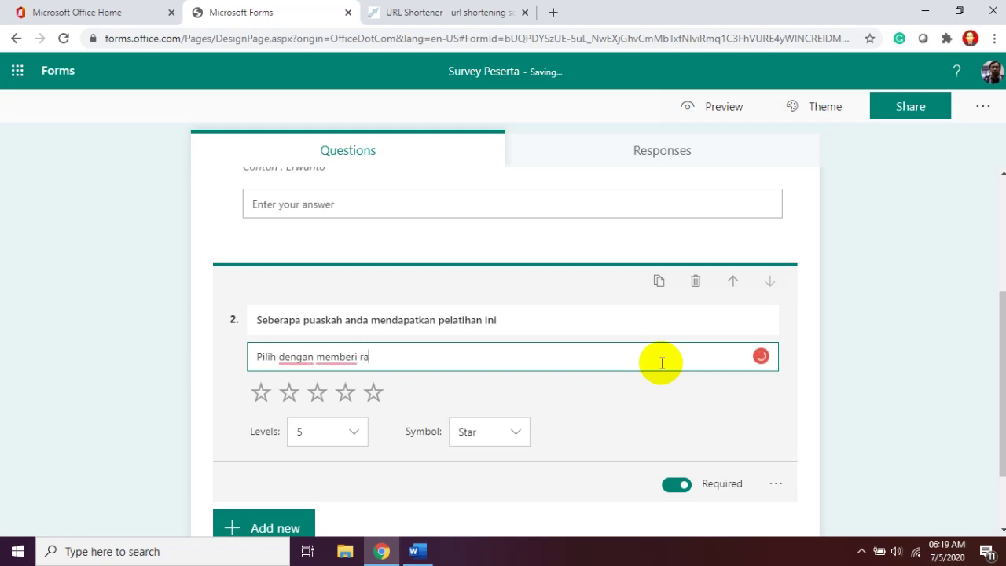
{"action": "type", "text": "ting dari"}
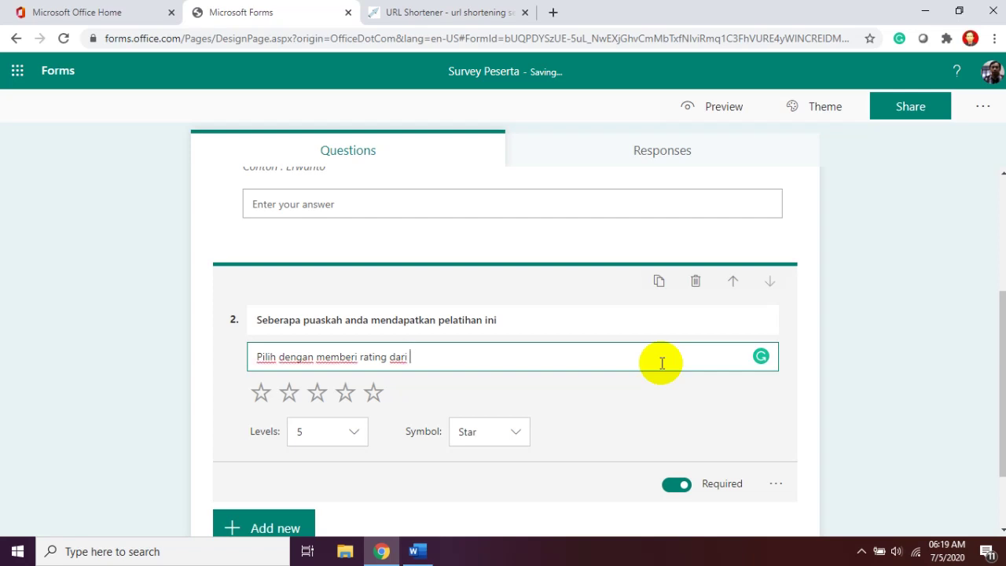
{"action": "type", "text": " 1-5 bintang yang tersedia "}
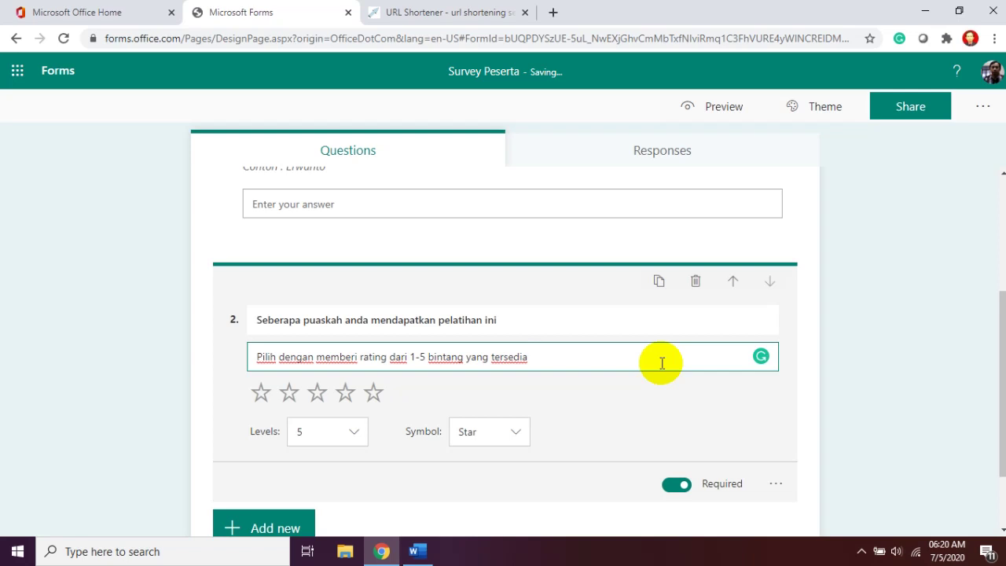
{"action": "type", "text": "semakin banyak "}
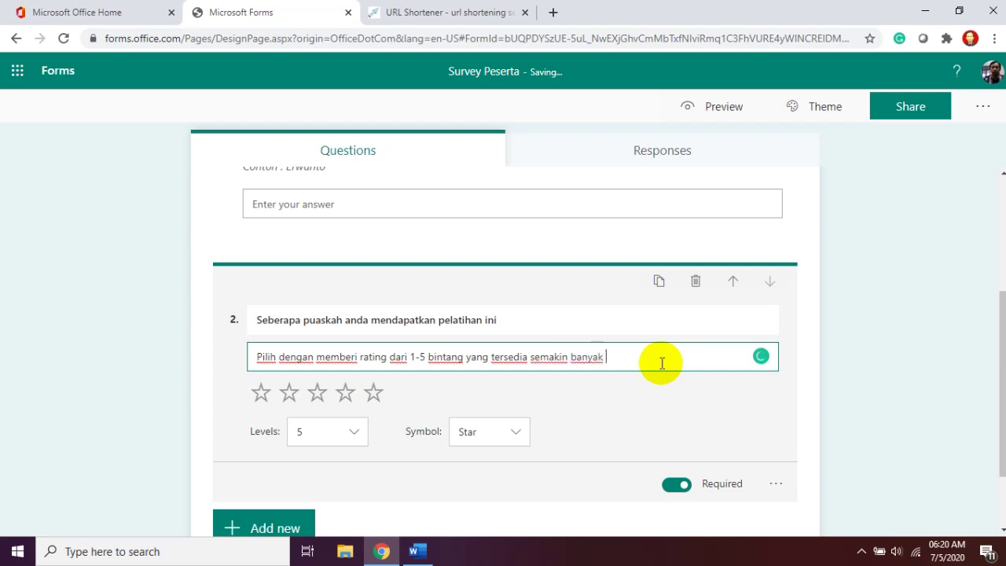
{"action": "type", "text": "y"}
{"action": "key", "text": "BackSpace"}
{"action": "type", "text": "bintang yang diberikan "}
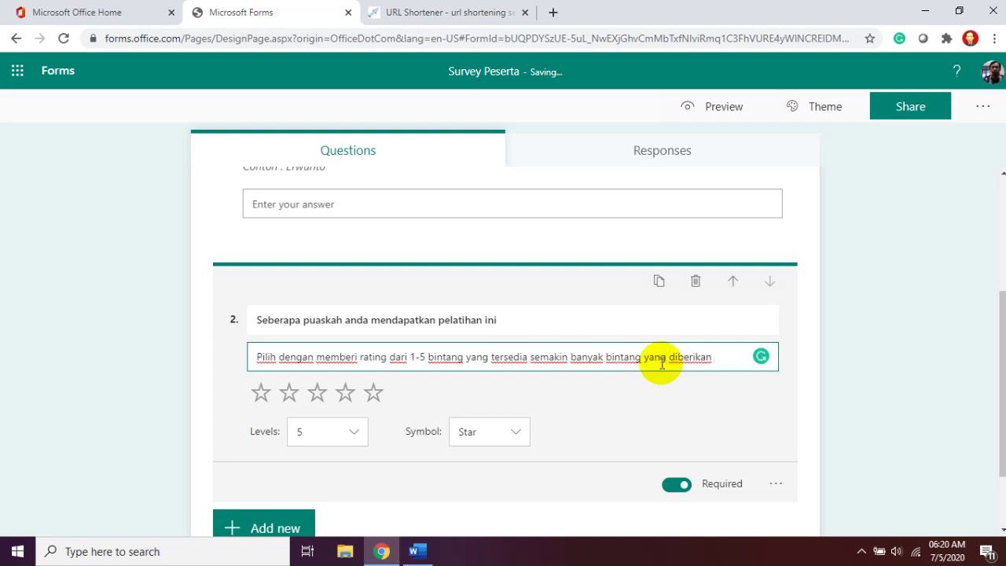
{"action": "type", "text": "menunjukkan tingkat kepiu"}
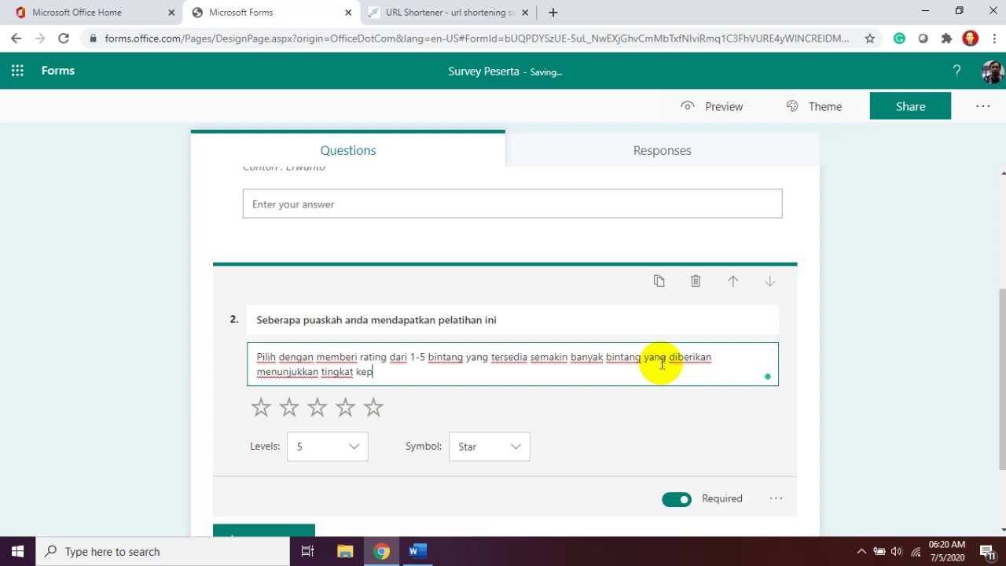
{"action": "key", "text": "BackSpace"}
{"action": "type", "text": "uasan yan"}
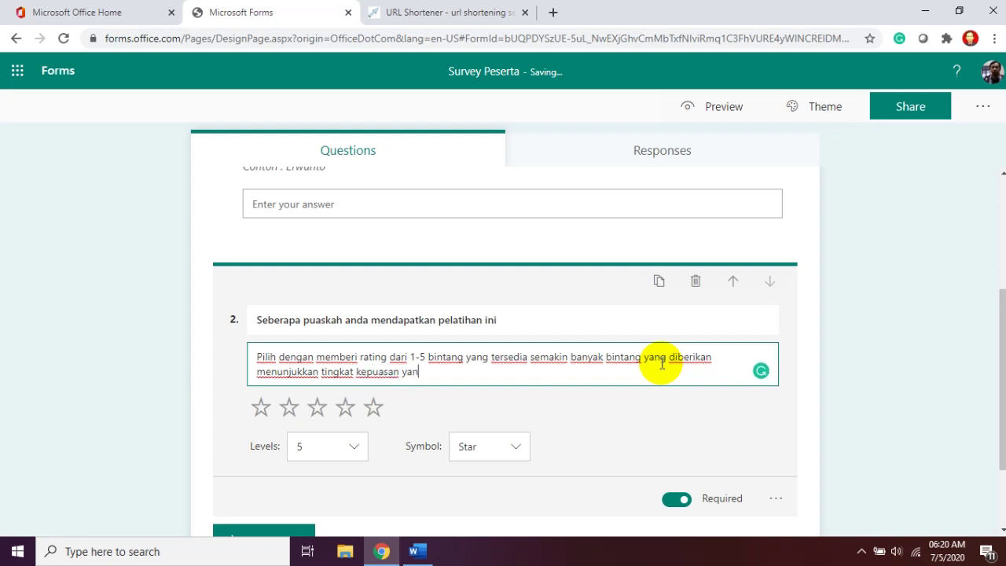
{"action": "type", "text": "g tinggi"}
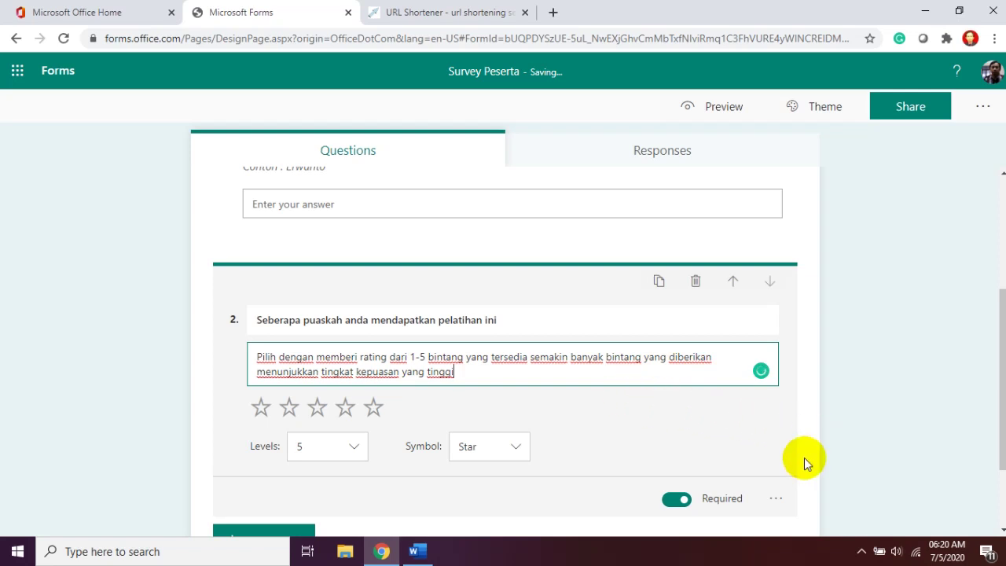
{"action": "left_click", "coordinate": [995, 400]}
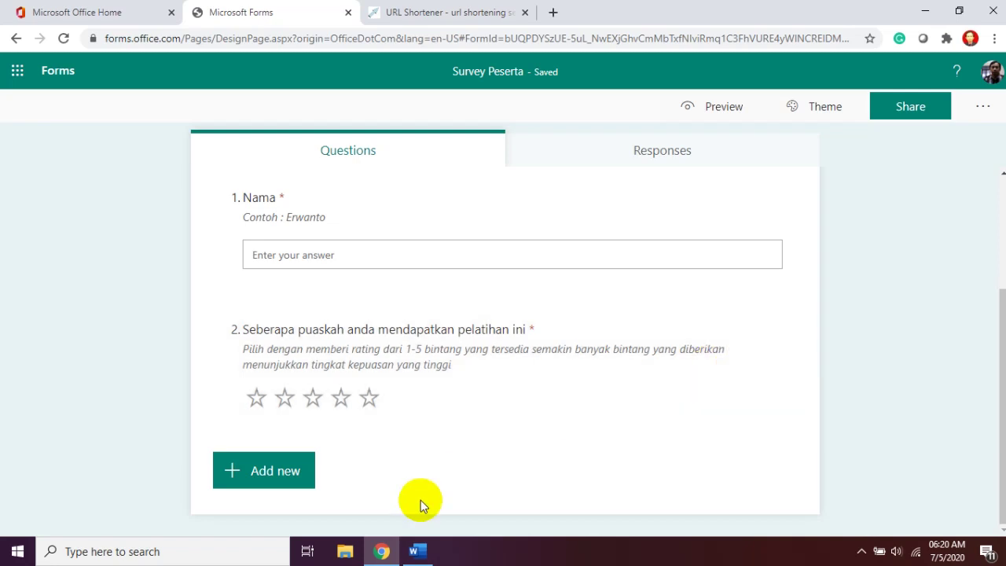
Add a choice question "Apakah materi yang diberikan sudah sesuai?" with the subtitle "Pilih salah satu sesuai dengan yang anda rasakan".
{"action": "left_click", "coordinate": [269, 480]}
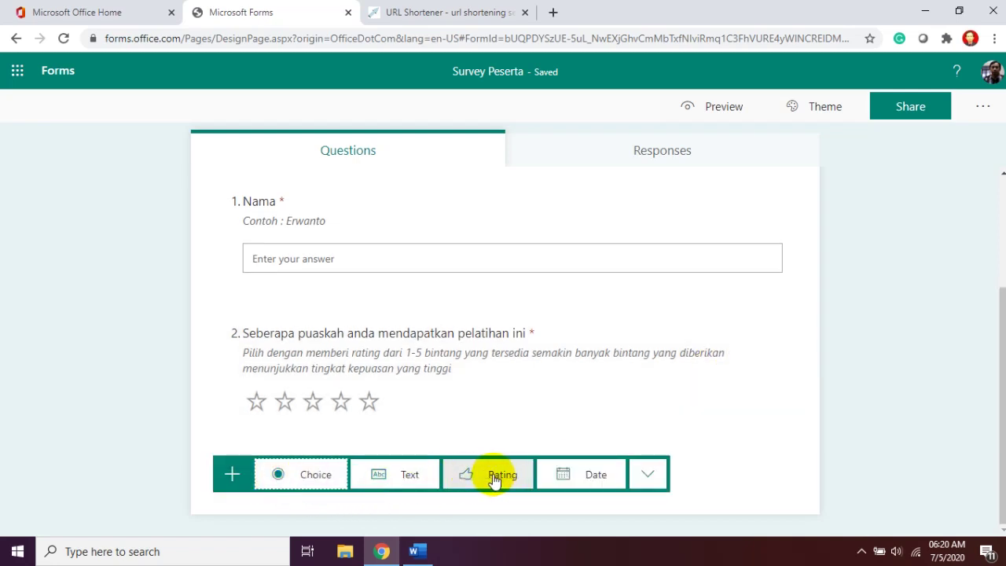
{"action": "left_click", "coordinate": [324, 477]}
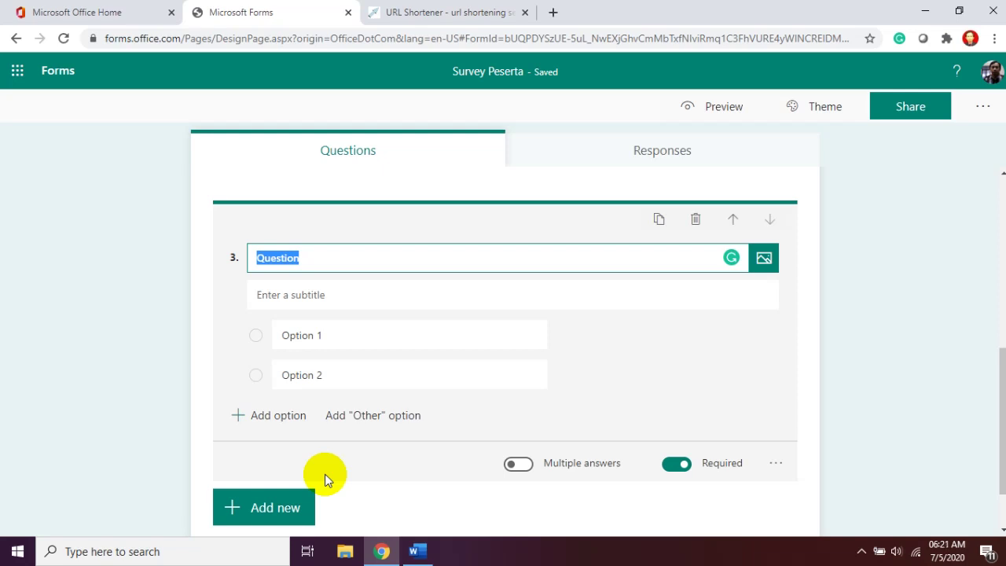
{"action": "type", "text": "Apakah"}
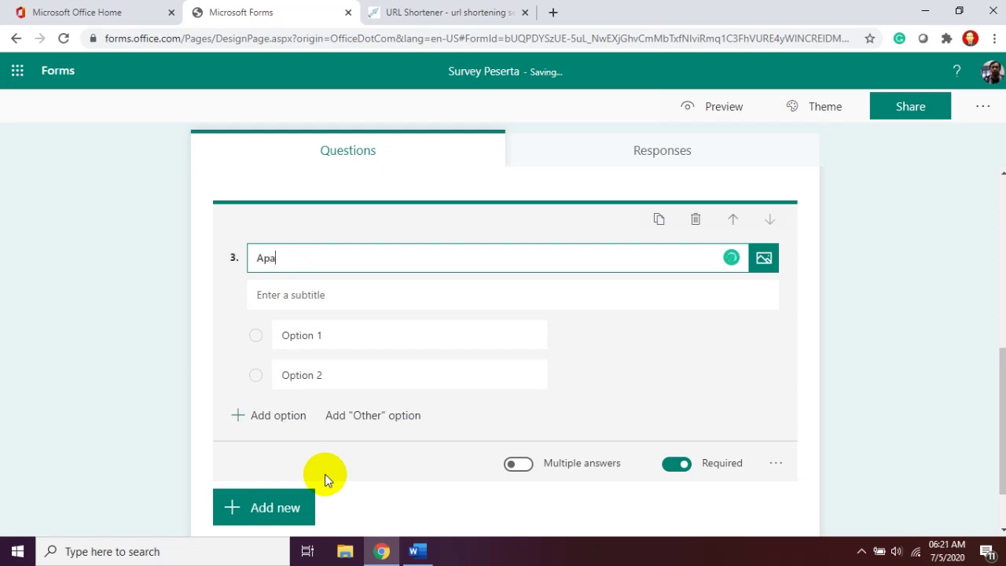
{"action": "type", "text": "eri yang d"}
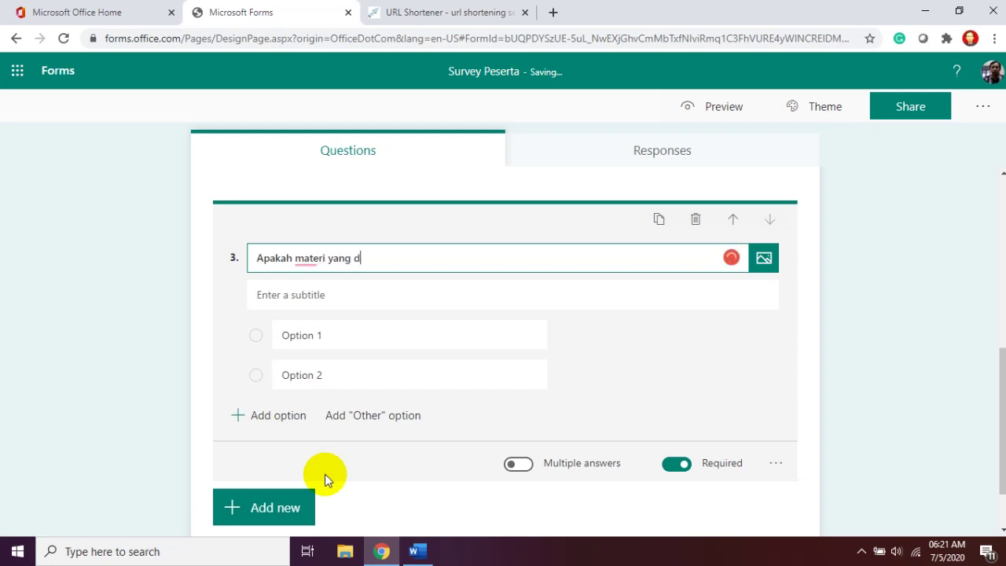
{"action": "type", "text": "iberikan sudah "}
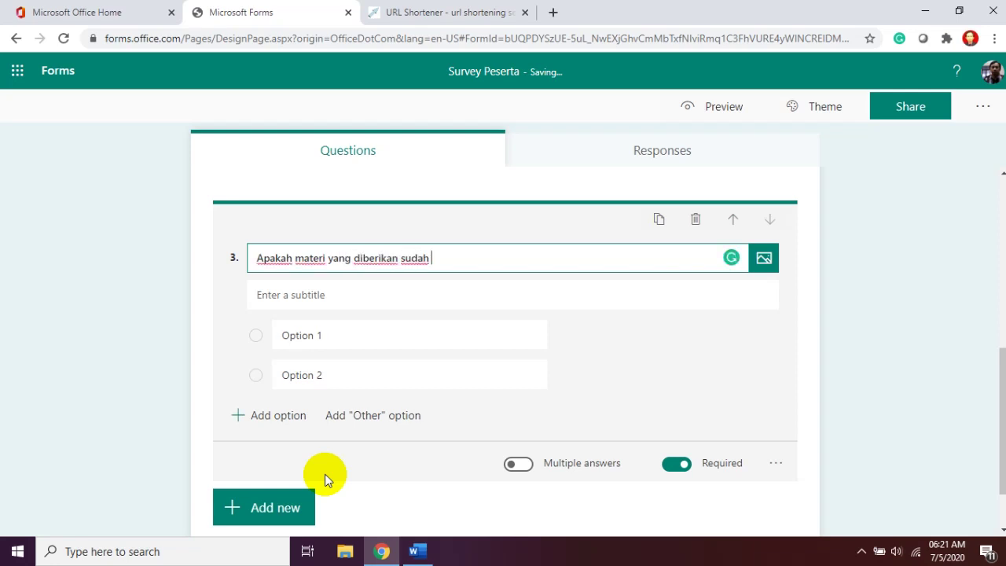
{"action": "type", "text": "sesuai?"}
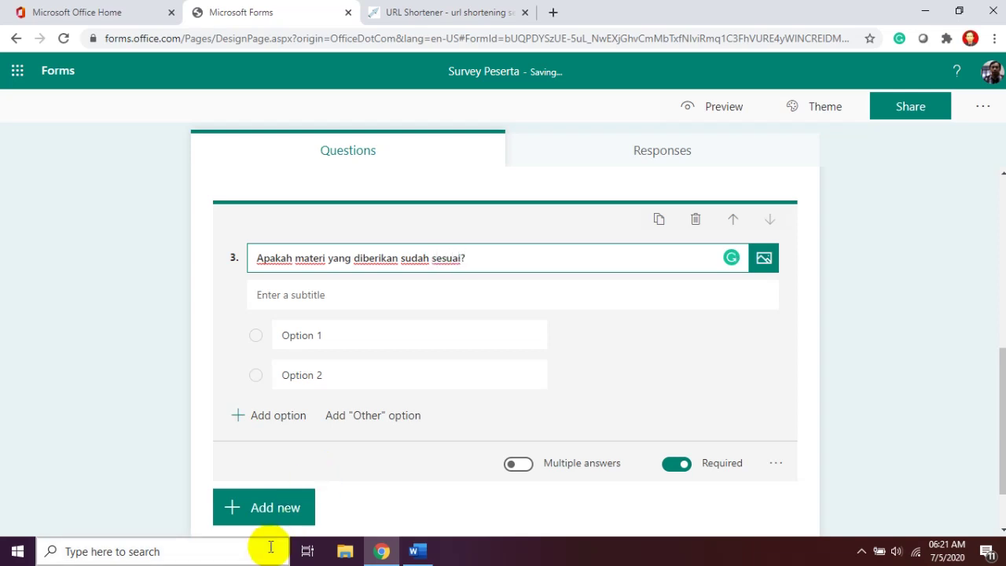
{"action": "left_click", "coordinate": [352, 305]}
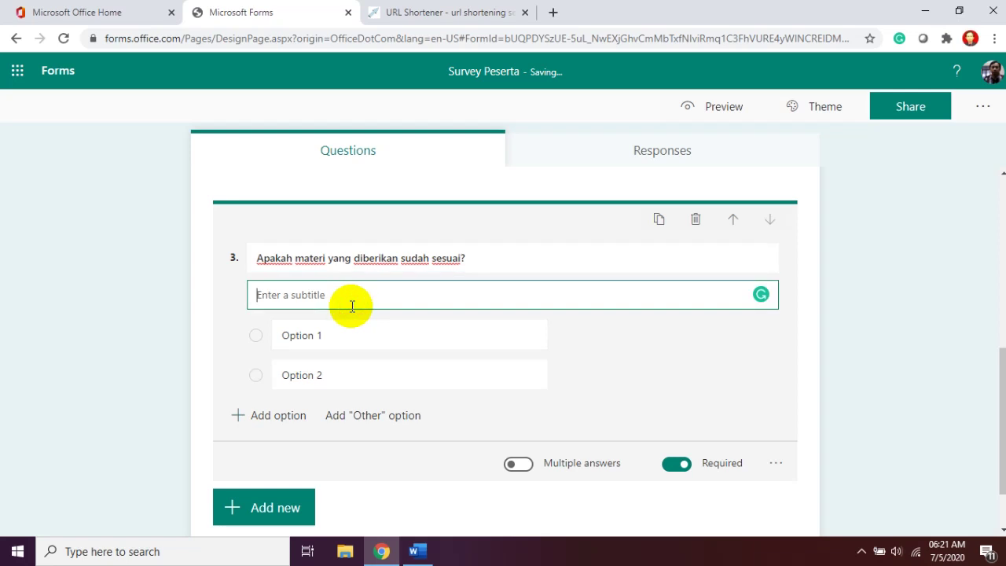
{"action": "type", "text": "Pilih salah satu sesuai dengan yang anda rasakan"}
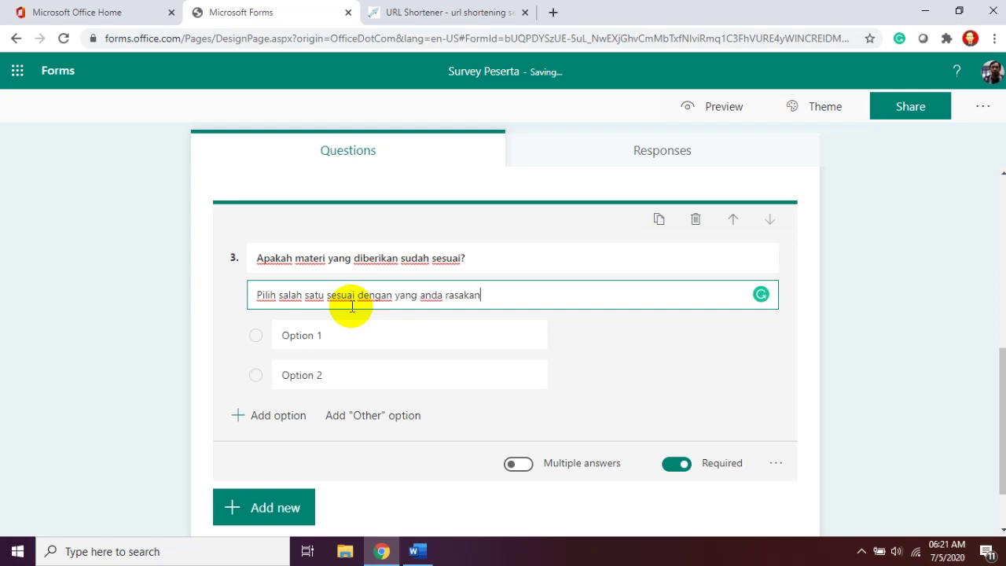
Give the choice question the three options "Cukup", "Baik" and "Sangat Baik", and finish editing it.
{"action": "left_click", "coordinate": [343, 334]}
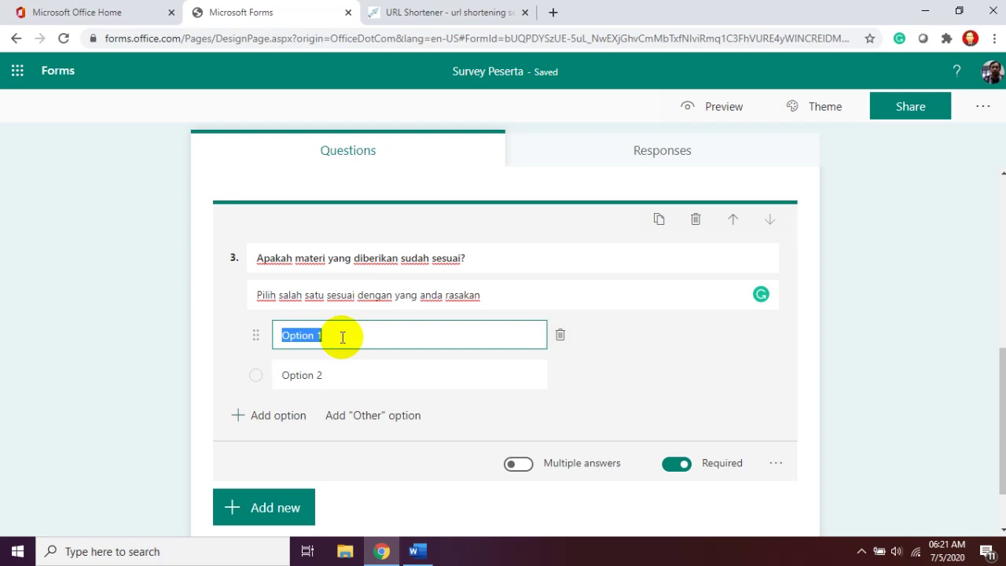
{"action": "type", "text": "Cukup"}
{"action": "left_click", "coordinate": [299, 375]}
{"action": "type", "text": "Baik"}
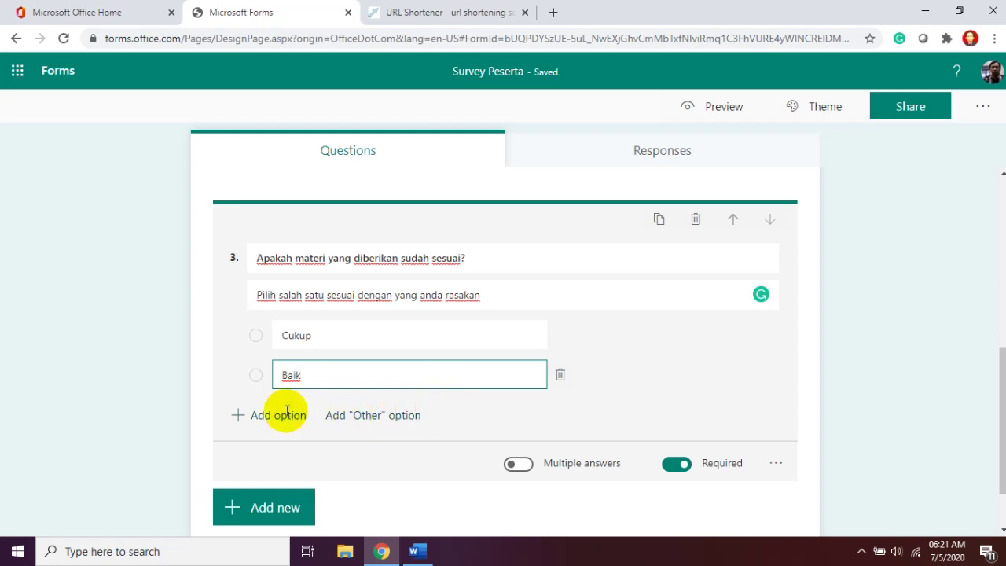
{"action": "left_click", "coordinate": [281, 416]}
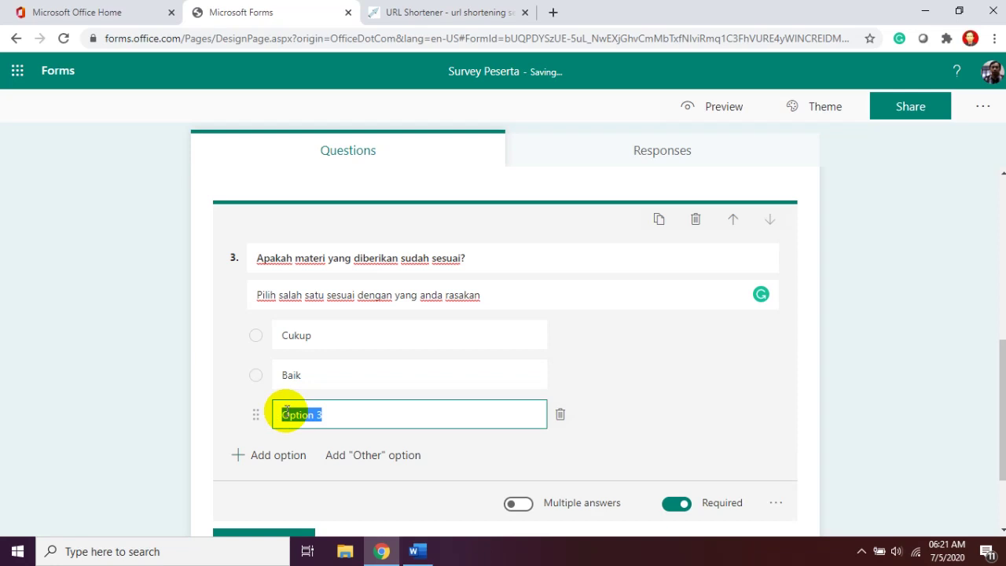
{"action": "type", "text": "Sanga"}
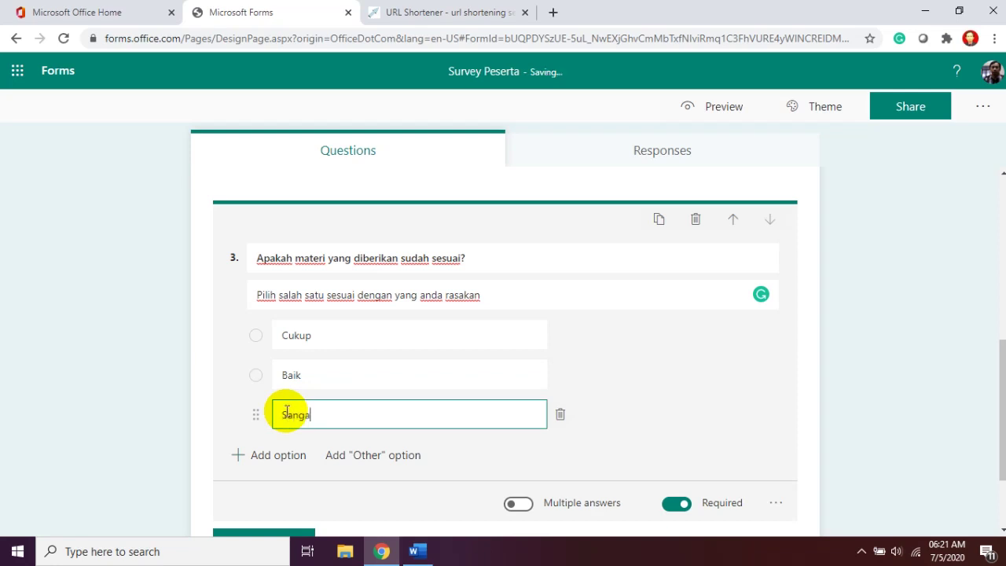
{"action": "type", "text": "t Baik"}
{"action": "left_click", "coordinate": [665, 407]}
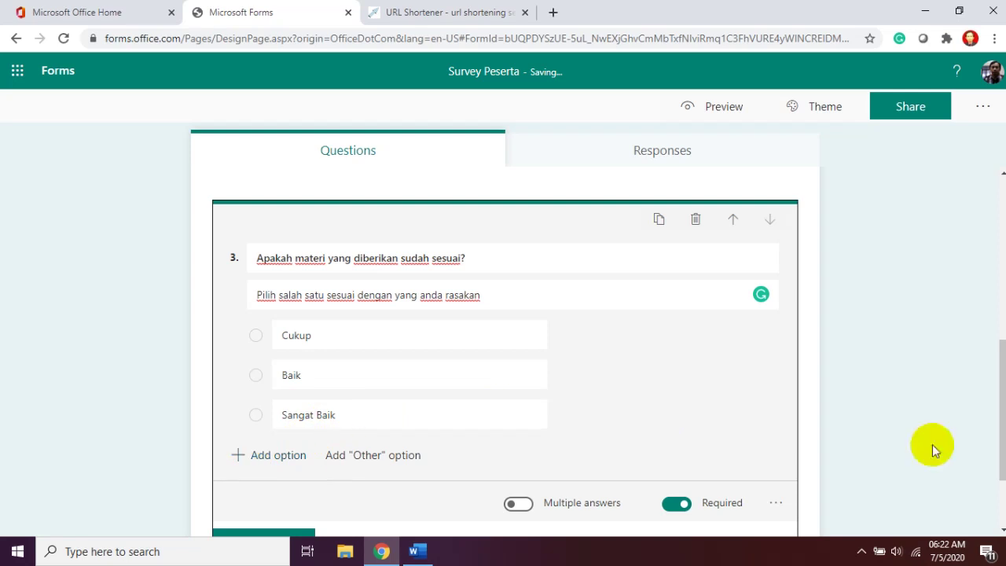
{"action": "left_click", "coordinate": [990, 344]}
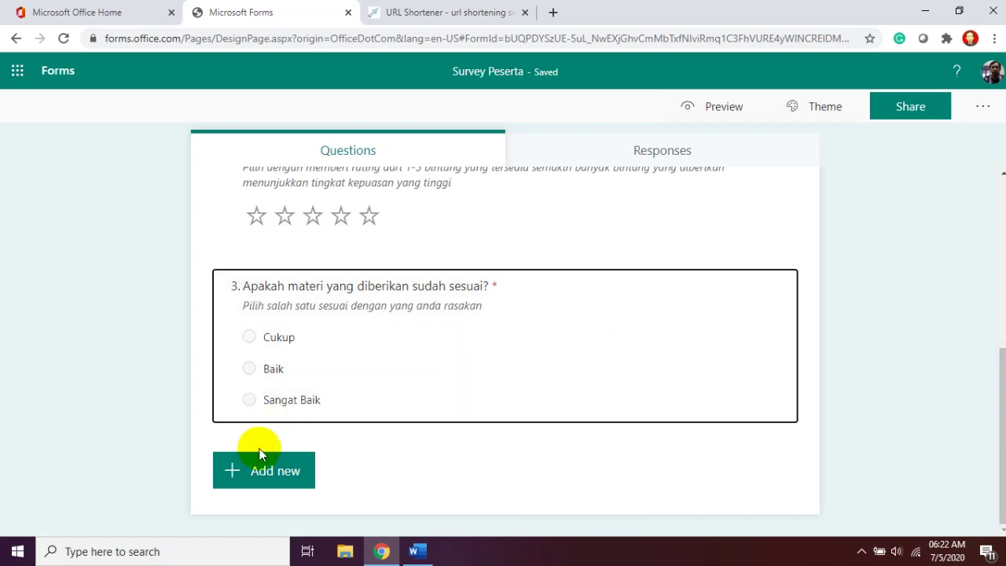
Add a date question below the choice question with the text "Tuliskan tanggal mulai pelatihan".
{"action": "left_click", "coordinate": [265, 468]}
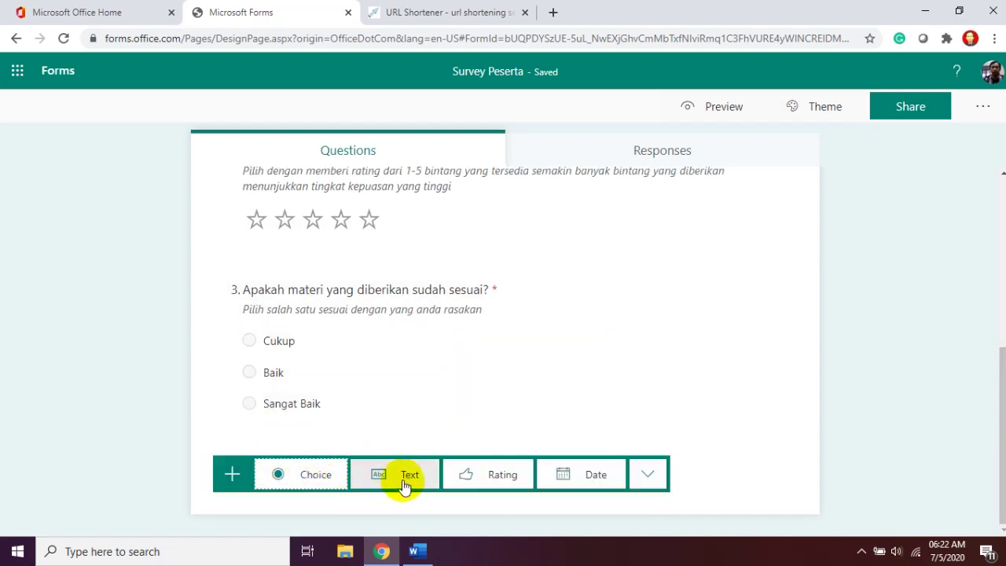
{"action": "left_click", "coordinate": [568, 476]}
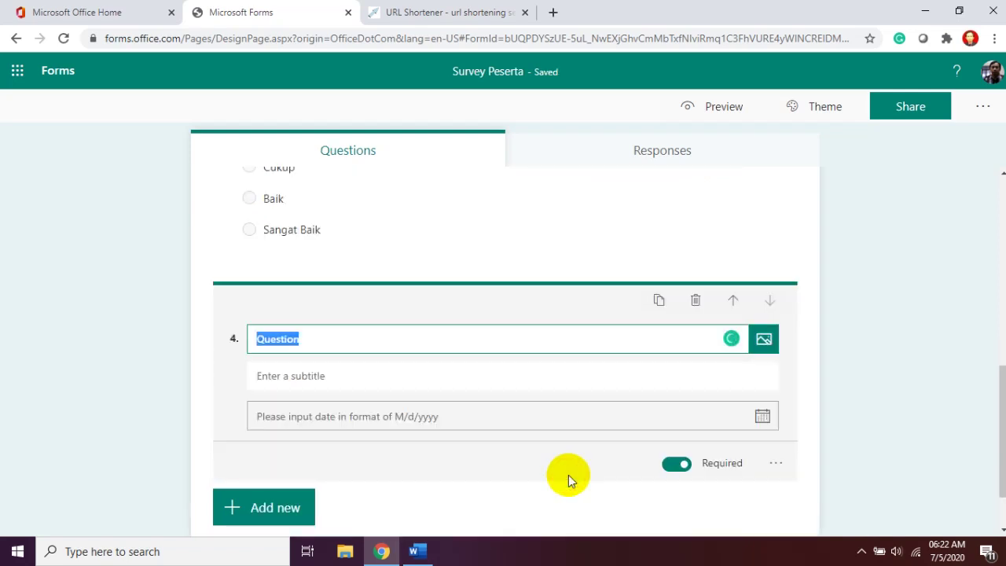
{"action": "type", "text": "t"}
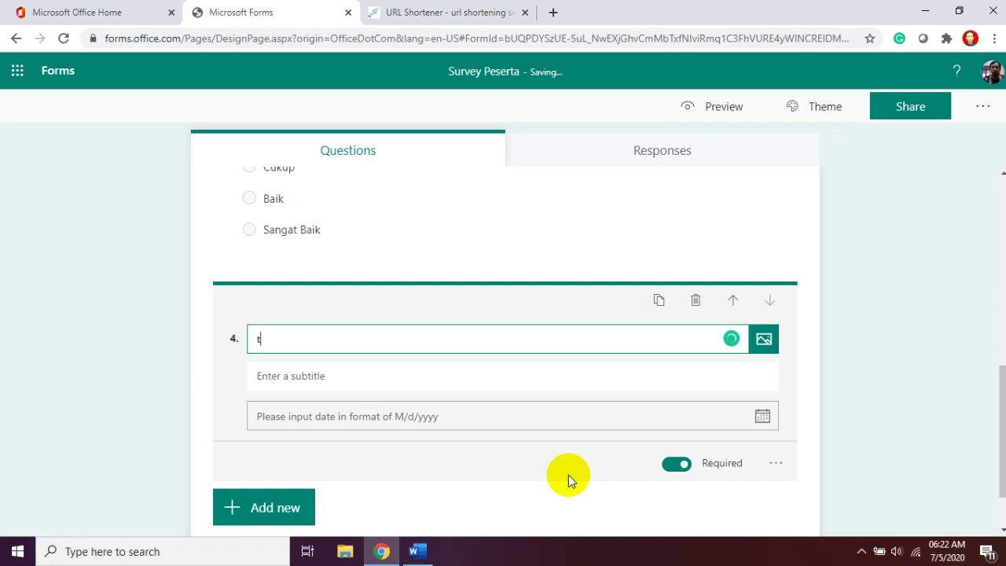
{"action": "key", "text": "BackSpace"}
{"action": "type", "text": "Tuliskan tanggal mulai"}
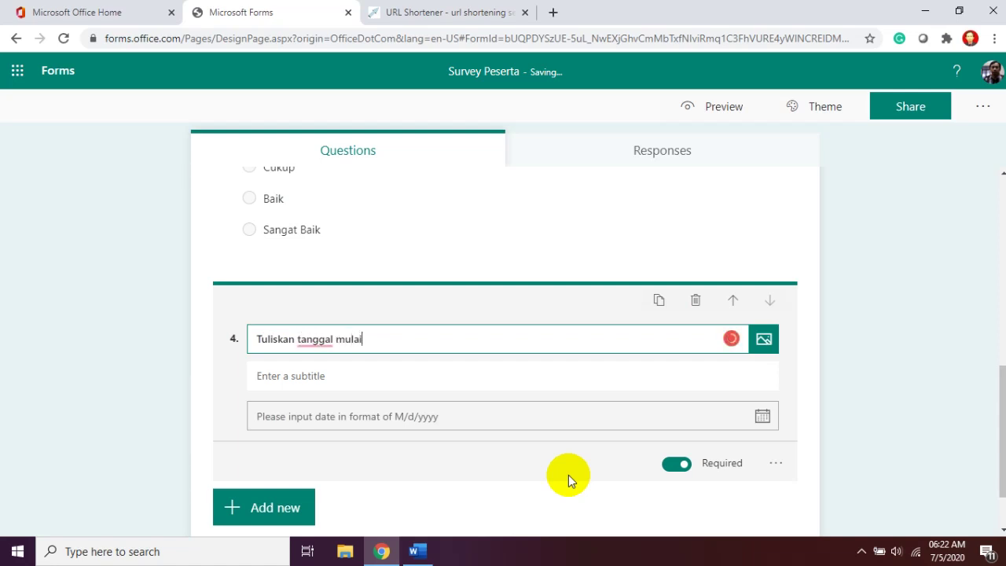
{"action": "type", "text": " pelatihan"}
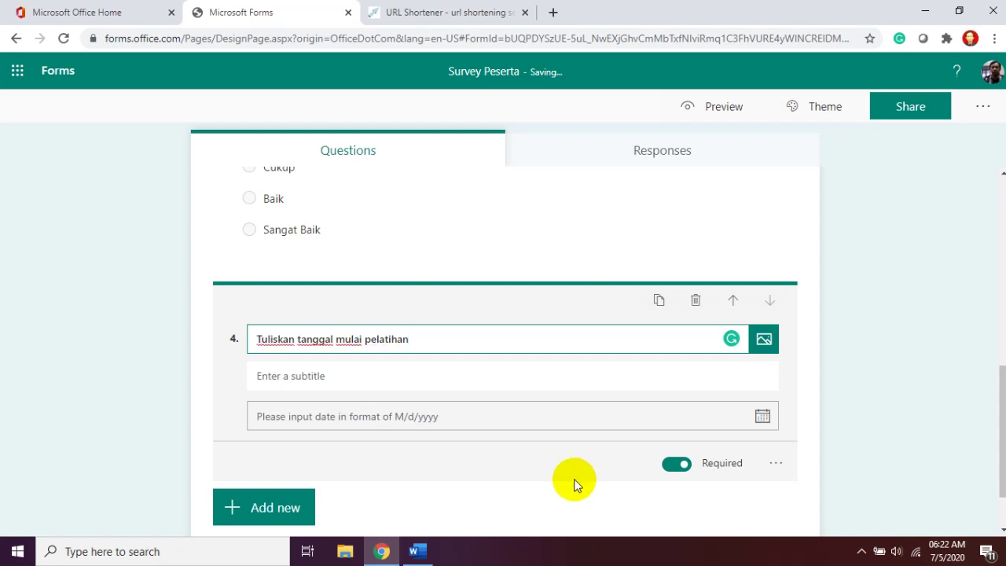
Reword the start of the date question so that it reads "Berapakah tanggal mulai pelatihan?".
{"action": "left_click", "coordinate": [297, 346]}
{"action": "key", "text": "BackSpace"}
{"action": "key", "text": "BackSpace"}
{"action": "key", "text": "BackSpace"}
{"action": "key", "text": "BackSpace"}
{"action": "key", "text": "BackSpace"}
{"action": "key", "text": "BackSpace"}
{"action": "key", "text": "BackSpace"}
{"action": "key", "text": "BackSpace"}
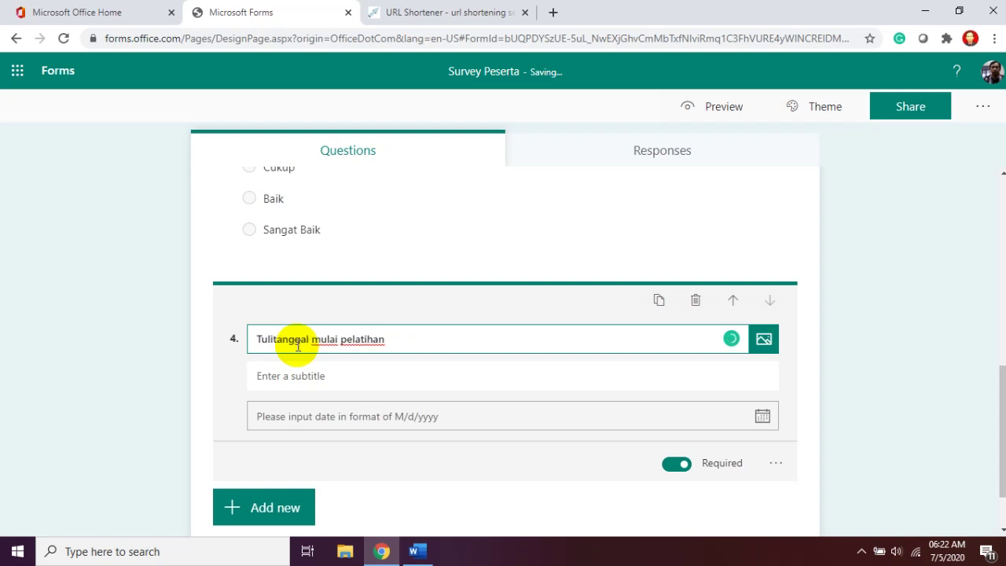
{"action": "key", "text": "BackSpace"}
{"action": "type", "text": "Berapa"}
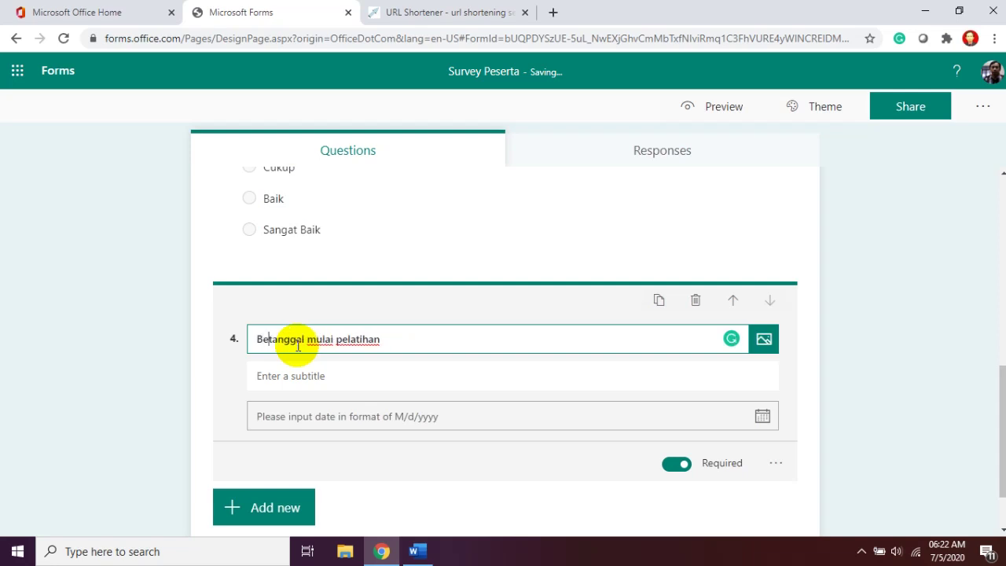
{"action": "type", "text": "kah"}
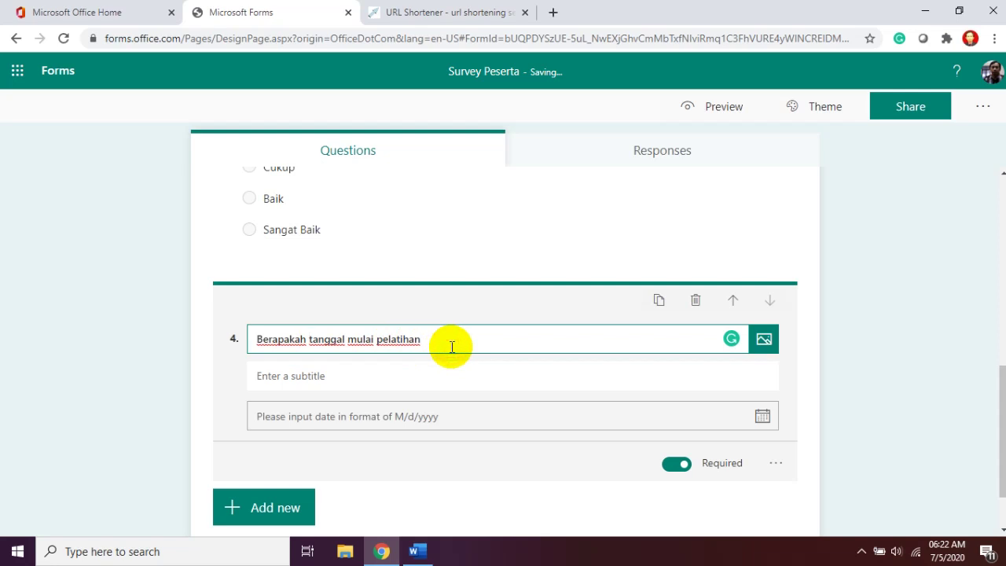
Subtitle the date question "Pilih tanggal yang sesuai" and finish editing it.
{"action": "left_click", "coordinate": [414, 376]}
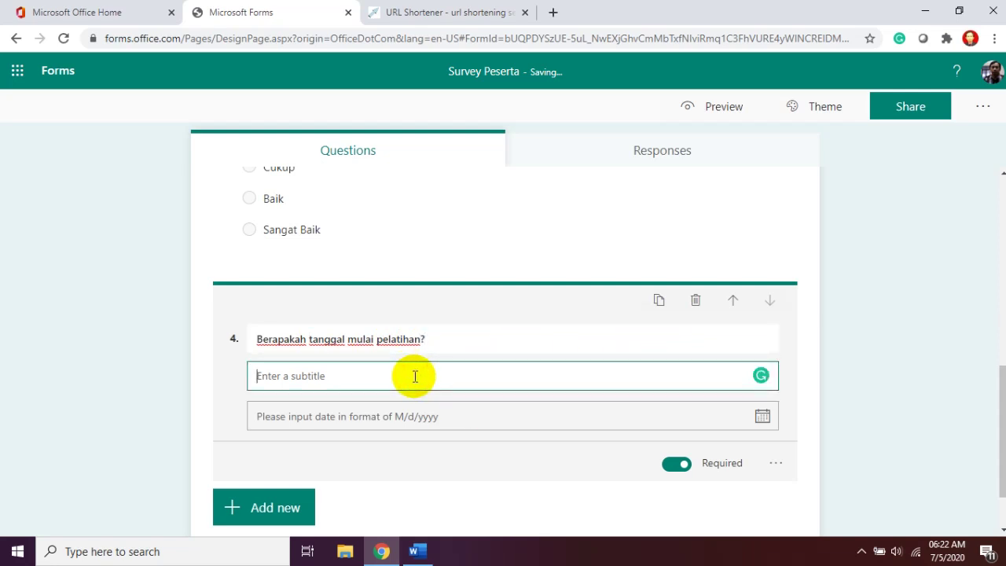
{"action": "type", "text": "Pilih tanggal sesuai"}
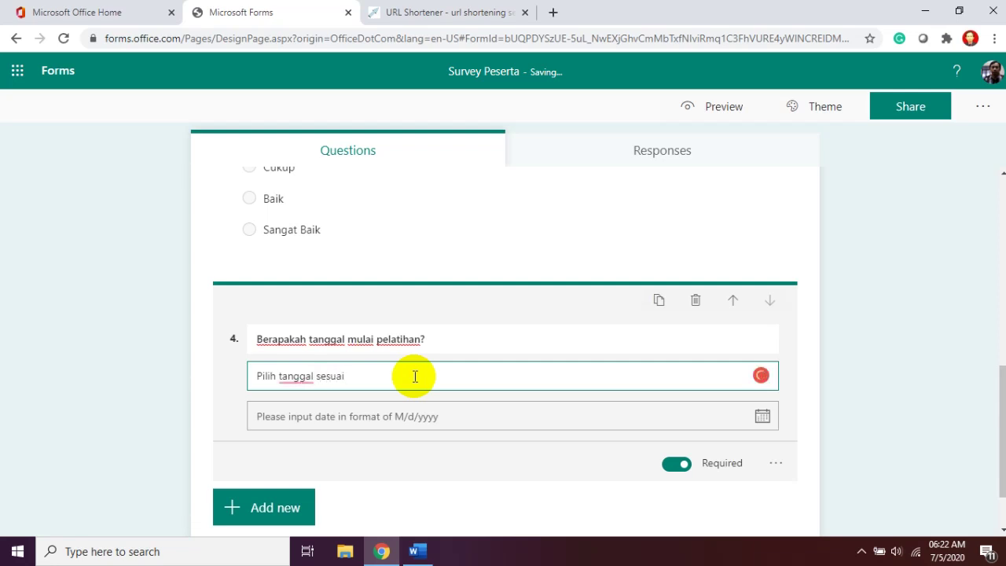
{"action": "key", "text": "BackSpace"}
{"action": "key", "text": "BackSpace"}
{"action": "key", "text": "BackSpace"}
{"action": "type", "text": "yang sesuai"}
{"action": "left_click", "coordinate": [838, 446]}
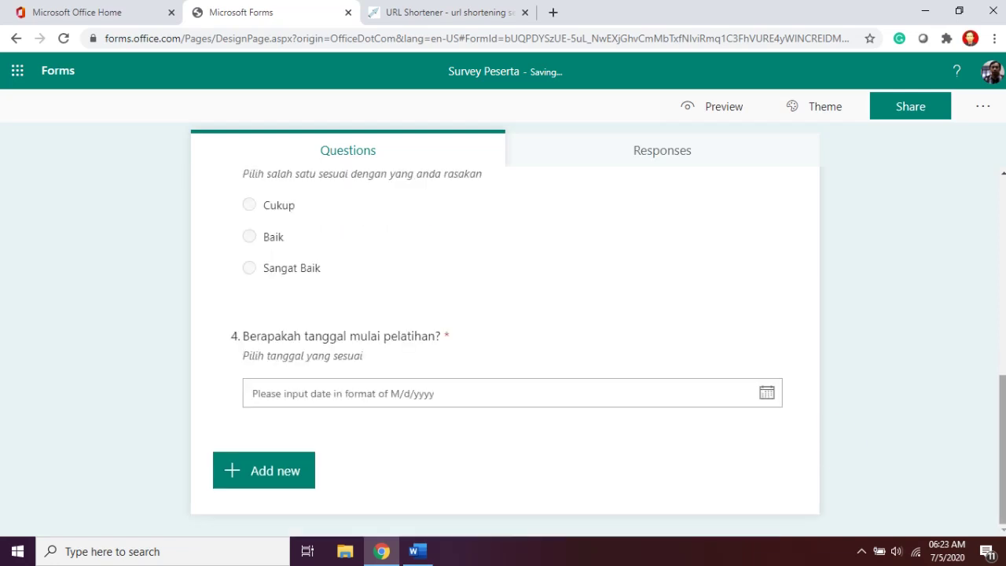
Add a ranking question with the text "Berapakah rangking yang anda berikan untuk pelatihan ini?".
{"action": "left_click", "coordinate": [282, 473]}
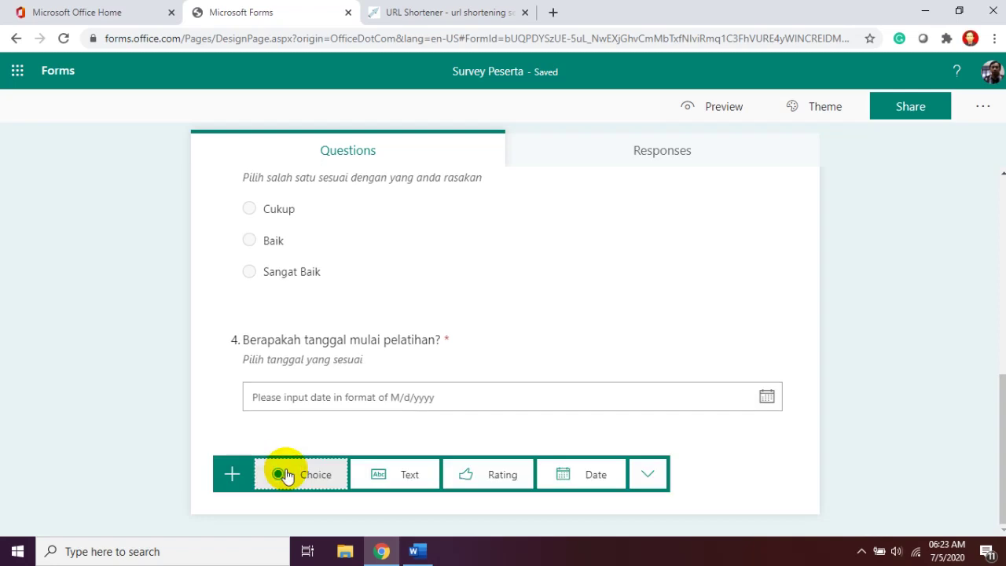
{"action": "left_click", "coordinate": [649, 475]}
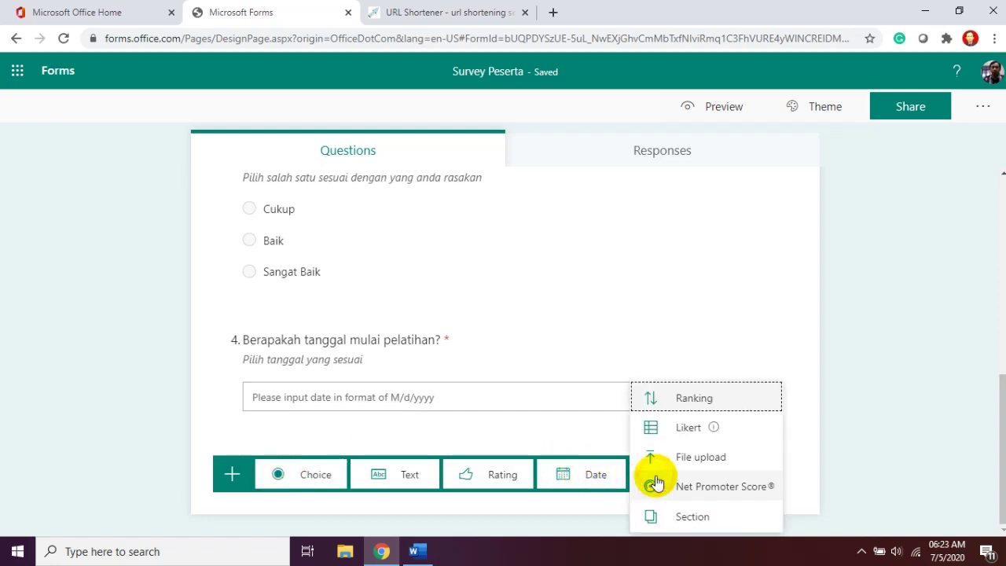
{"action": "left_click", "coordinate": [710, 401]}
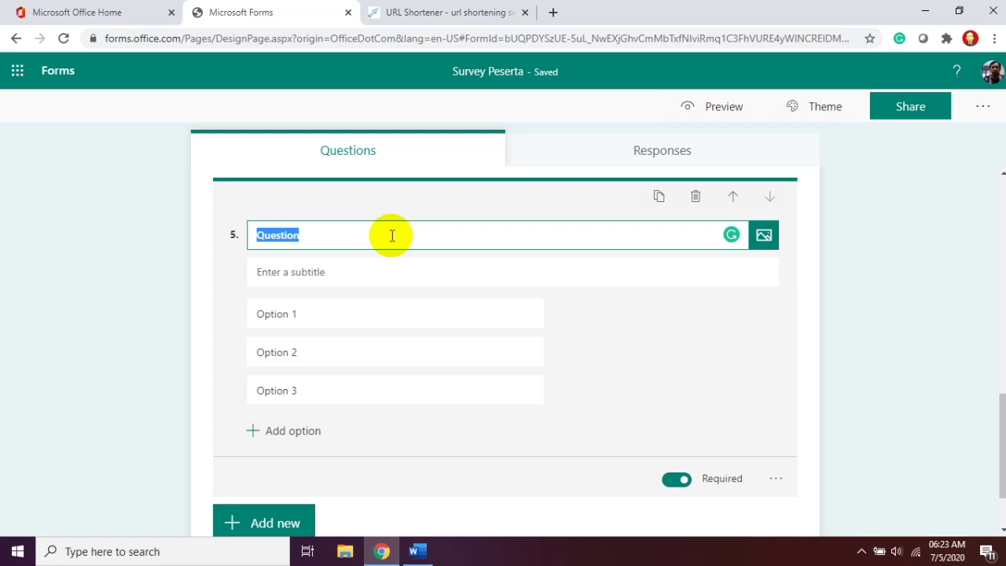
{"action": "type", "text": "Be"}
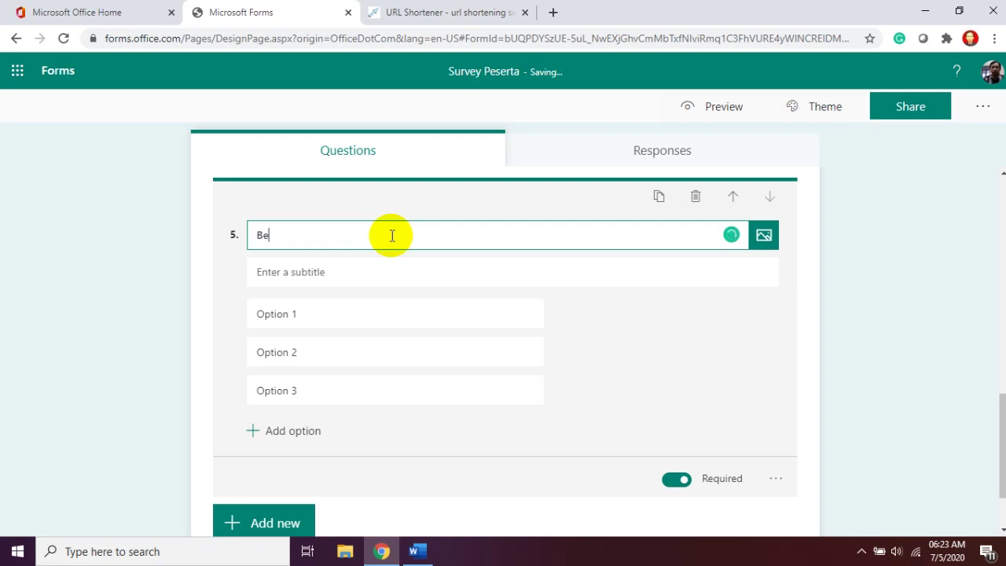
{"action": "type", "text": "rapakah rangking"}
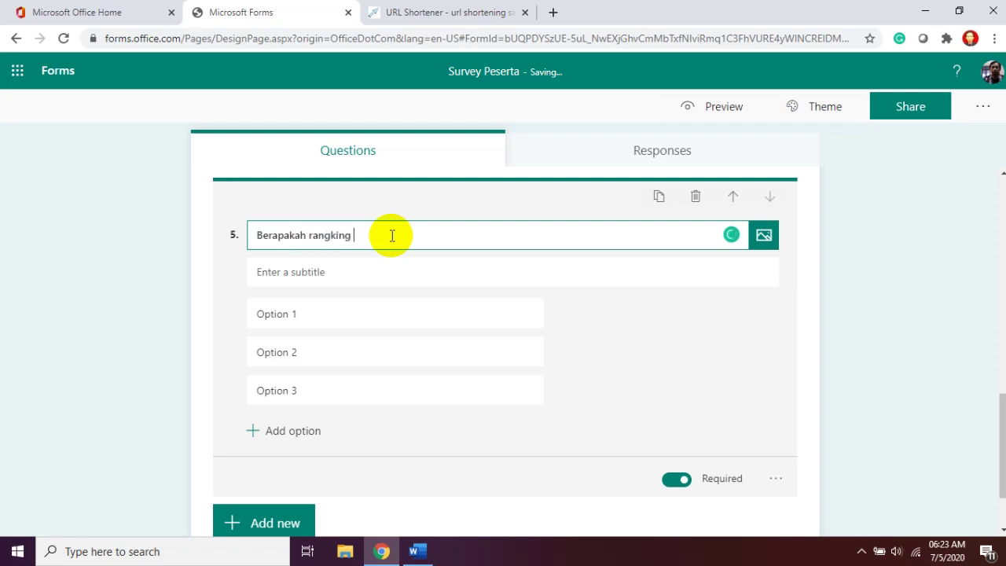
{"action": "type", "text": " yang anda berikan"}
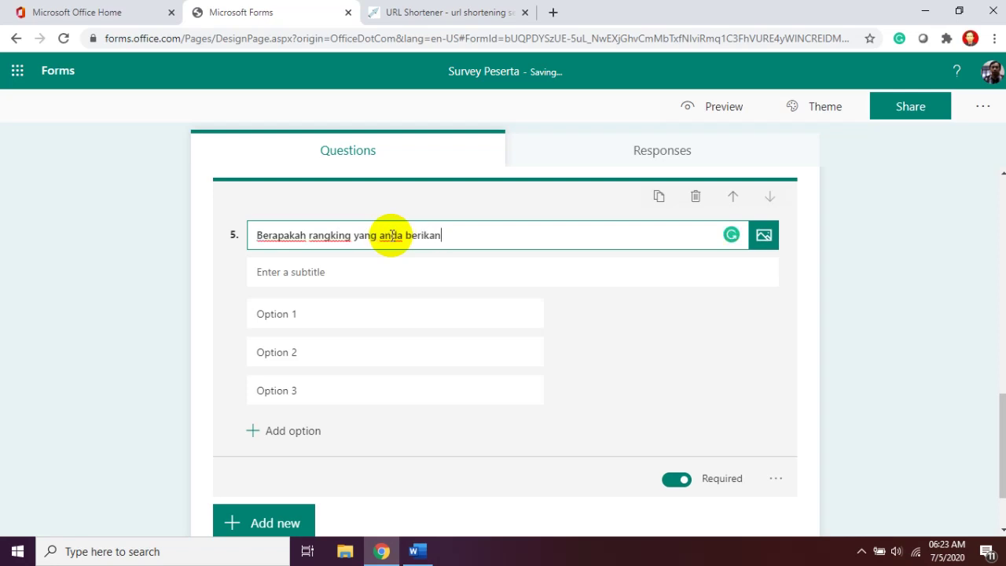
{"action": "type", "text": " untuk pelatih"}
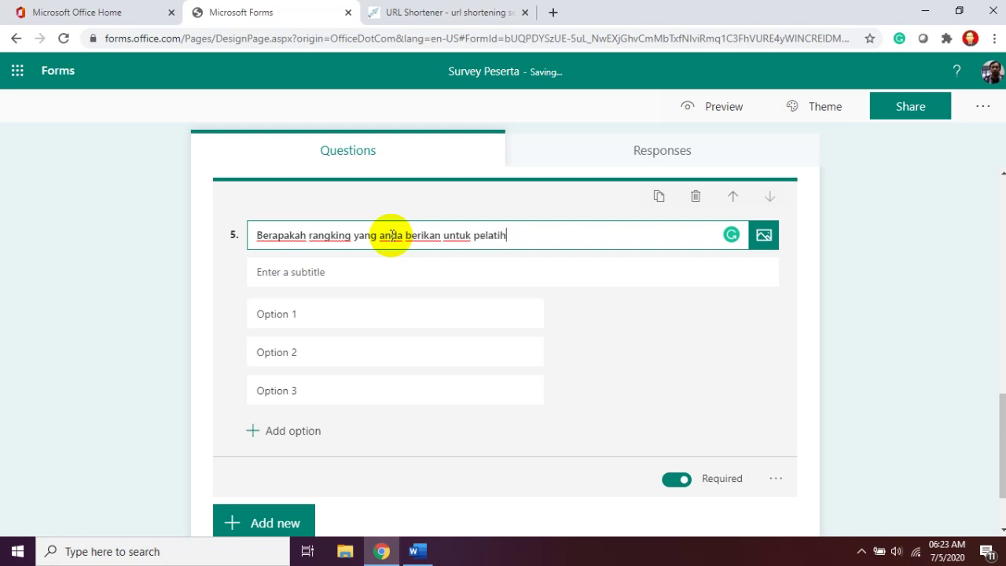
{"action": "type", "text": "an ini?"}
Subtitle the ranking question "Pilih sesuai yang anda alami".
{"action": "left_click", "coordinate": [389, 267]}
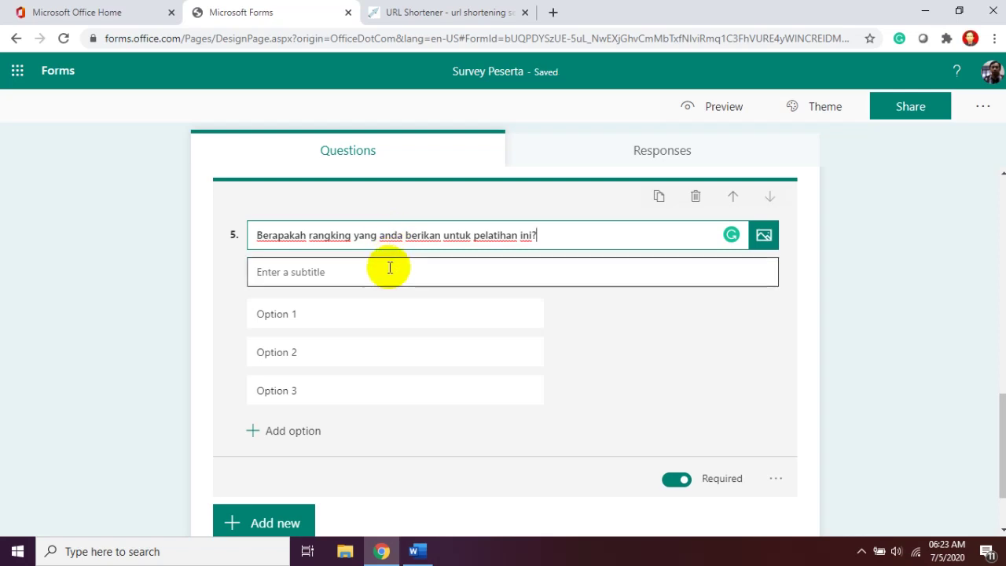
{"action": "type", "text": "Pilih"}
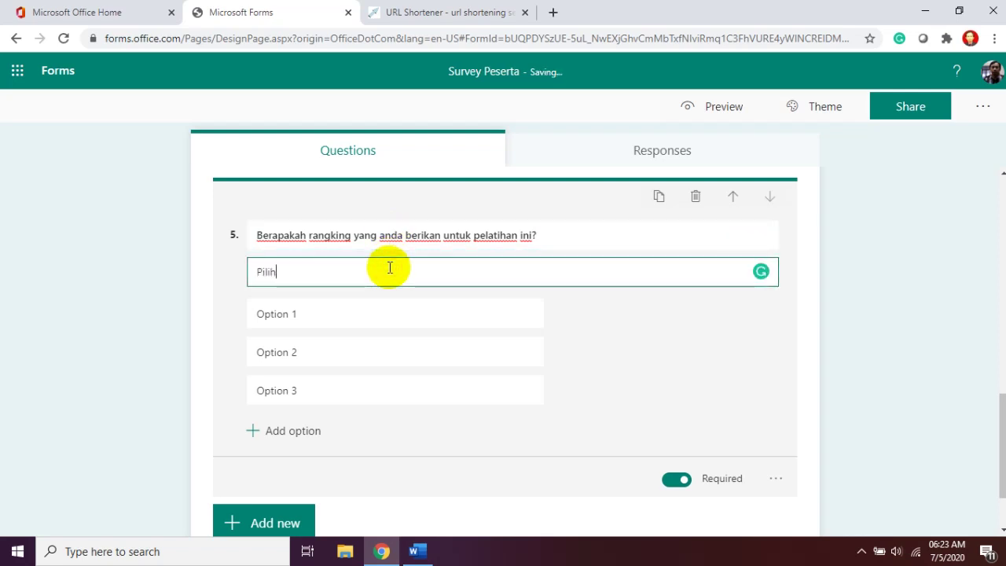
{"action": "type", "text": " sesuai yang "}
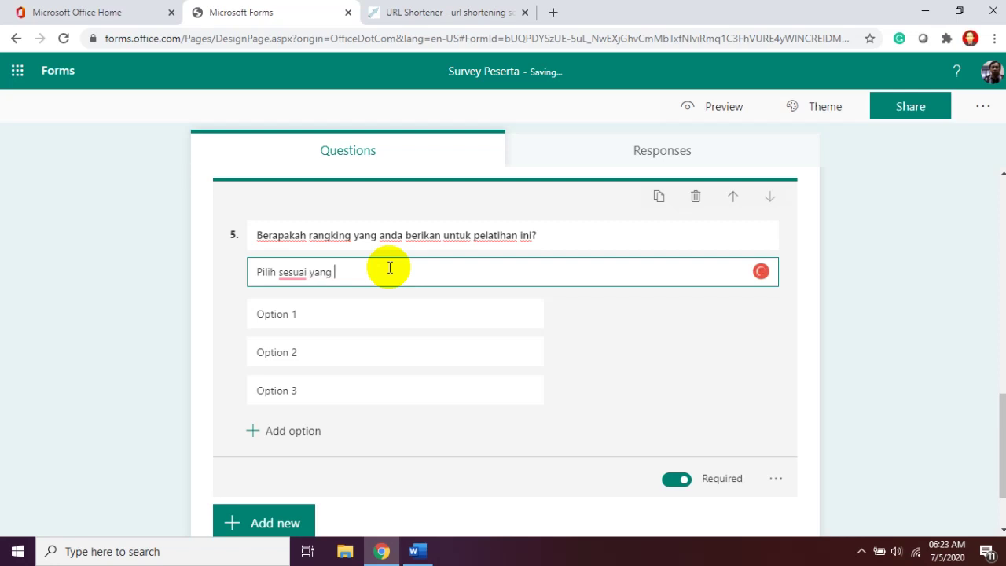
{"action": "type", "text": "anda alami"}
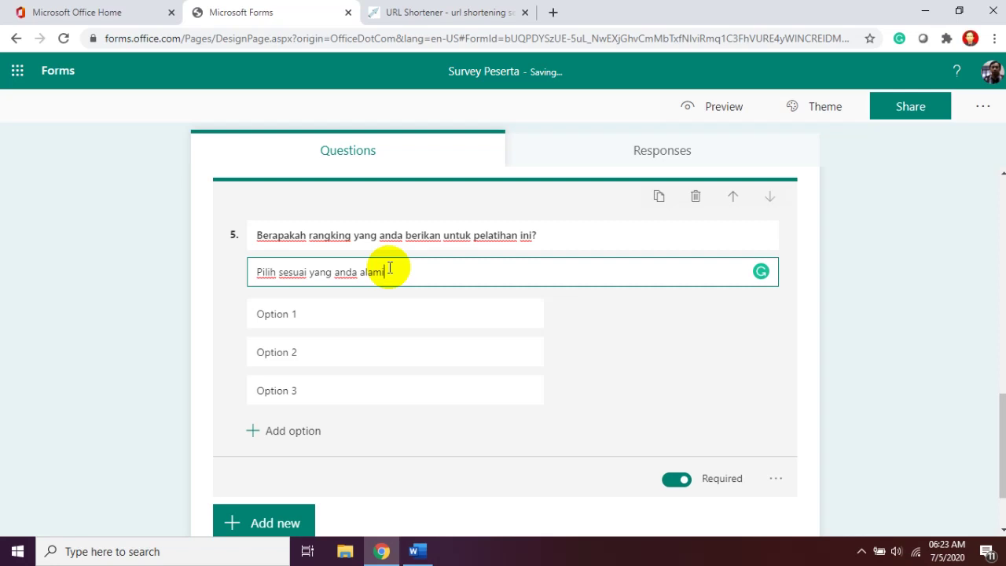
Give the ranking question five options labelled 1, 2, 3, 4 and 5, adding the fourth and fifth.
{"action": "left_click", "coordinate": [343, 314]}
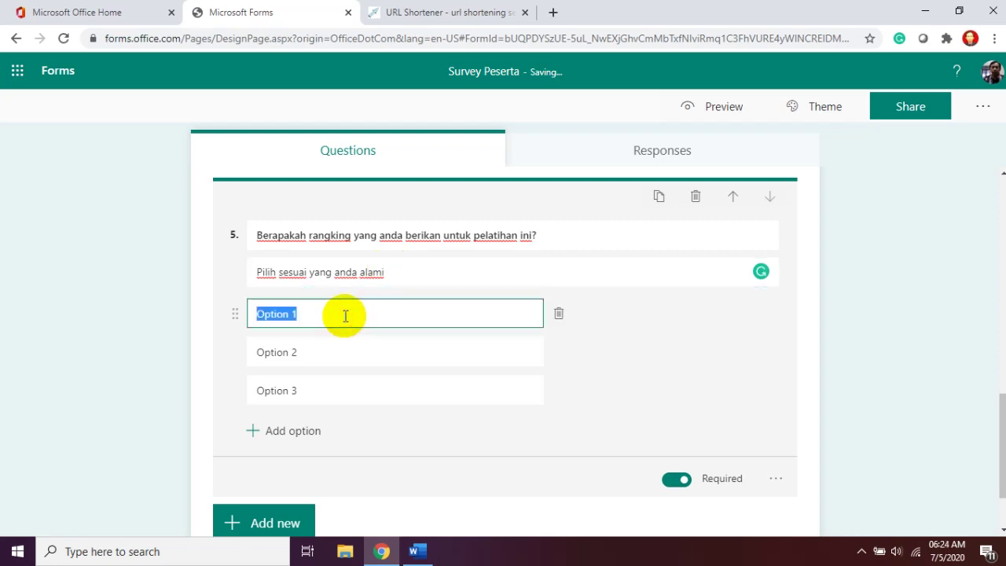
{"action": "type", "text": "1"}
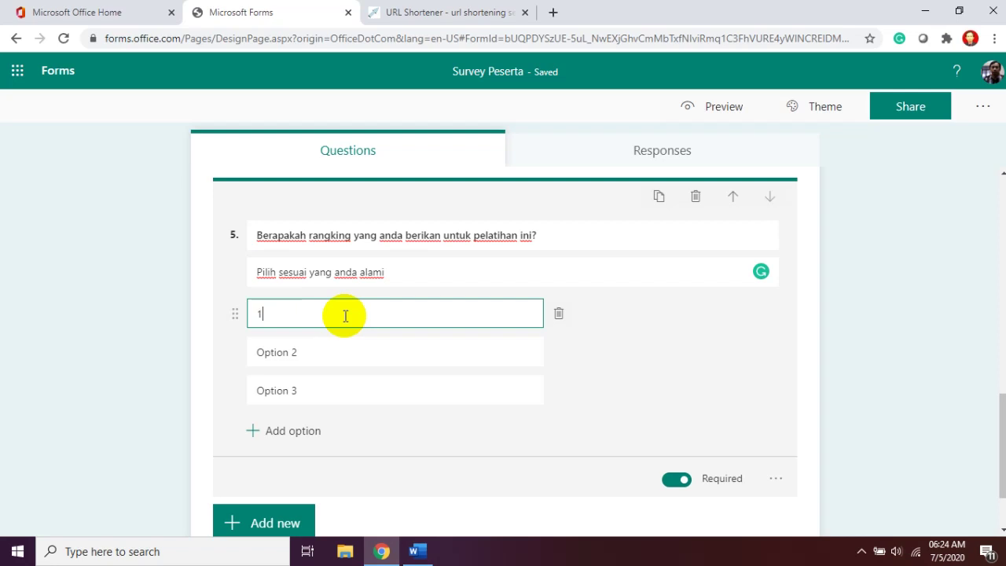
{"action": "left_click", "coordinate": [338, 349]}
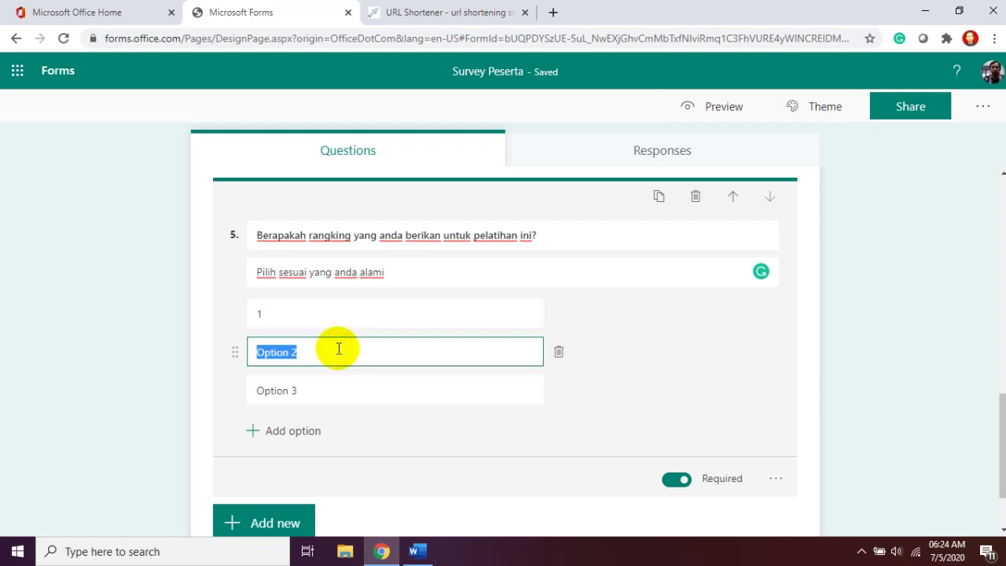
{"action": "type", "text": "2"}
{"action": "left_click", "coordinate": [333, 389]}
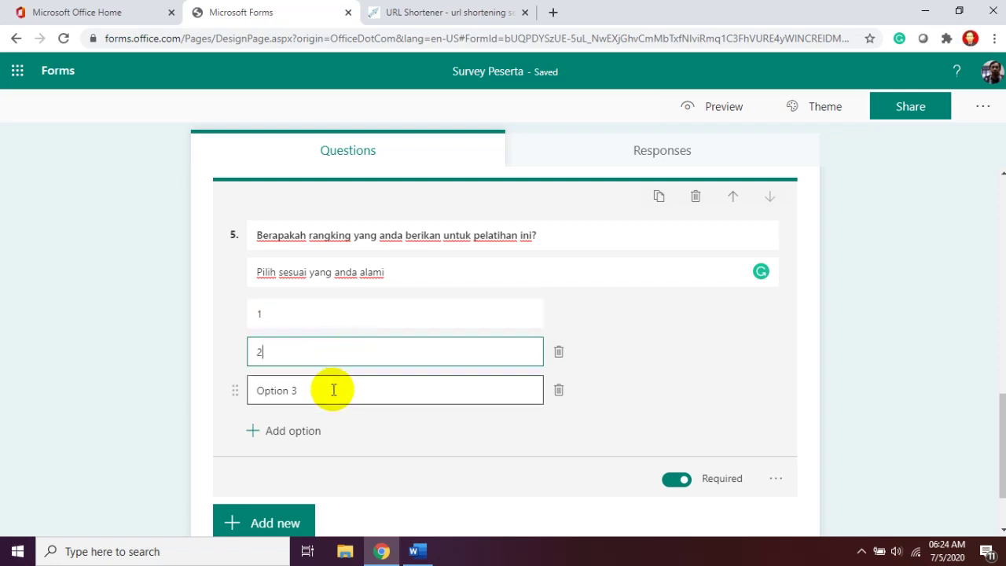
{"action": "type", "text": "3"}
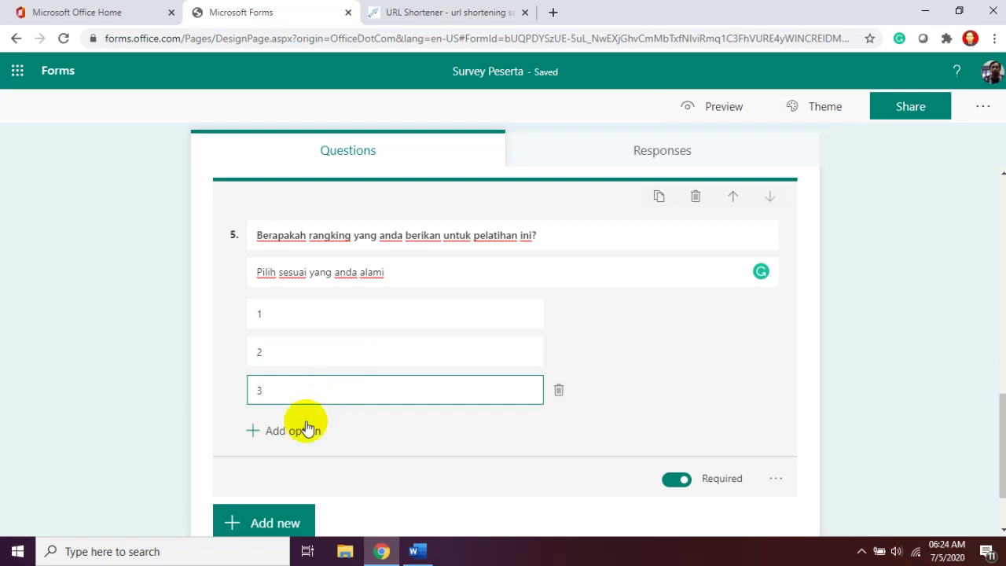
{"action": "left_click", "coordinate": [316, 416]}
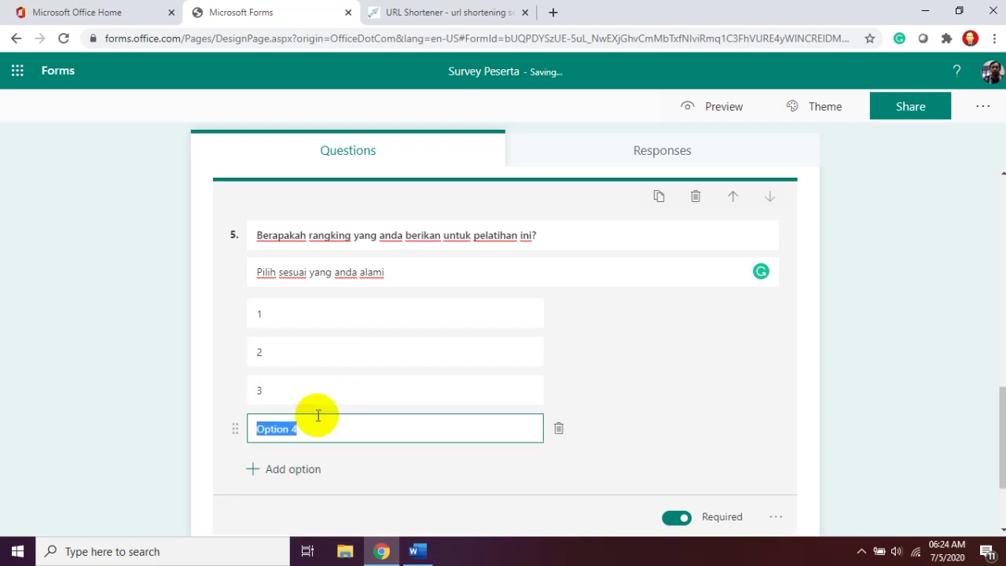
{"action": "type", "text": "4"}
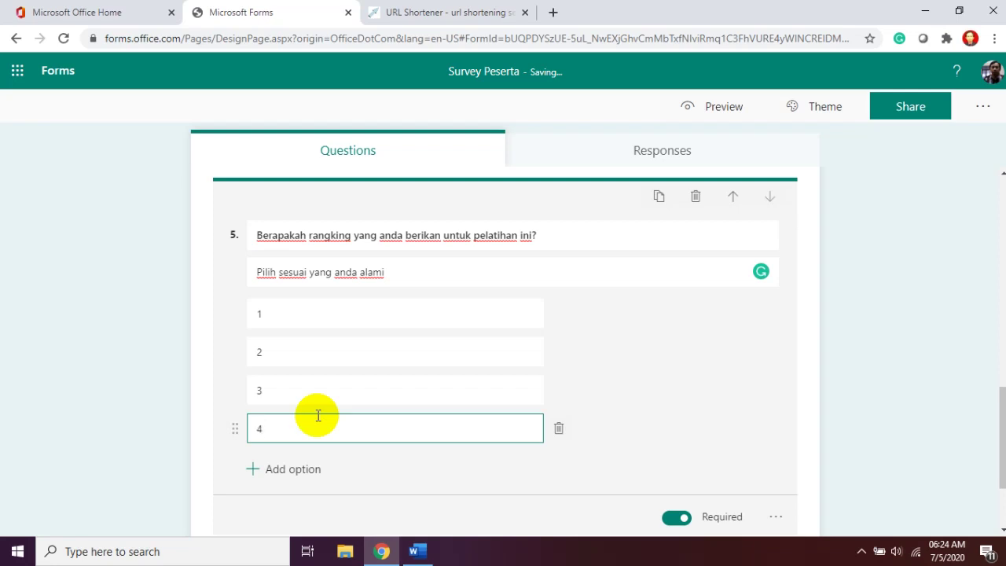
{"action": "key", "text": "Return"}
{"action": "type", "text": "5"}
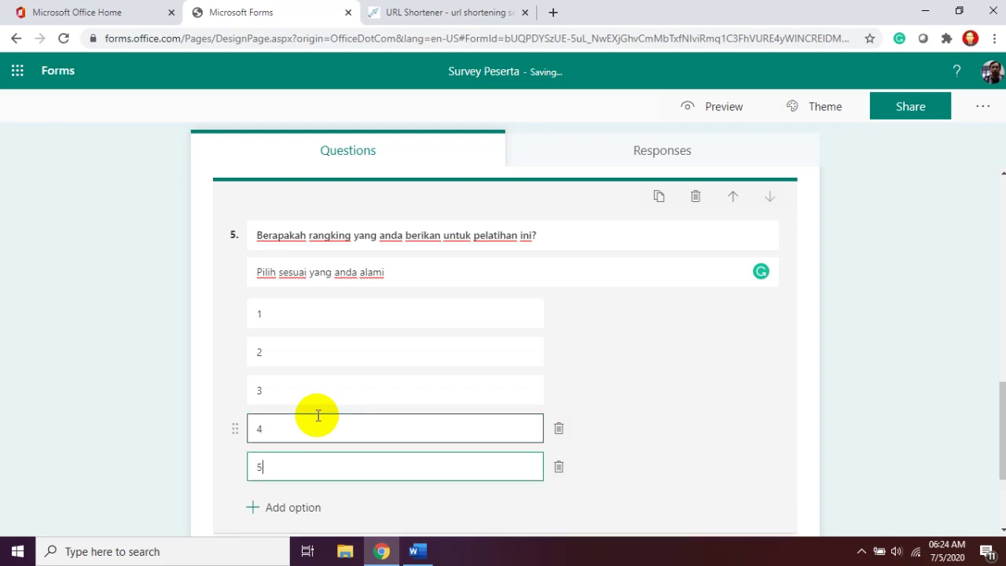
Extend the ranking question's subtitle with ", no 1 menunjukkan peringkat teratas" and finish editing the question.
{"action": "left_click", "coordinate": [473, 273]}
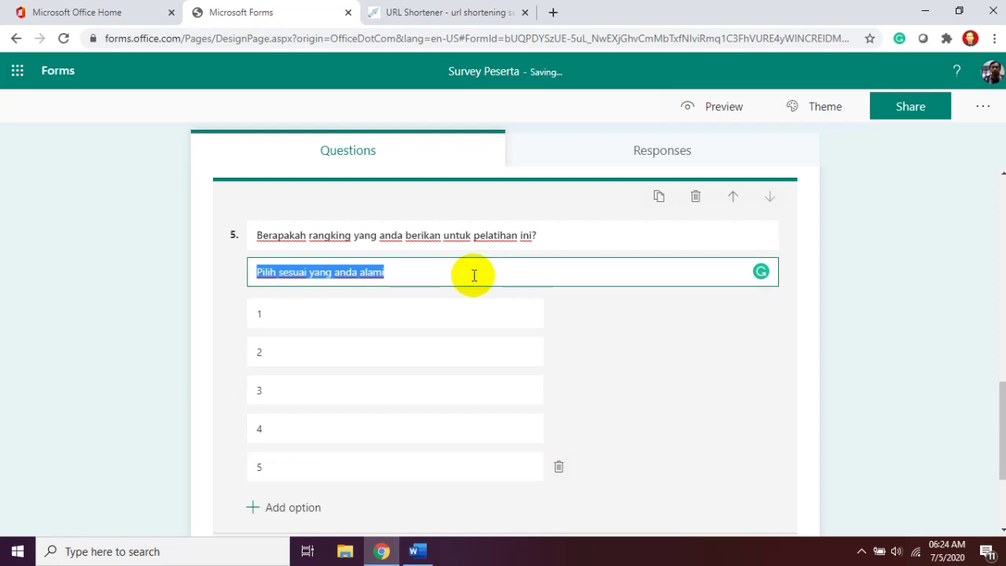
{"action": "left_click", "coordinate": [473, 274]}
{"action": "type", "text": ", "}
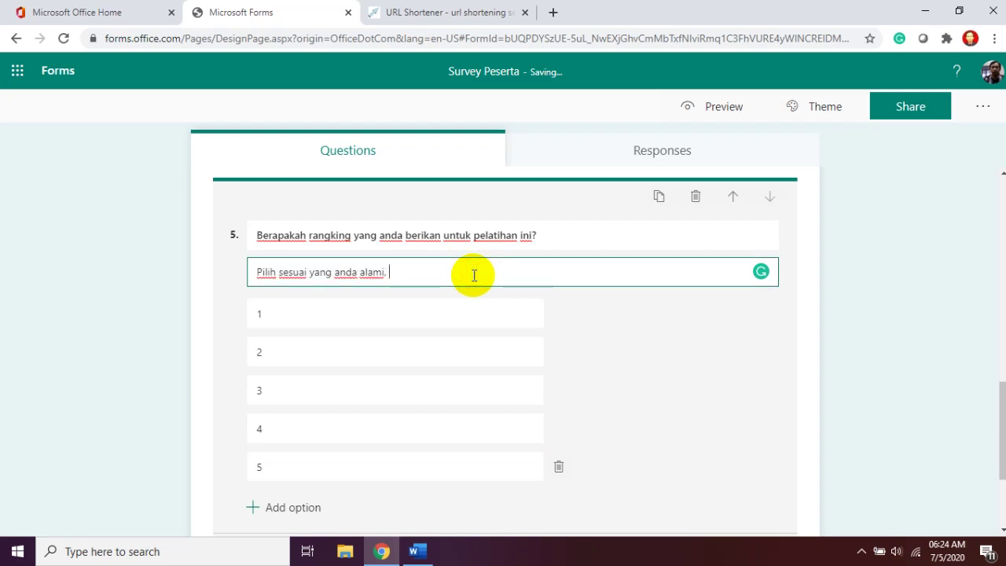
{"action": "type", "text": "no 1 m"}
{"action": "type", "text": "enunjukkan"}
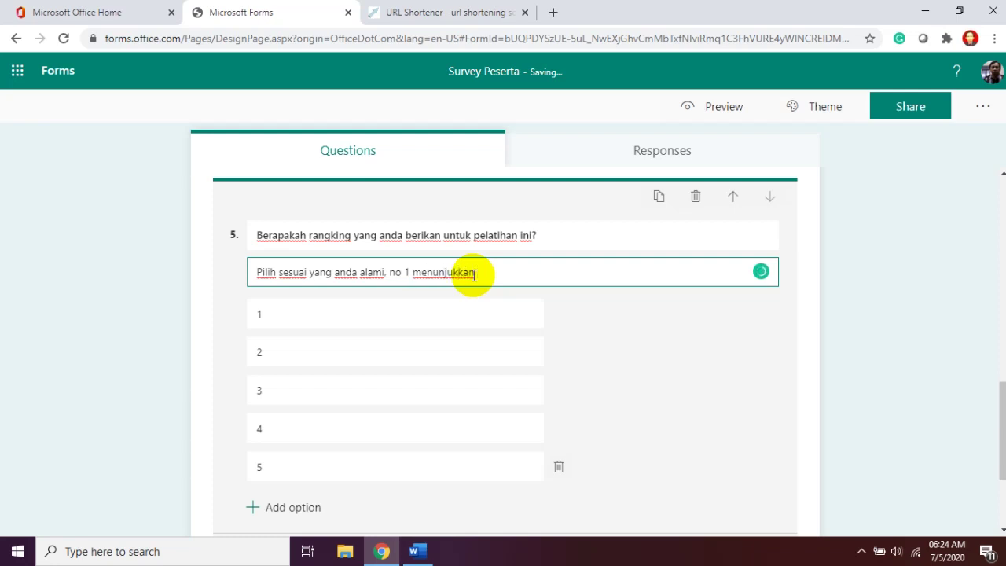
{"action": "type", "text": " peringkat teratas"}
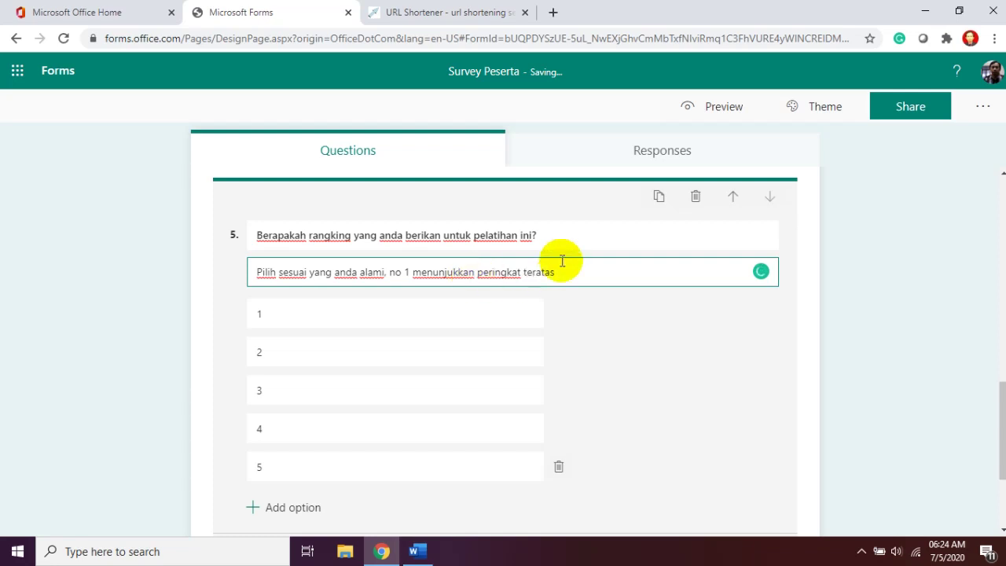
{"action": "left_click", "coordinate": [649, 327]}
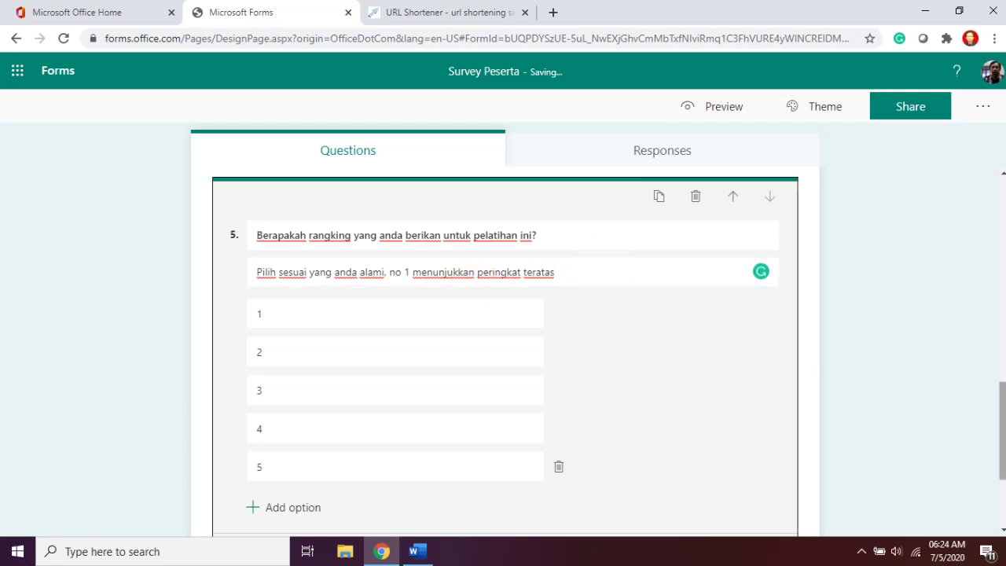
Add a Likert question below the ranking question with the text "Berilah penilaian sikap anatar teman mengenai kediiplinan".
{"action": "scroll", "coordinate": [995, 400], "scroll_direction": "up", "scroll_amount": 3}
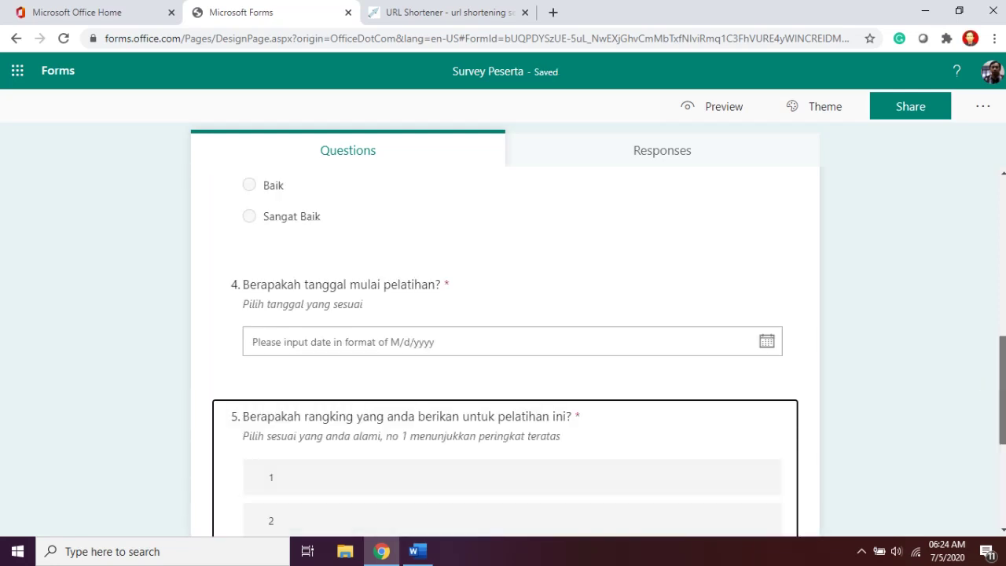
{"action": "scroll", "coordinate": [995, 518], "scroll_direction": "down", "scroll_amount": 3}
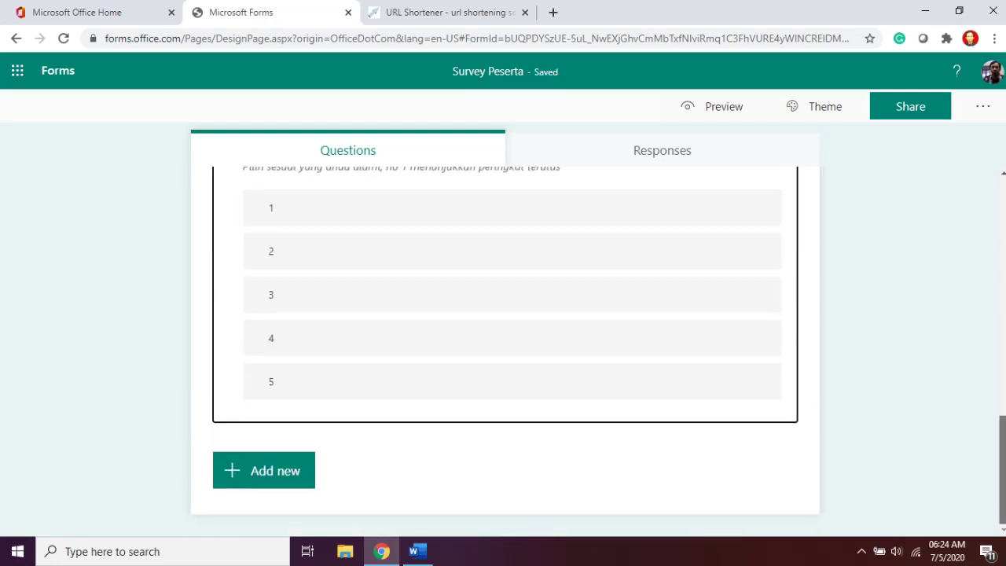
{"action": "left_click", "coordinate": [287, 481]}
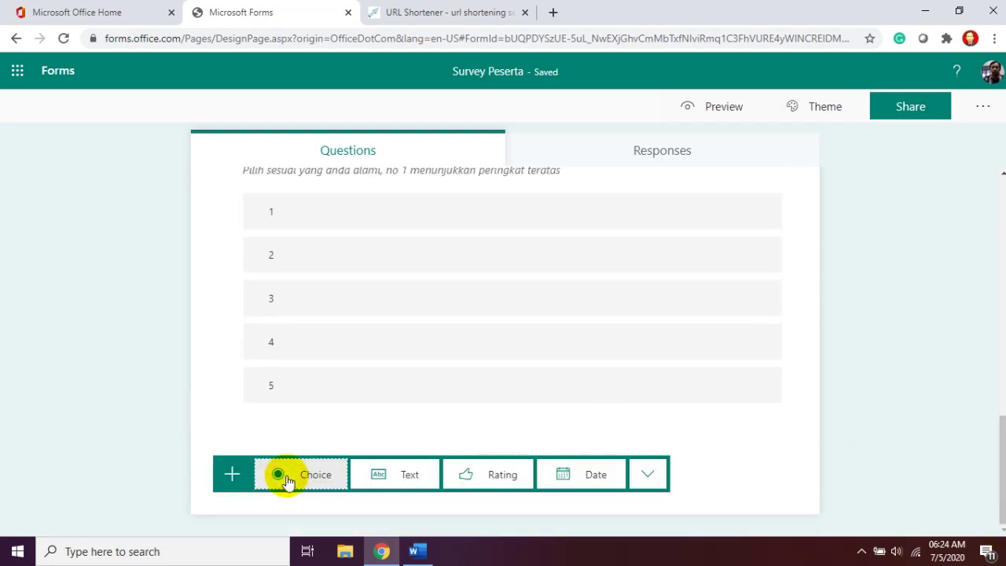
{"action": "left_click", "coordinate": [651, 476]}
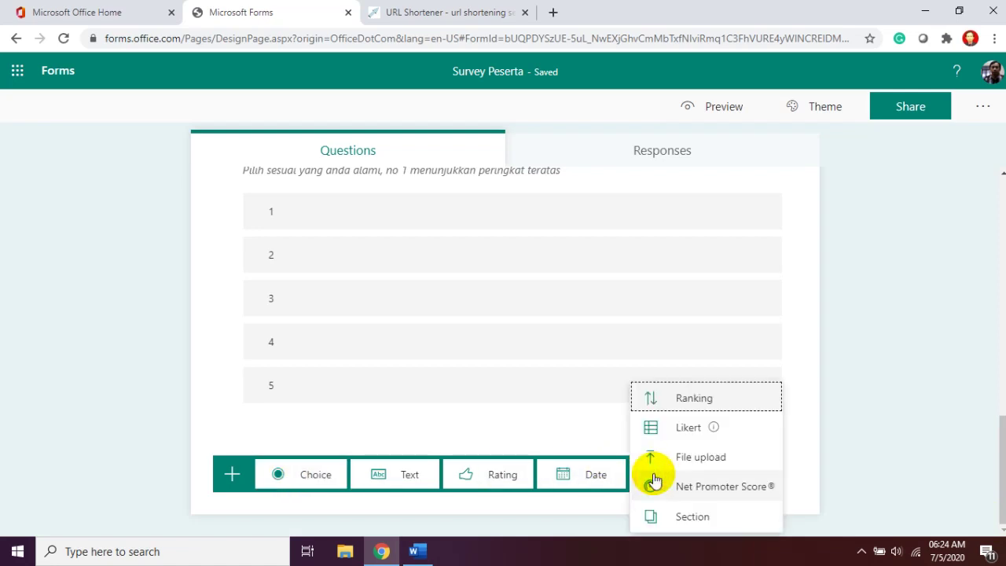
{"action": "left_click", "coordinate": [683, 434]}
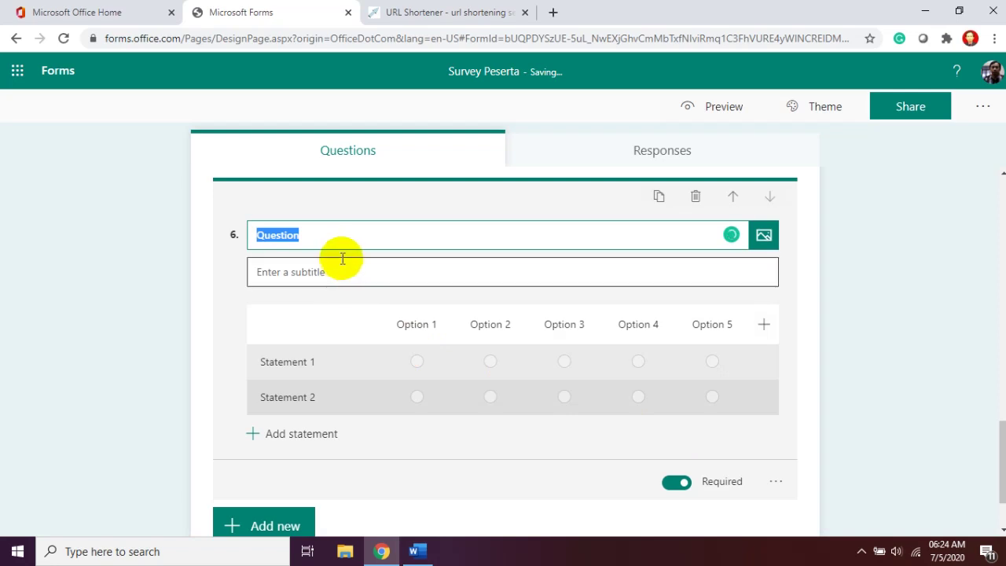
{"action": "type", "text": "Berila"}
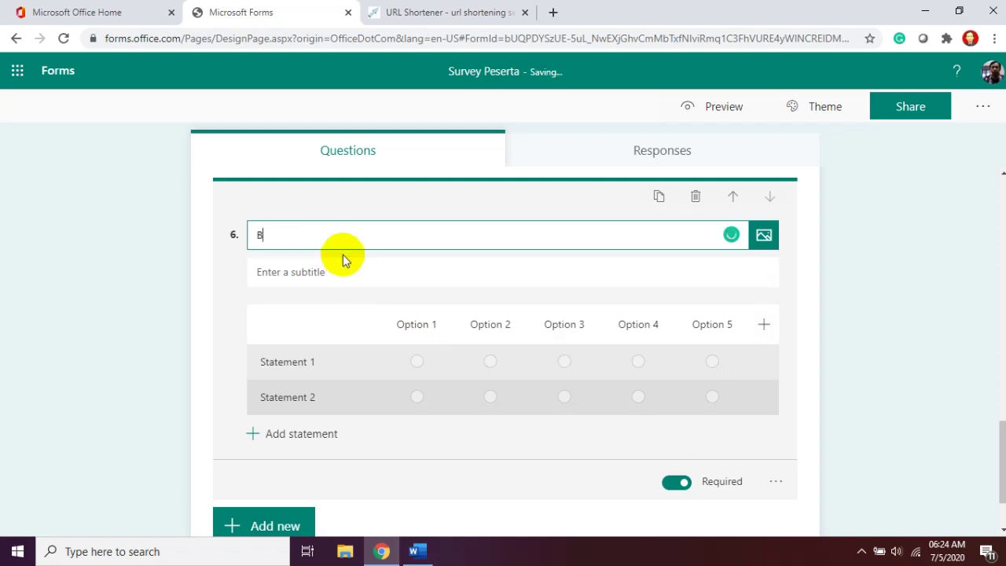
{"action": "key", "text": "BackSpace"}
{"action": "key", "text": "BackSpace"}
{"action": "key", "text": "BackSpace"}
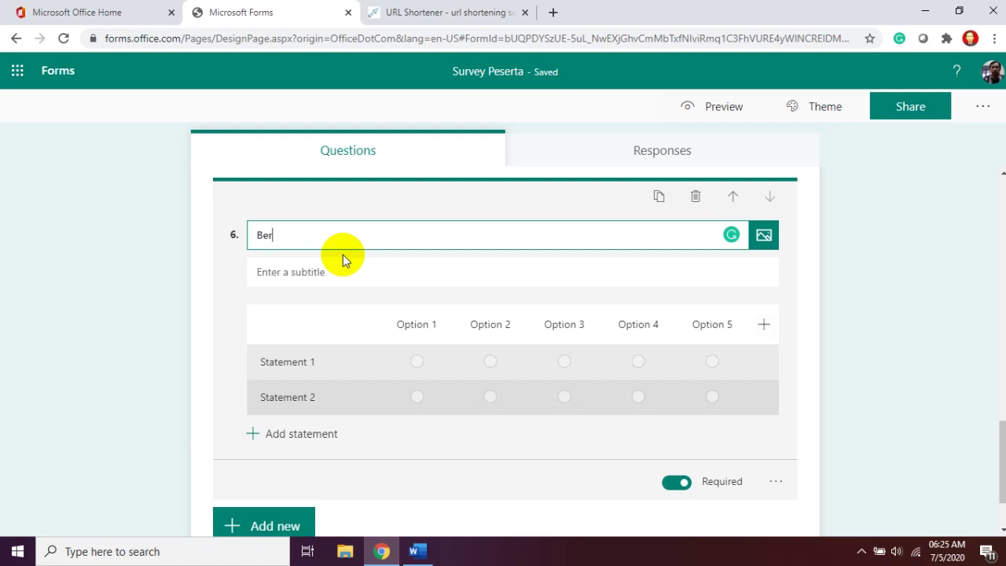
{"action": "key", "text": "BackSpace"}
{"action": "key", "text": "BackSpace"}
{"action": "key", "text": "BackSpace"}
{"action": "type", "text": "Berilah "}
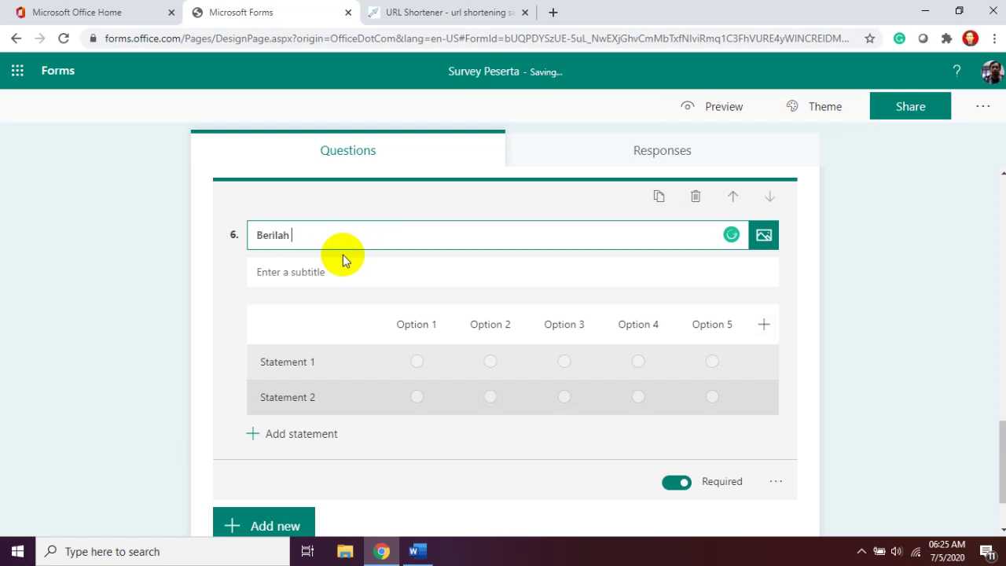
{"action": "type", "text": "penilaian sikap anat"}
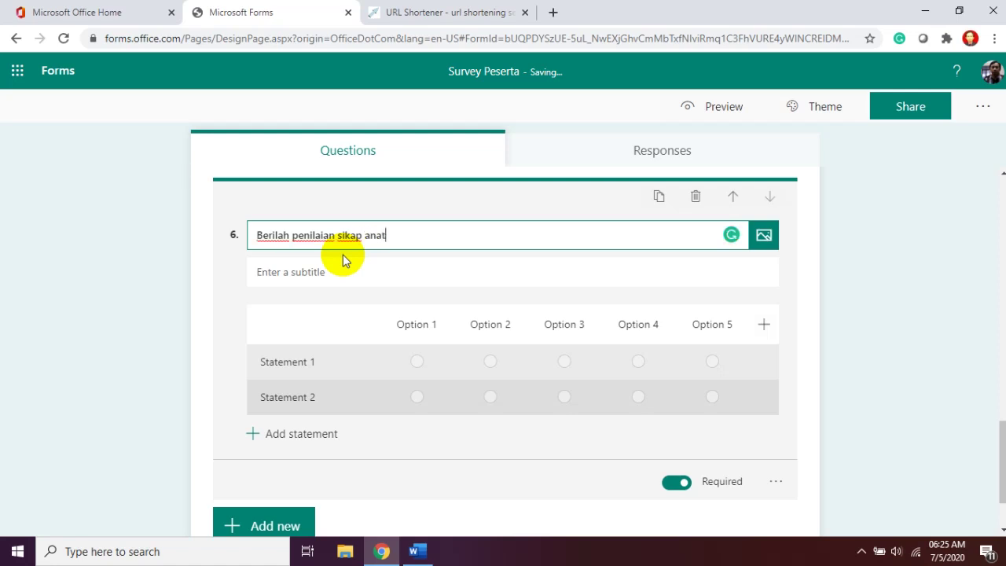
{"action": "type", "text": "ar teman mengeb"}
{"action": "key", "text": "BackSpace"}
{"action": "type", "text": "nai"}
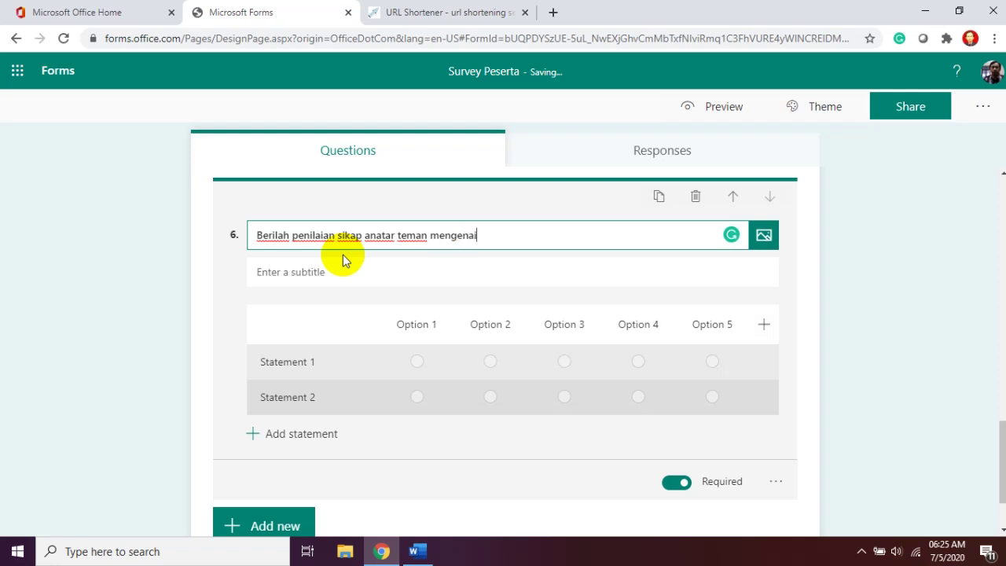
{"action": "type", "text": " kediiplinan"}
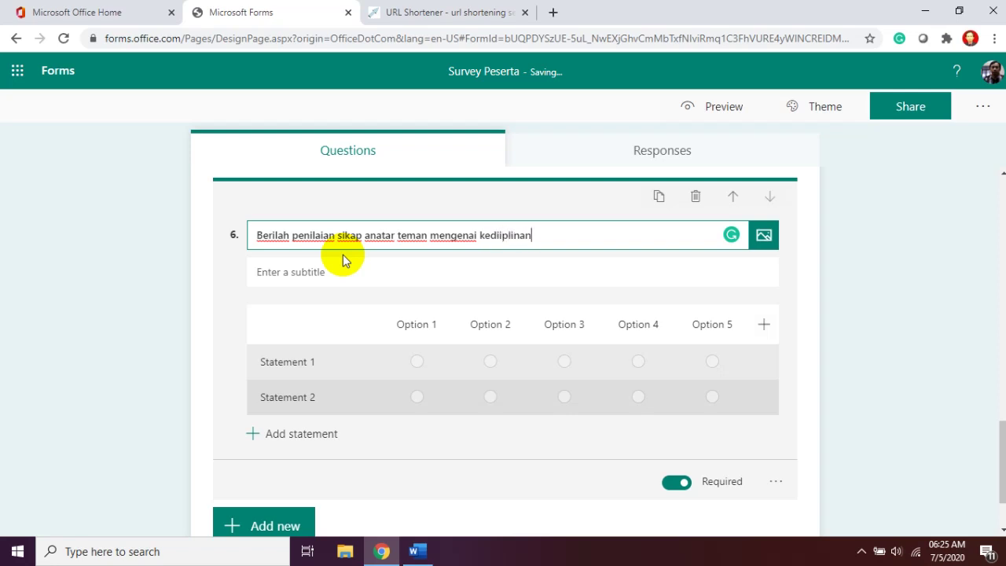
Label the Likert question's two statements "Mengikuti upacara" and "Kehadiran".
{"action": "left_click", "coordinate": [328, 275]}
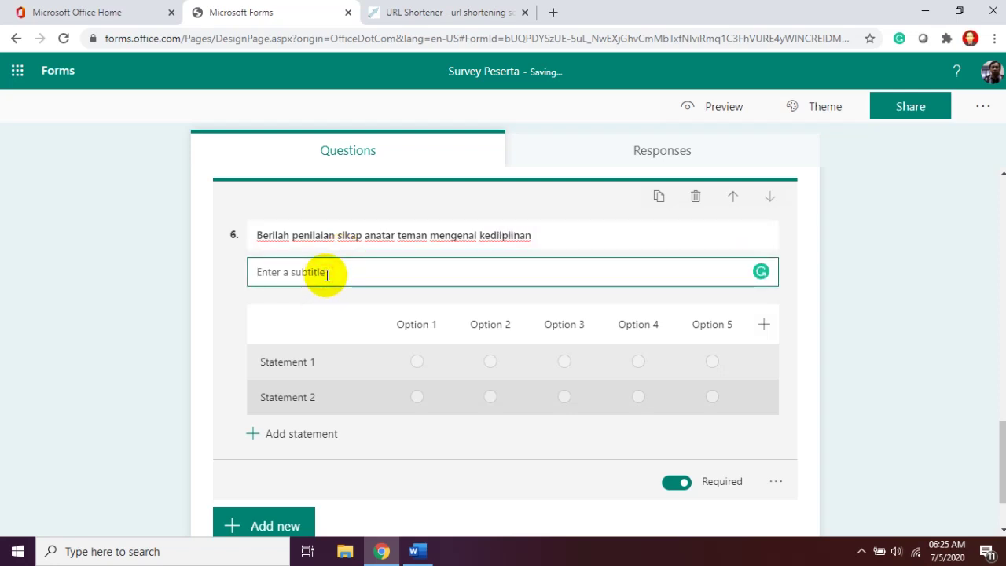
{"action": "left_click", "coordinate": [320, 365]}
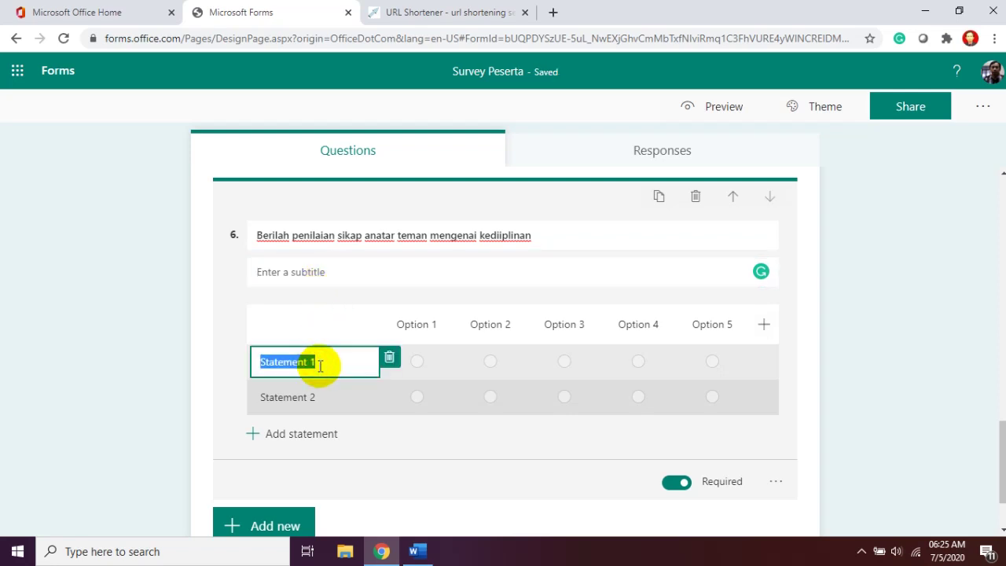
{"action": "type", "text": "Mengikuti upacara"}
{"action": "left_click", "coordinate": [317, 409]}
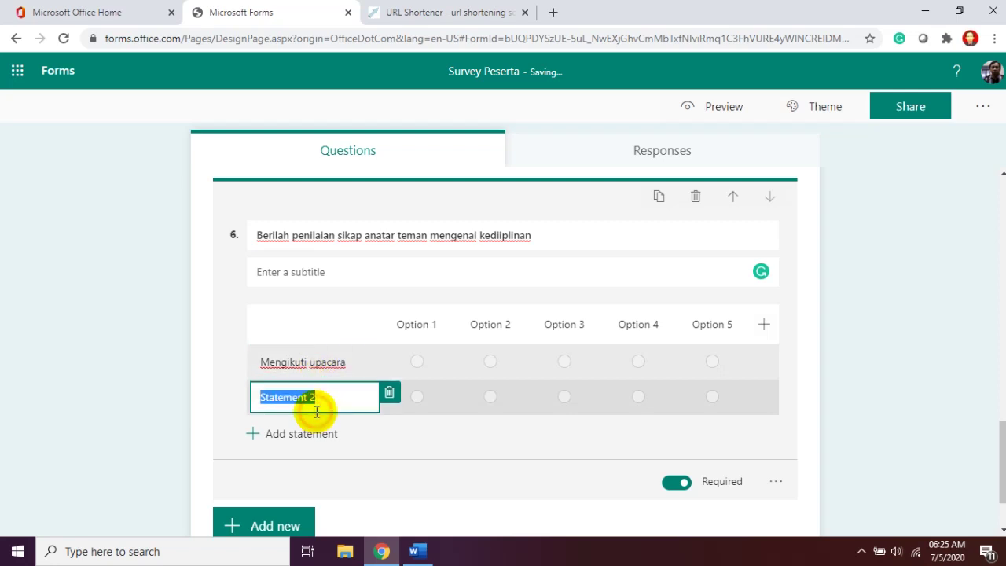
{"action": "type", "text": "Keh"}
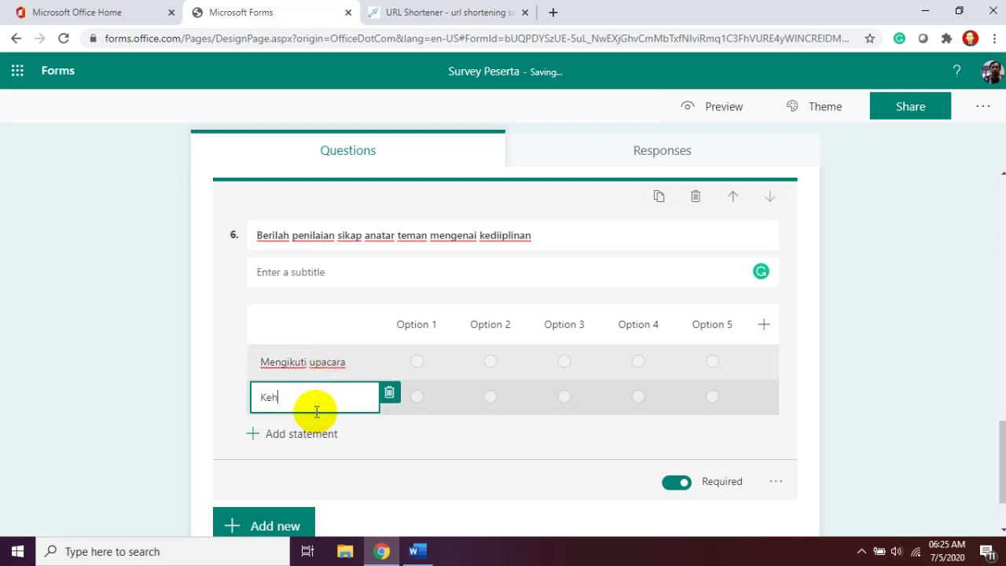
{"action": "type", "text": "adiran"}
{"action": "key", "text": "Return"}
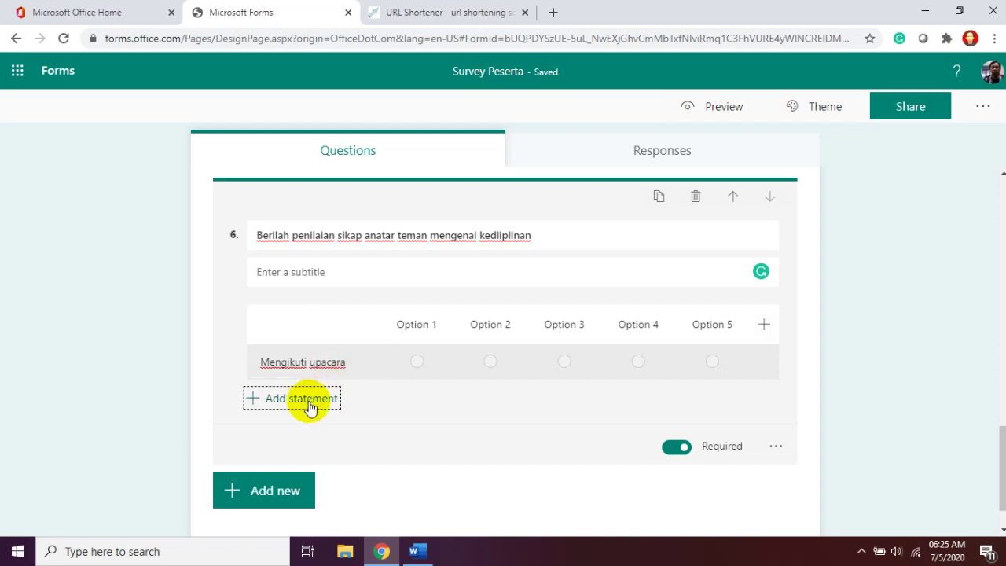
{"action": "left_click", "coordinate": [310, 405]}
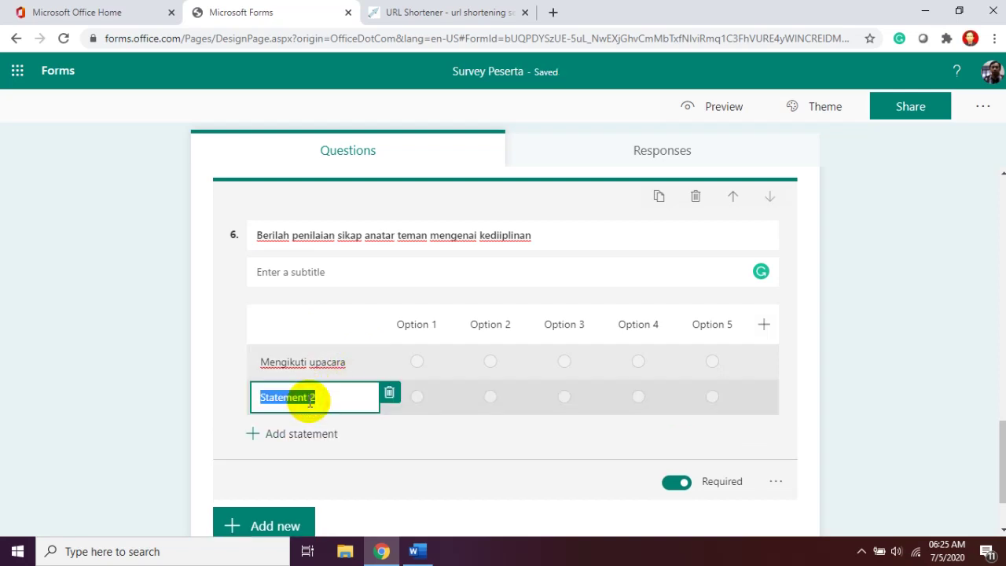
{"action": "type", "text": "Kehadiran"}
{"action": "left_click", "coordinate": [449, 454]}
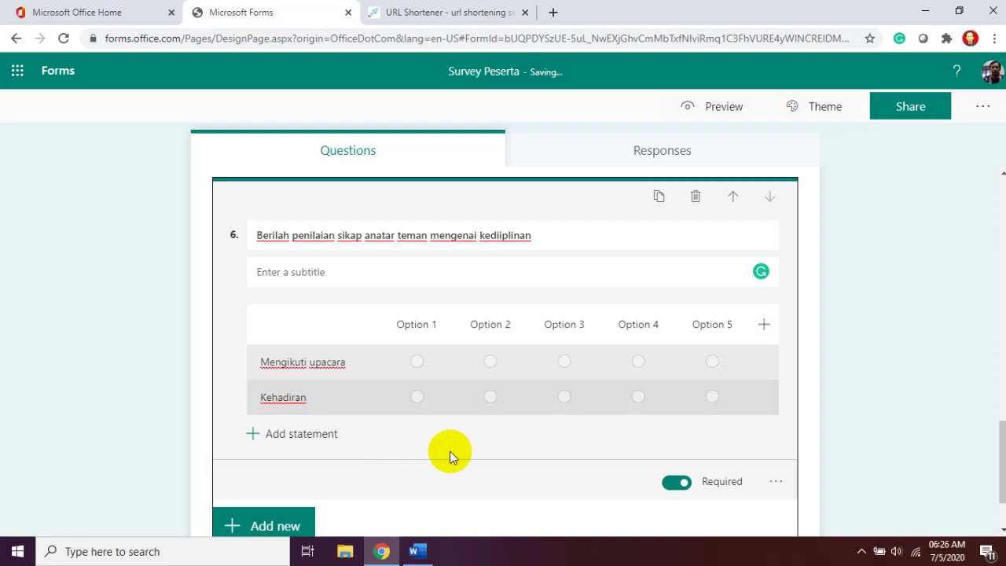
Add a third statement to the Likert question and enter the subtitle "Nilai semakin tinggi menunjukan nilai sikap semakin baik".
{"action": "left_click", "coordinate": [297, 437]}
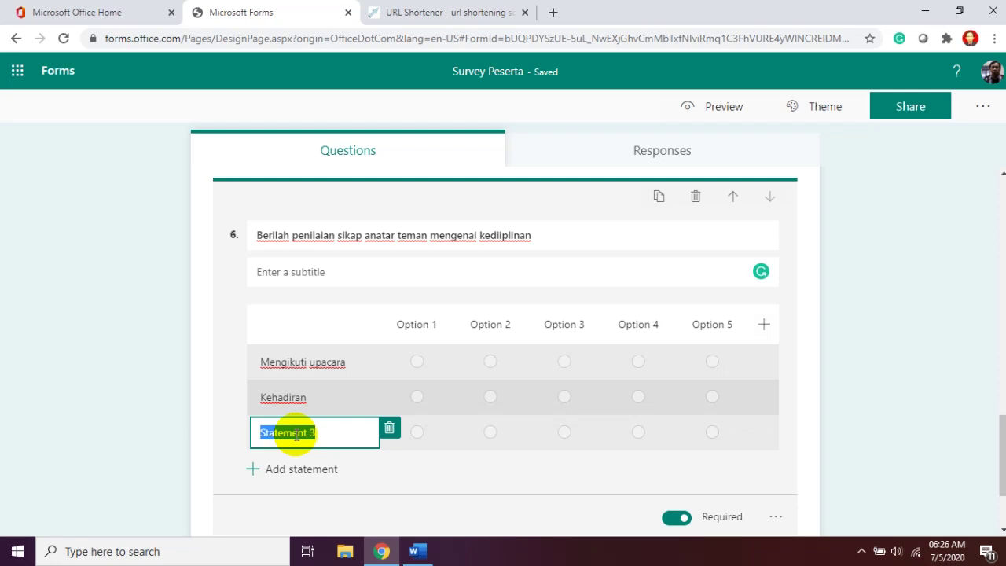
{"action": "left_click", "coordinate": [393, 269]}
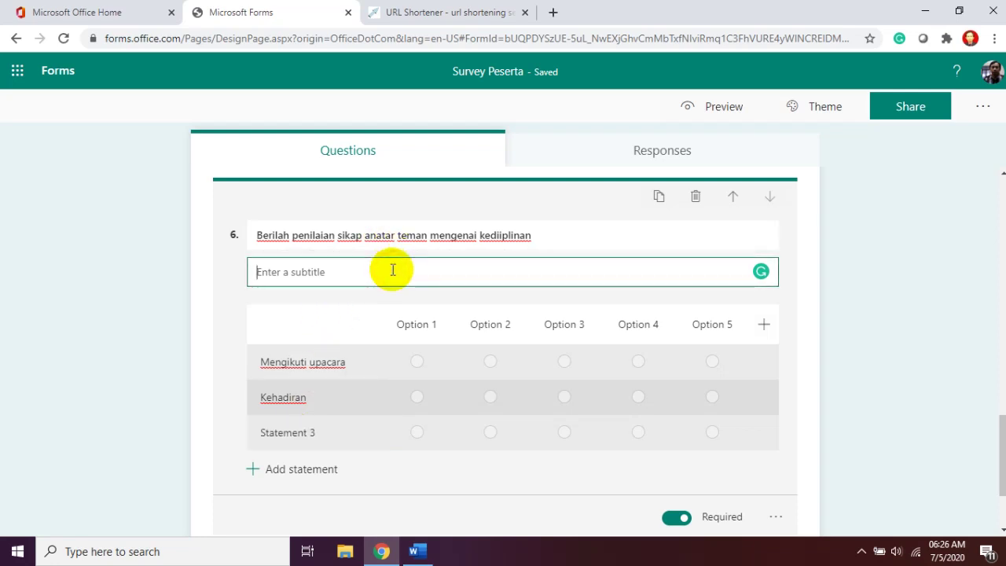
{"action": "type", "text": "N"}
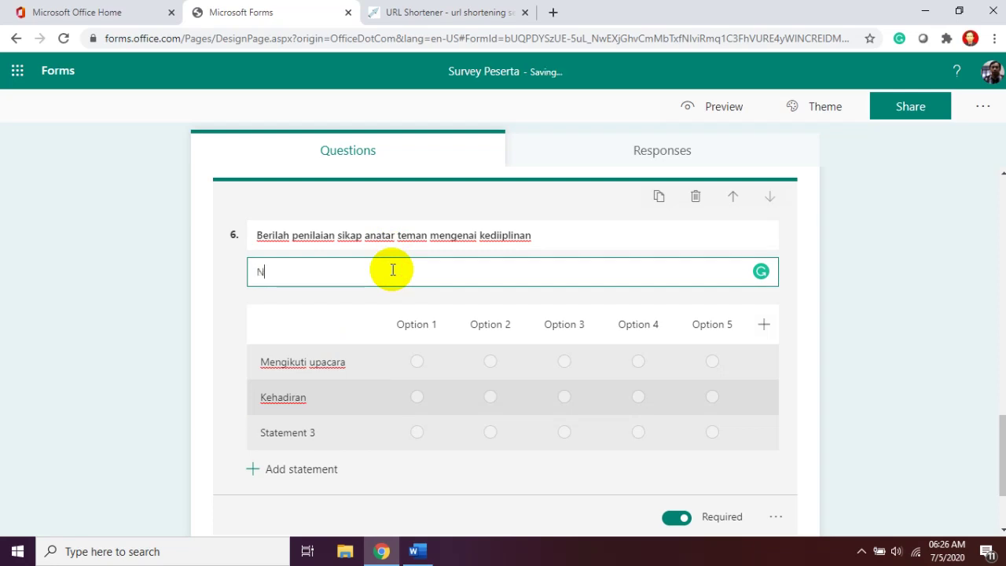
{"action": "type", "text": "ilai semakin tinggi"}
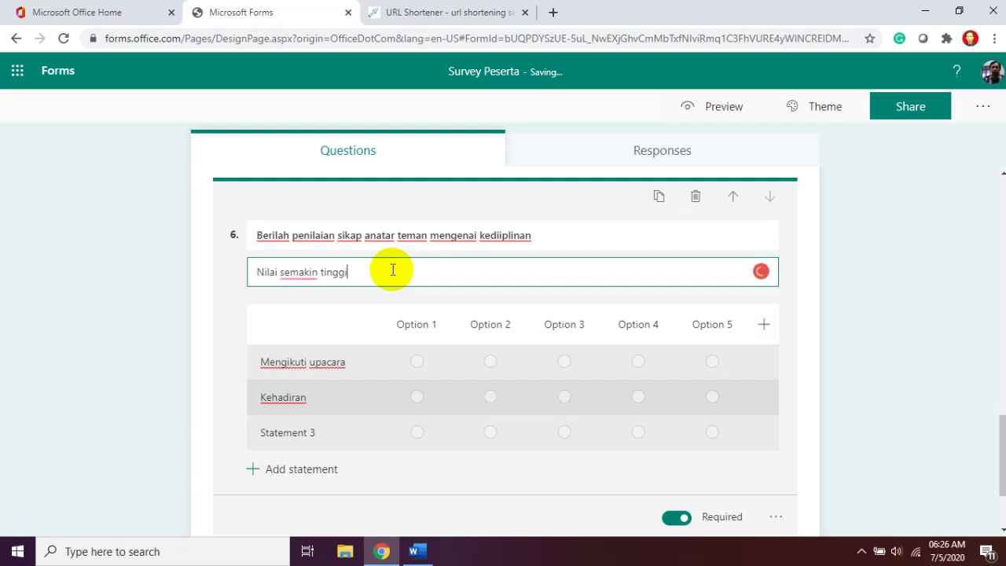
{"action": "type", "text": " menunn"}
{"action": "key", "text": "BackSpace"}
{"action": "type", "text": "jukkan"}
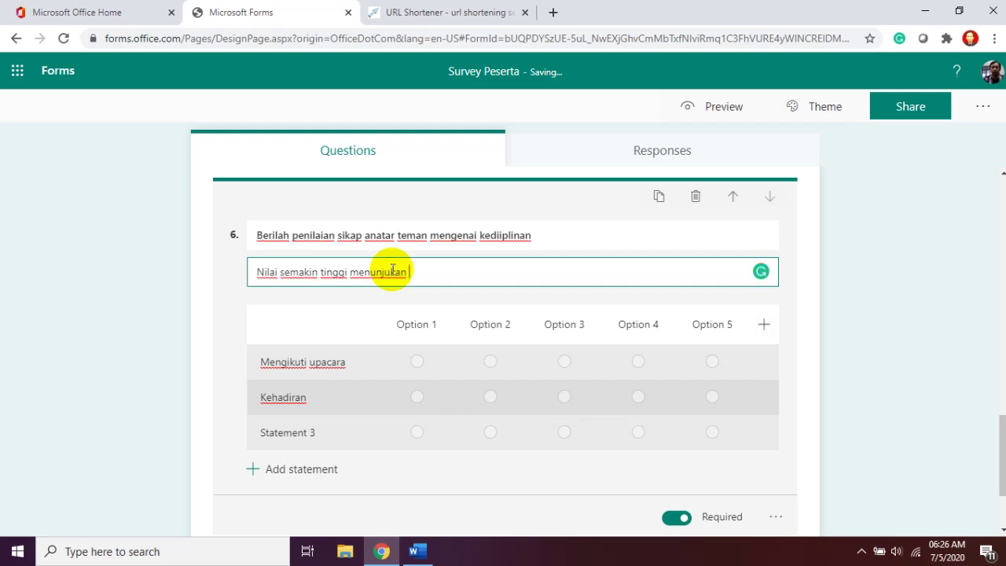
{"action": "type", "text": " nilai sikap semakin baik"}
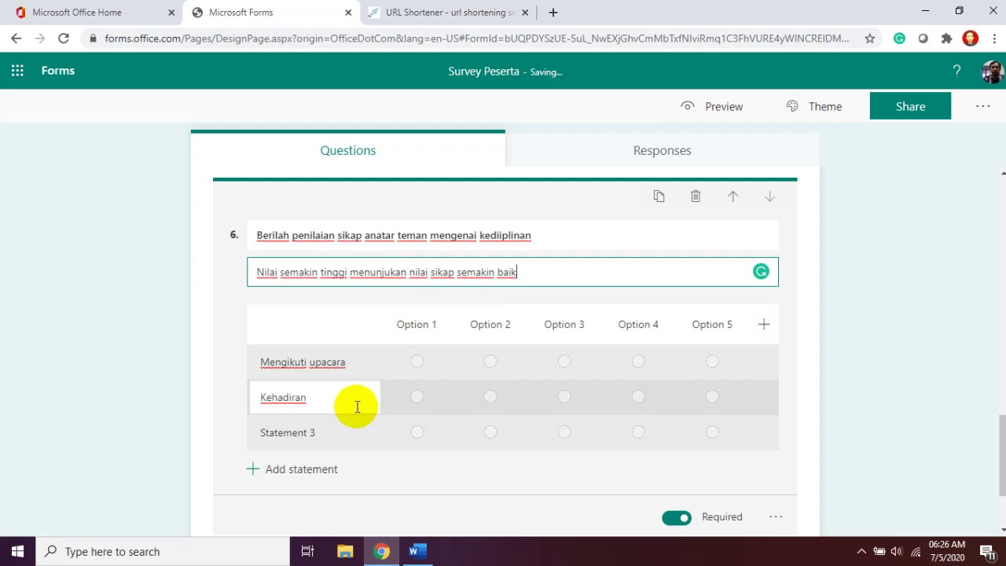
Delete the unlabelled third statement from the Likert question and finish editing the question.
{"action": "left_click", "coordinate": [333, 433]}
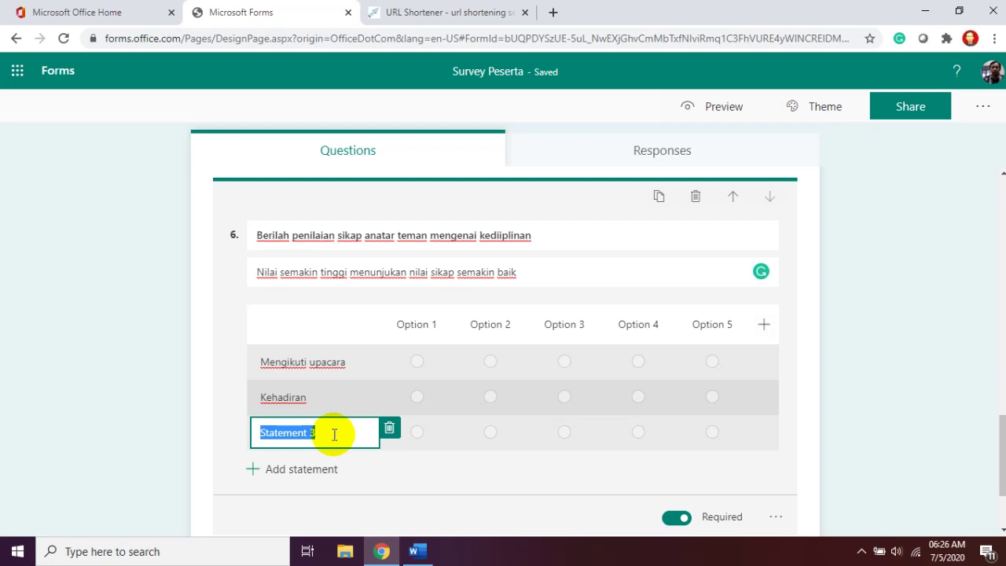
{"action": "left_click", "coordinate": [392, 427]}
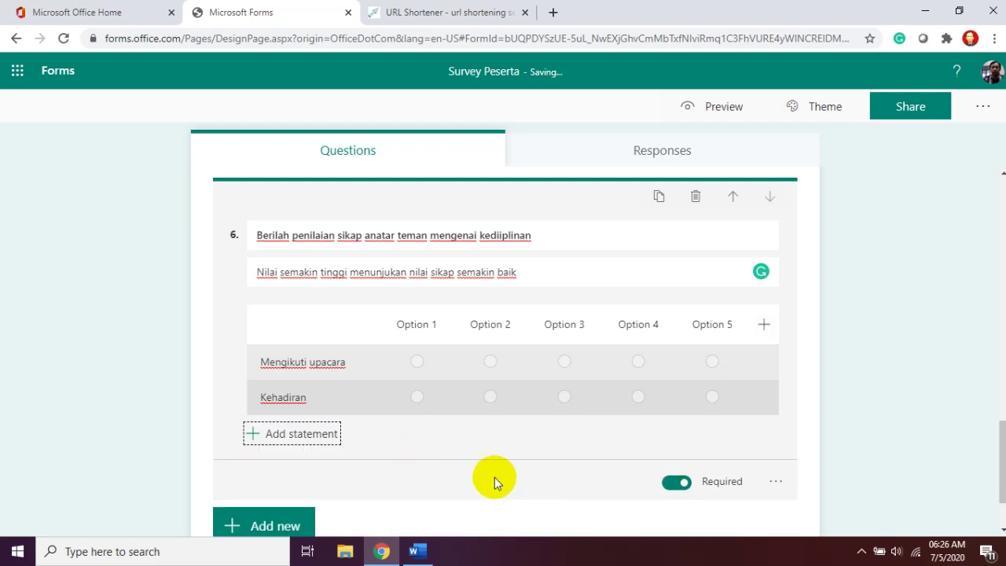
{"action": "left_click", "coordinate": [295, 520]}
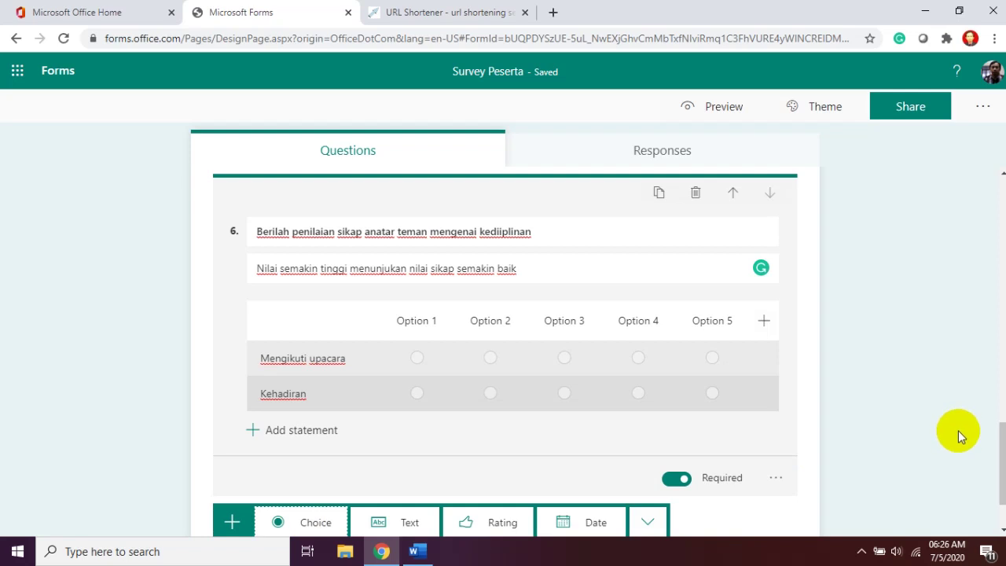
{"action": "left_click_drag", "start_coordinate": [1001, 465], "coordinate": [1001, 498]}
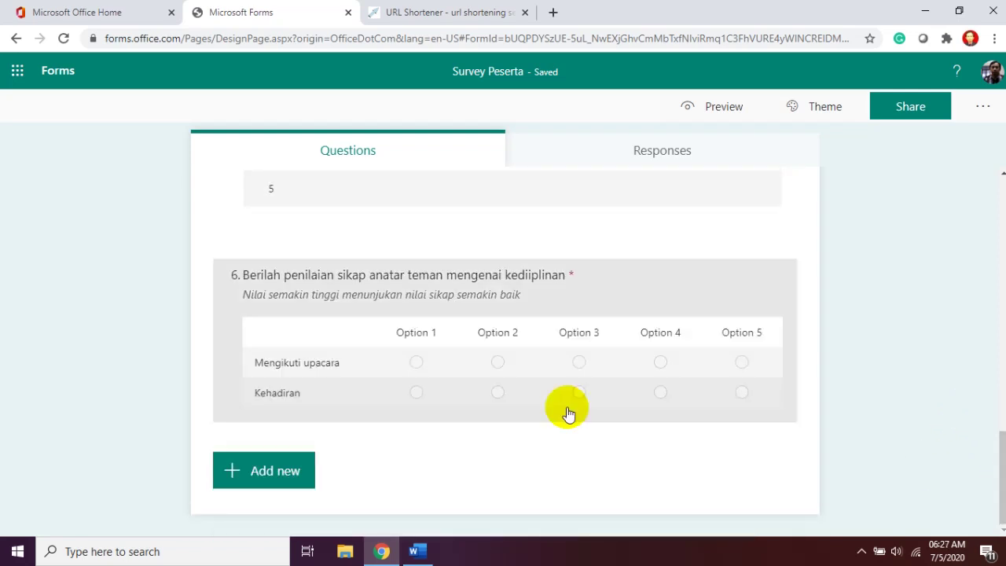
Add a file upload question below the Likert question, accept the OneDrive folder notice, and enter the text "Unggah file foto anda".
{"action": "left_click", "coordinate": [289, 477]}
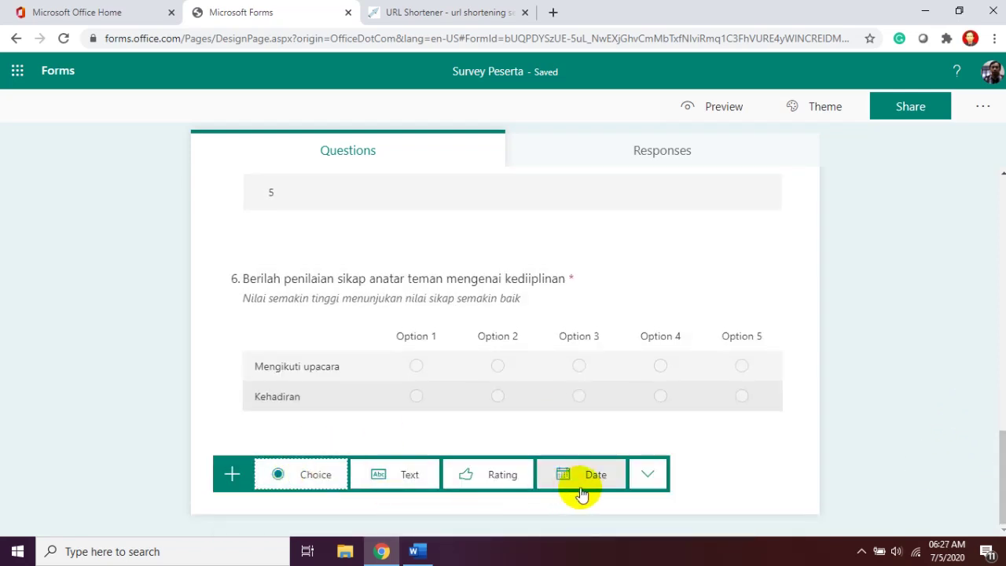
{"action": "left_click", "coordinate": [660, 477]}
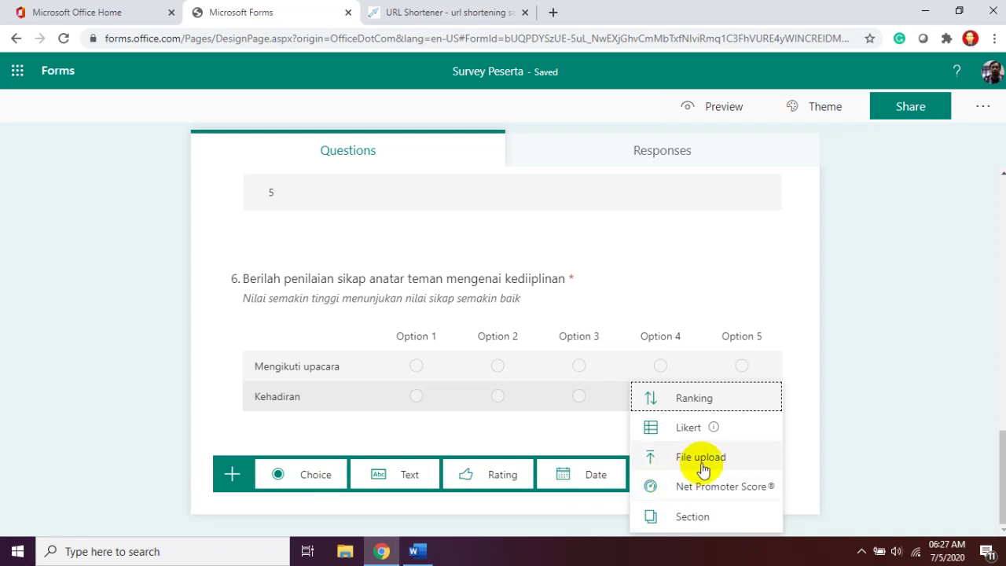
{"action": "left_click", "coordinate": [703, 460]}
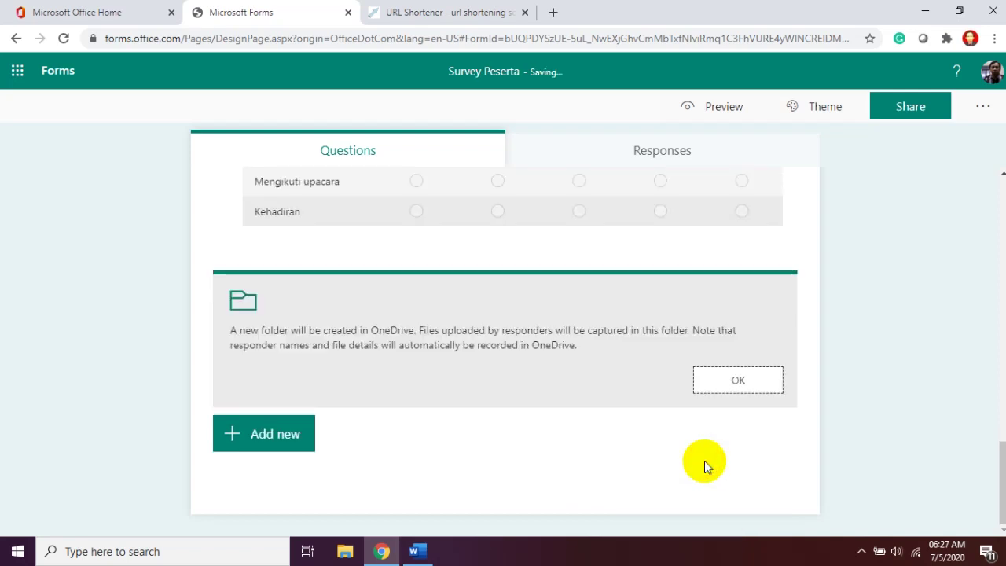
{"action": "left_click", "coordinate": [736, 383]}
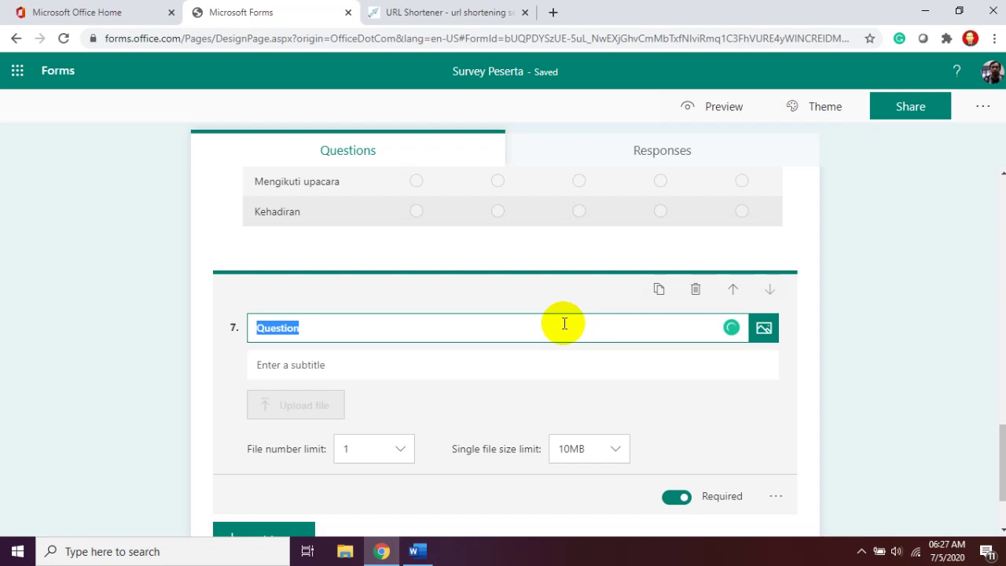
{"action": "type", "text": "Ungg"}
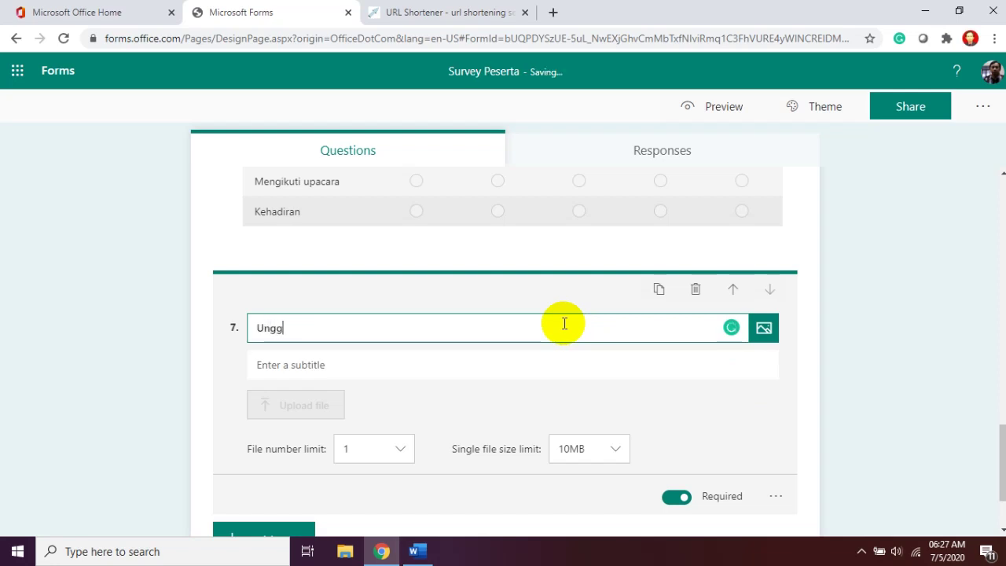
{"action": "type", "text": "ah file foto"}
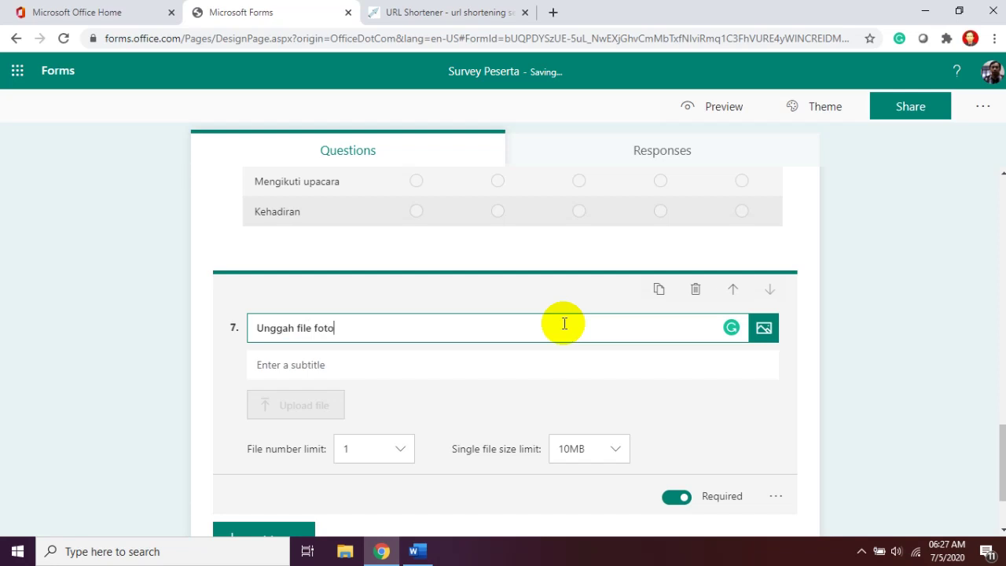
{"action": "type", "text": " anda"}
Give the file upload question the subtitle "foto dalam bentuk jpg, png. Maksimal 10mb.".
{"action": "left_click", "coordinate": [506, 362]}
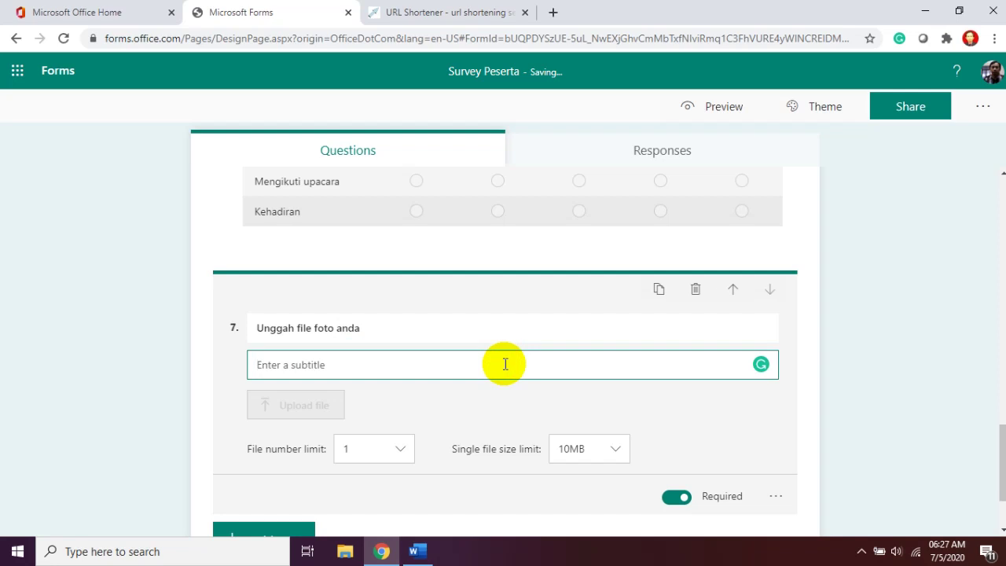
{"action": "type", "text": "foto dalam bentuk"}
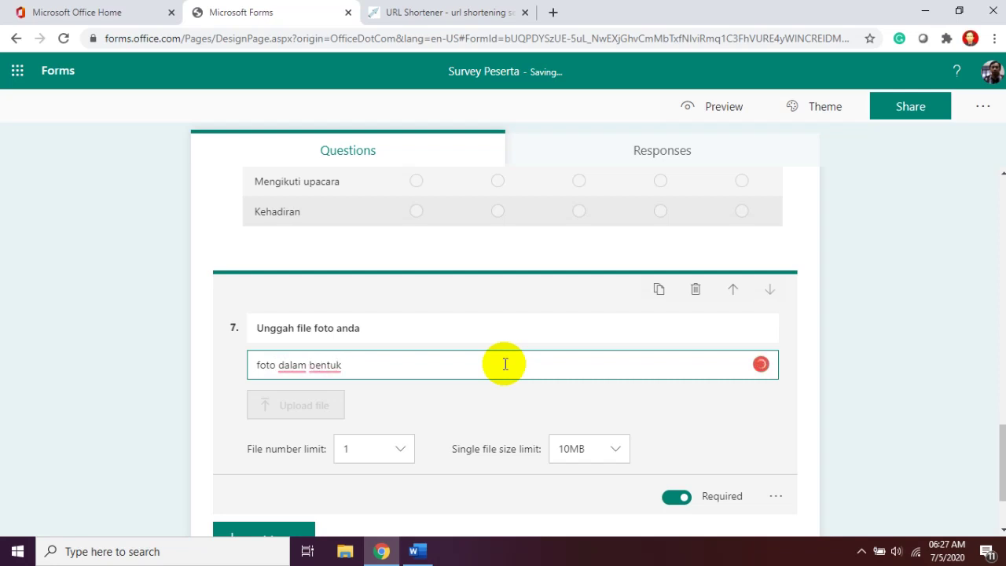
{"action": "type", "text": " jpg, png"}
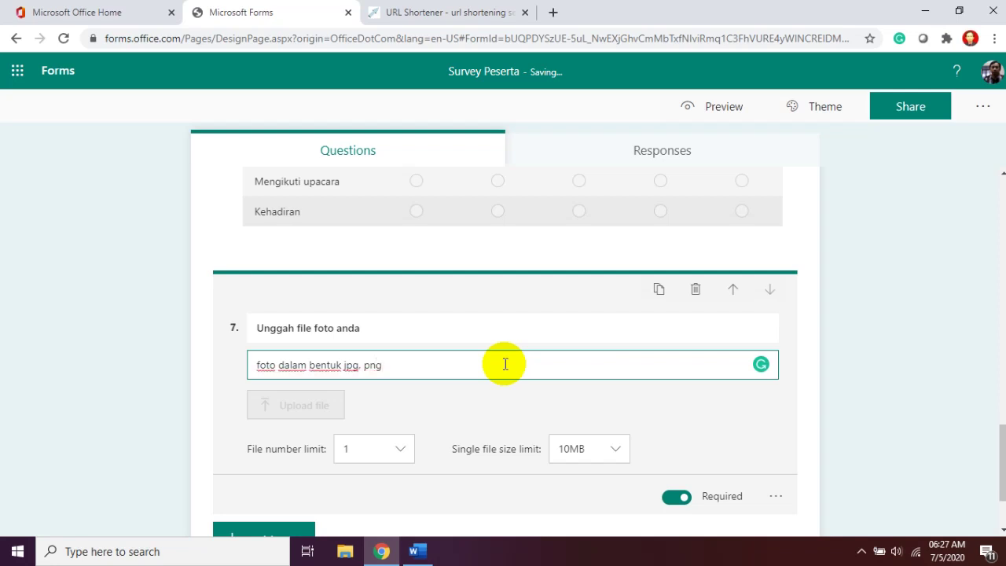
{"action": "type", "text": ". Maksimal 10mb"}
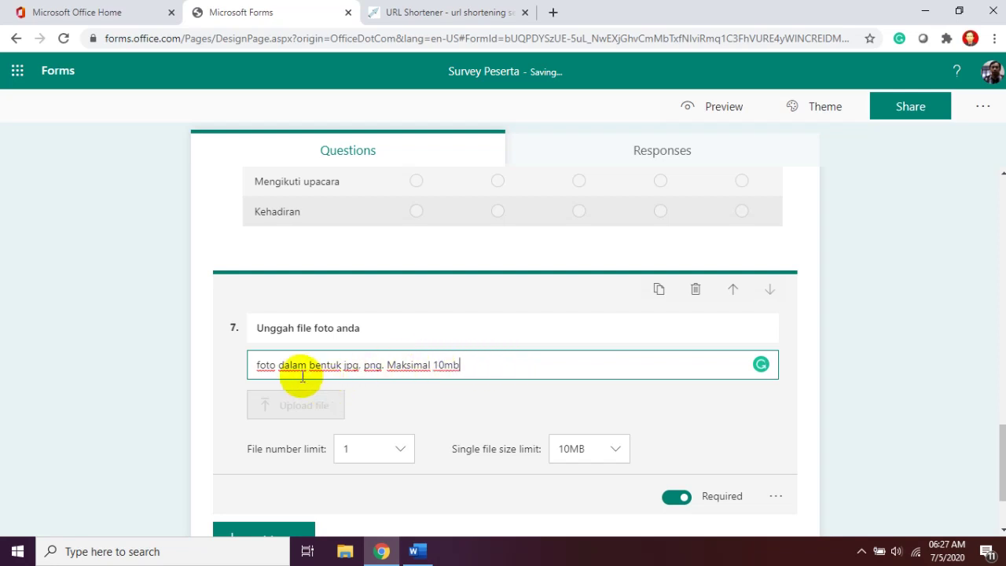
{"action": "type", "text": "."}
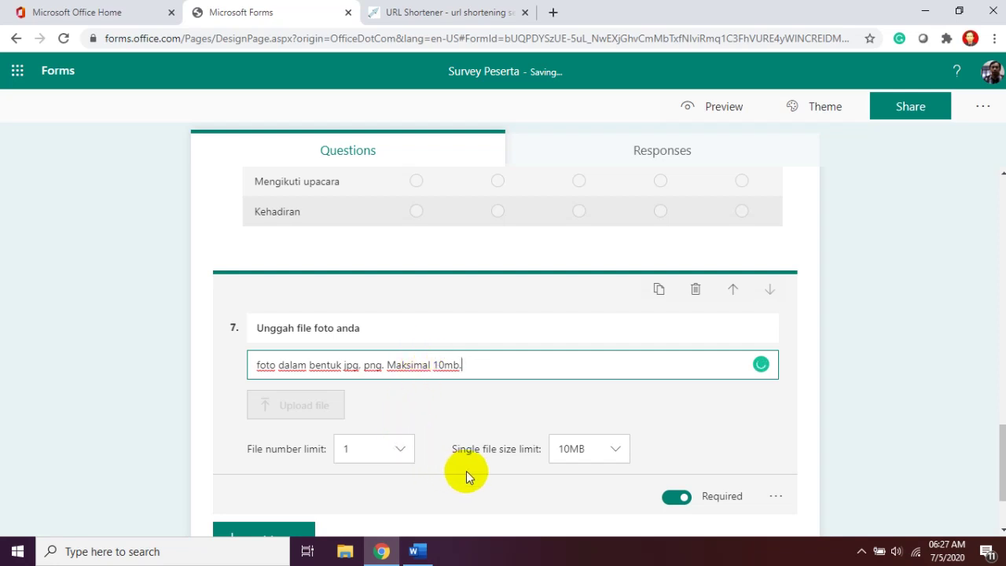
Review the file number limit and single file size limit settings of the upload question and finish editing it.
{"action": "left_click", "coordinate": [405, 451]}
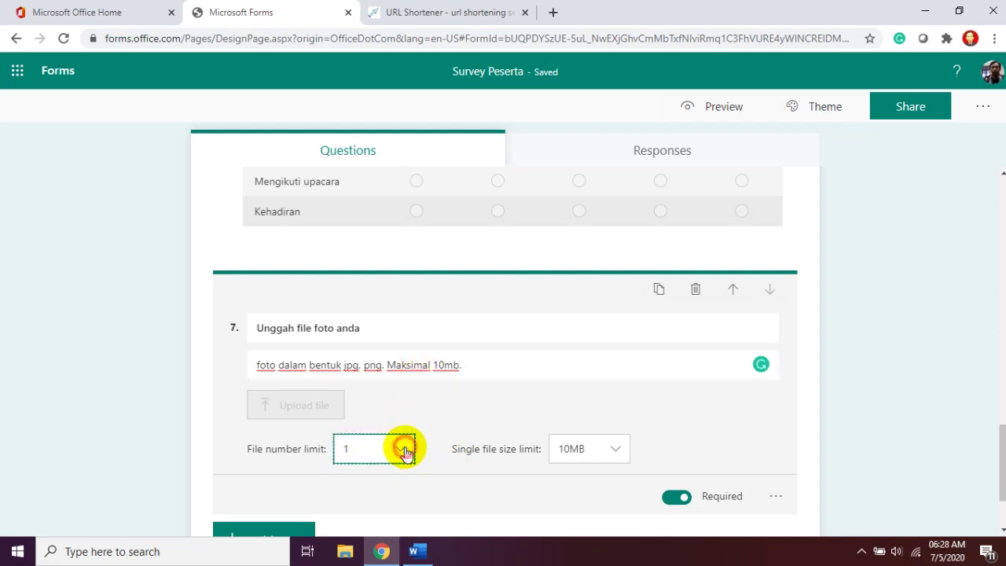
{"action": "left_click", "coordinate": [405, 452]}
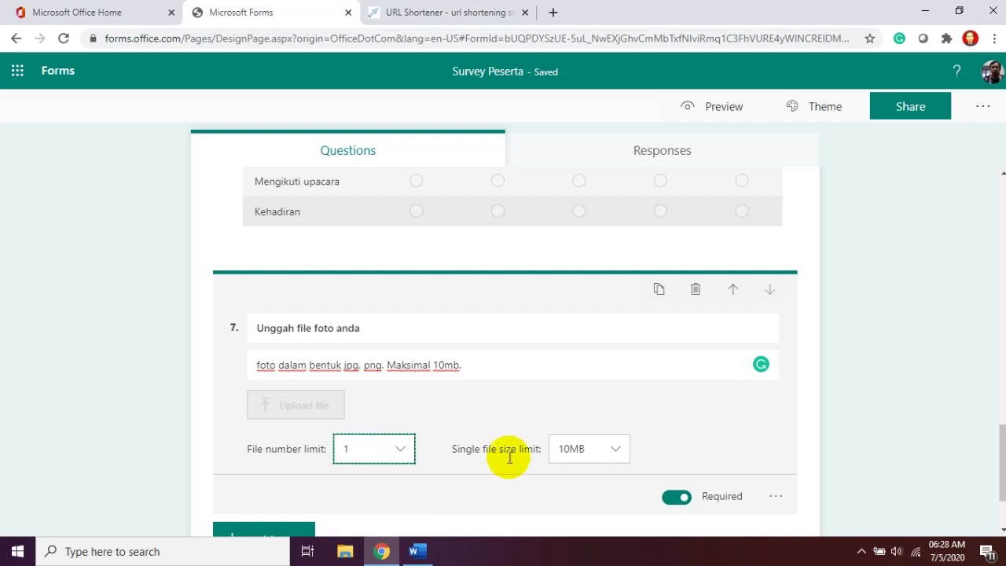
{"action": "left_click", "coordinate": [608, 455]}
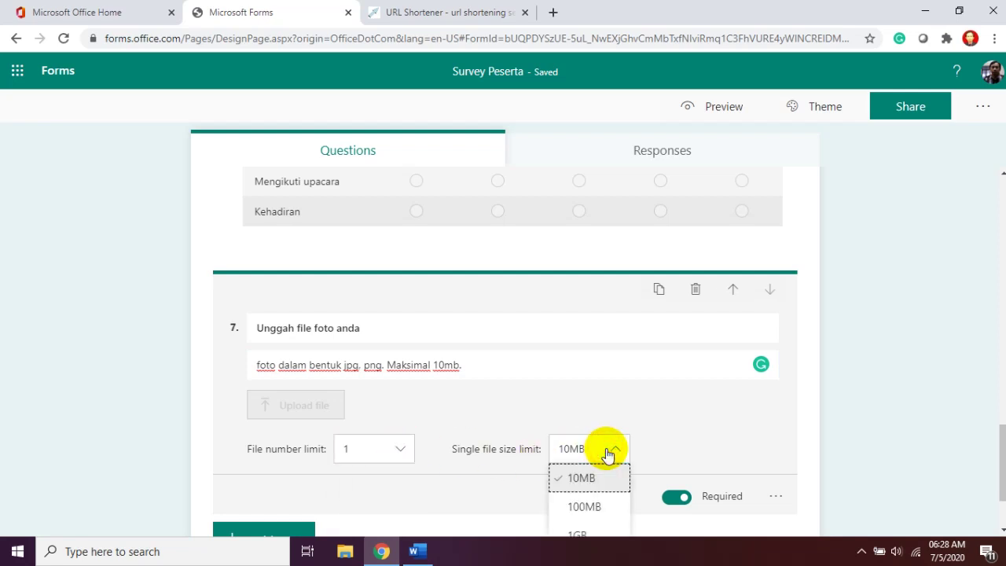
{"action": "left_click", "coordinate": [662, 453]}
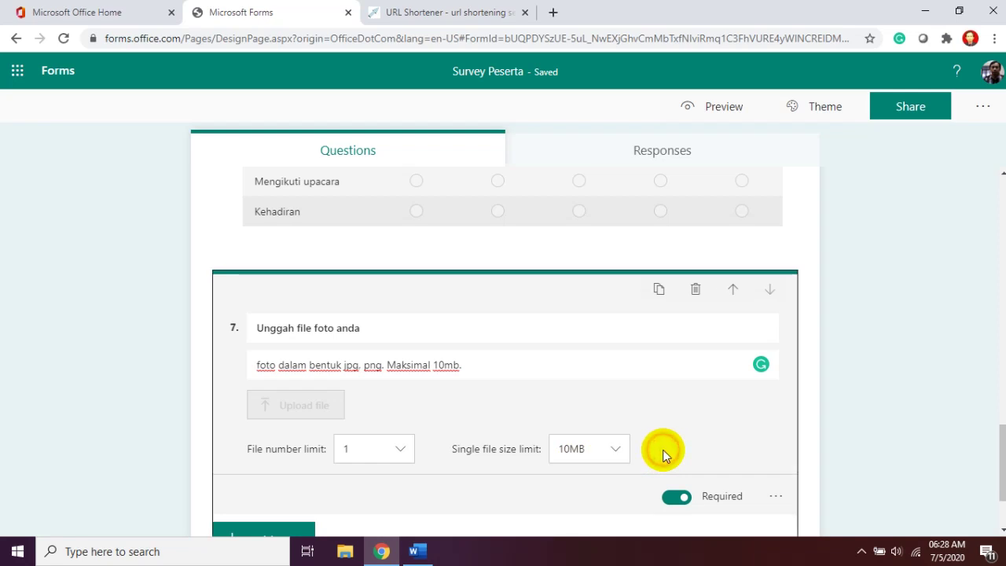
{"action": "left_click", "coordinate": [1001, 440]}
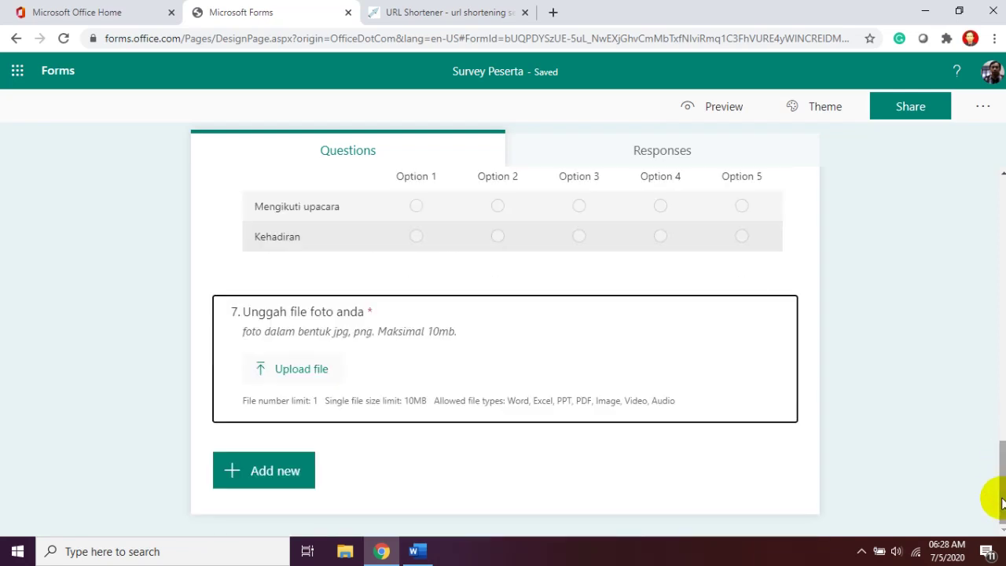
Add a Net Promoter Score question below the upload question with the text "Apakah video pembelajaran yang anda tonton dapat dipahami?".
{"action": "left_click", "coordinate": [284, 485]}
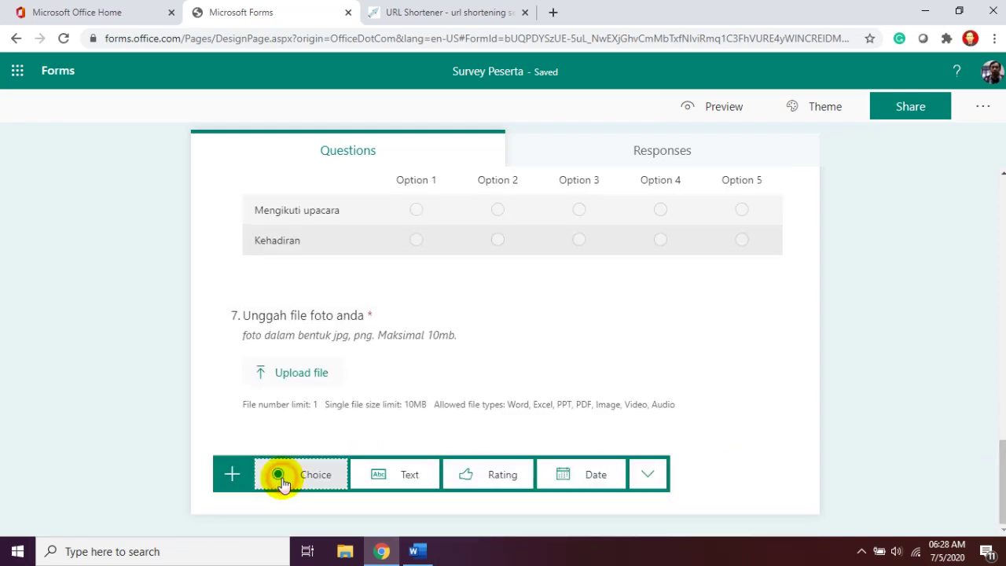
{"action": "left_click", "coordinate": [648, 476]}
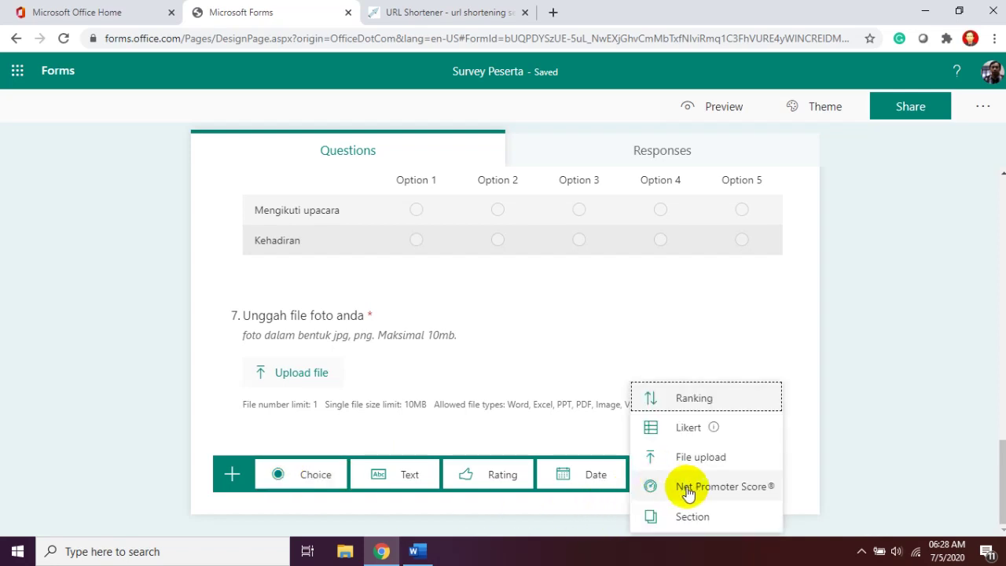
{"action": "left_click", "coordinate": [688, 487]}
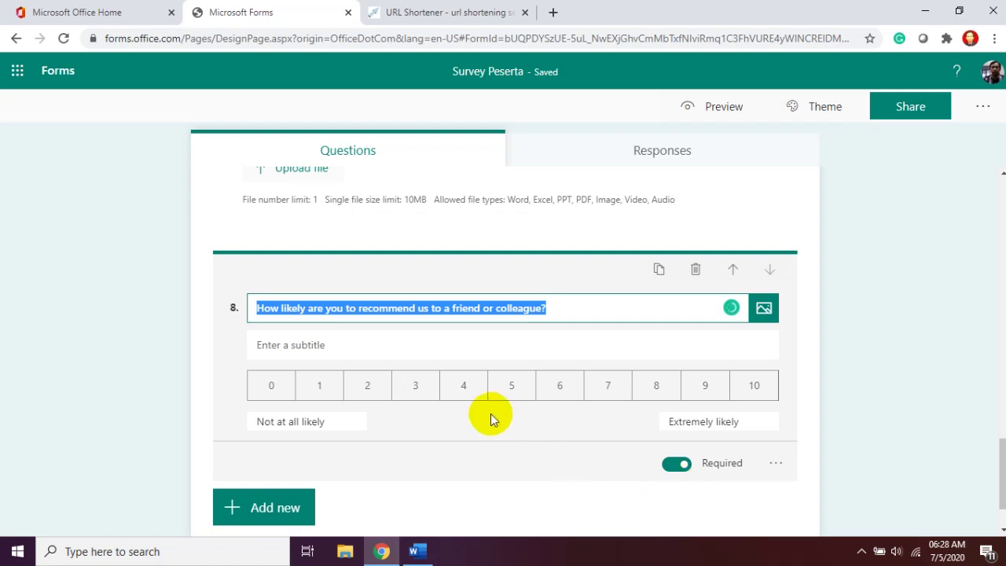
{"action": "type", "text": "Apakah "}
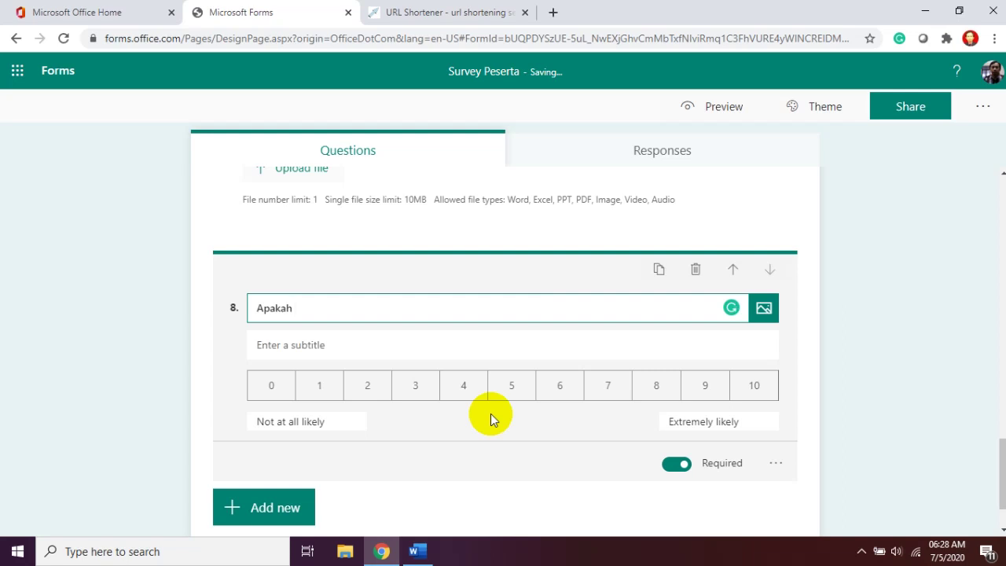
{"action": "type", "text": "video pembelajaran yang anda ton"}
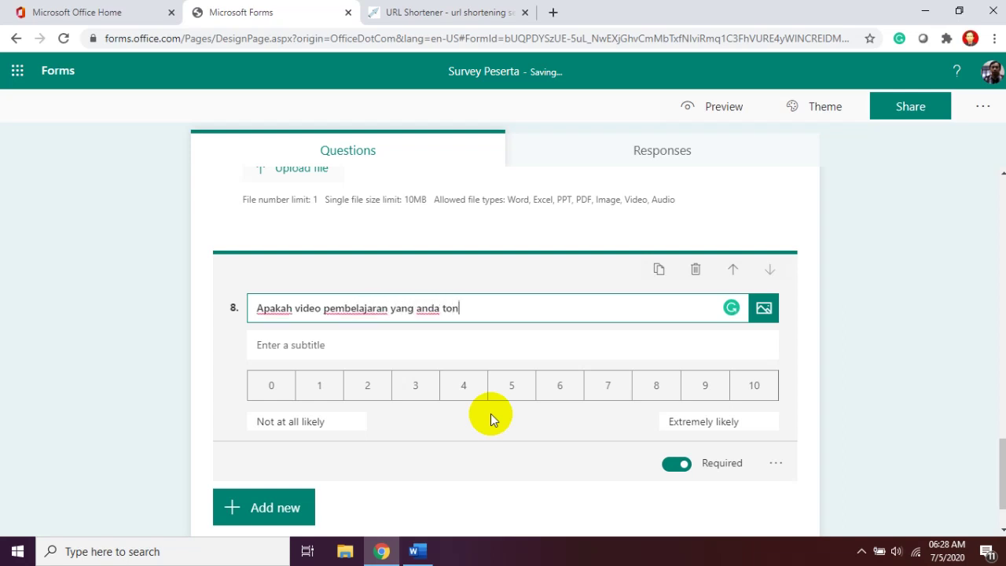
{"action": "type", "text": "ton dapat di"}
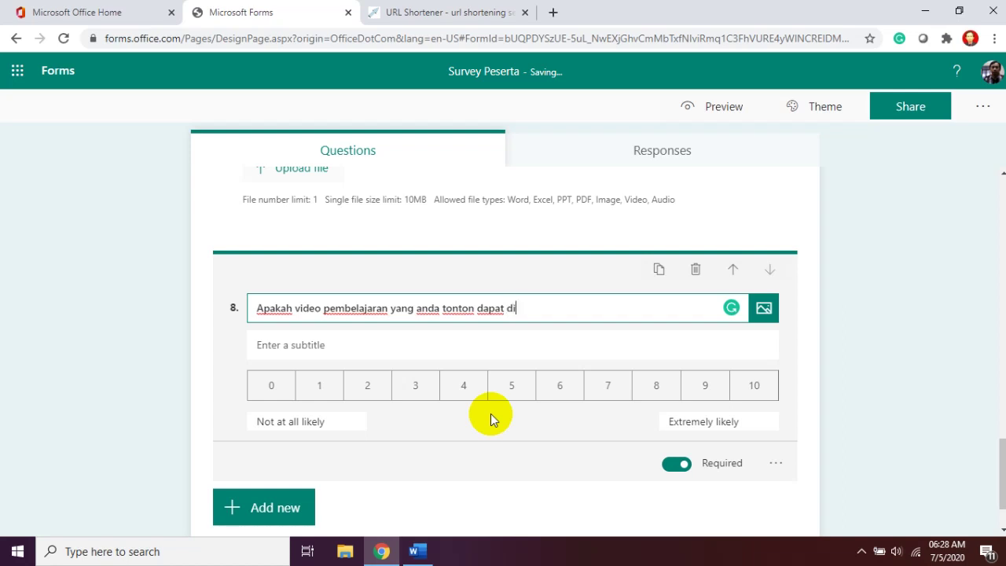
{"action": "type", "text": "pahami?"}
Give the Net Promoter Score question the subtitle "pilih dari skala 0-10, semakin tinggi nilai yang dipilih maka akan menunjukkan nilai semakin baik".
{"action": "left_click", "coordinate": [460, 349]}
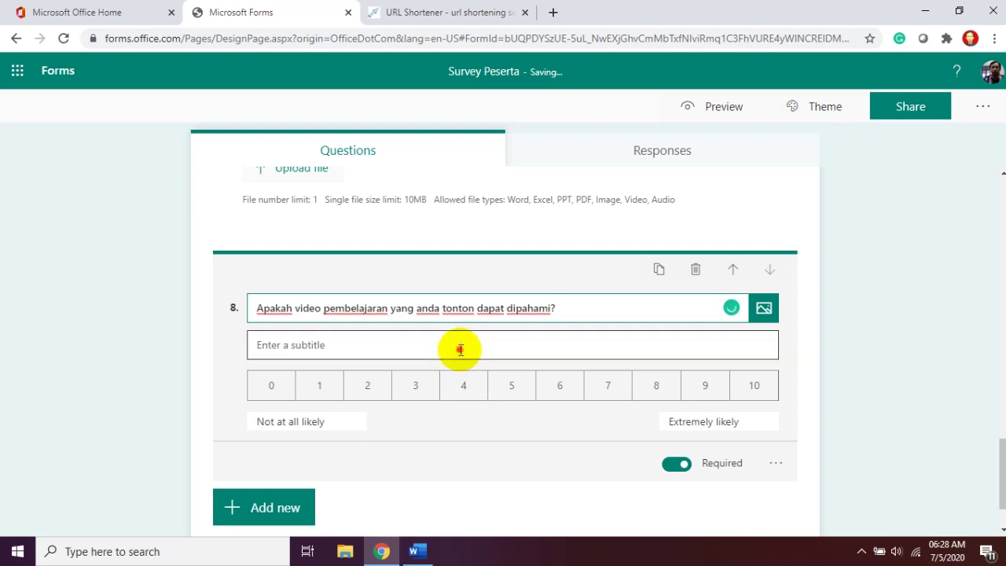
{"action": "type", "text": "pilih"}
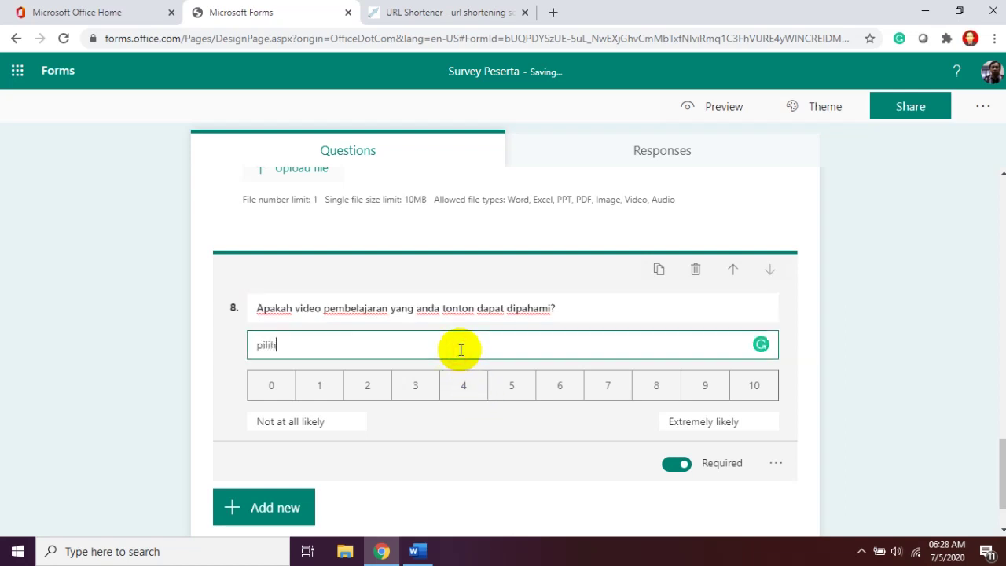
{"action": "type", "text": " r"}
{"action": "type", "text": "dar"}
{"action": "type", "text": "i skal"}
{"action": "key", "text": "BackSpace"}
{"action": "type", "text": "a 0-"}
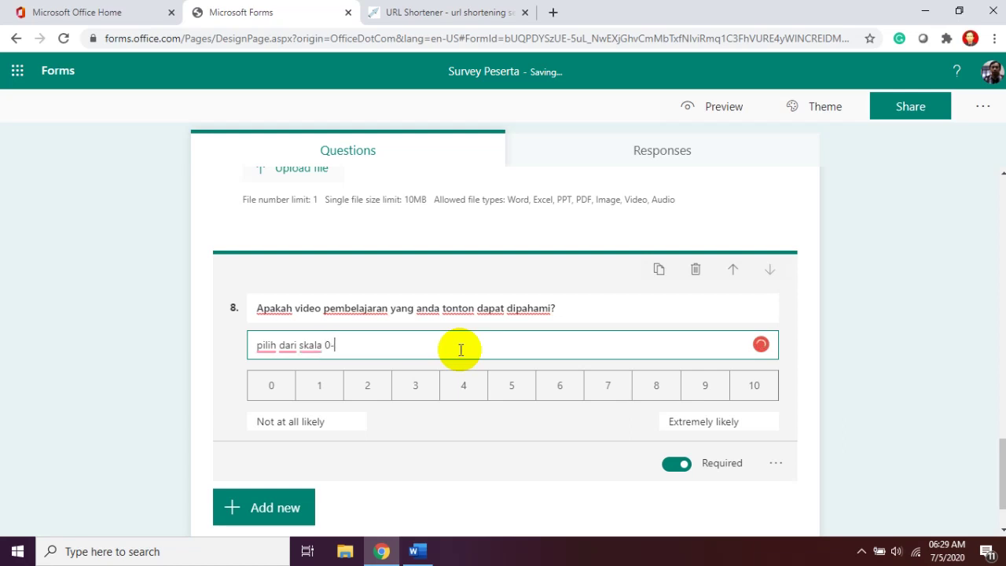
{"action": "type", "text": "10, semakin tinggi "}
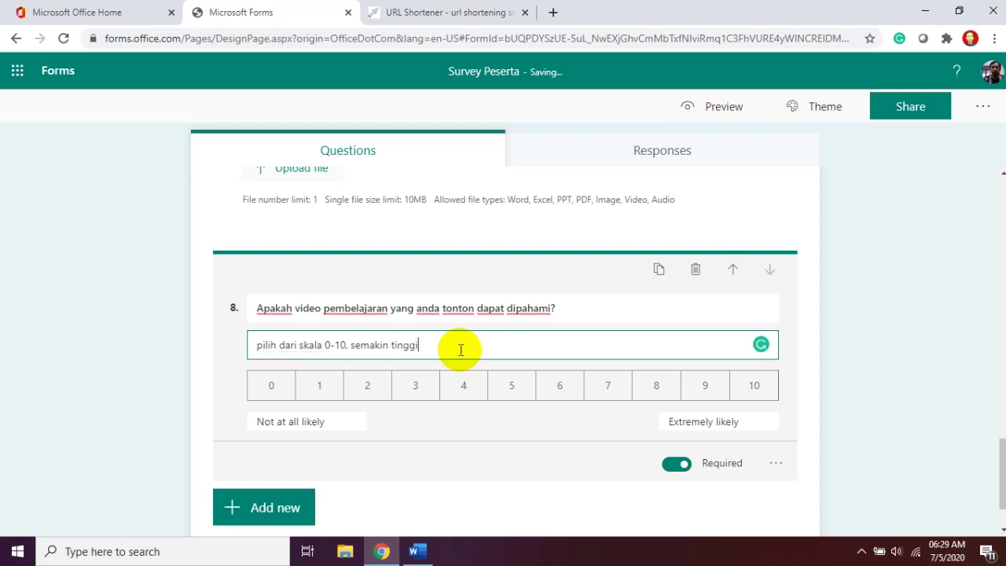
{"action": "type", "text": "nilai yang"}
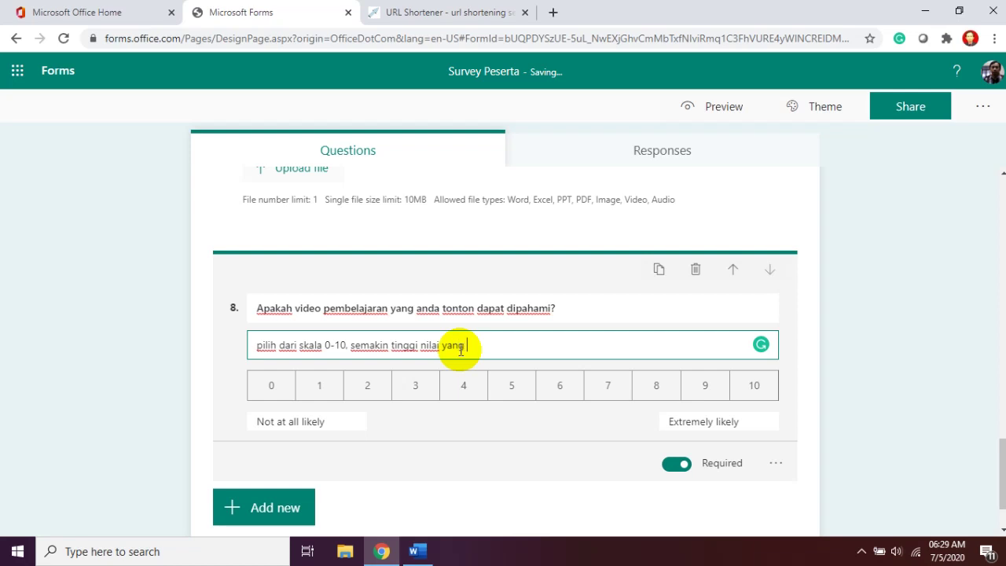
{"action": "type", "text": " dipilih maka akan "}
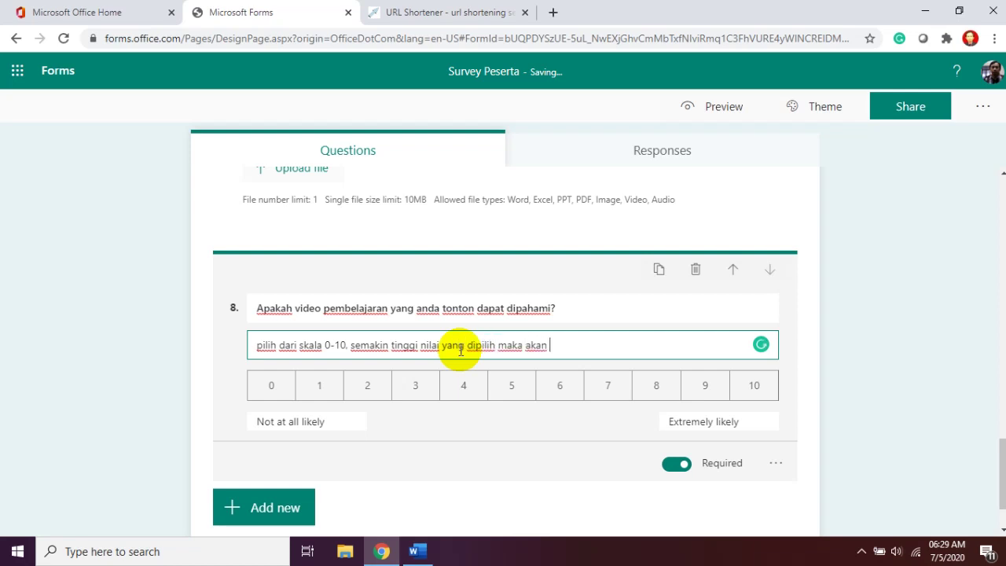
{"action": "type", "text": "menun"}
{"action": "type", "text": "nju"}
{"action": "key", "text": "BackSpace"}
{"action": "key", "text": "BackSpace"}
{"action": "type", "text": "ji"}
{"action": "type", "text": "ukkan"}
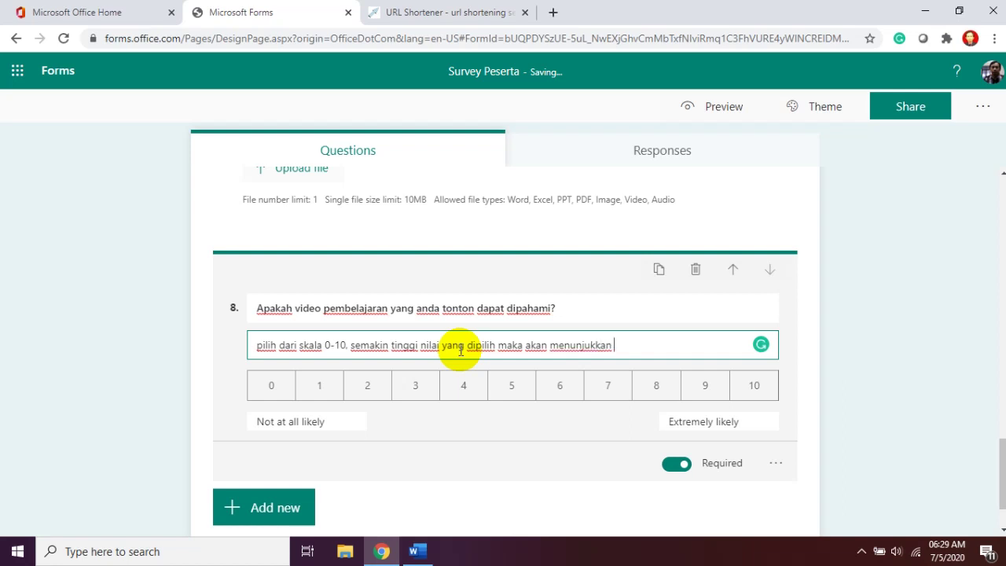
{"action": "type", "text": " nilai semakin baik"}
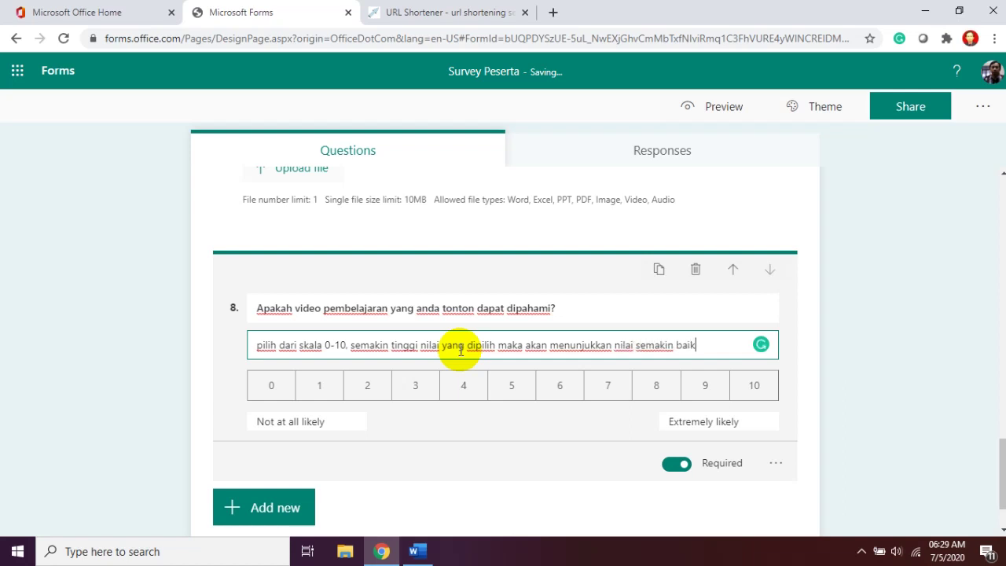
Add a new section below the Net Promoter Score question and title it "Halaman 2...lanjutan".
{"action": "left_click", "coordinate": [297, 508]}
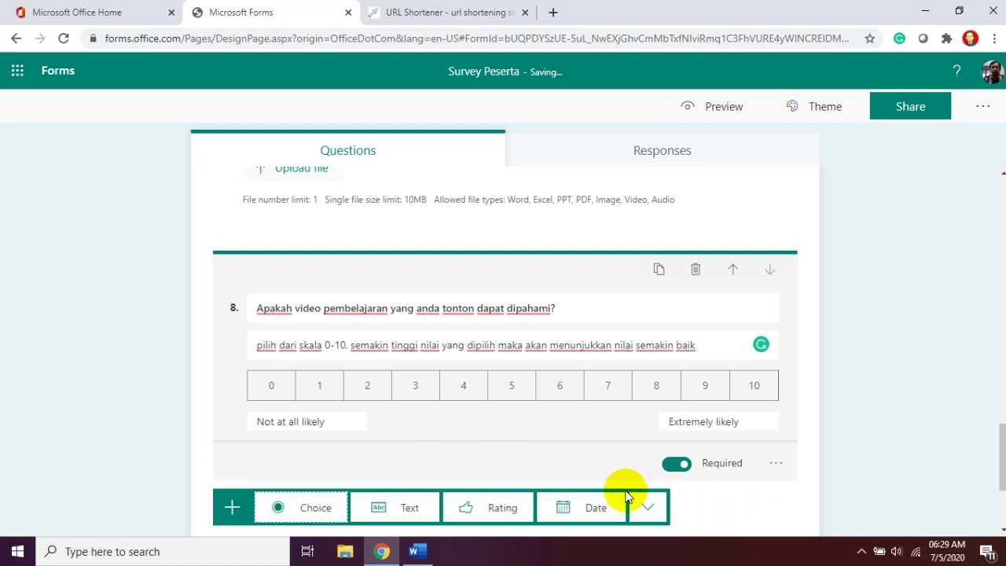
{"action": "left_click", "coordinate": [650, 510]}
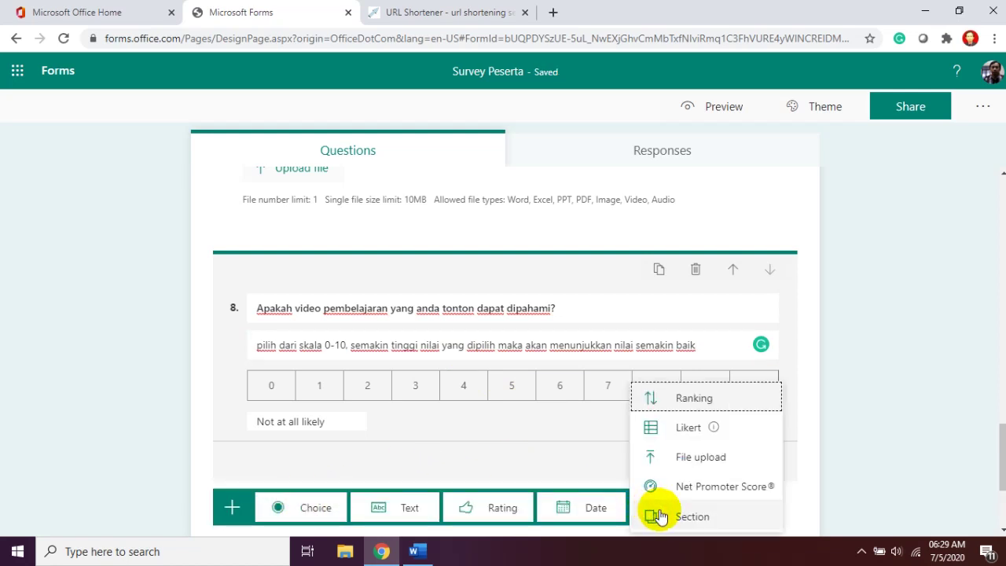
{"action": "left_click", "coordinate": [693, 517]}
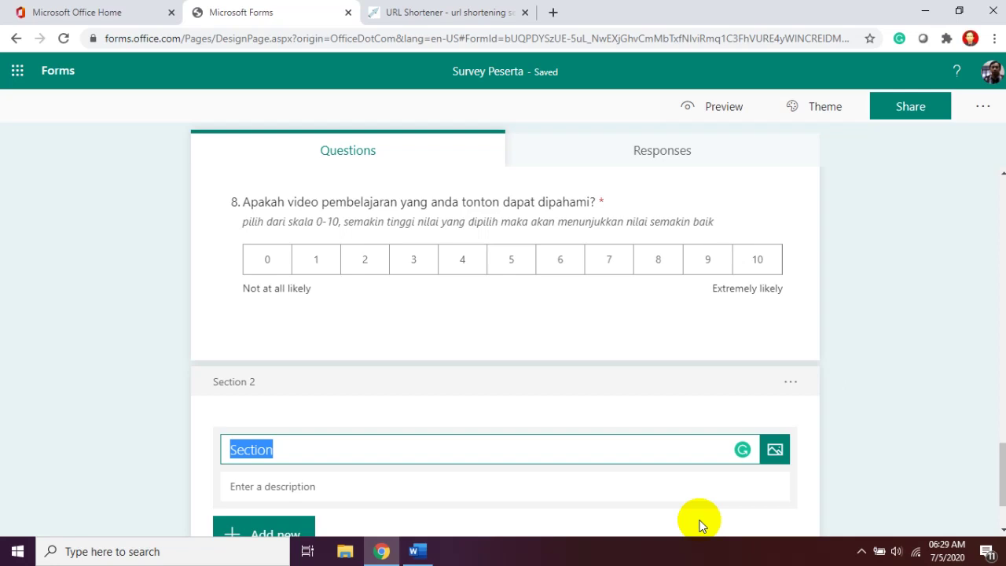
{"action": "type", "text": "Halaman 2"}
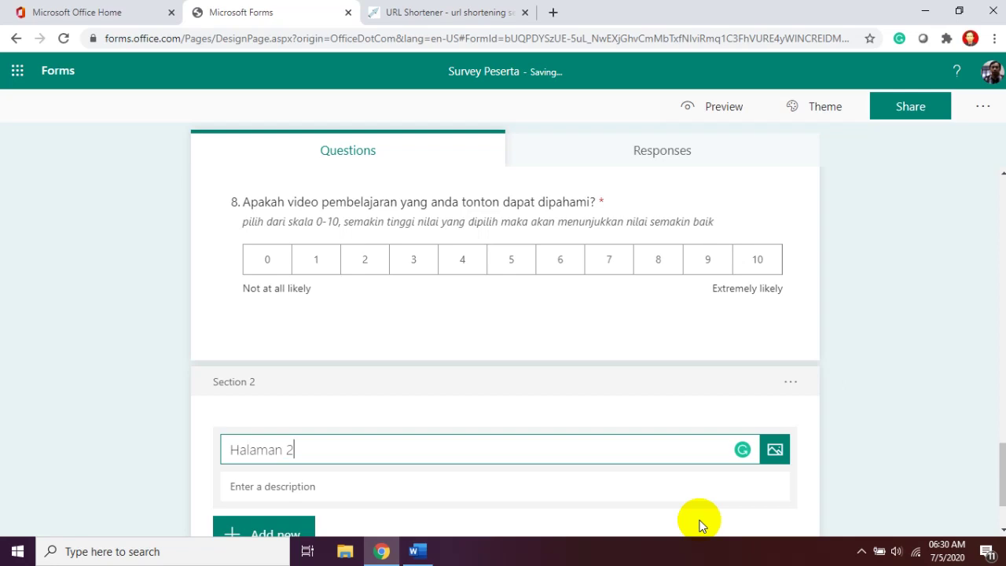
{"action": "type", "text": "...lanjutan"}
Add a text question "No HP" to the "Halaman 2...lanjutan" section and make it required.
{"action": "left_click_drag", "start_coordinate": [1000, 480], "coordinate": [1003, 505]}
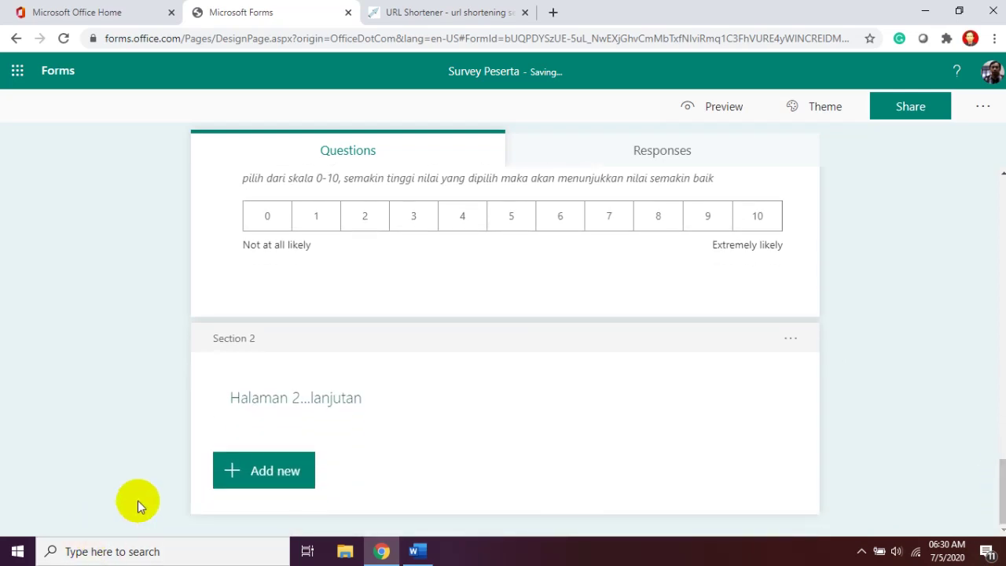
{"action": "left_click", "coordinate": [261, 476]}
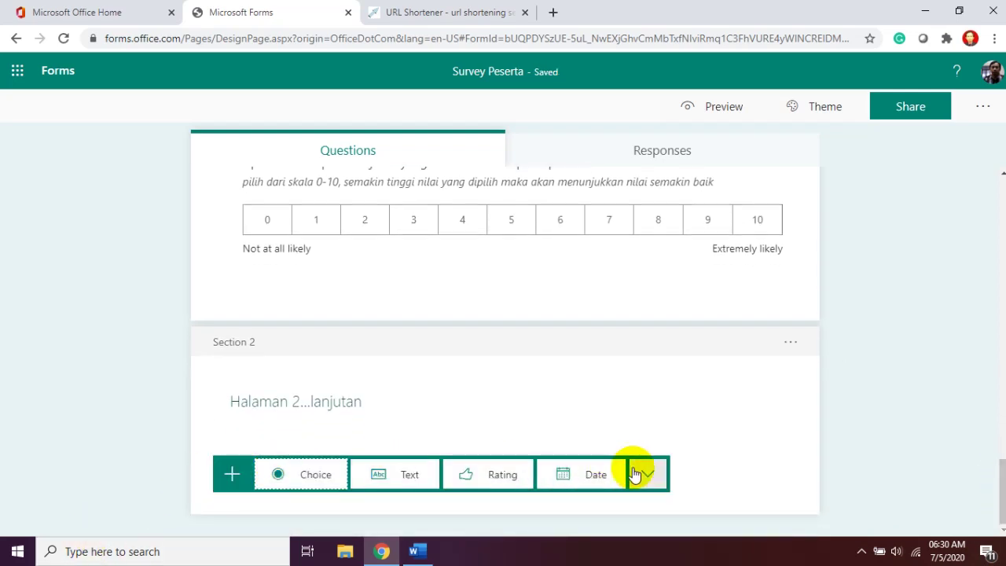
{"action": "left_click", "coordinate": [637, 473]}
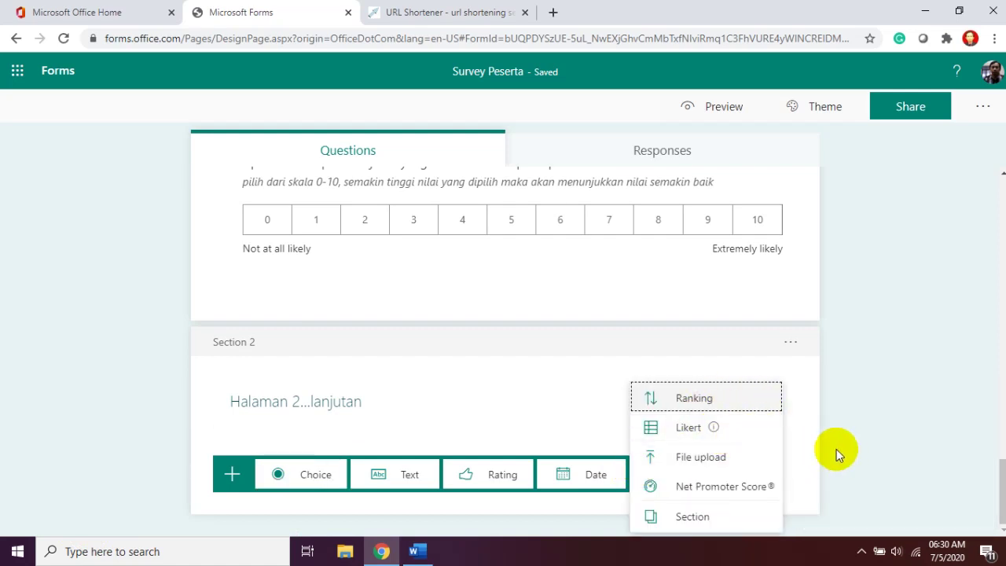
{"action": "mouse_move", "coordinate": [706, 444]}
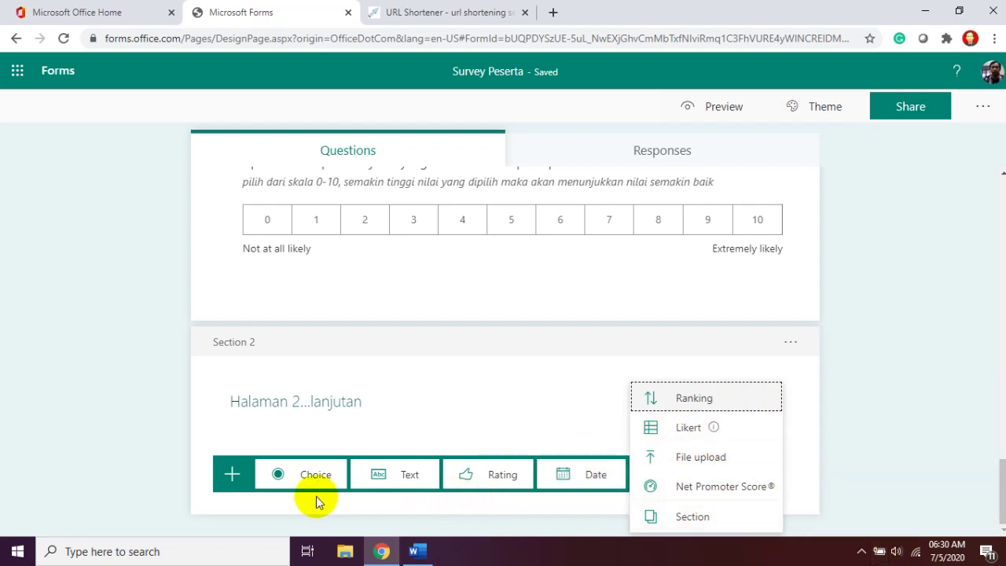
{"action": "left_click", "coordinate": [395, 475]}
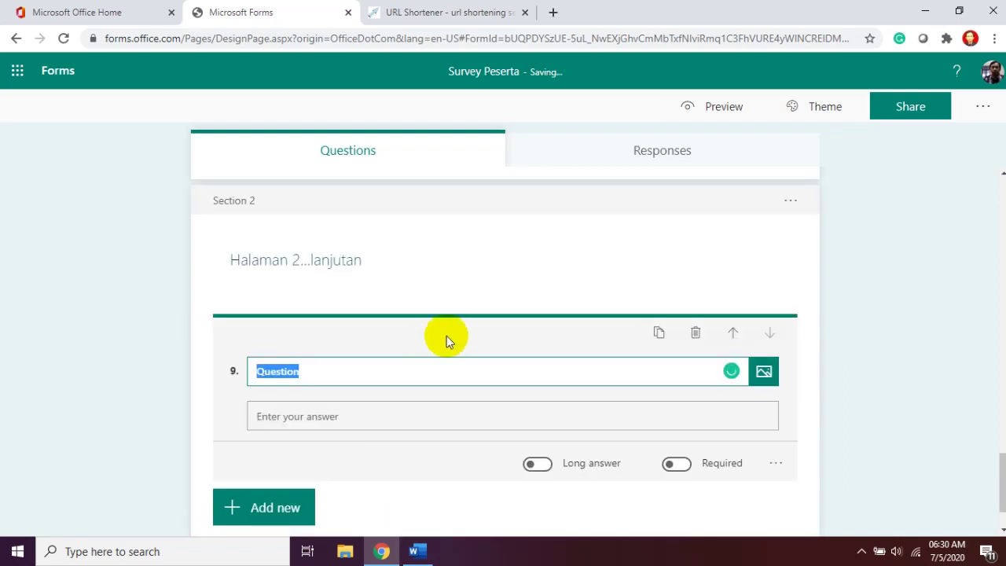
{"action": "type", "text": "No"}
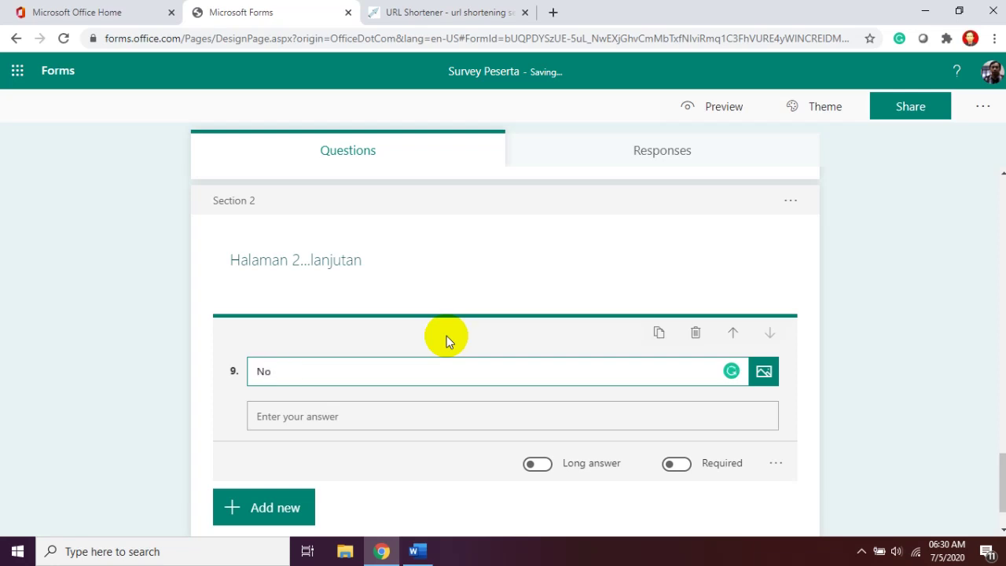
{"action": "type", "text": " HP"}
{"action": "left_click", "coordinate": [621, 425]}
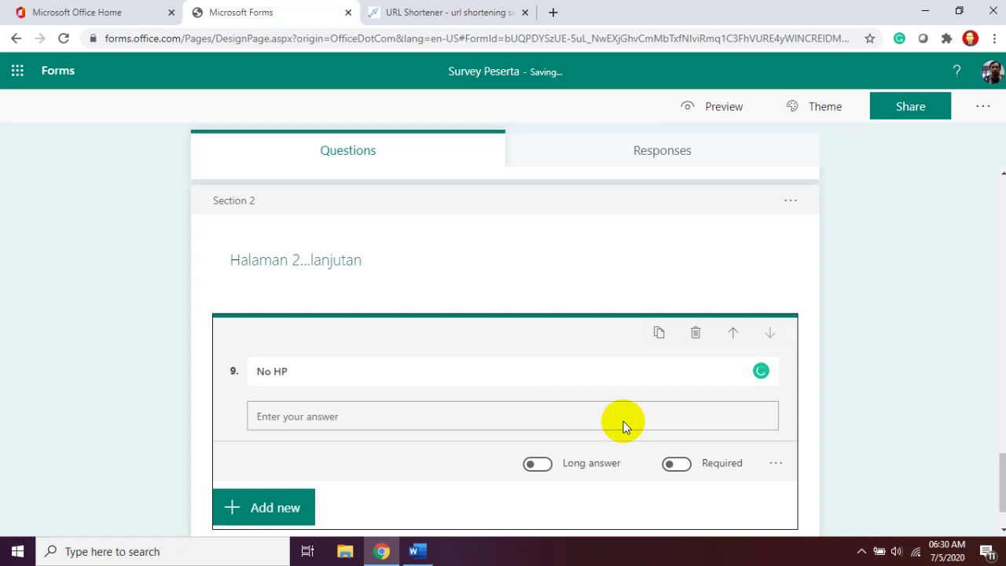
{"action": "left_click", "coordinate": [674, 464]}
Turn on restrictions for the "No HP" question so that only a number is accepted, and finish editing it.
{"action": "left_click", "coordinate": [775, 464]}
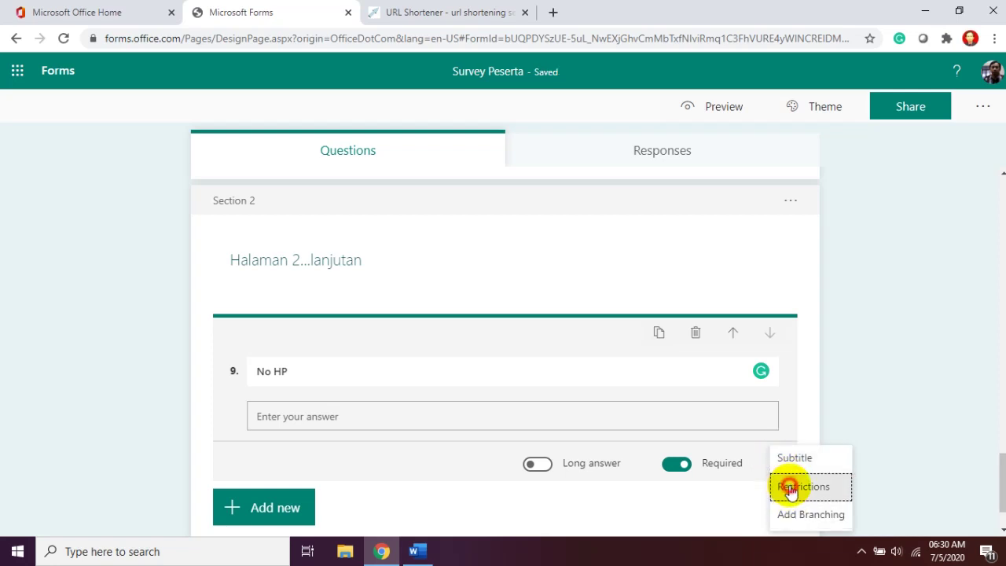
{"action": "left_click", "coordinate": [789, 487]}
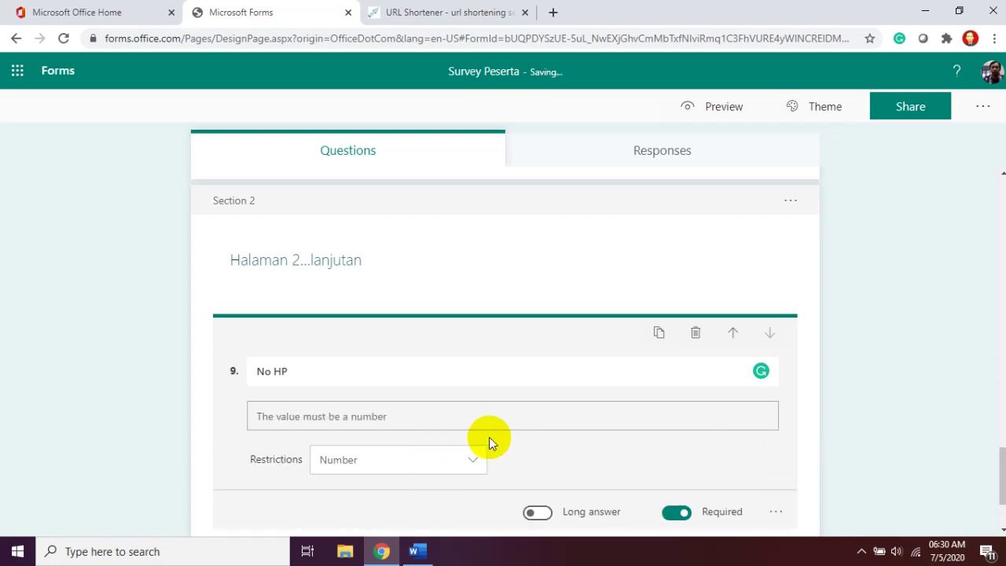
{"action": "left_click", "coordinate": [1002, 468]}
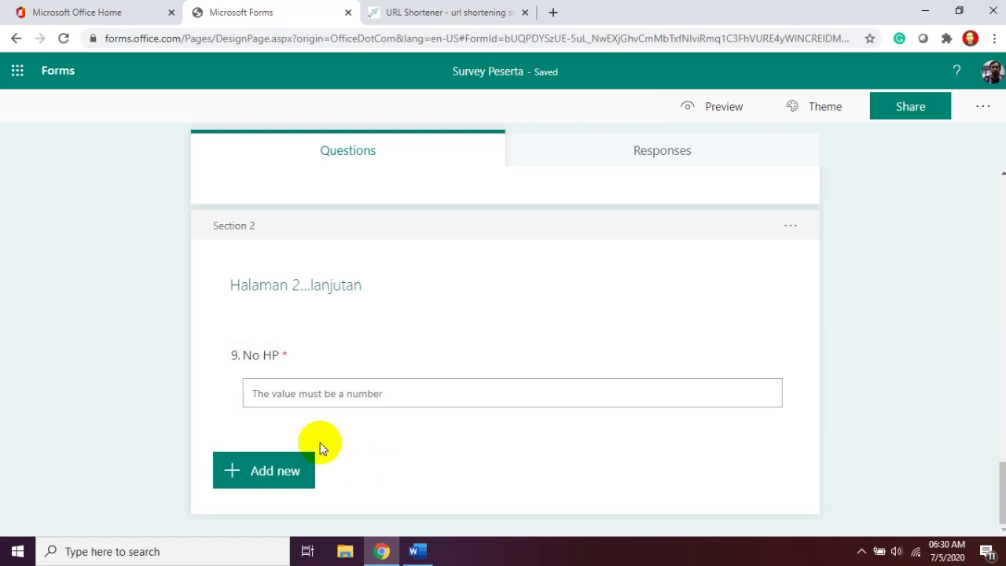
Add a choice question below "No HP" that allows multiple answers, with the text "Sebutkan aplikasi yang ada pada office 365".
{"action": "left_click", "coordinate": [286, 484]}
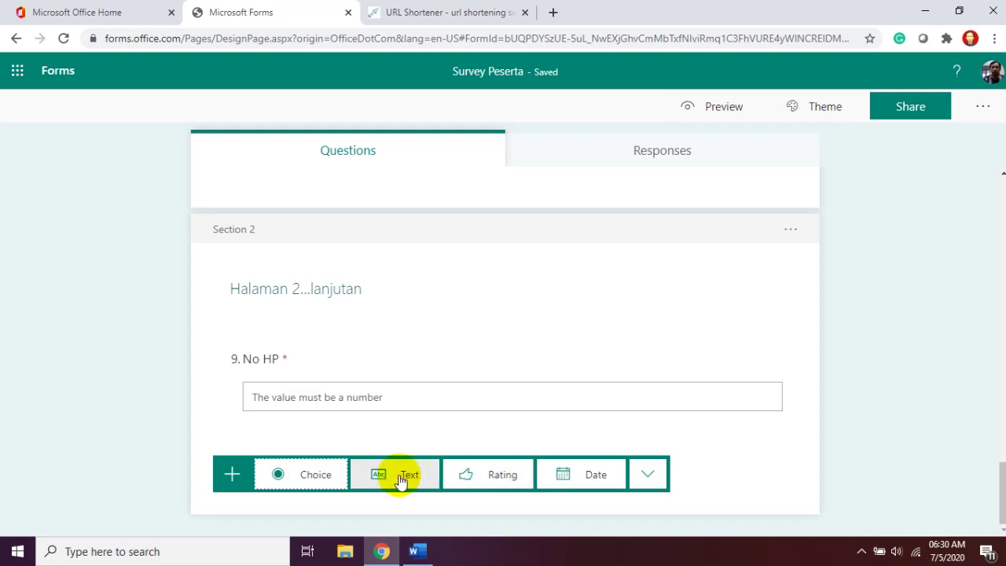
{"action": "left_click", "coordinate": [330, 479]}
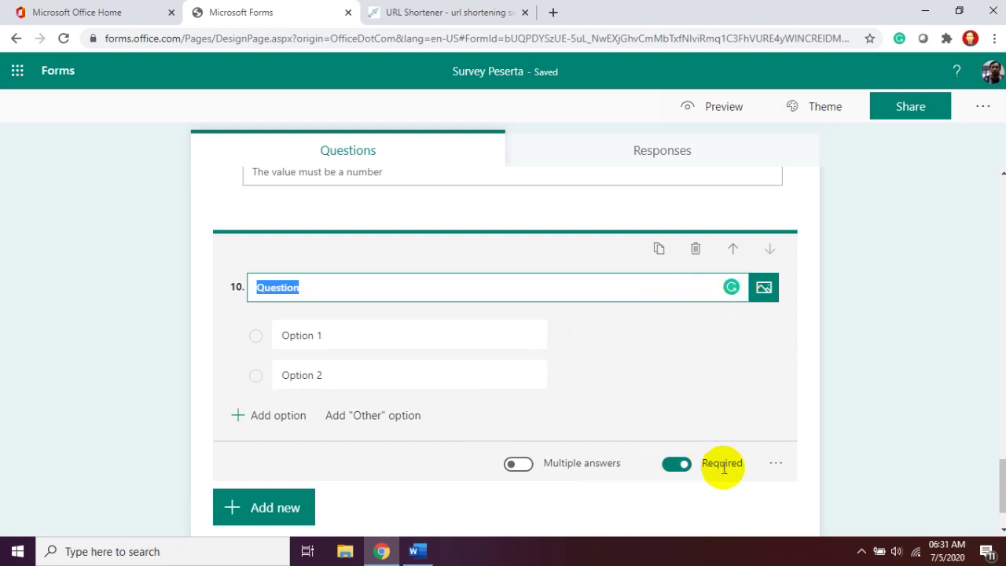
{"action": "left_click", "coordinate": [518, 466]}
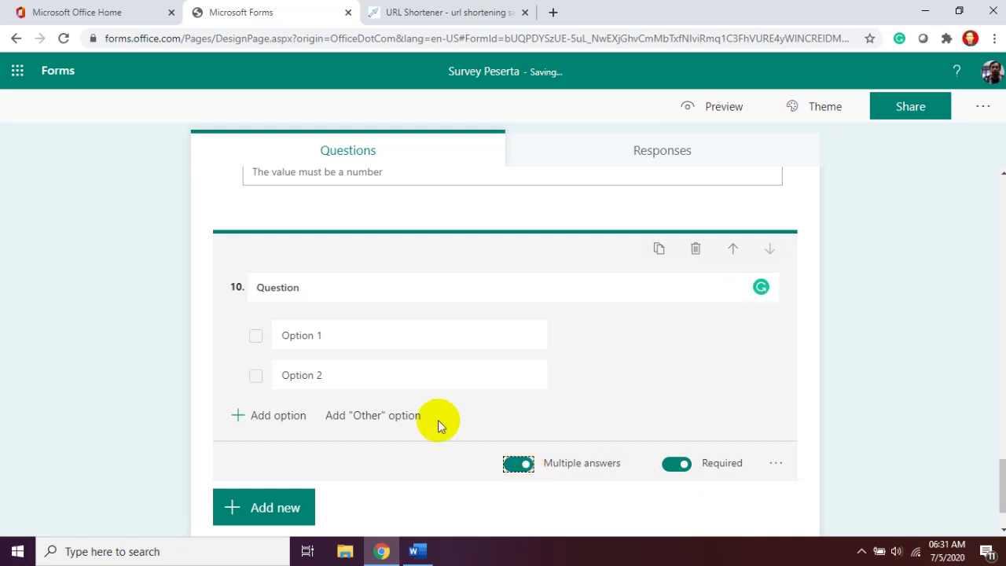
{"action": "left_click", "coordinate": [358, 294]}
{"action": "double_click", "coordinate": [358, 289]}
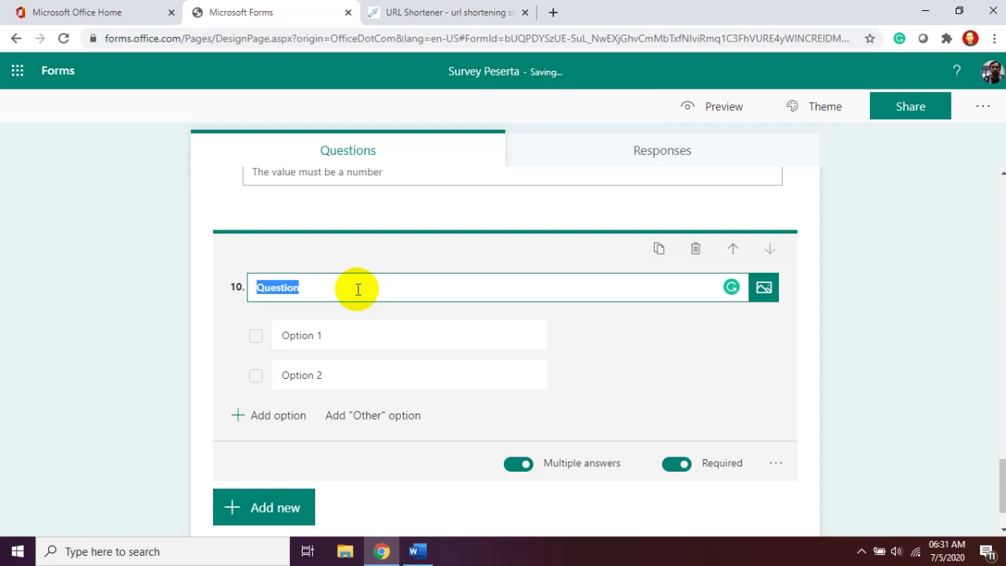
{"action": "type", "text": "Seb"}
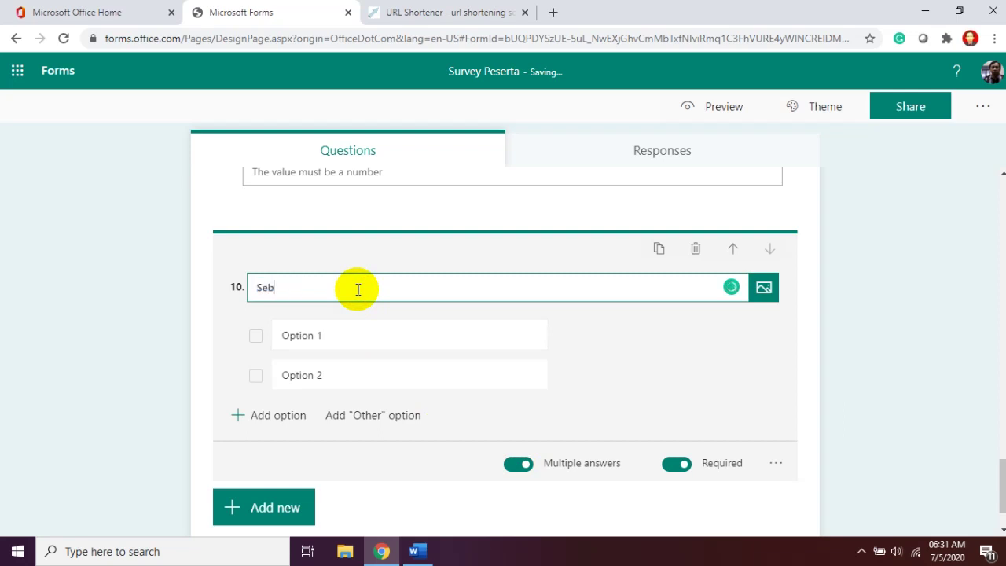
{"action": "type", "text": "utkan aplikasi yan"}
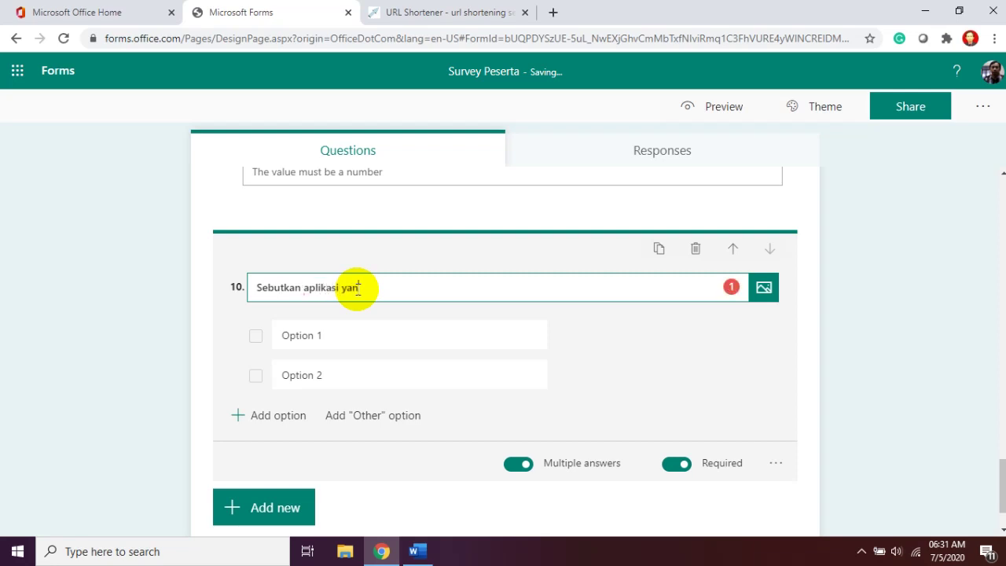
{"action": "type", "text": "g ada pada office "}
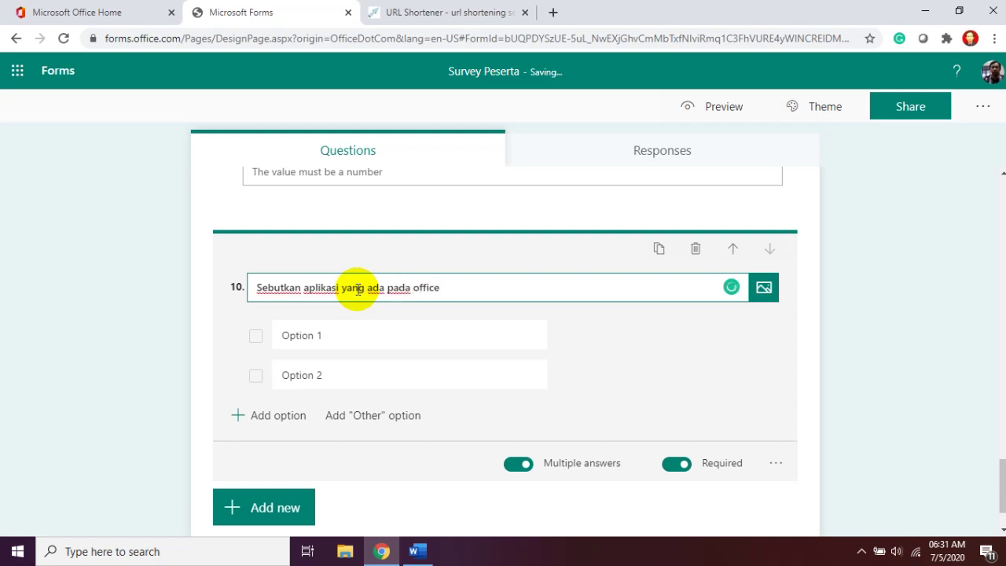
{"action": "type", "text": "365"}
Fill in the answer options Excel, PowerPoint, Word, OneDrive, Sway and OneNote for the Office 365 applications question.
{"action": "left_click", "coordinate": [334, 338]}
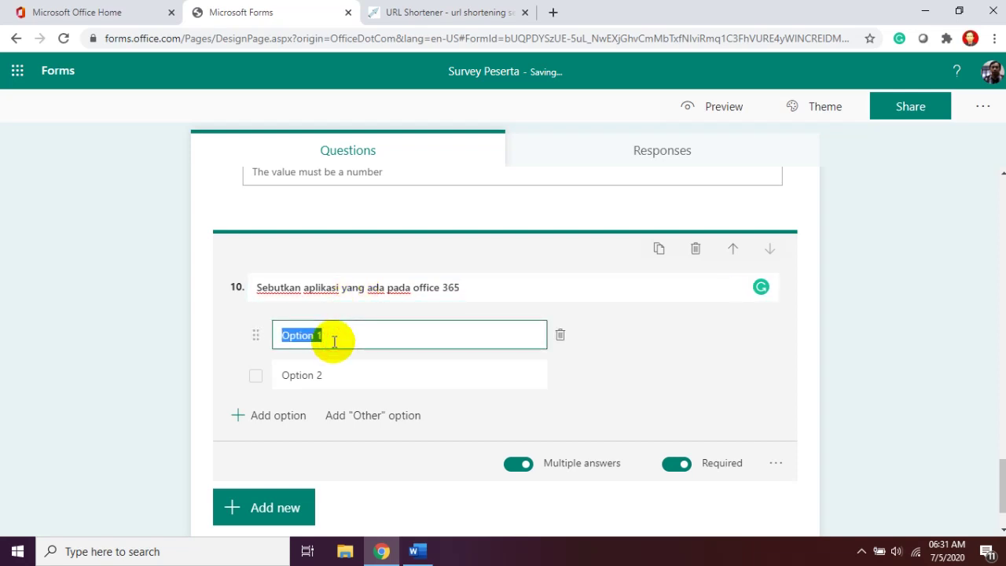
{"action": "type", "text": "Exc"}
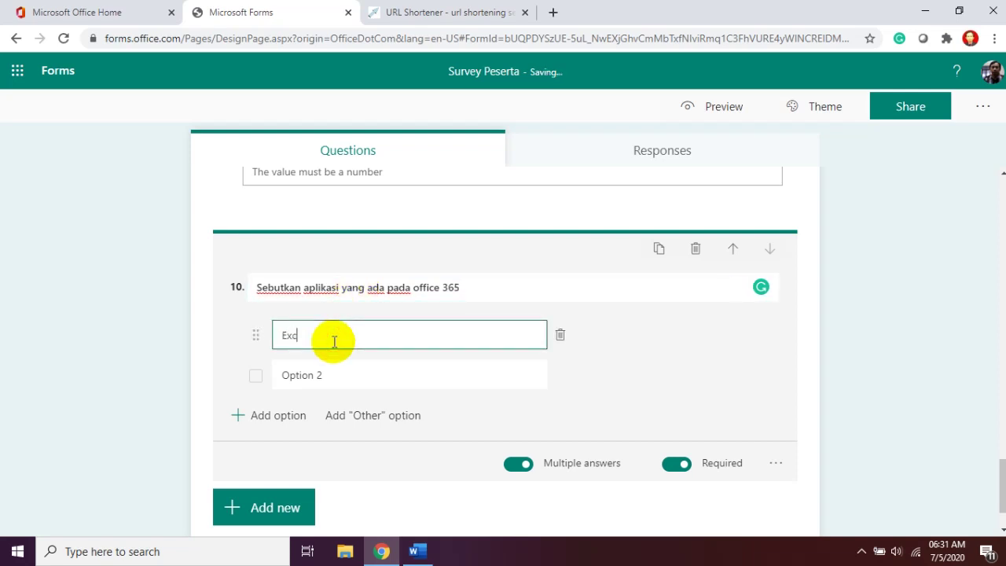
{"action": "type", "text": "el"}
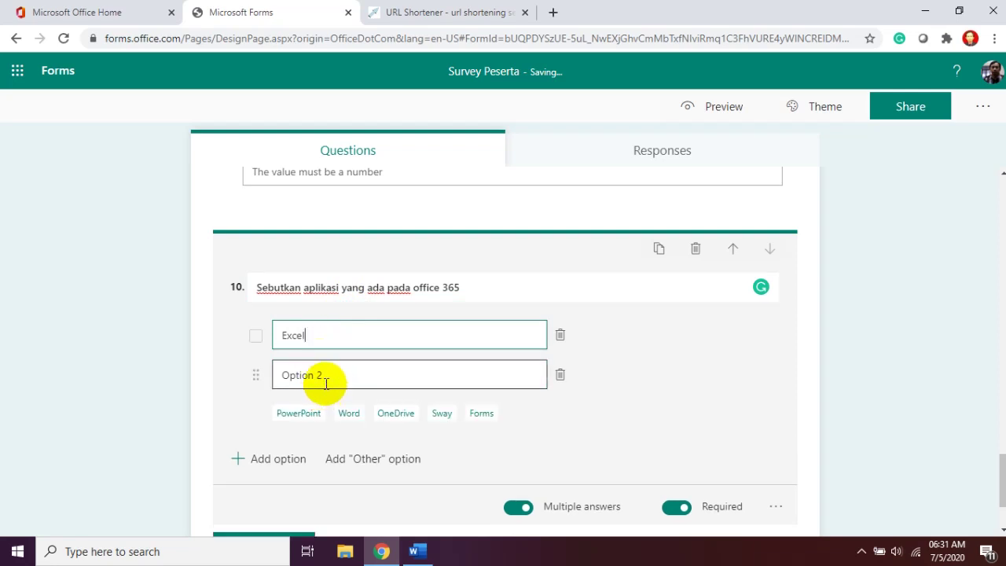
{"action": "left_click", "coordinate": [291, 417]}
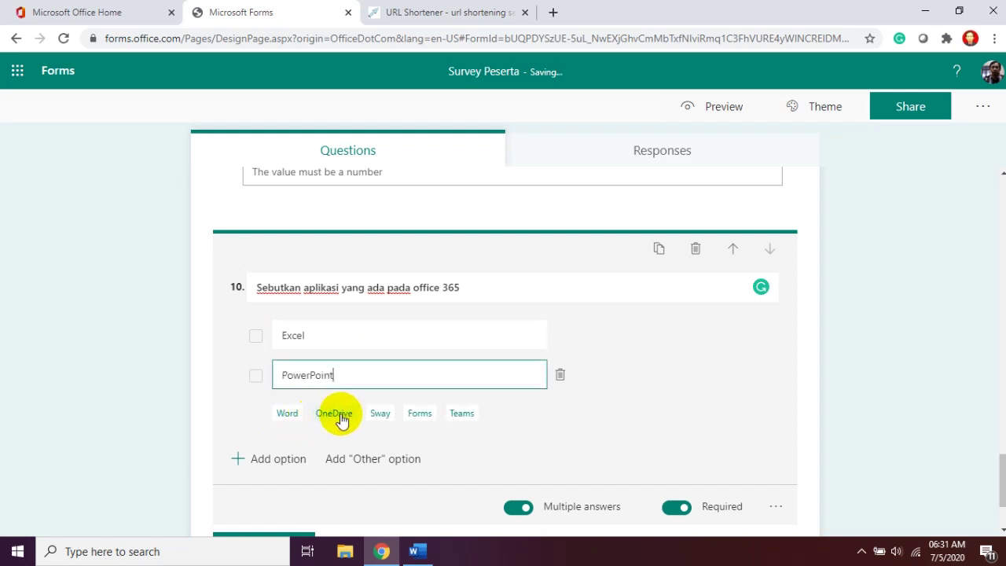
{"action": "left_click", "coordinate": [299, 416]}
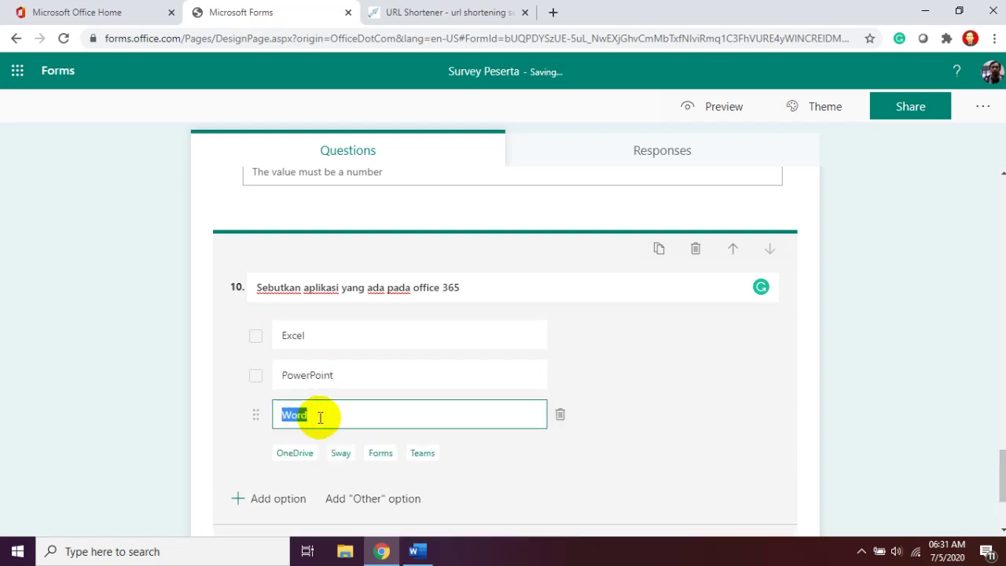
{"action": "left_click", "coordinate": [306, 456]}
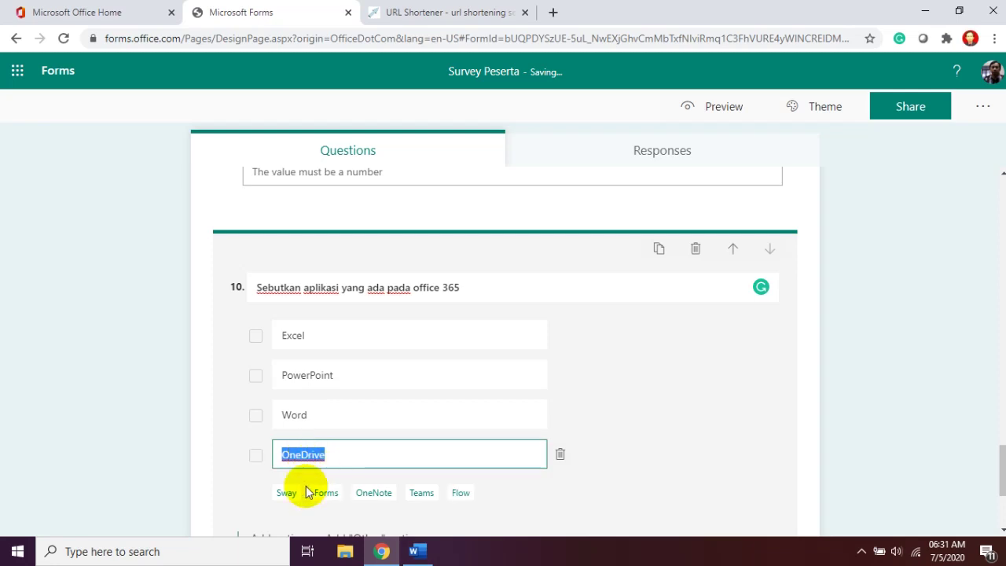
{"action": "left_click", "coordinate": [285, 490]}
{"action": "left_click", "coordinate": [330, 532]}
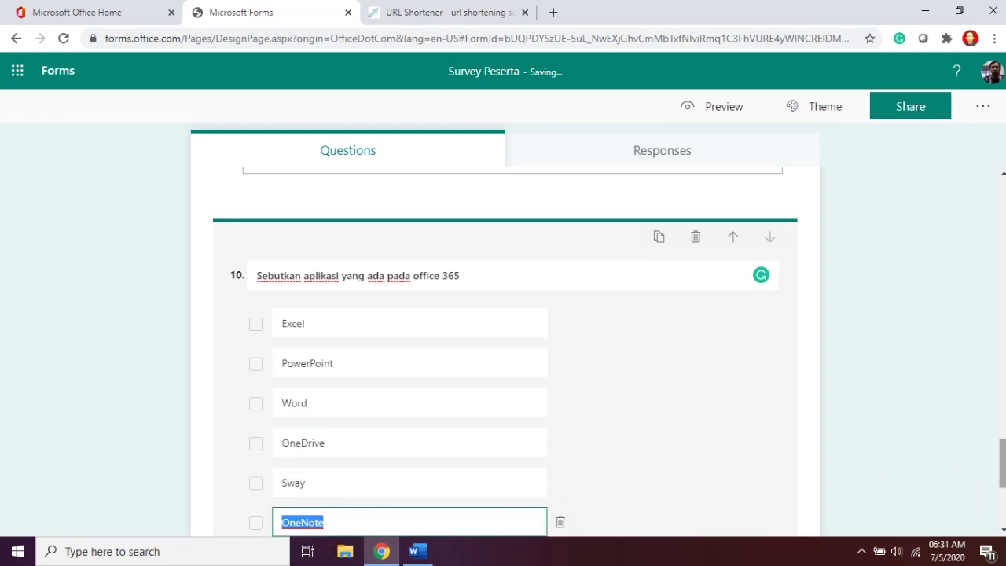
Add one more answer option below OneNote in the Office 365 applications question.
{"action": "scroll", "coordinate": [503, 353], "scroll_direction": "up", "scroll_amount": 3}
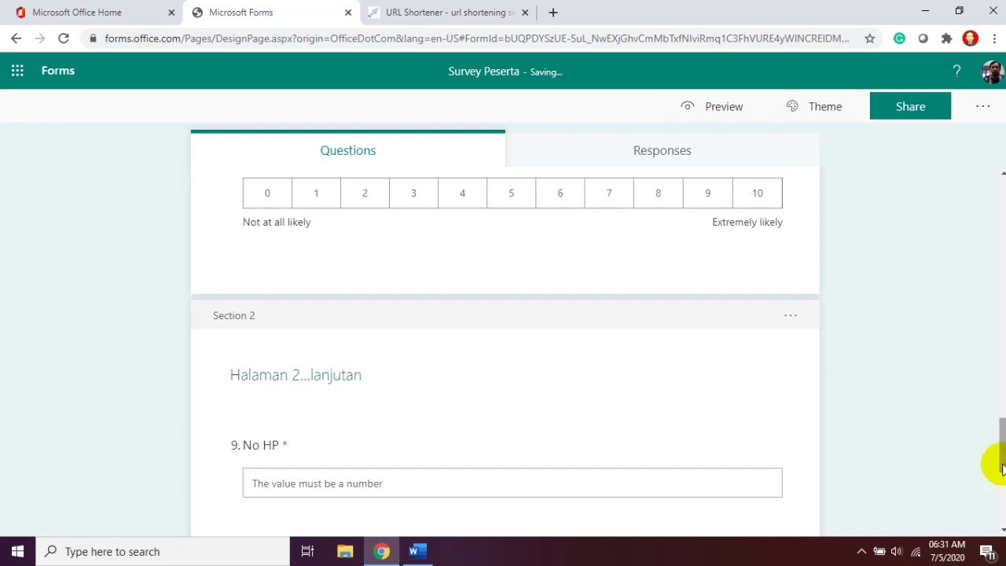
{"action": "scroll", "coordinate": [992, 460], "scroll_direction": "down", "scroll_amount": 4}
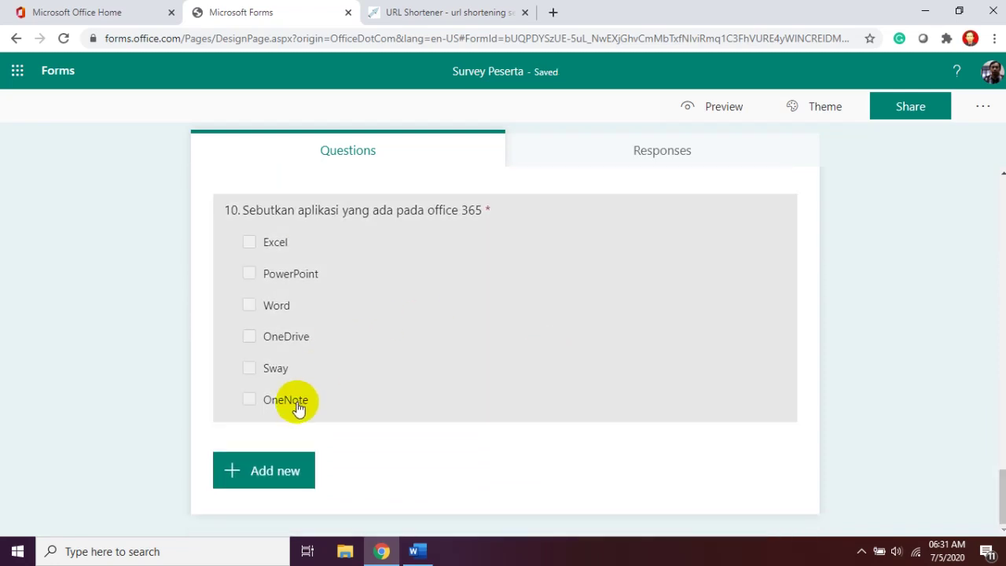
{"action": "left_click", "coordinate": [375, 318]}
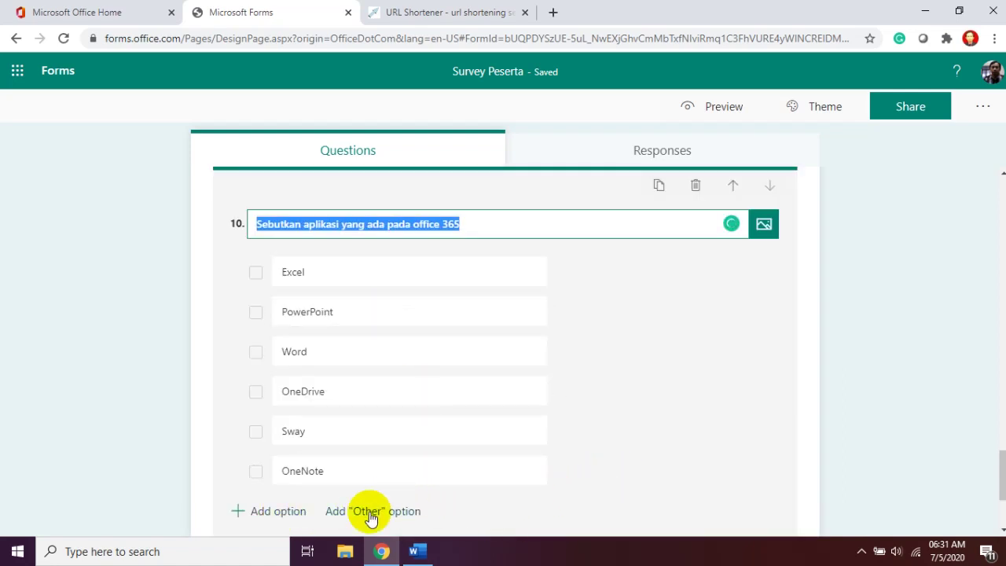
{"action": "left_click", "coordinate": [393, 464]}
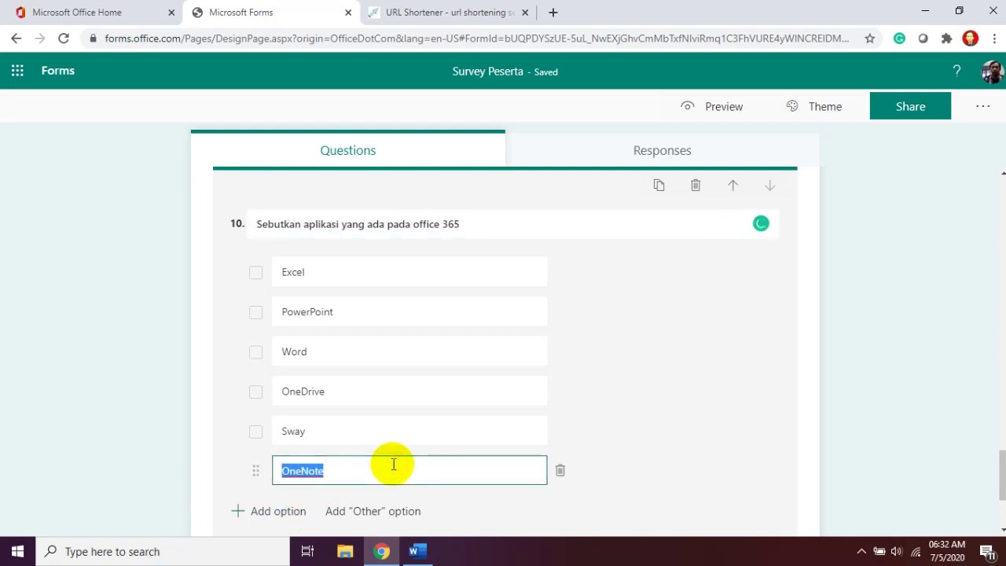
{"action": "key", "text": "Tab"}
{"action": "key", "text": "Tab"}
{"action": "left_click", "coordinate": [392, 463]}
{"action": "left_click", "coordinate": [393, 463]}
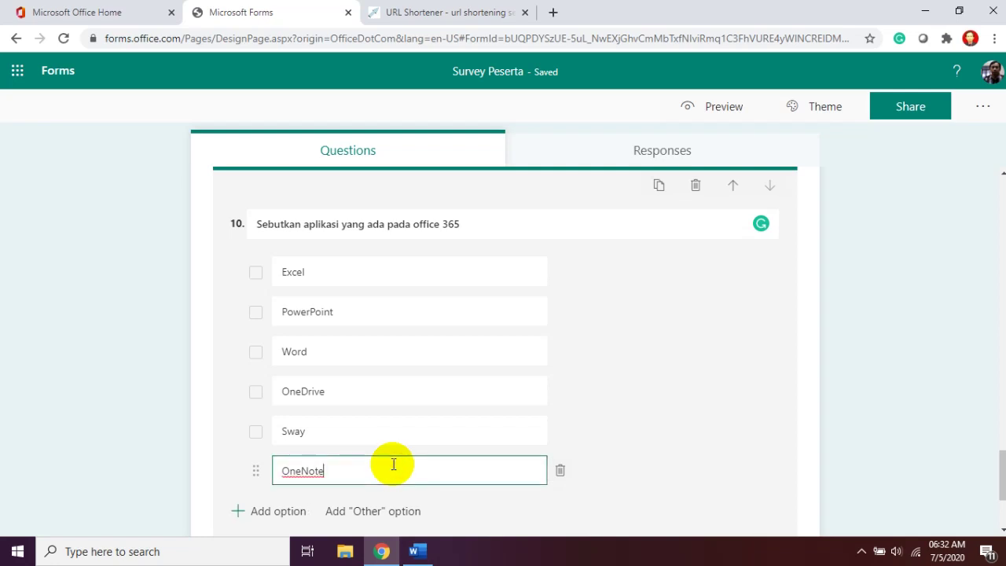
{"action": "key", "text": "Return"}
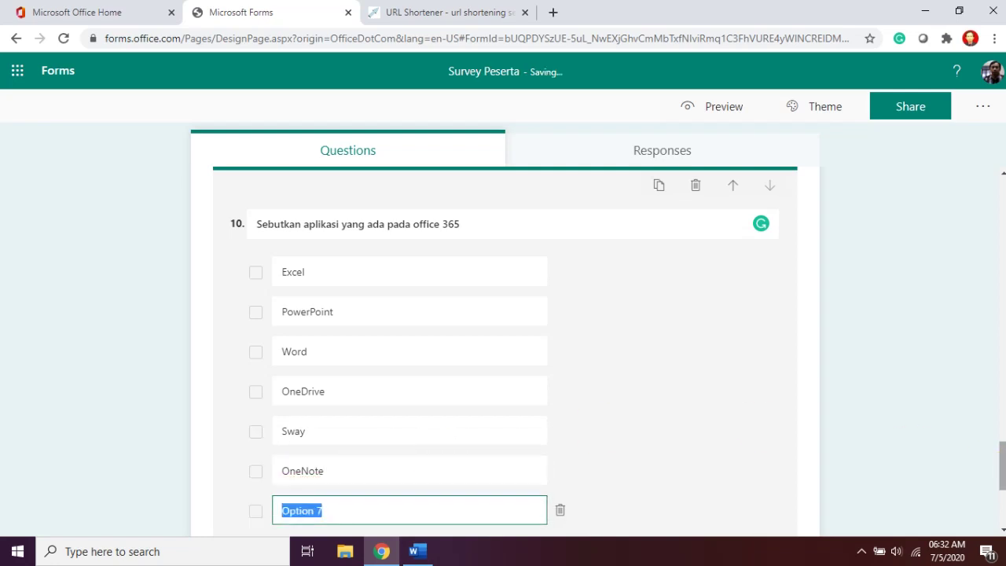
{"action": "key", "text": "Escape"}
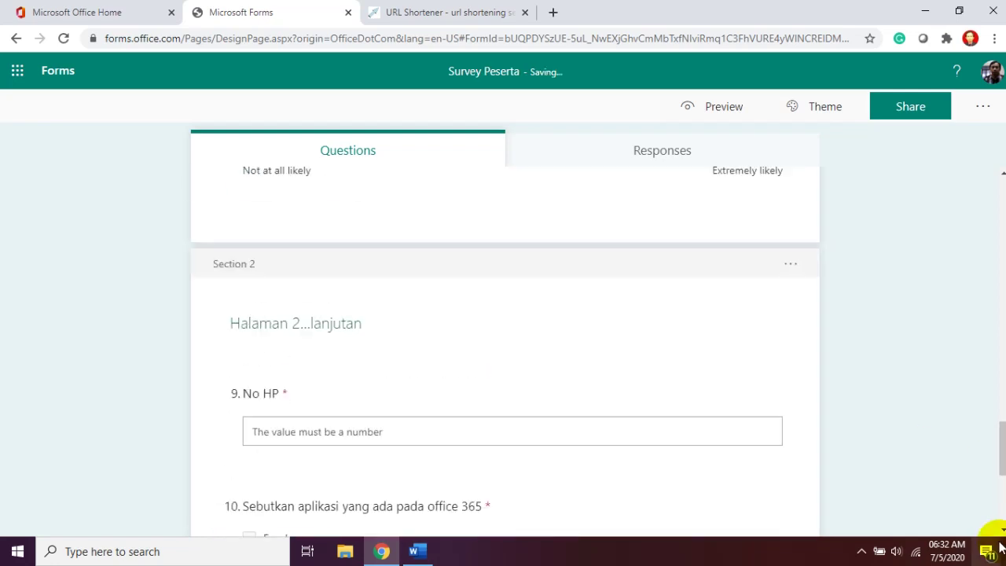
Set the text of the last answer option of the Office 365 applications question to "Google Chrome".
{"action": "left_click_drag", "start_coordinate": [1002, 456], "coordinate": [1002, 505]}
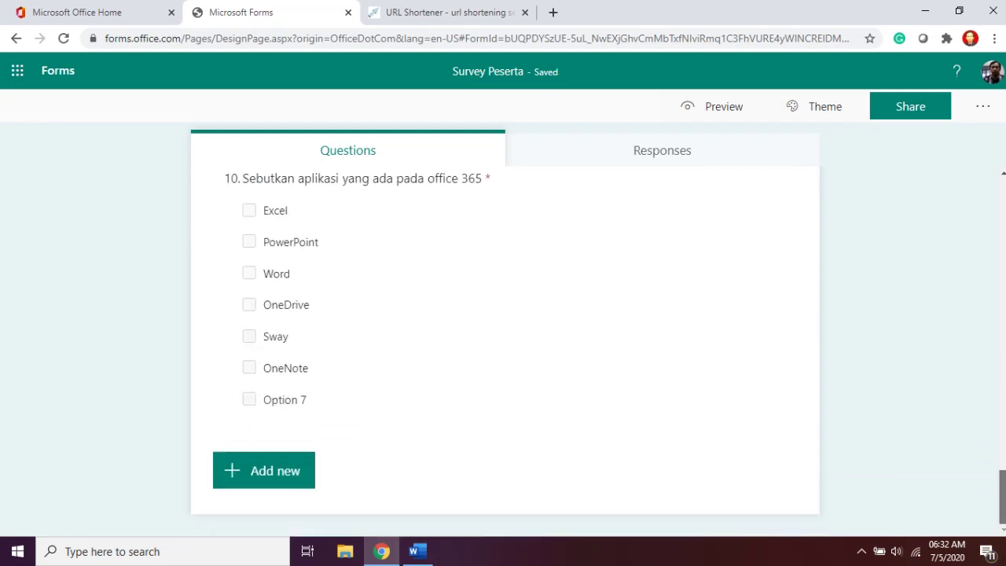
{"action": "left_click", "coordinate": [371, 393]}
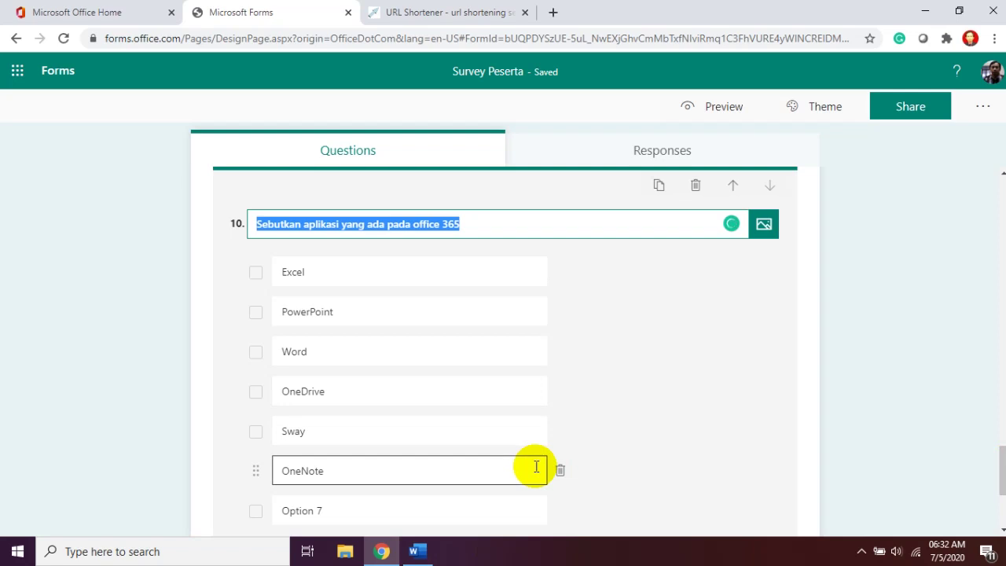
{"action": "key", "text": "Right"}
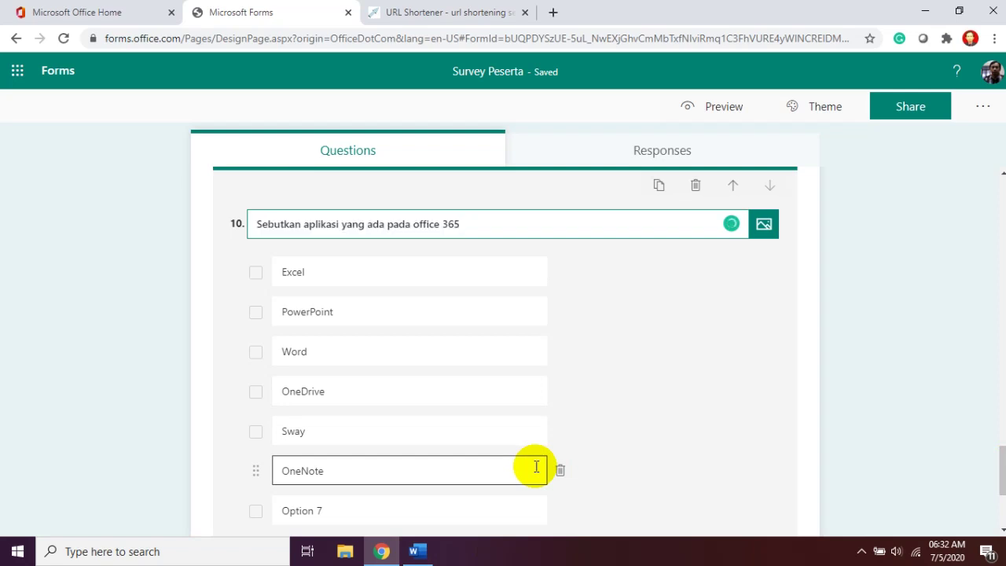
{"action": "key", "text": "Tab"}
{"action": "key", "text": "Tab"}
{"action": "key", "text": "Tab"}
{"action": "key", "text": "Tab"}
{"action": "key", "text": "Tab"}
{"action": "key", "text": "Tab"}
{"action": "key", "text": "Tab"}
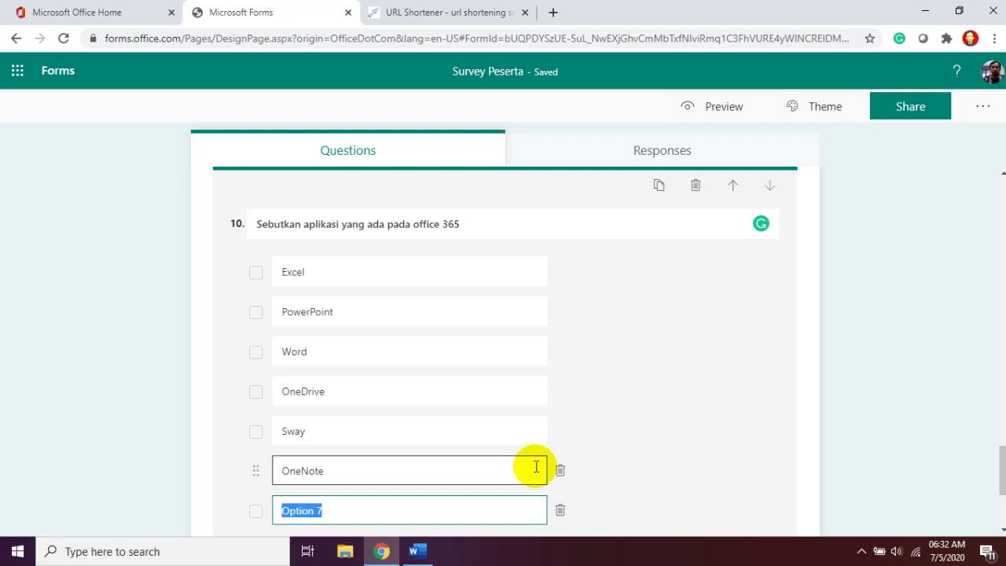
{"action": "type", "text": "Goog"}
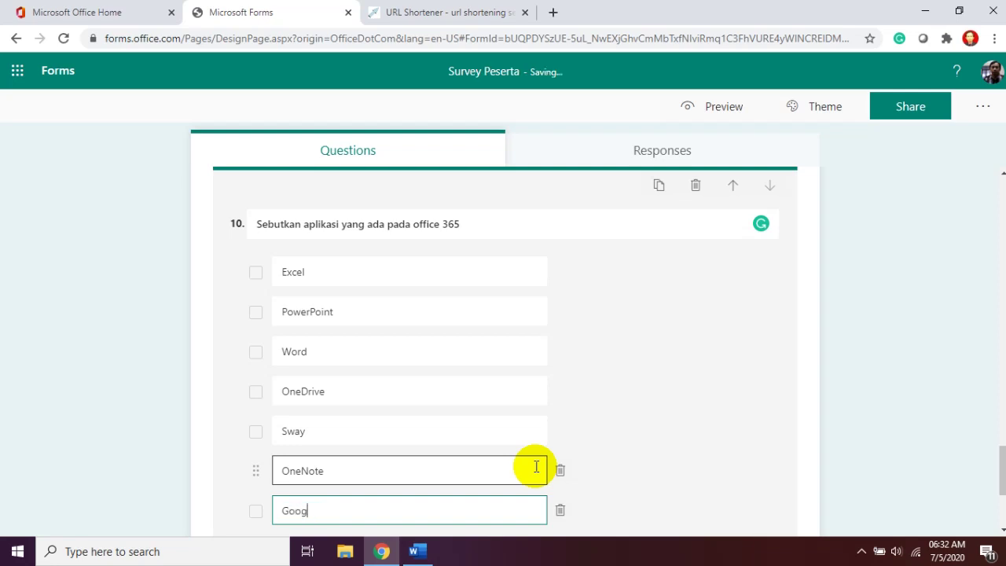
{"action": "type", "text": "le Chrome"}
{"action": "left_click", "coordinate": [680, 471]}
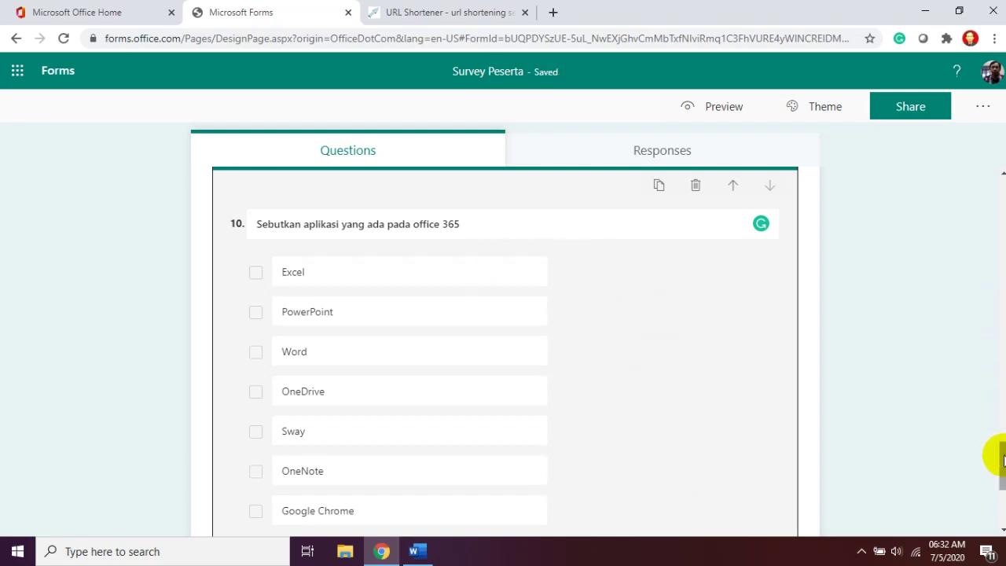
Add a text question below the Office 365 applications question and make it a long answer.
{"action": "scroll", "coordinate": [1002, 461], "scroll_direction": "up", "scroll_amount": 4}
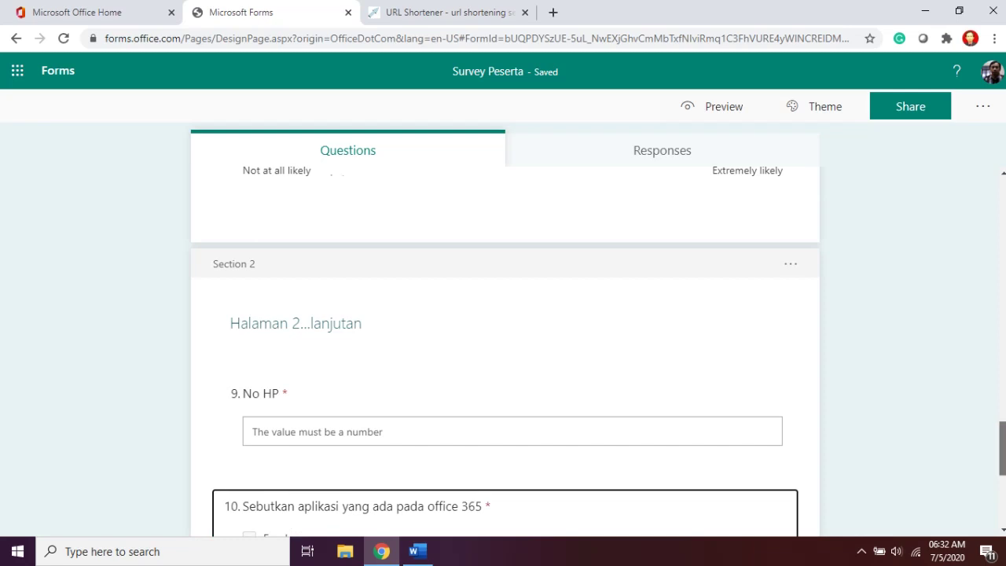
{"action": "scroll", "coordinate": [999, 471], "scroll_direction": "down", "scroll_amount": 4}
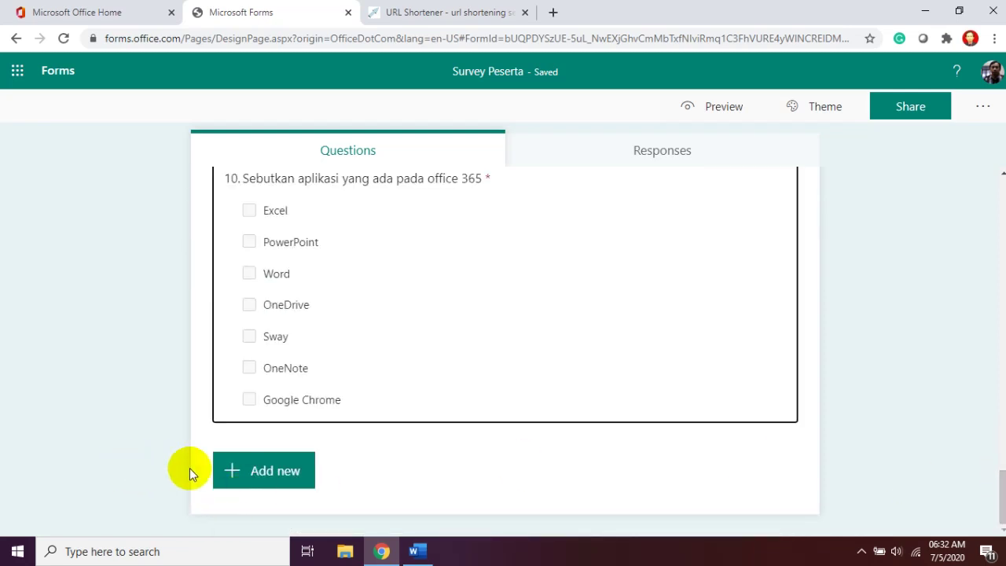
{"action": "left_click", "coordinate": [254, 476]}
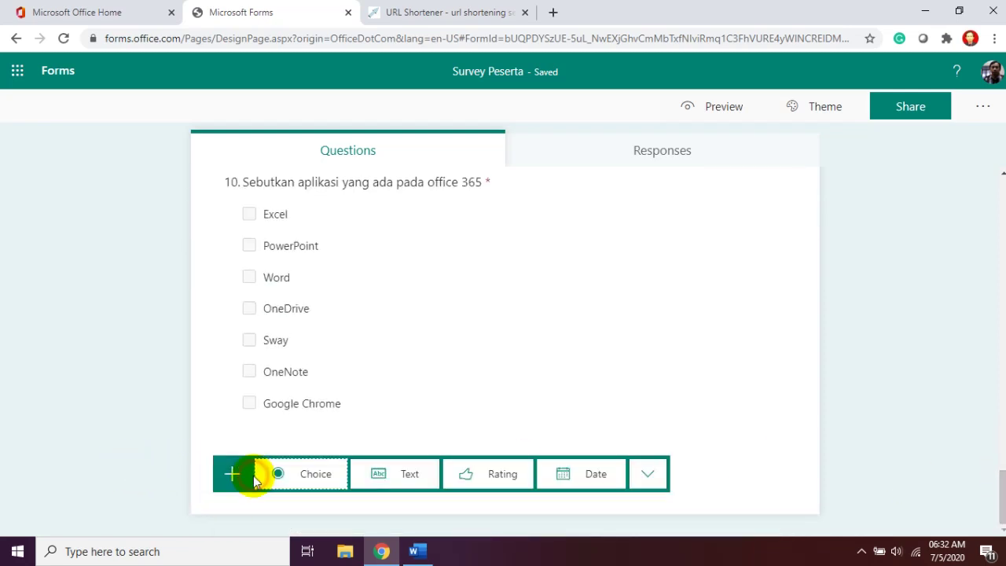
{"action": "left_click", "coordinate": [648, 476]}
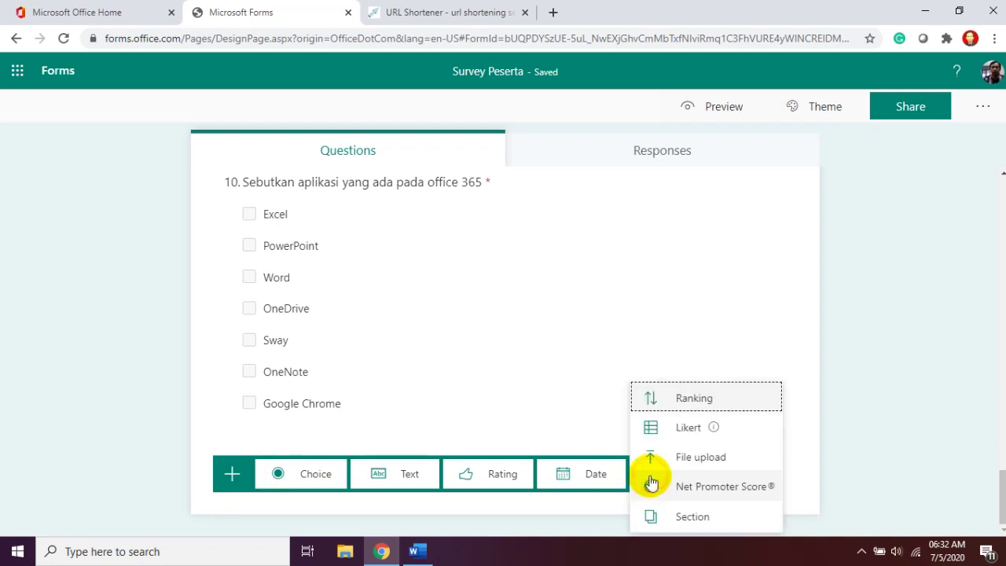
{"action": "left_click", "coordinate": [378, 477]}
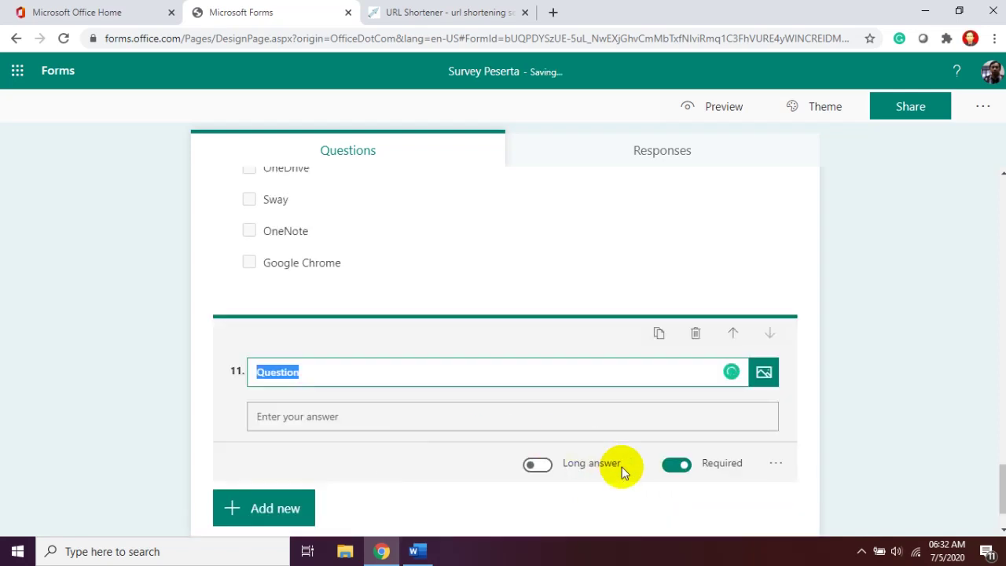
{"action": "left_click", "coordinate": [541, 465]}
Set the long-answer question's text to "Jelaskan pengalaman anda dalam mengikuti pelatihan ini" and finish editing it.
{"action": "left_click", "coordinate": [337, 370]}
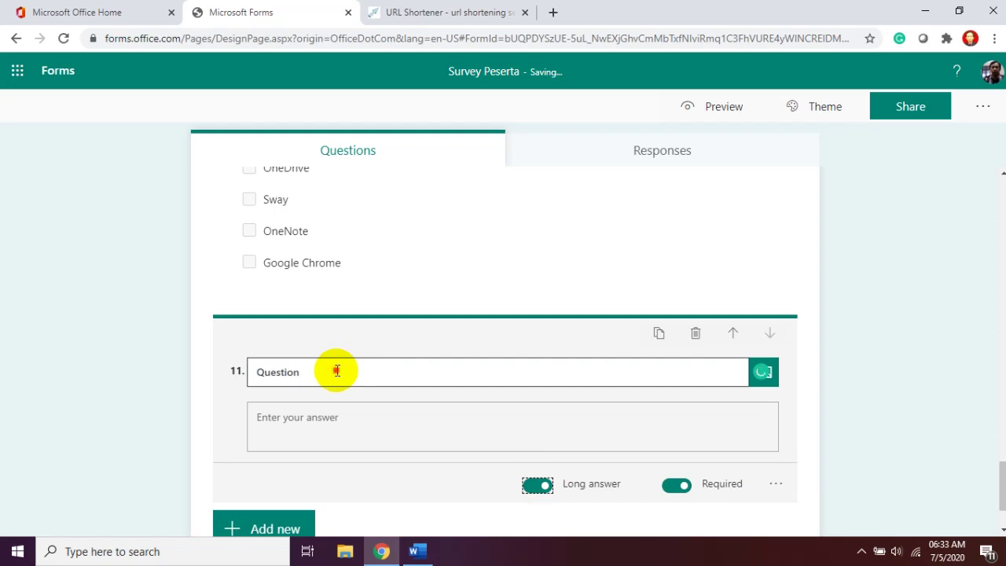
{"action": "type", "text": "Jel"}
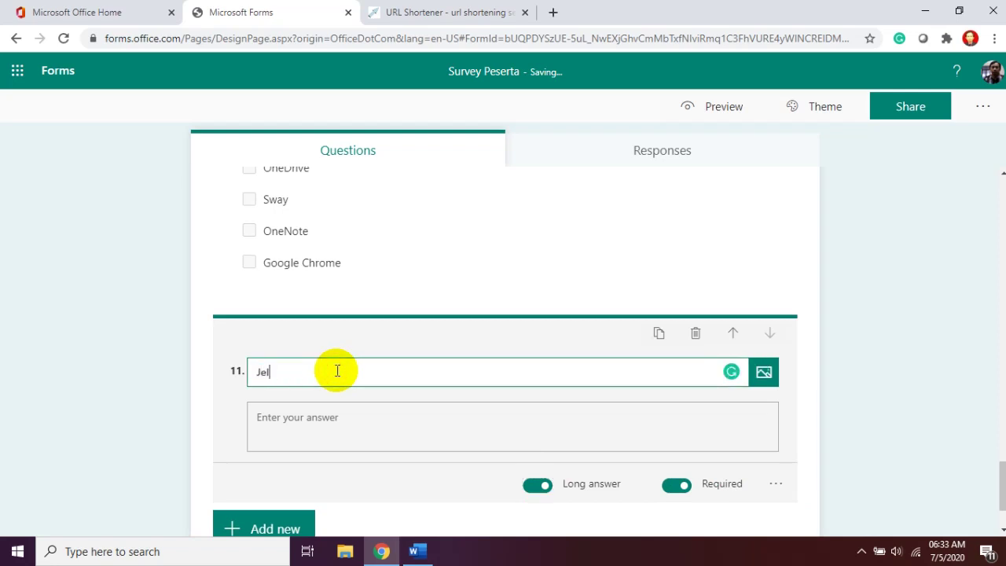
{"action": "type", "text": "askan pengalaman an"}
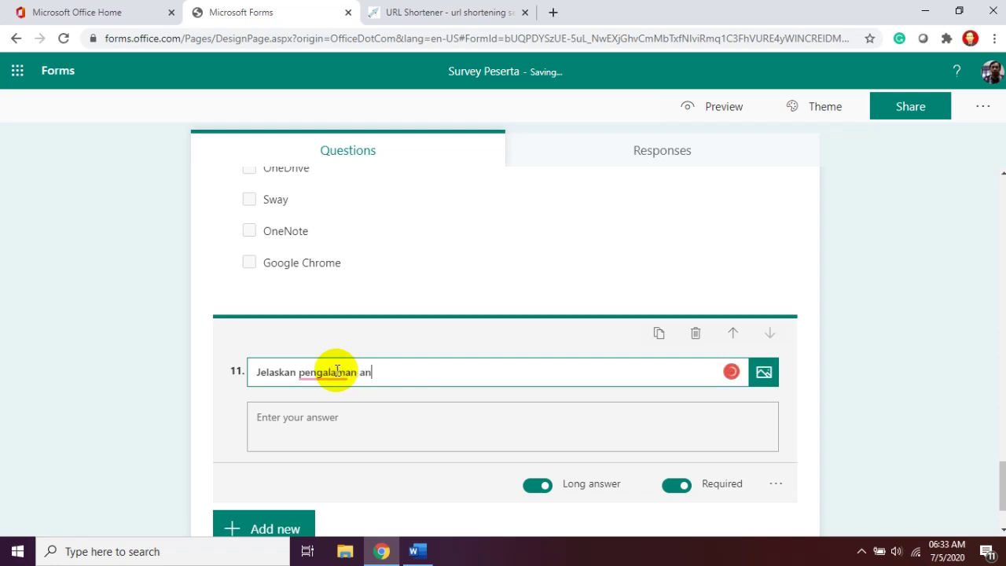
{"action": "type", "text": "da dalam"}
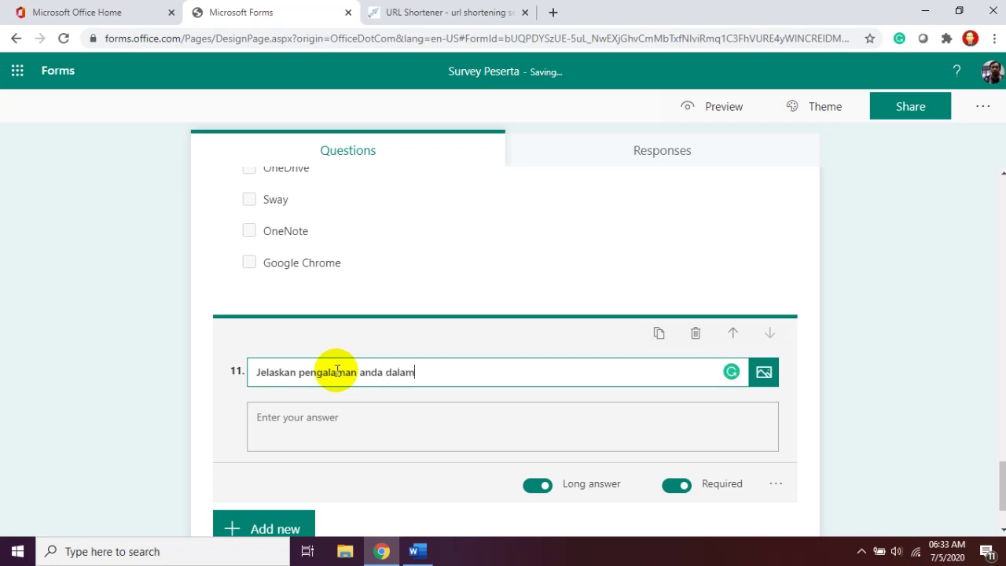
{"action": "type", "text": " mengiku"}
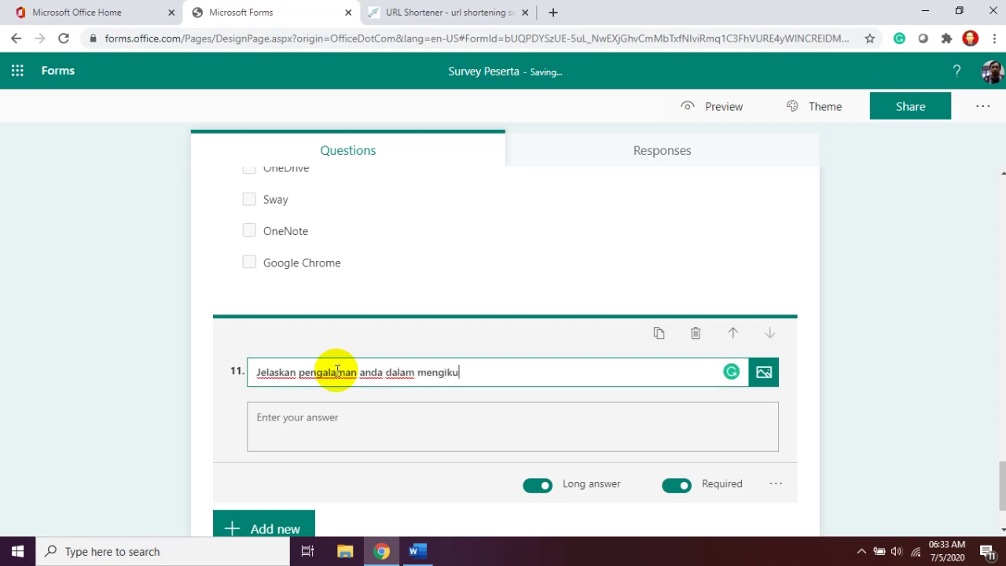
{"action": "type", "text": "ti pelatihan ini"}
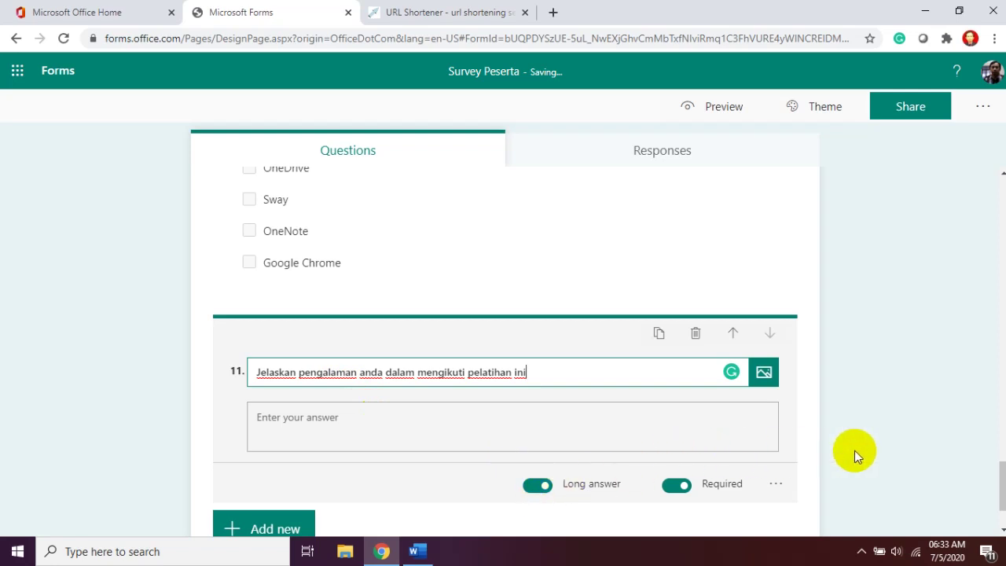
{"action": "left_click", "coordinate": [1003, 479]}
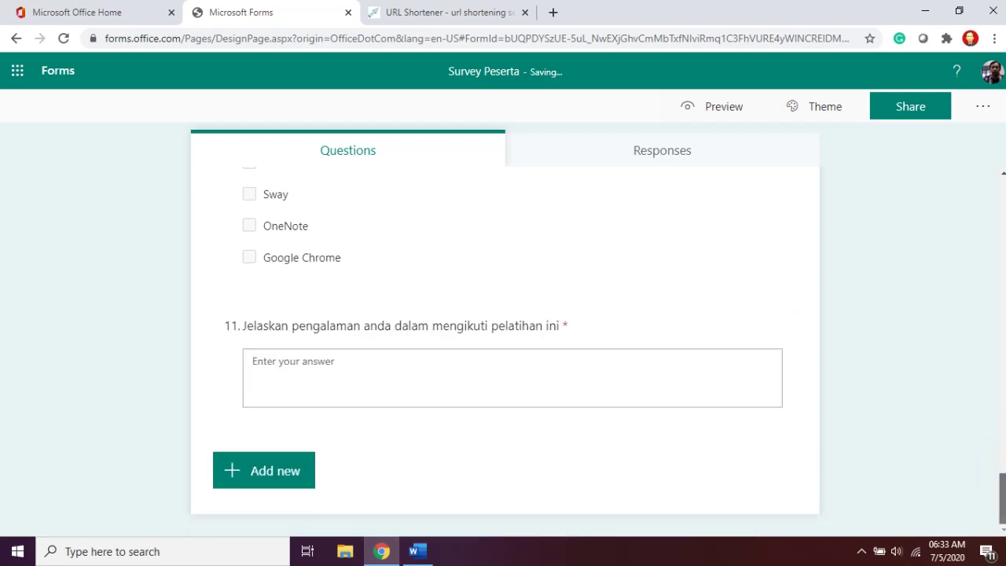
Add a new text question below the long-answer question and open its branching options.
{"action": "left_click", "coordinate": [263, 475]}
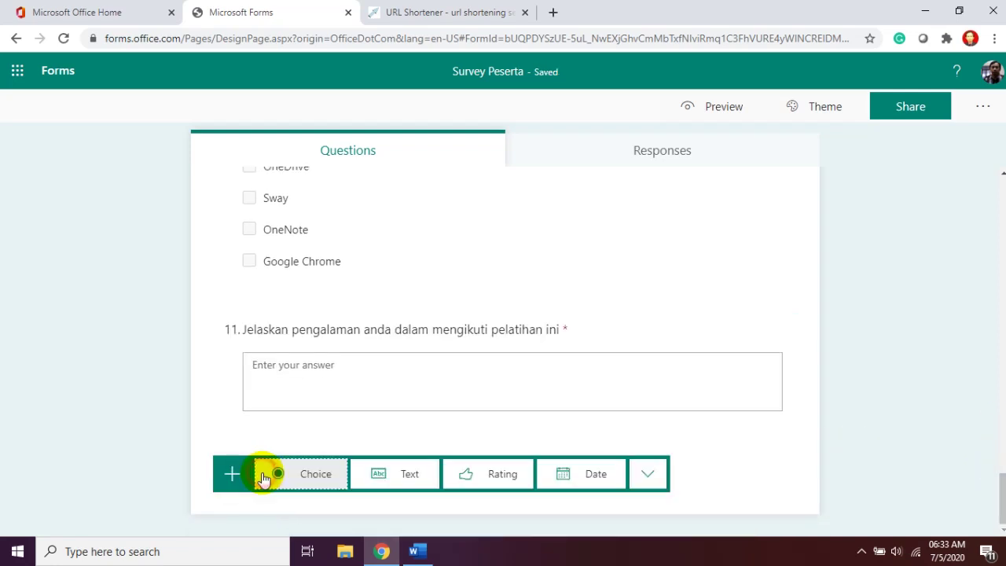
{"action": "left_click", "coordinate": [651, 476]}
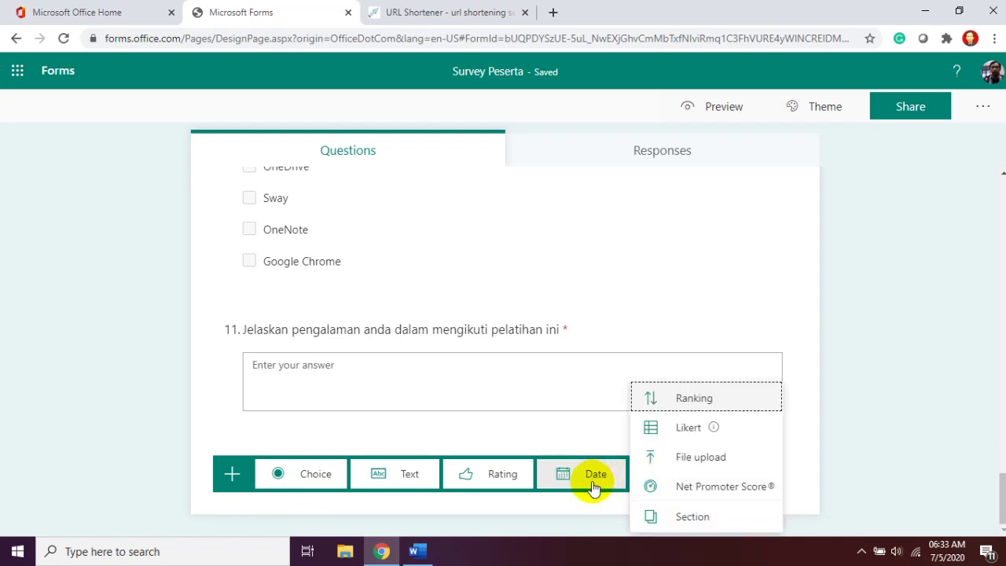
{"action": "left_click", "coordinate": [376, 475]}
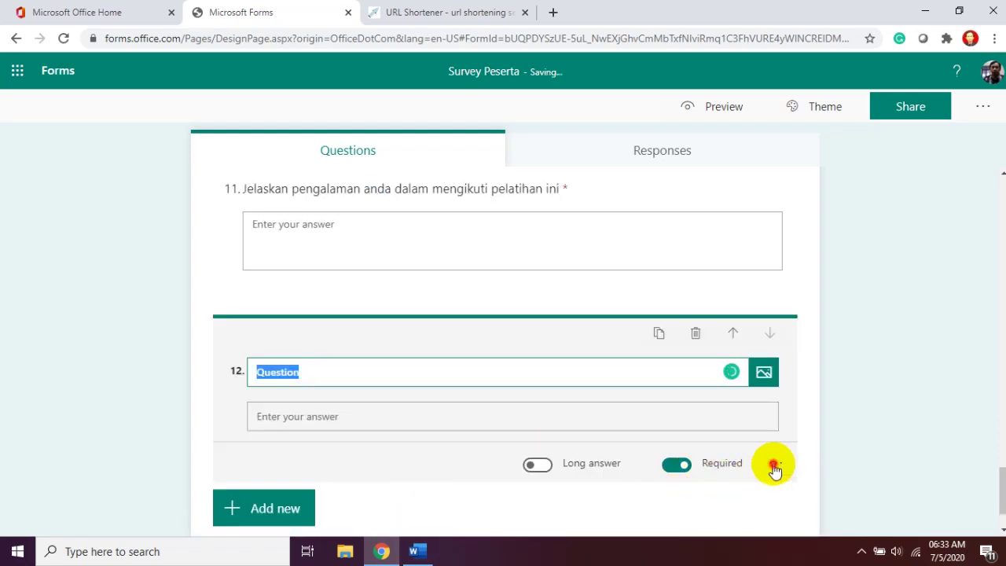
{"action": "left_click", "coordinate": [774, 466]}
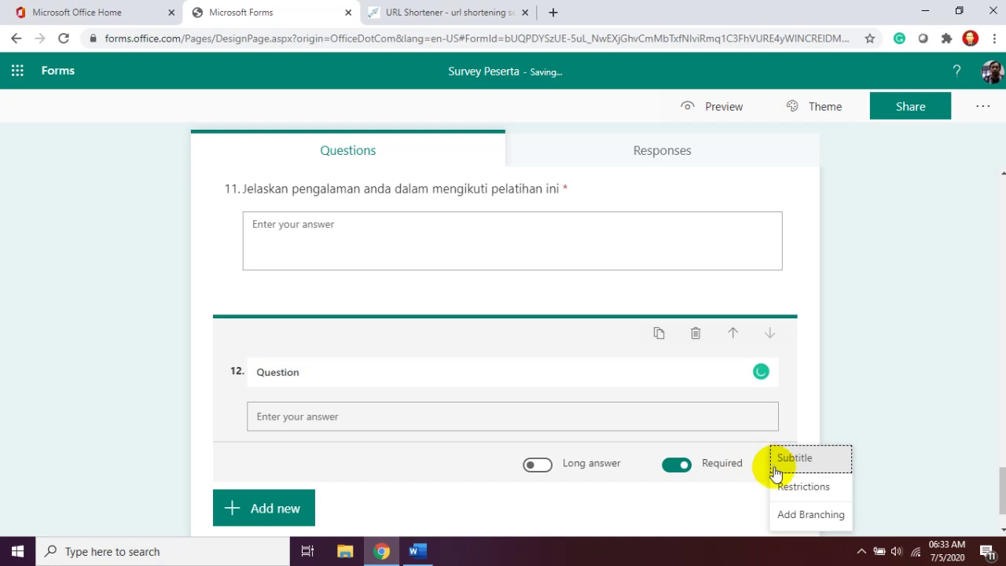
{"action": "left_click", "coordinate": [795, 523]}
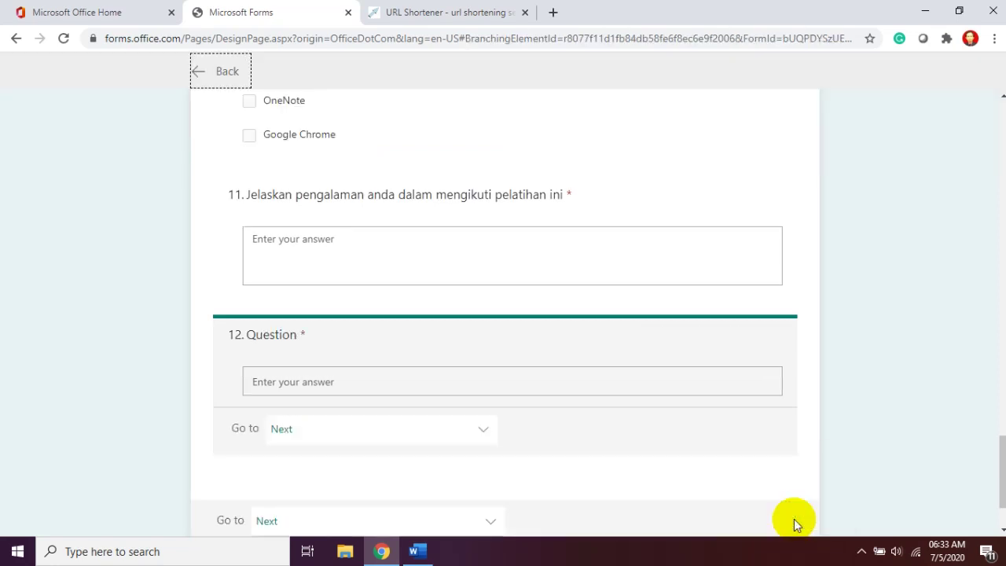
Review the branching destinations available for question 12 and choose Next.
{"action": "left_click", "coordinate": [484, 432]}
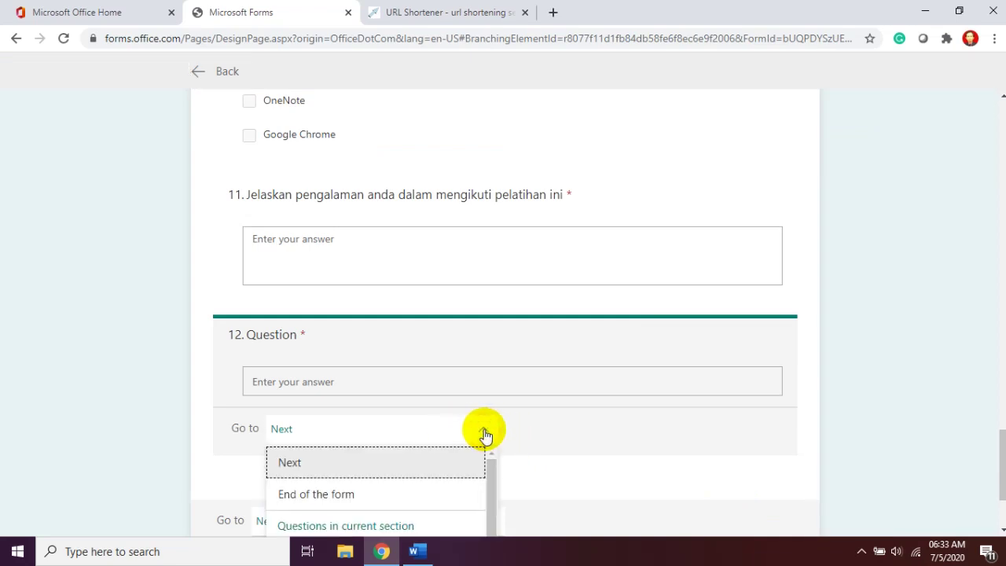
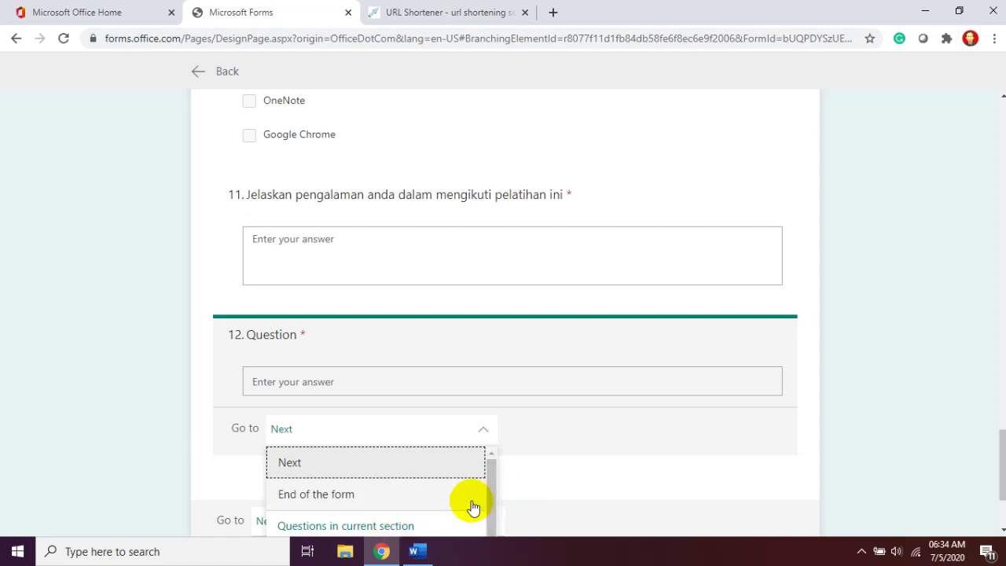
{"action": "key", "text": "Escape"}
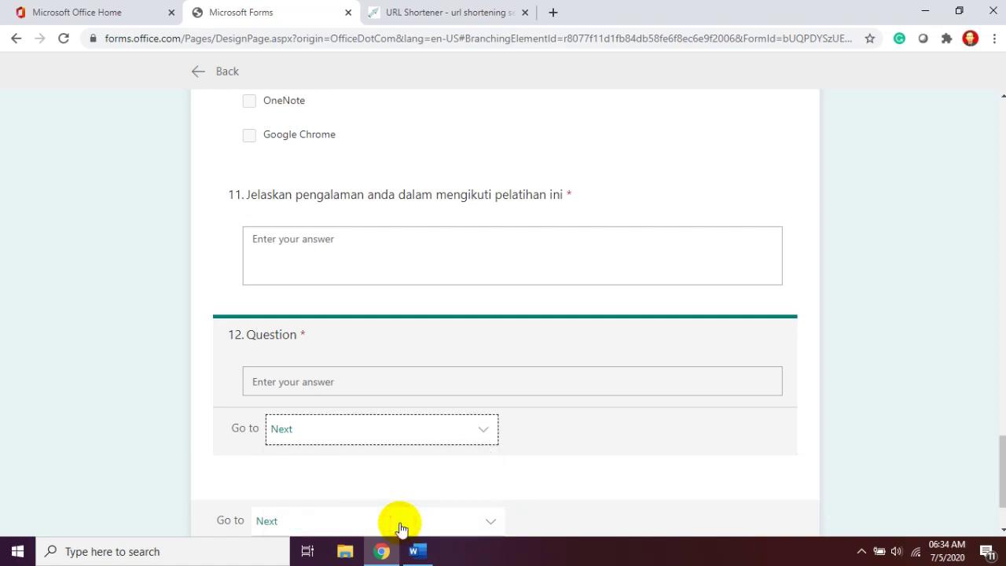
{"action": "left_click", "coordinate": [483, 434]}
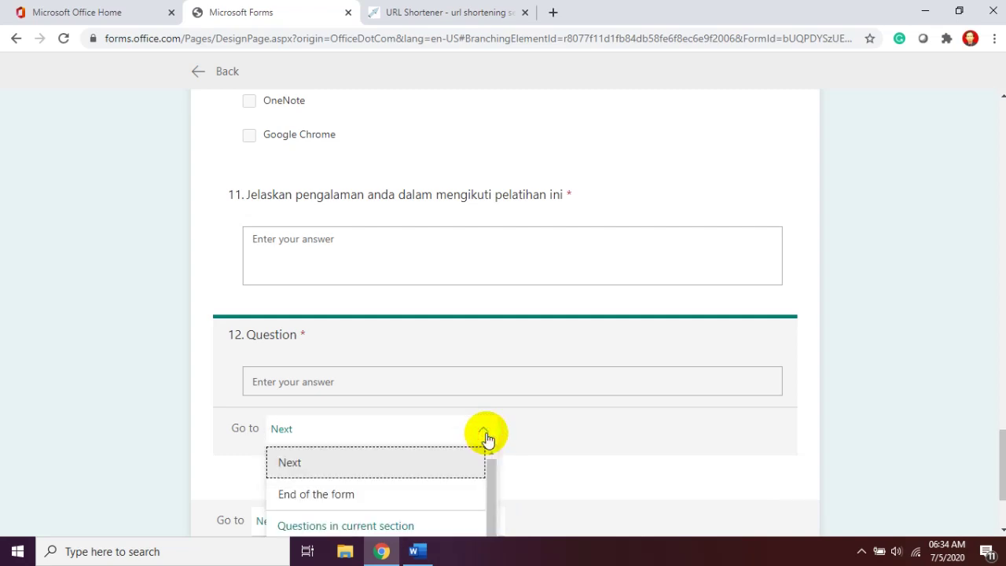
{"action": "left_click", "coordinate": [389, 469]}
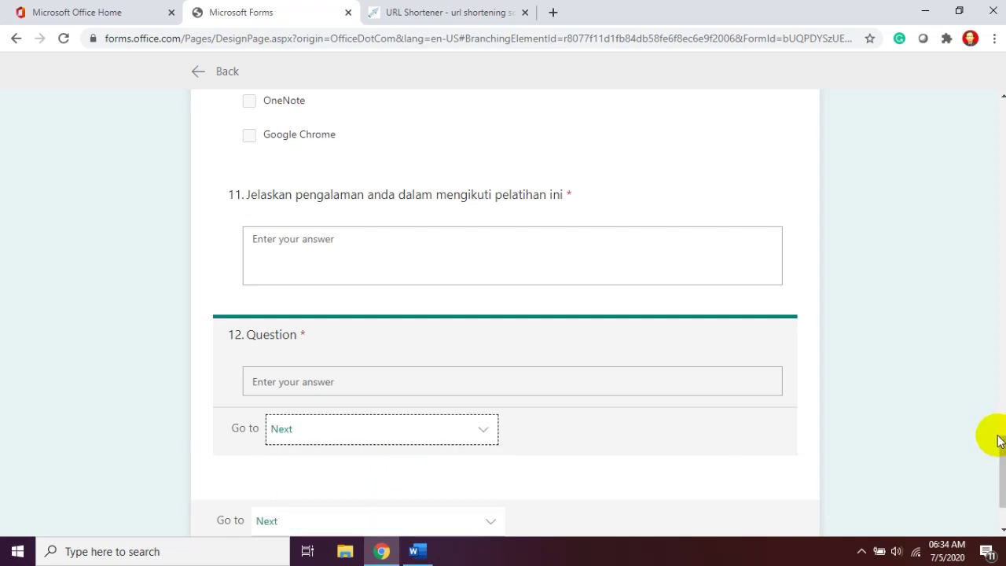
Set the branching destination at the end of the last section to Section 1.
{"action": "scroll", "coordinate": [998, 444], "scroll_direction": "down", "scroll_amount": 2}
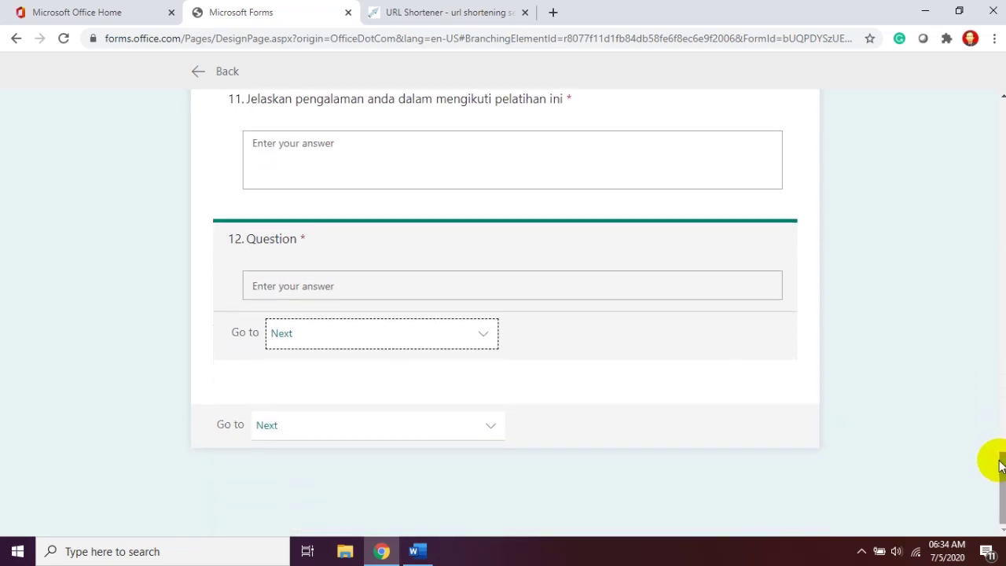
{"action": "left_click", "coordinate": [490, 427]}
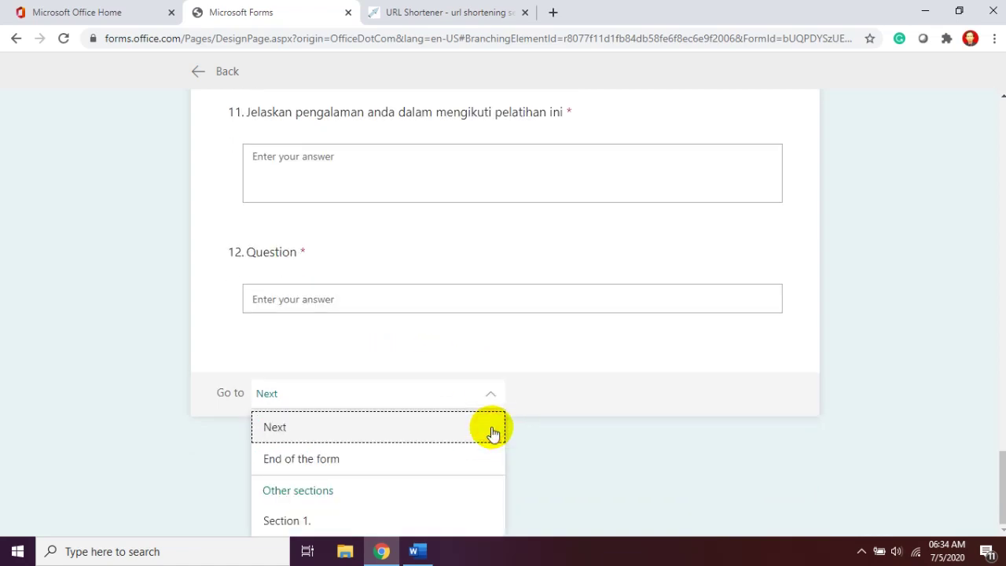
{"action": "left_click", "coordinate": [304, 520]}
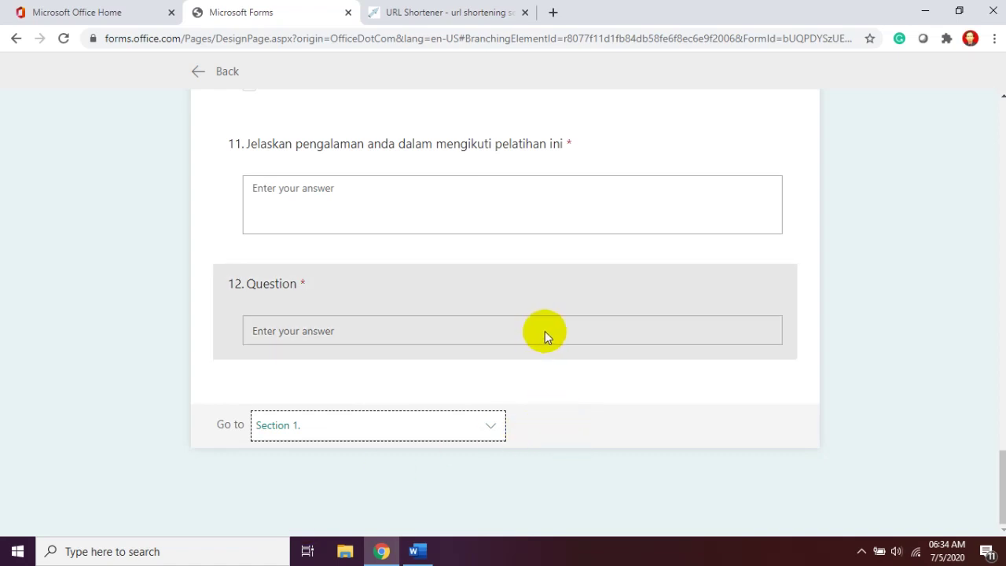
Compare the branching settings of questions 11 and 12 and reselect Section 1 as the last section's destination.
{"action": "left_click", "coordinate": [546, 332]}
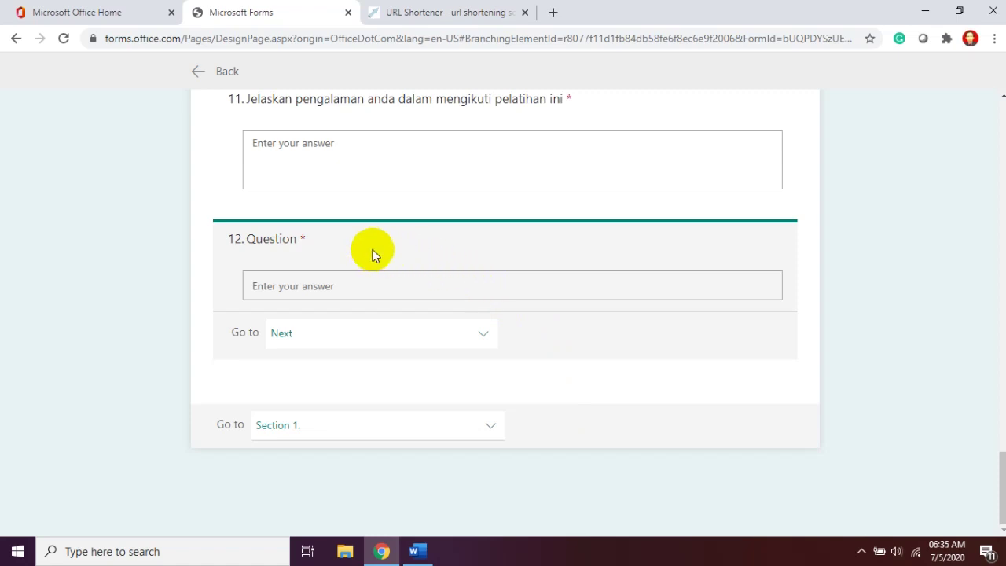
{"action": "double_click", "coordinate": [292, 250]}
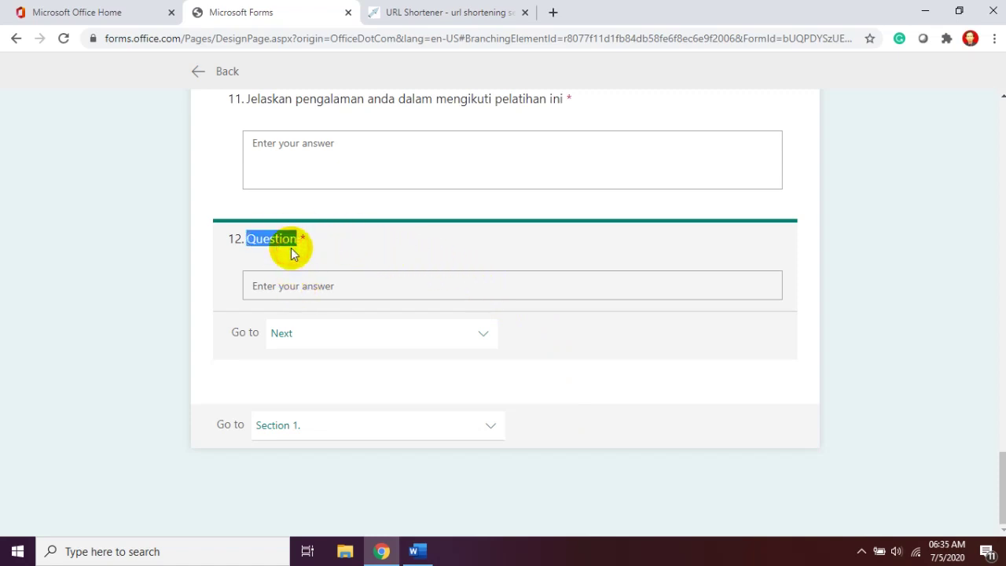
{"action": "left_click", "coordinate": [298, 289]}
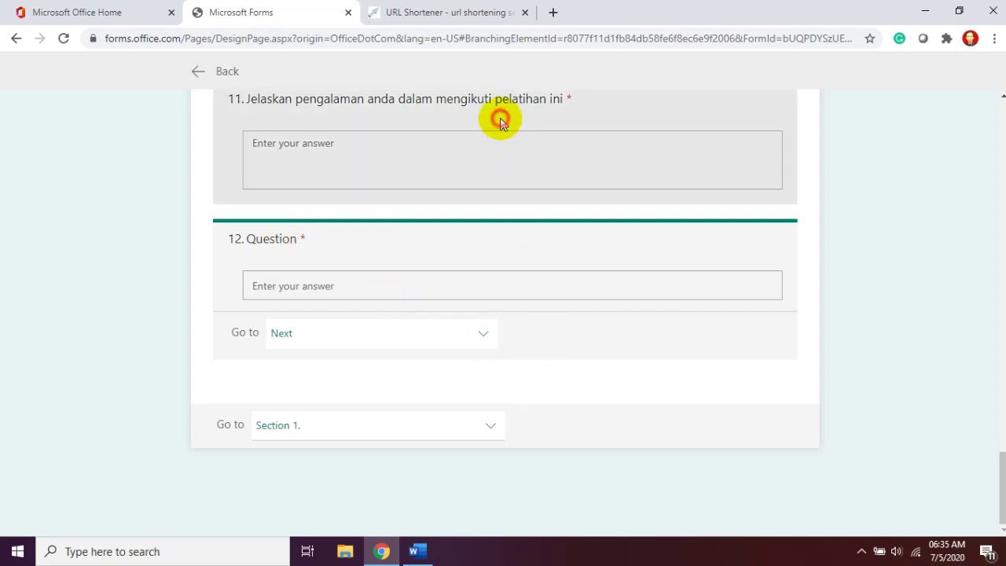
{"action": "left_click", "coordinate": [500, 118]}
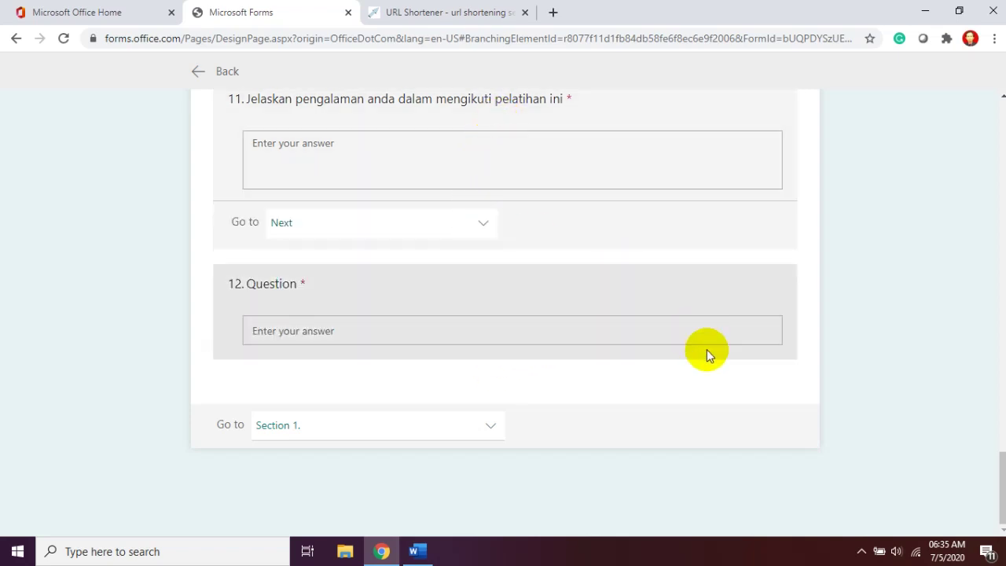
{"action": "mouse_move", "coordinate": [1001, 501]}
{"action": "left_mouse_down"}
{"action": "mouse_move", "coordinate": [1002, 284]}
{"action": "mouse_move", "coordinate": [1001, 511]}
{"action": "left_mouse_up"}
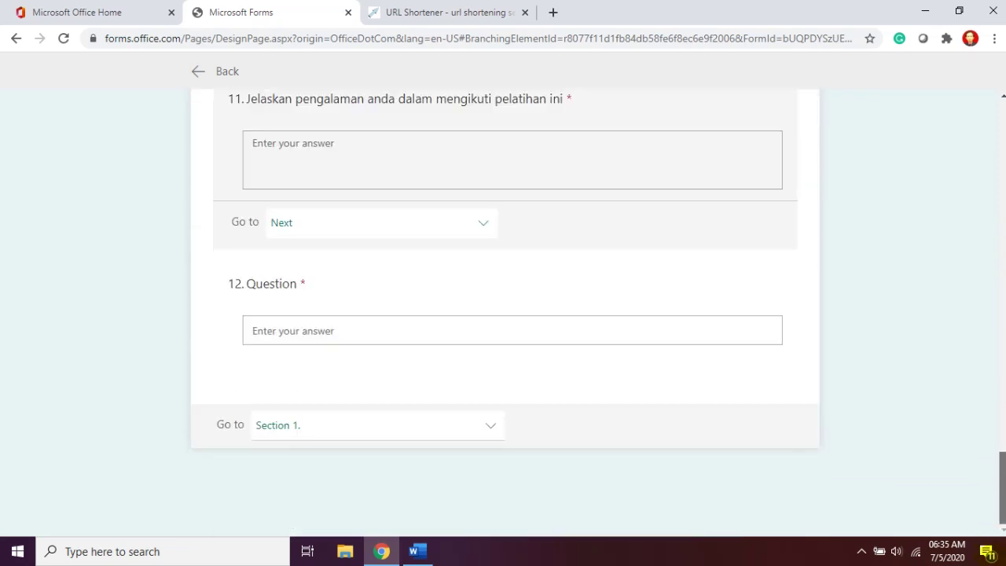
{"action": "left_click", "coordinate": [493, 429]}
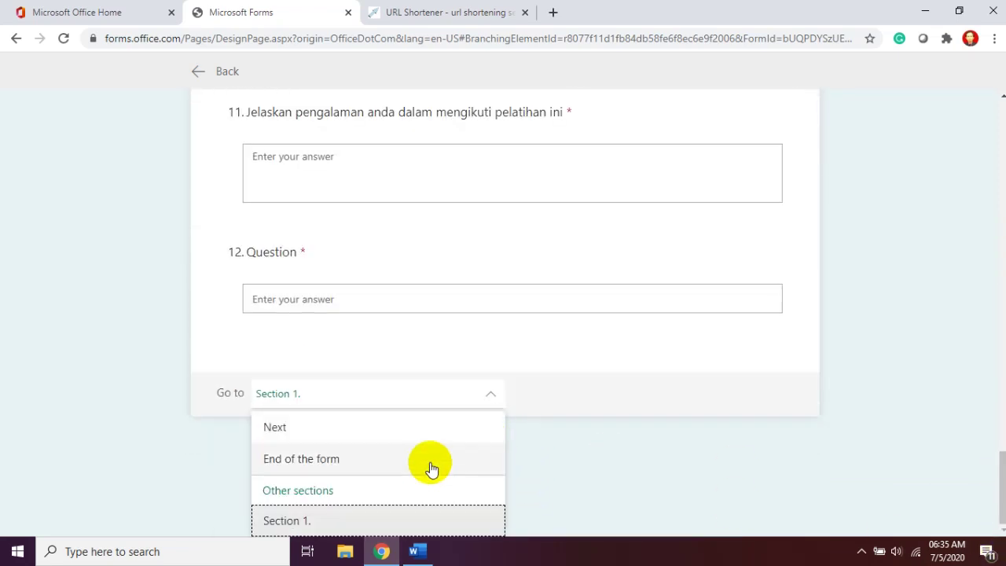
{"action": "left_click", "coordinate": [330, 521]}
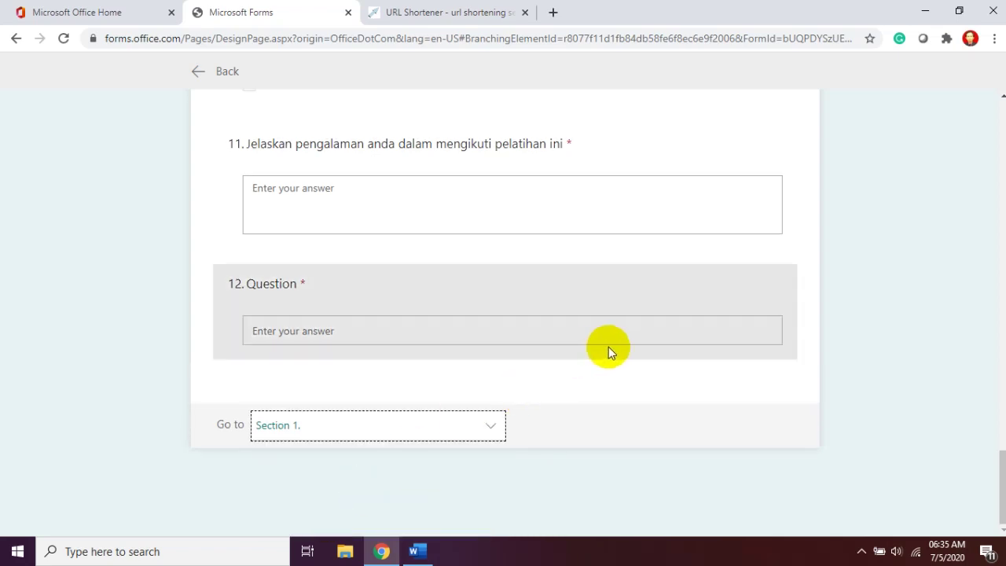
{"action": "left_click", "coordinate": [588, 332]}
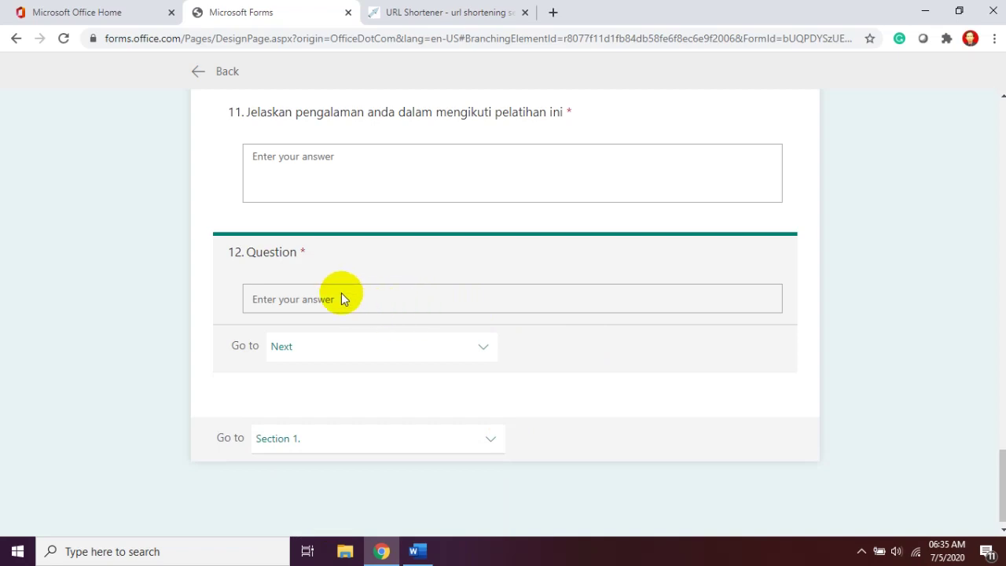
{"action": "left_click", "coordinate": [313, 185]}
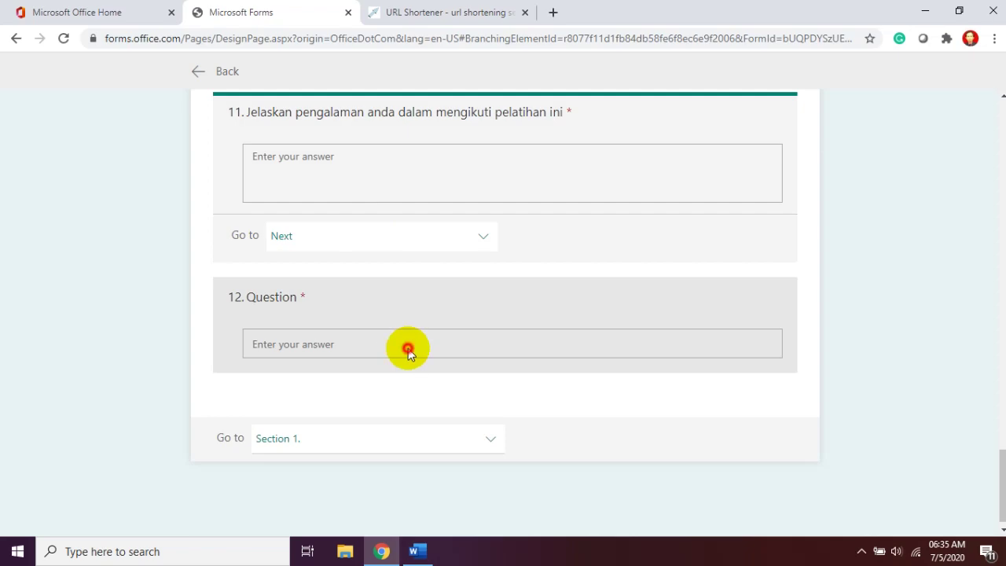
{"action": "left_click", "coordinate": [407, 352]}
Reset the form's branching options, return to the form editor and delete the blank question 12.
{"action": "scroll", "coordinate": [1002, 483], "scroll_direction": "up", "scroll_amount": 5}
{"action": "scroll", "coordinate": [503, 314], "scroll_direction": "up", "scroll_amount": 10}
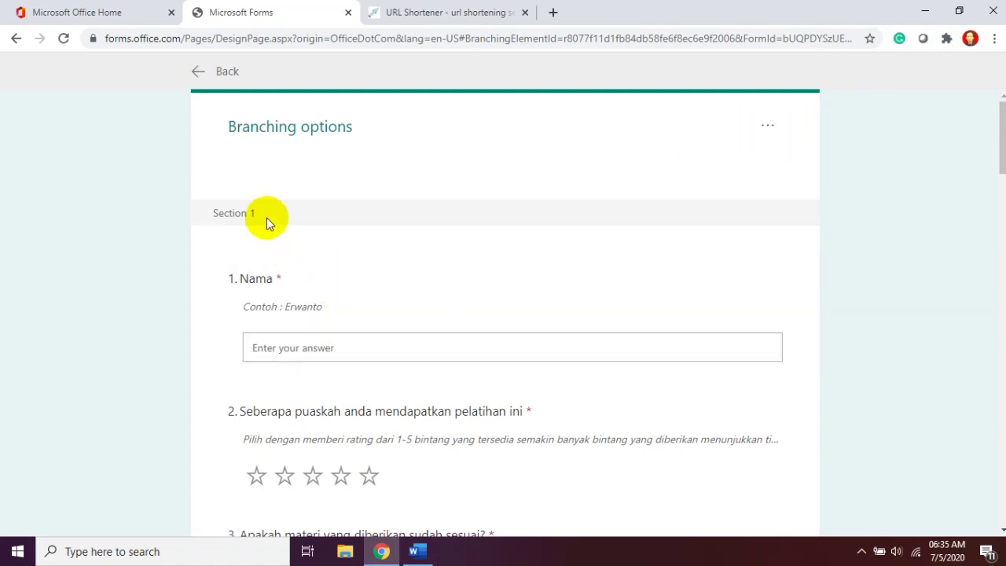
{"action": "left_click", "coordinate": [770, 127]}
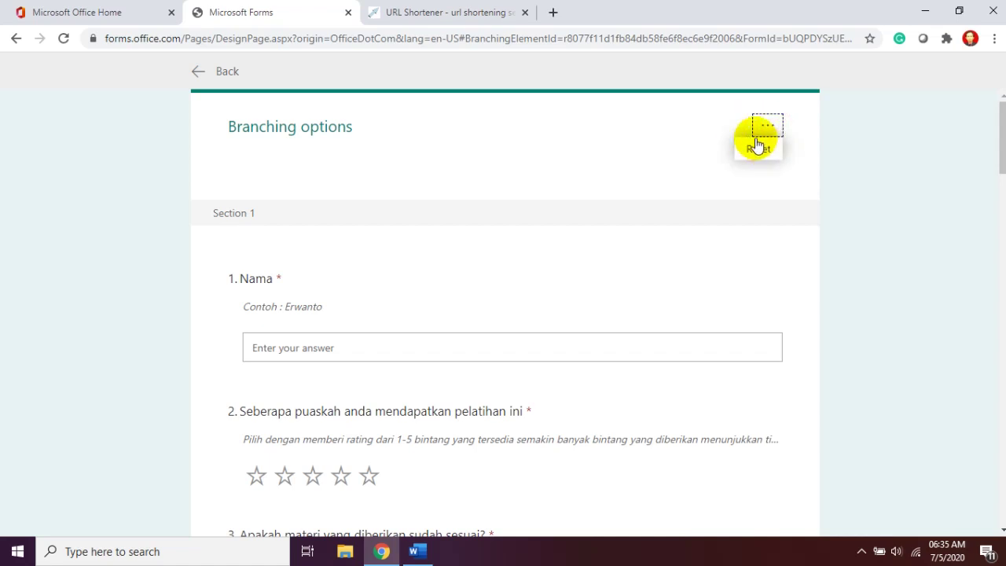
{"action": "left_click", "coordinate": [758, 150]}
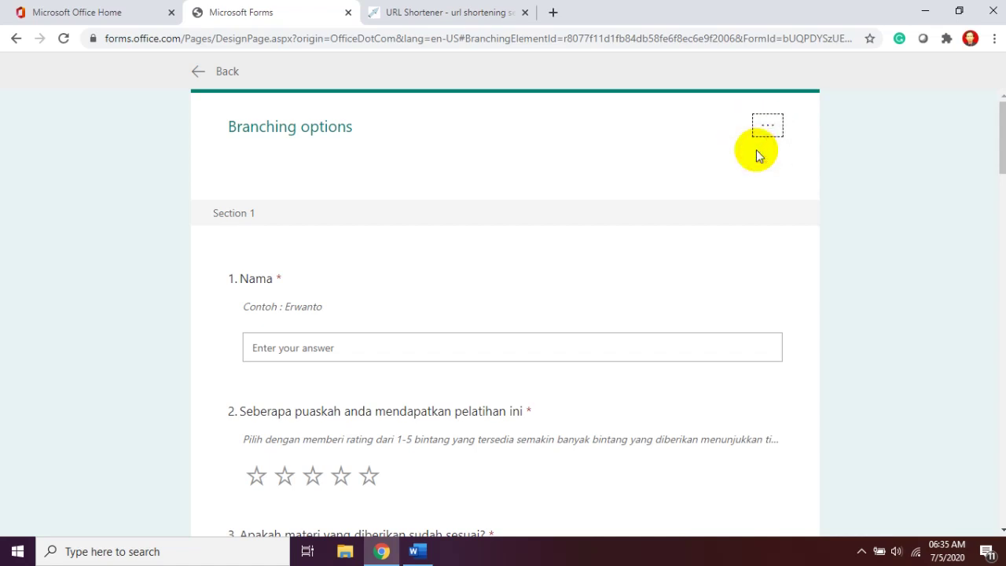
{"action": "left_click", "coordinate": [202, 71]}
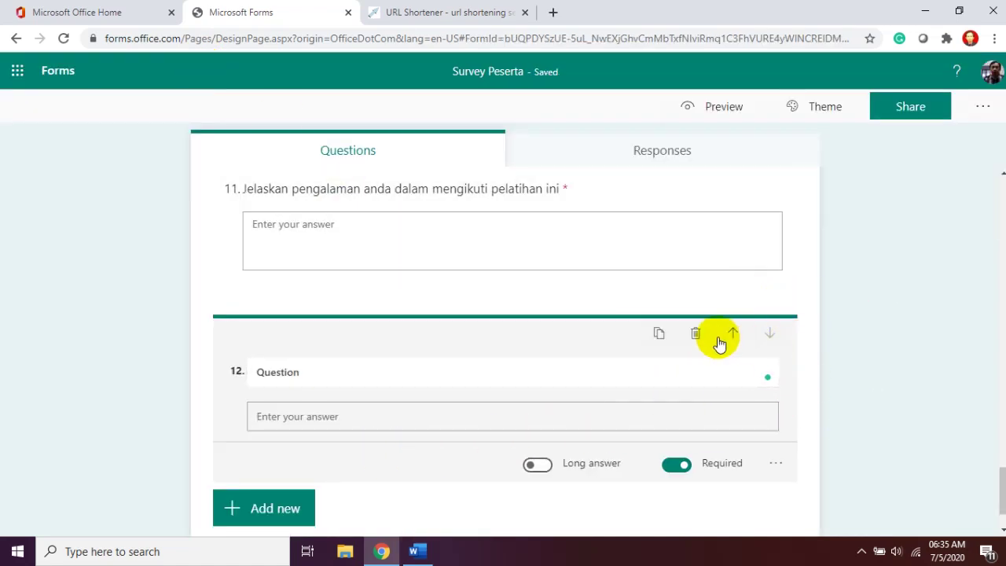
{"action": "left_click", "coordinate": [694, 334]}
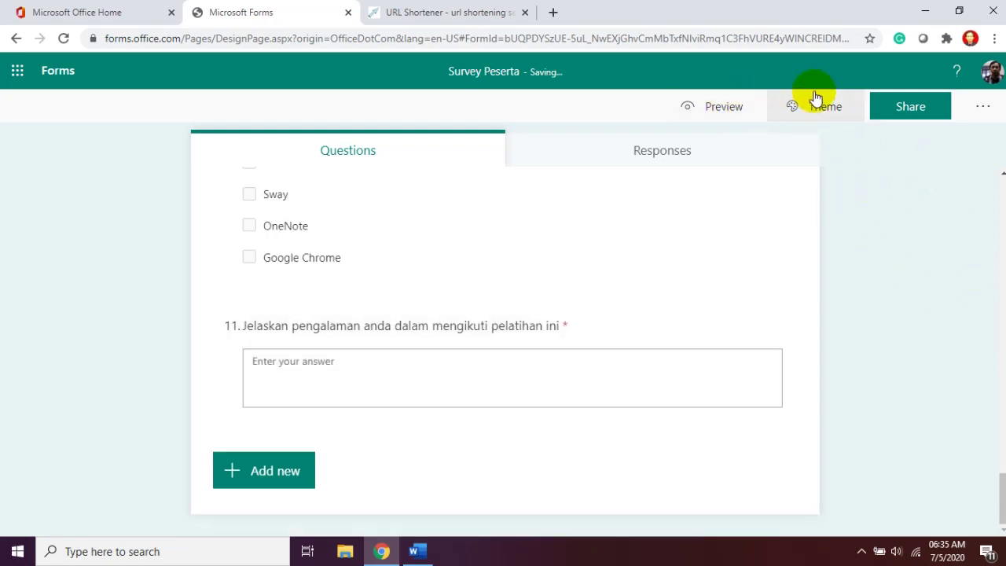
Open the form's sharing options and copy the response link for people in the organization.
{"action": "left_click", "coordinate": [927, 111]}
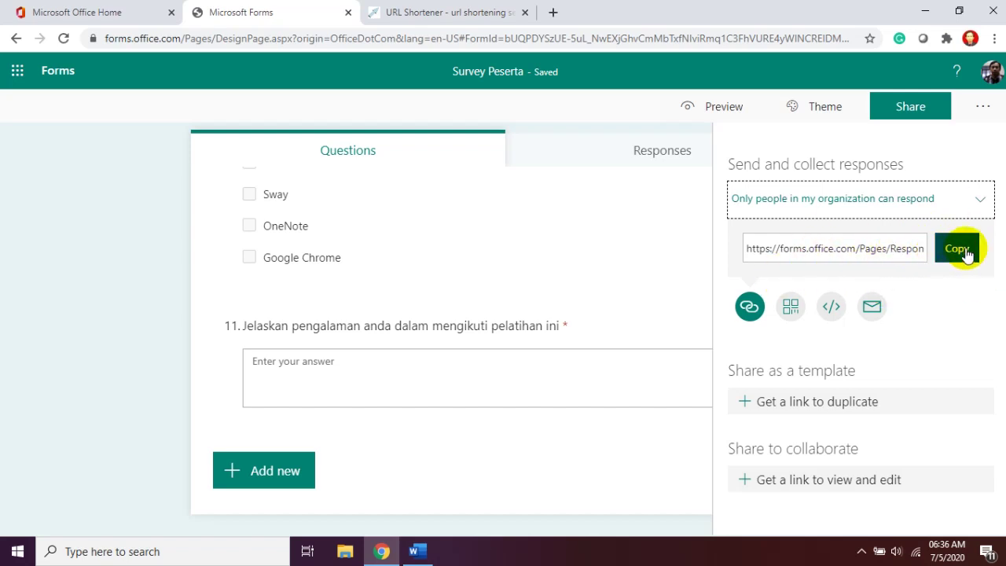
{"action": "left_click", "coordinate": [960, 253]}
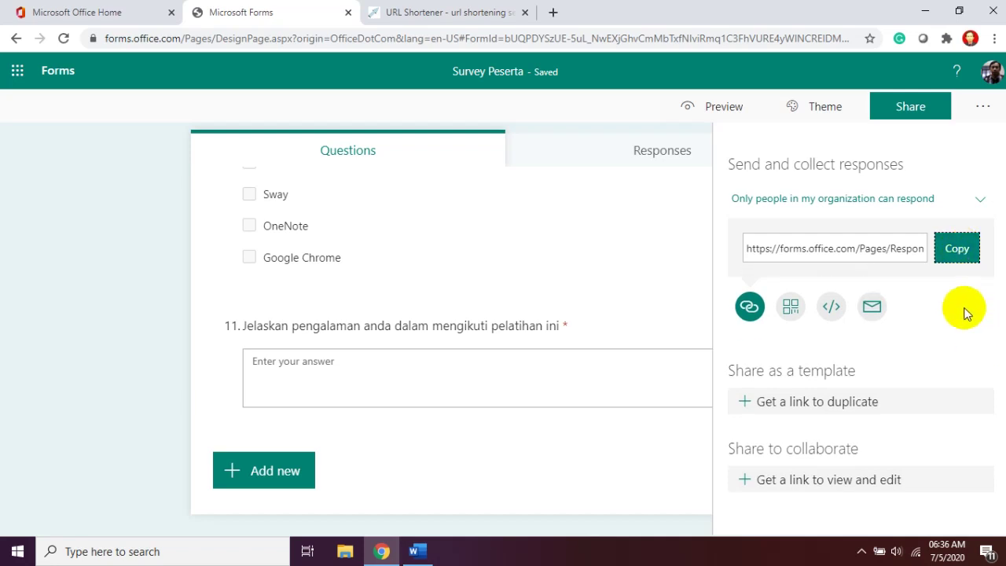
Open the form settings and limit the survey to one response per person.
{"action": "left_click", "coordinate": [977, 112]}
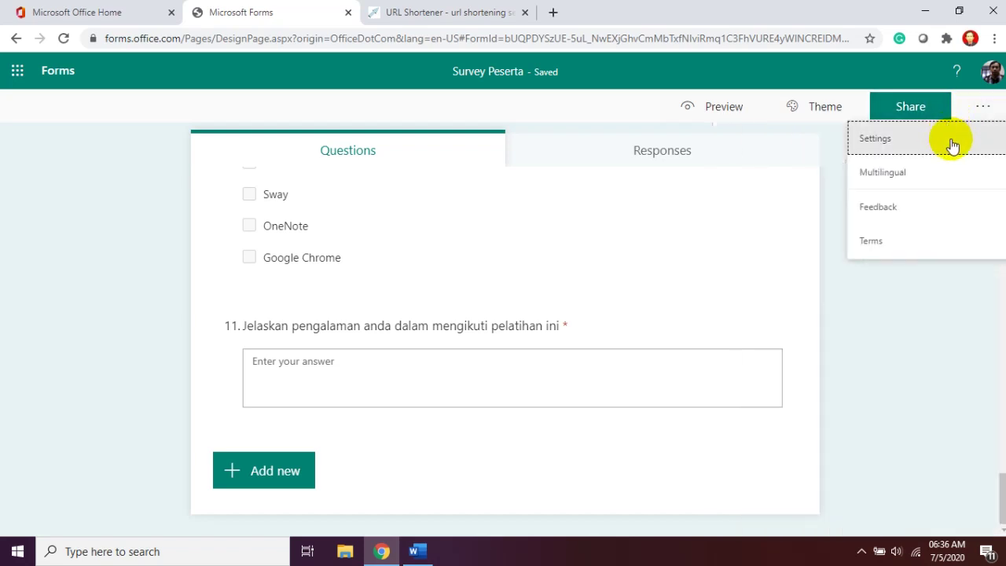
{"action": "left_click", "coordinate": [950, 139]}
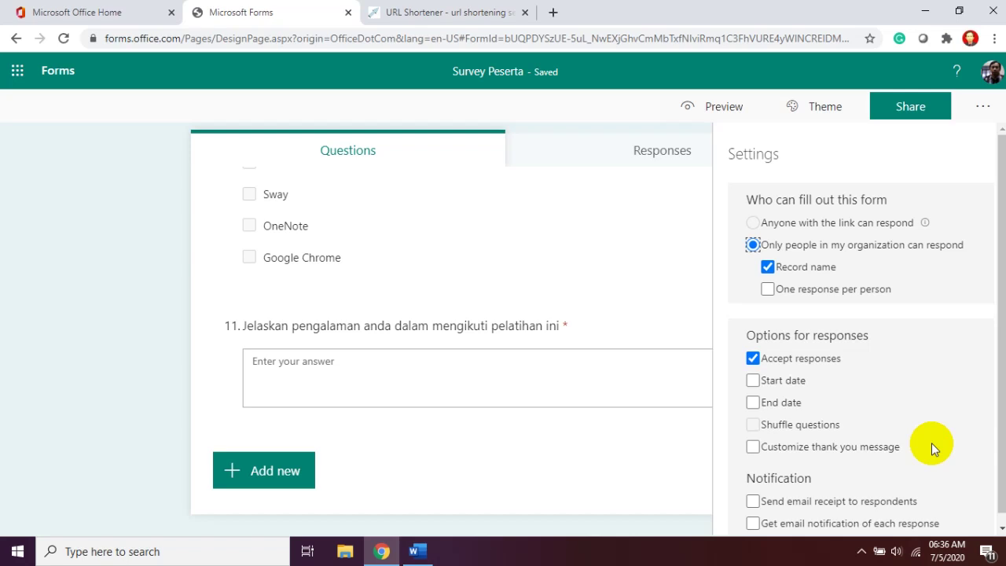
{"action": "left_click", "coordinate": [768, 289]}
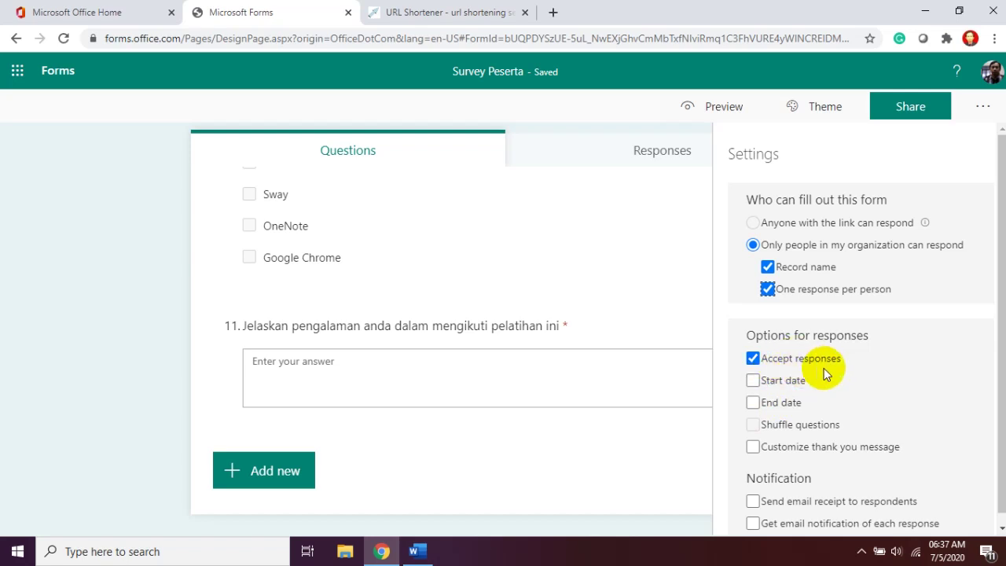
Turn off accepting responses and set the message to recipients to "Mohon maaf survey sudah dituup".
{"action": "left_click", "coordinate": [754, 357]}
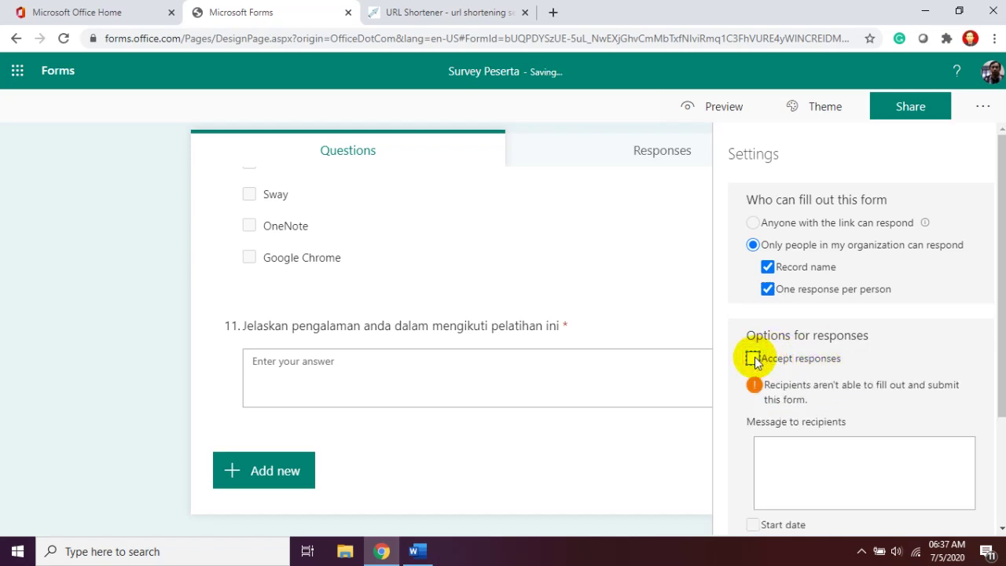
{"action": "left_click", "coordinate": [778, 451]}
{"action": "type", "text": "Moh"}
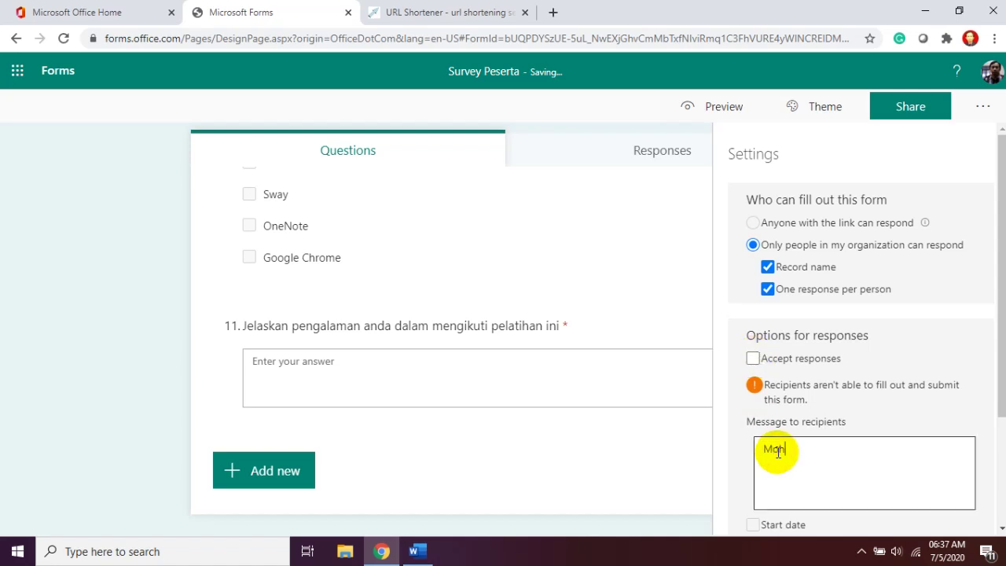
{"action": "type", "text": "on maaf survey sudah dituup"}
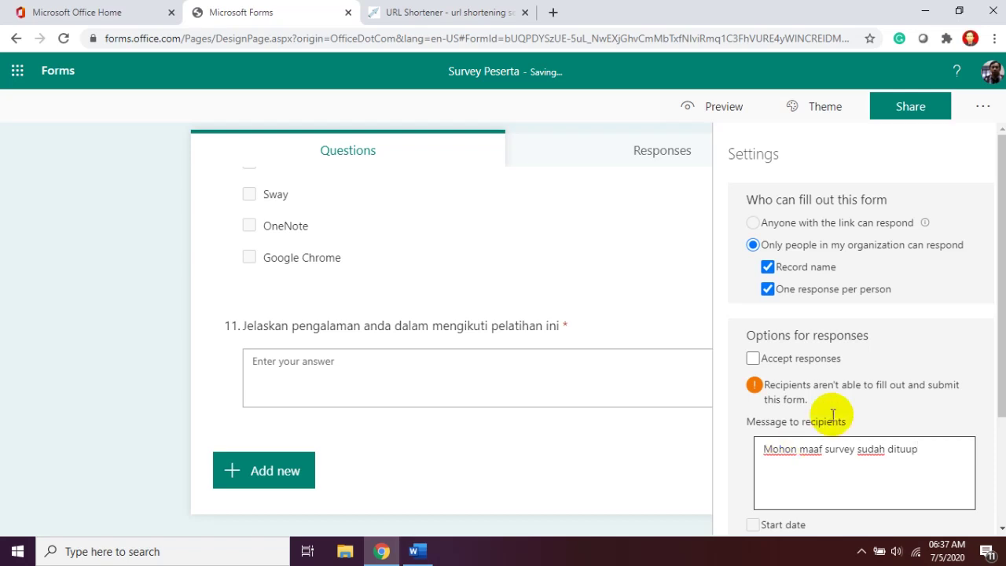
Turn accepting responses back on for the survey.
{"action": "left_click", "coordinate": [754, 358]}
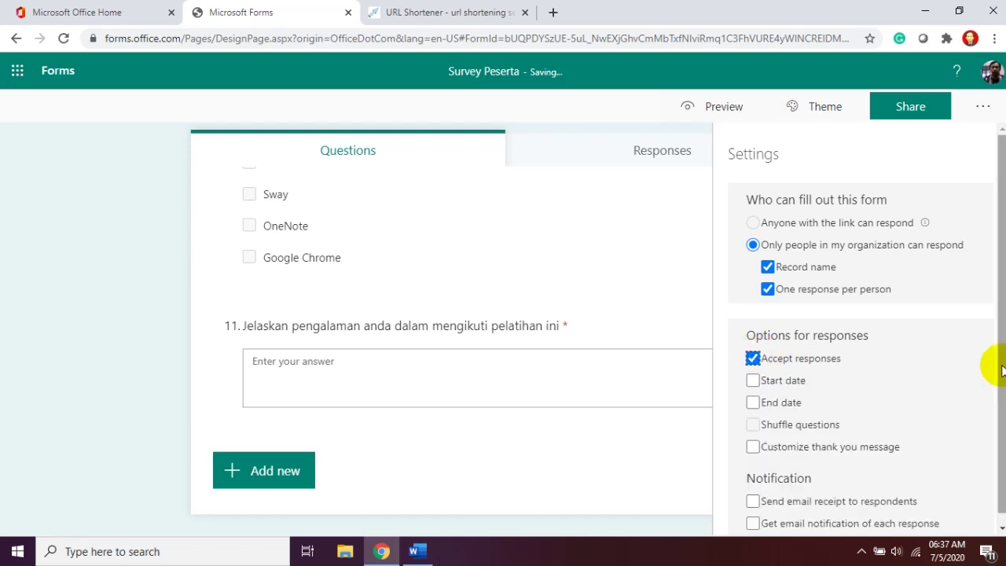
{"action": "left_click_drag", "start_coordinate": [1001, 368], "coordinate": [1002, 405]}
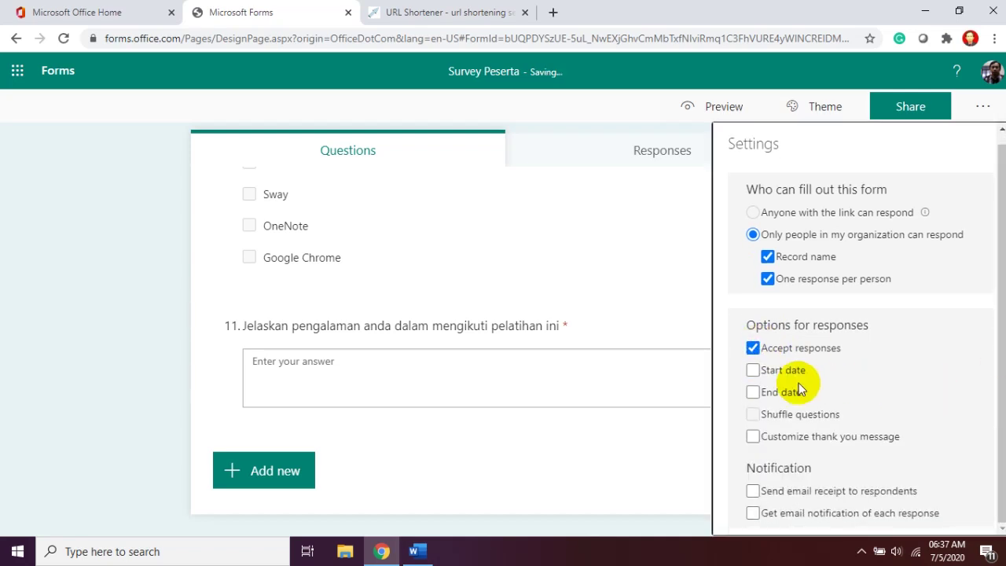
Enable a start date and an end date for responses, and switch both off again.
{"action": "left_click", "coordinate": [753, 370]}
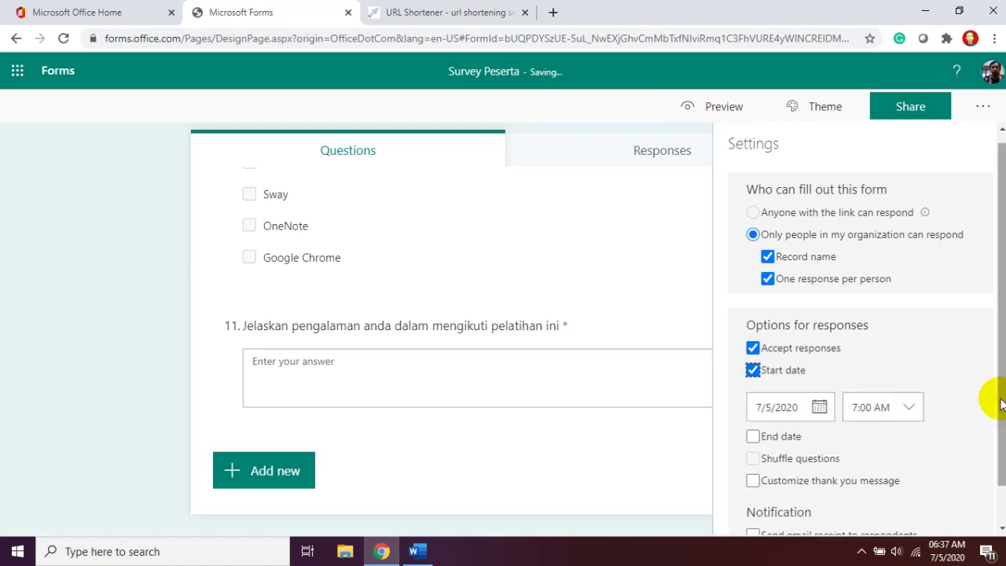
{"action": "left_click_drag", "start_coordinate": [989, 400], "coordinate": [999, 461]}
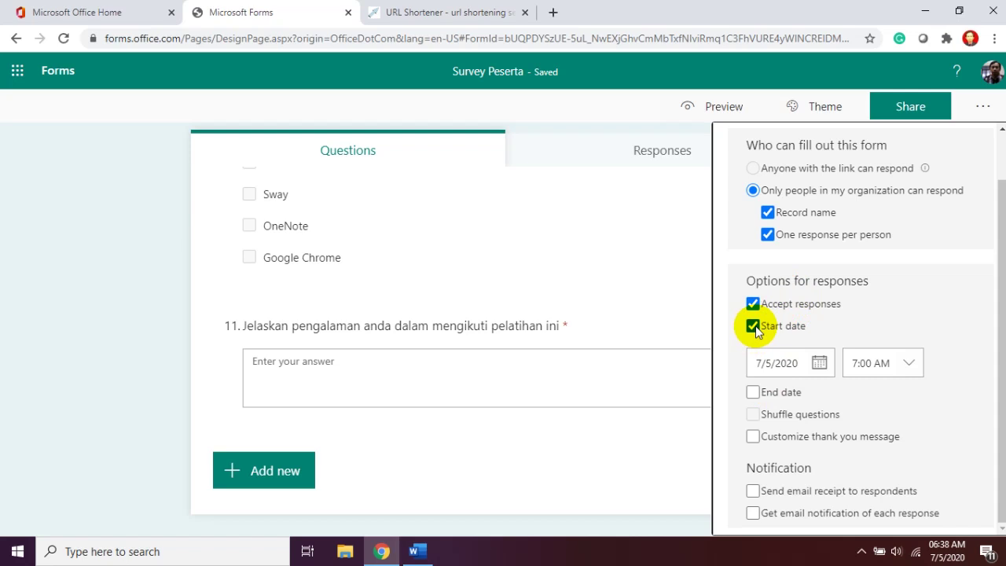
{"action": "left_click", "coordinate": [754, 394]}
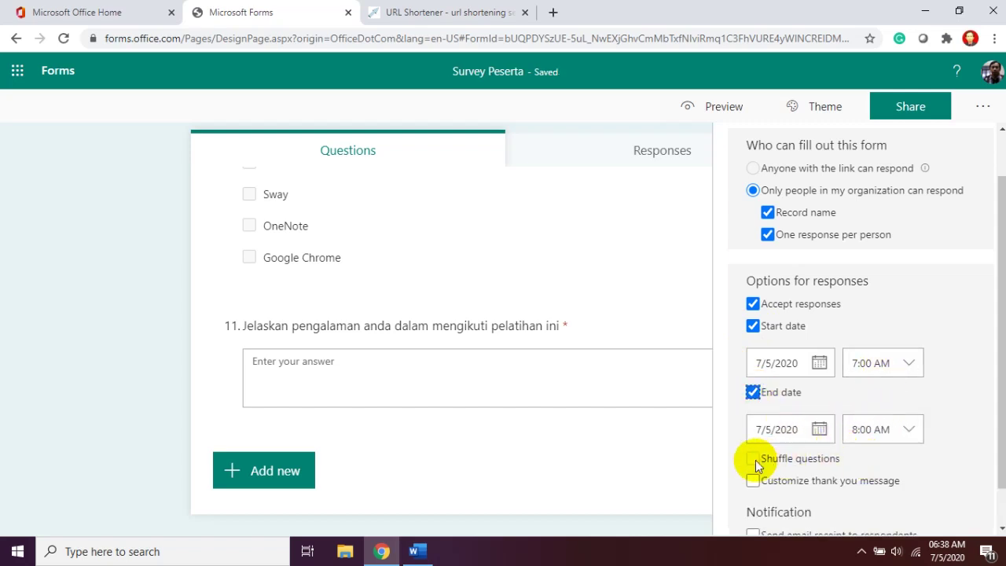
{"action": "left_click", "coordinate": [751, 392]}
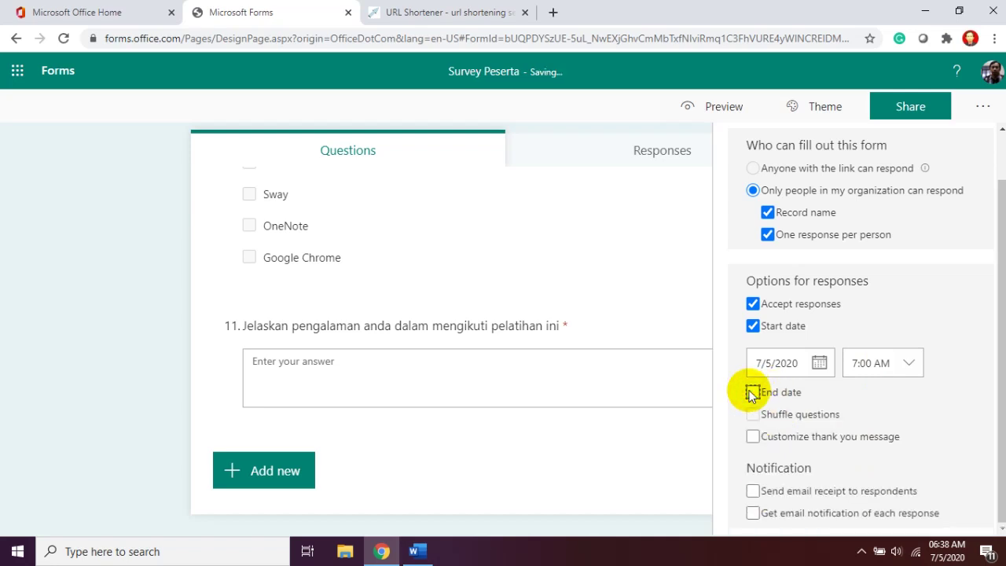
{"action": "left_click", "coordinate": [754, 327]}
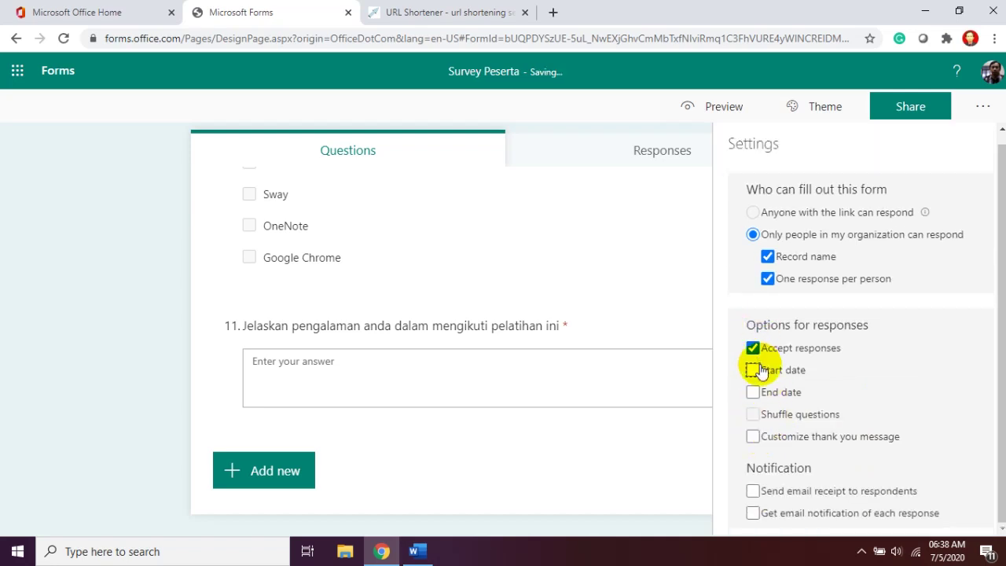
Enable a customized thank you message and replace its text with "Terimakasiah atas respon anda".
{"action": "left_click", "coordinate": [752, 436]}
{"action": "left_click", "coordinate": [772, 372]}
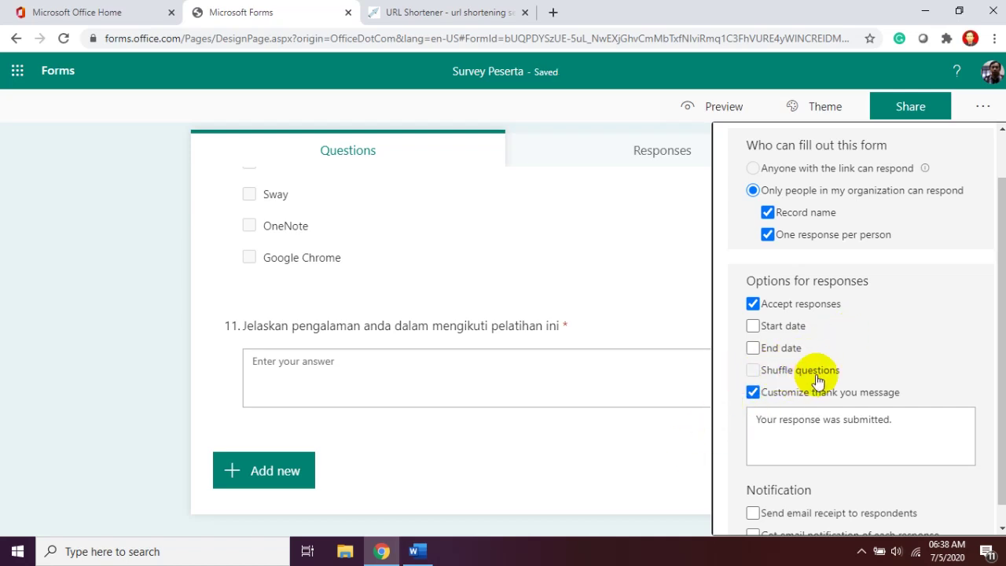
{"action": "triple_click", "coordinate": [848, 424]}
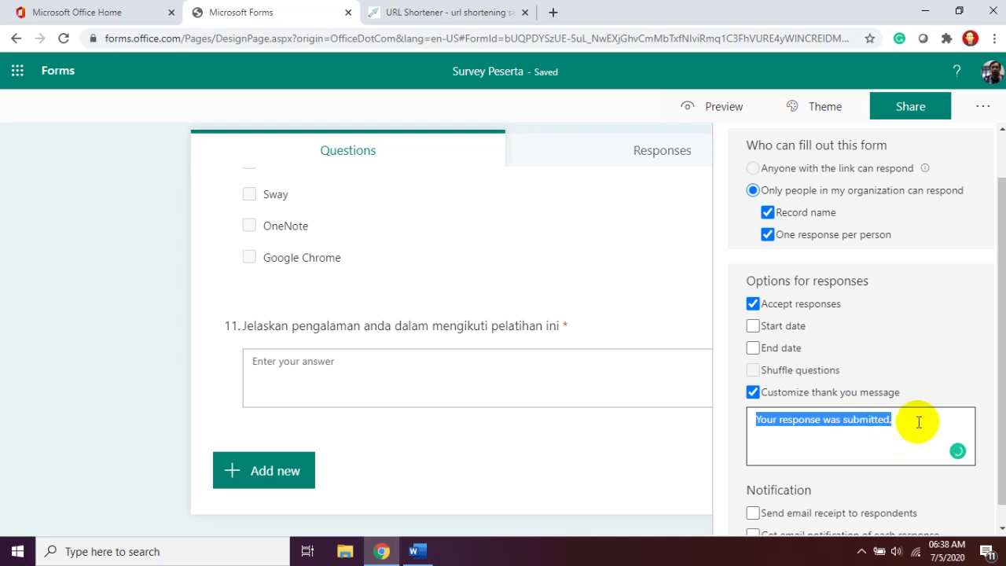
{"action": "key", "text": "BackSpace"}
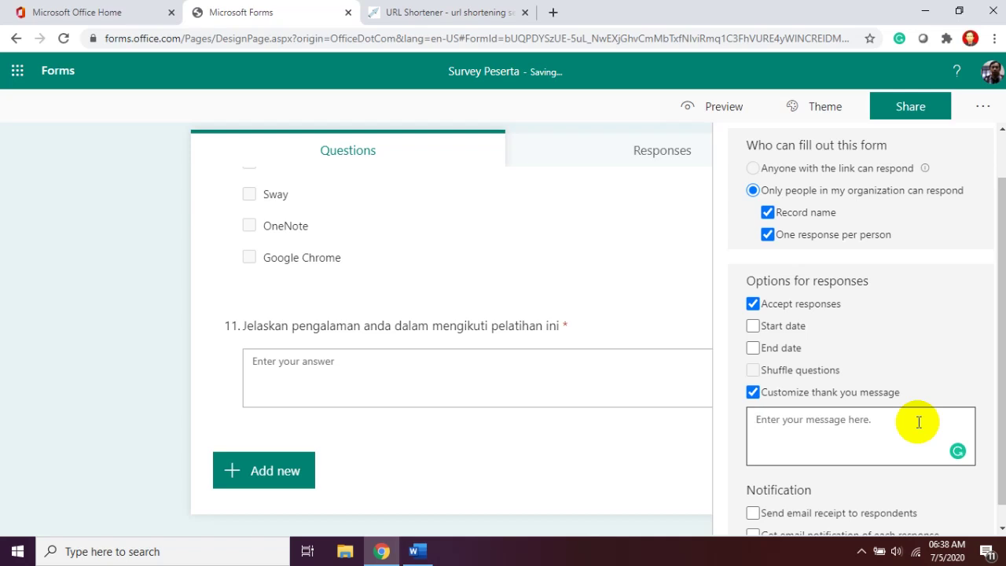
{"action": "type", "text": "Terim"}
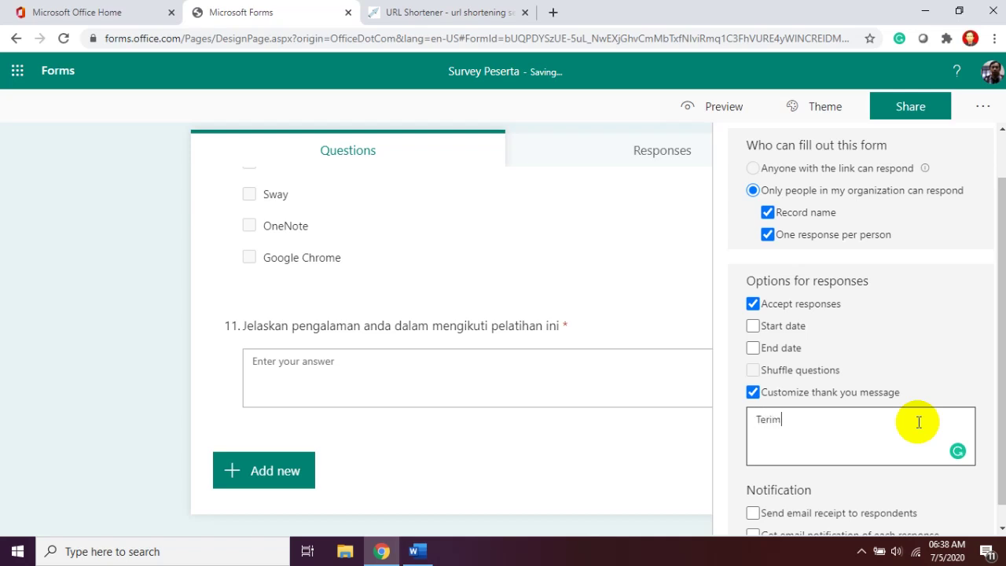
{"action": "type", "text": "akasiah atas "}
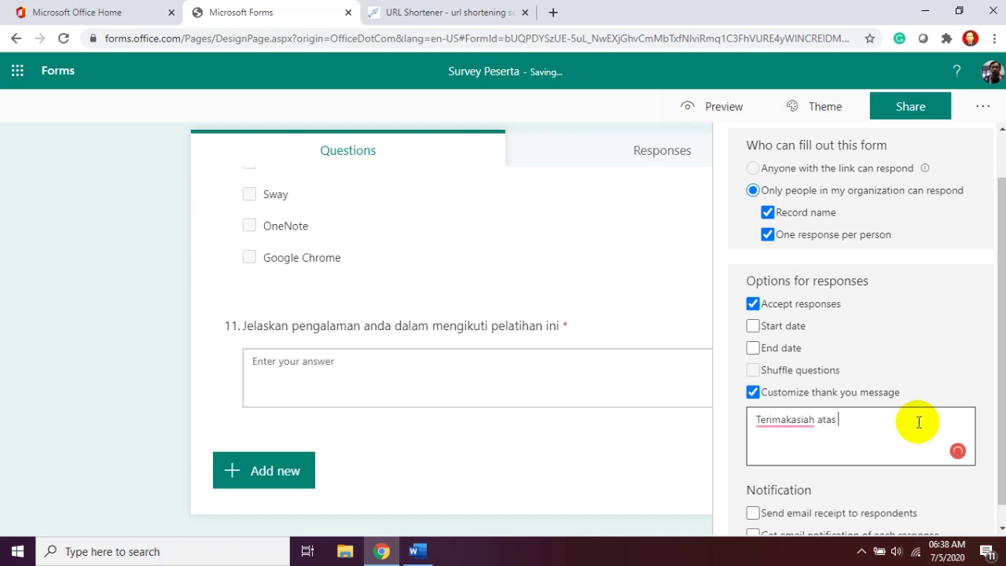
{"action": "type", "text": "respon anada"}
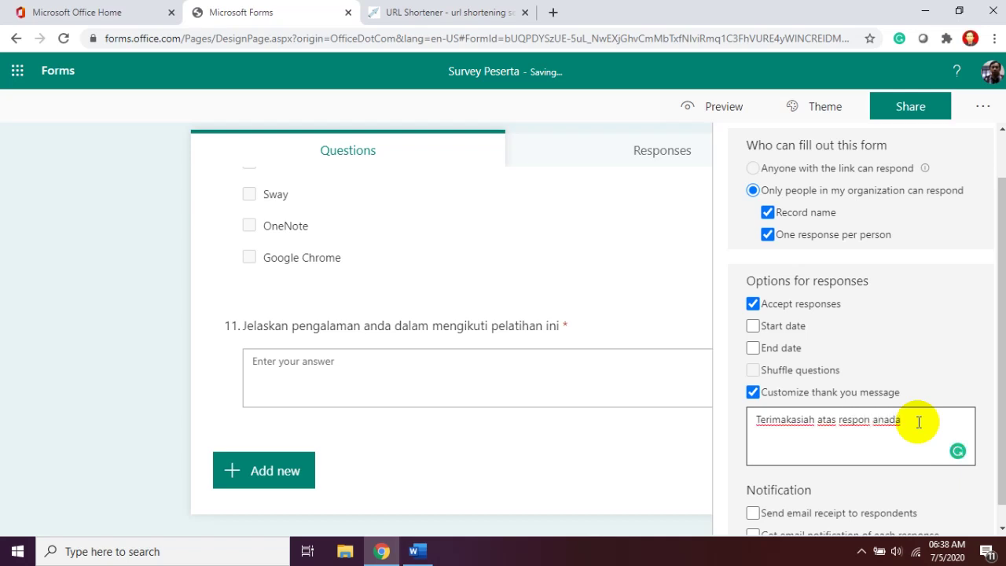
{"action": "key", "text": "BackSpace"}
Enable email receipts for respondents and email notification of each response.
{"action": "left_click_drag", "start_coordinate": [1002, 421], "coordinate": [1001, 440]}
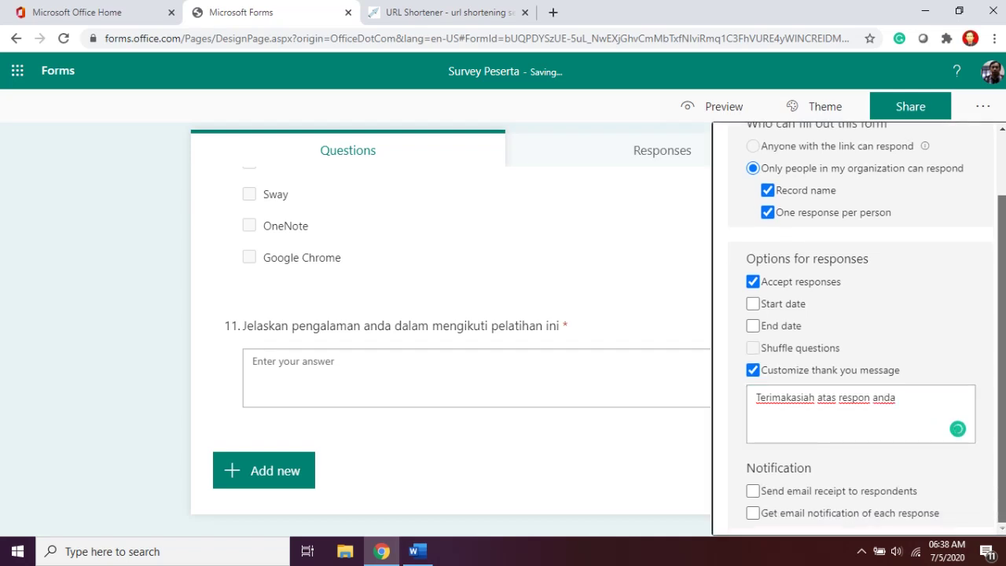
{"action": "left_click", "coordinate": [753, 490]}
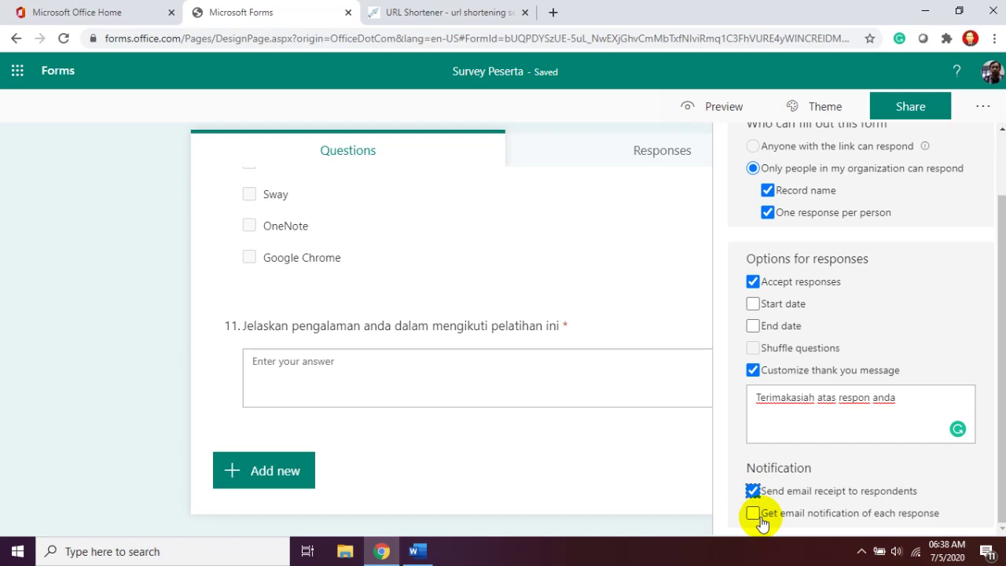
{"action": "left_click", "coordinate": [754, 514]}
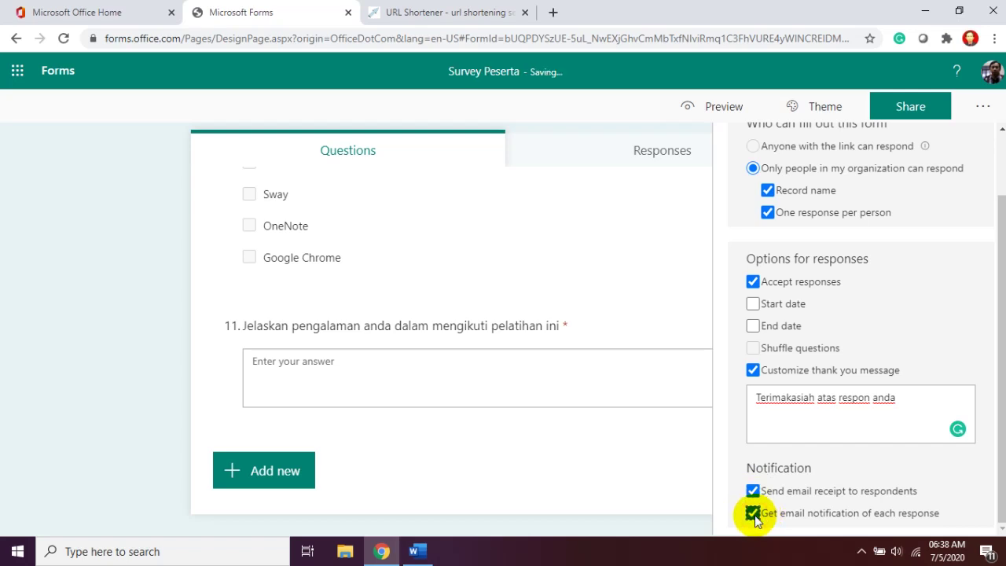
Open the form's sharing options and download its QR code as the PNG image "Survey Peserta".
{"action": "left_click", "coordinate": [942, 114]}
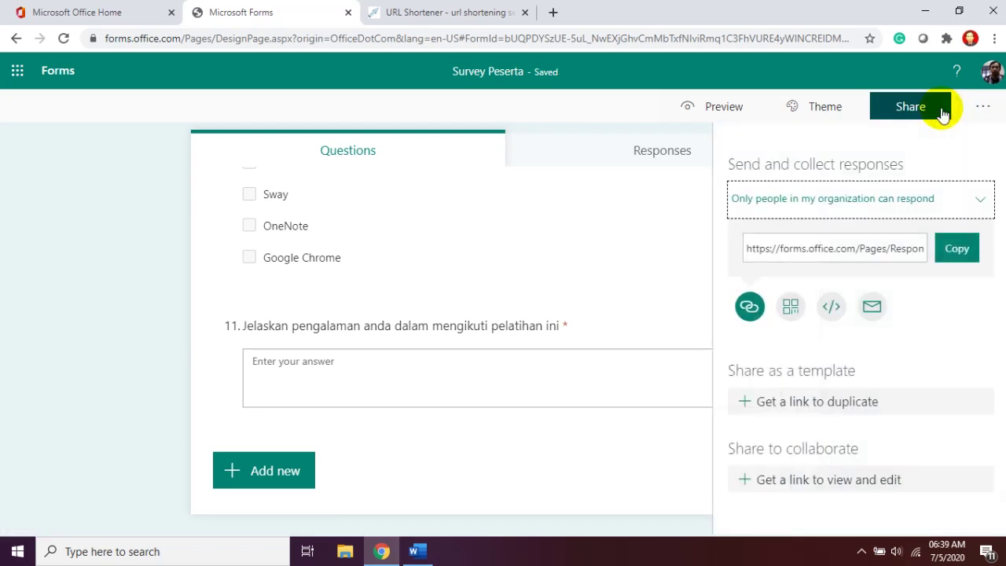
{"action": "left_click", "coordinate": [791, 306]}
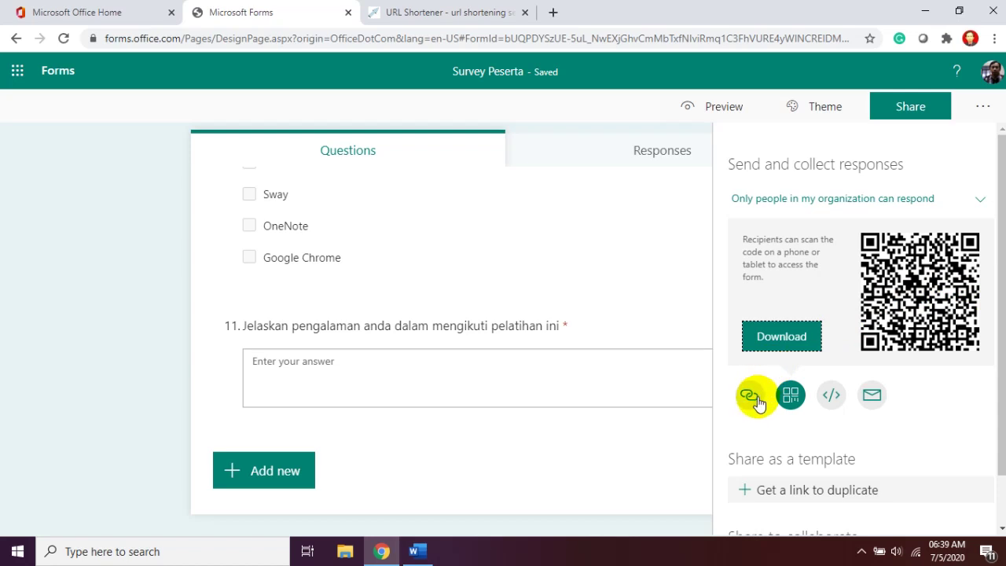
{"action": "left_click", "coordinate": [772, 348]}
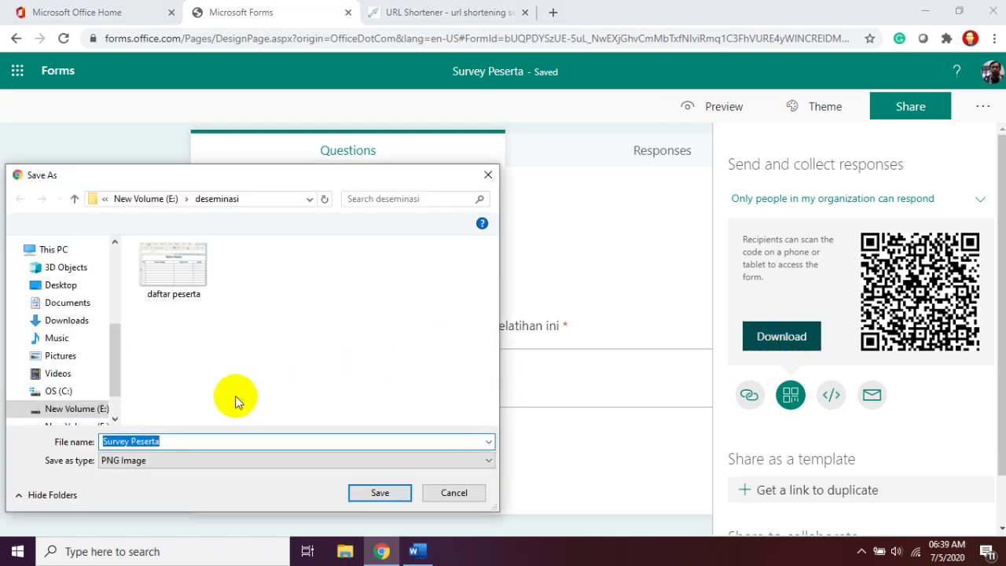
{"action": "left_click", "coordinate": [381, 494]}
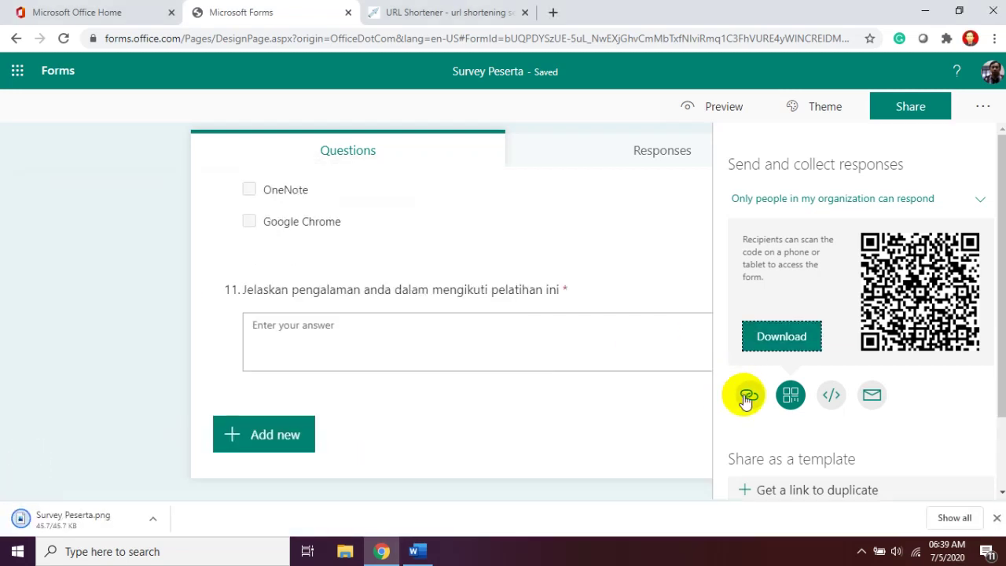
Copy the form's response link and paste it as the long URL in the gg.gg URL Shortener.
{"action": "left_click", "coordinate": [749, 397]}
{"action": "left_click", "coordinate": [958, 249]}
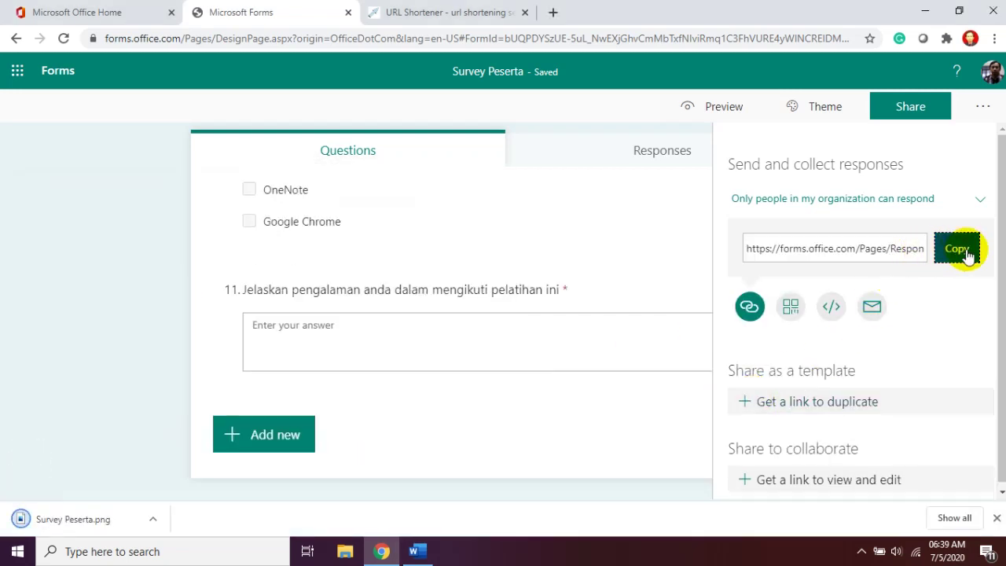
{"action": "left_click", "coordinate": [957, 253]}
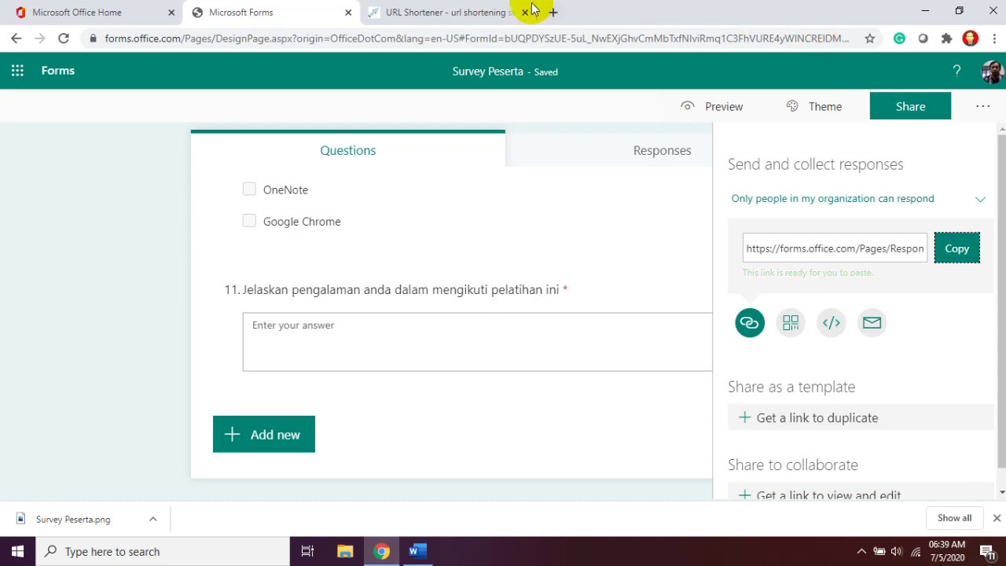
{"action": "left_click", "coordinate": [461, 17]}
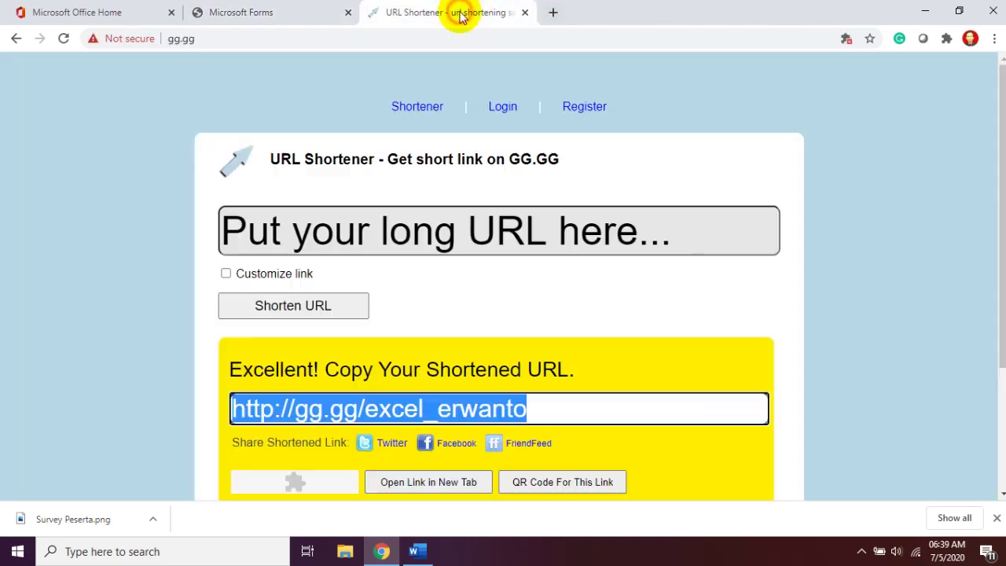
{"action": "left_click", "coordinate": [566, 247]}
{"action": "key", "text": "ctrl+v"}
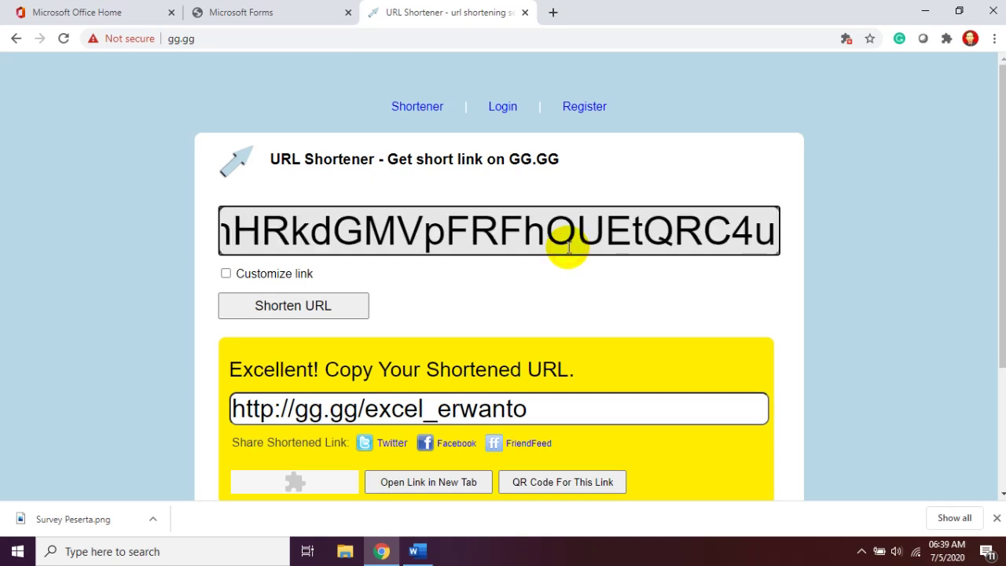
Customize the short link with the ending "surveyer1".
{"action": "left_click", "coordinate": [225, 273]}
{"action": "left_click", "coordinate": [406, 276]}
{"action": "type", "text": "sur"}
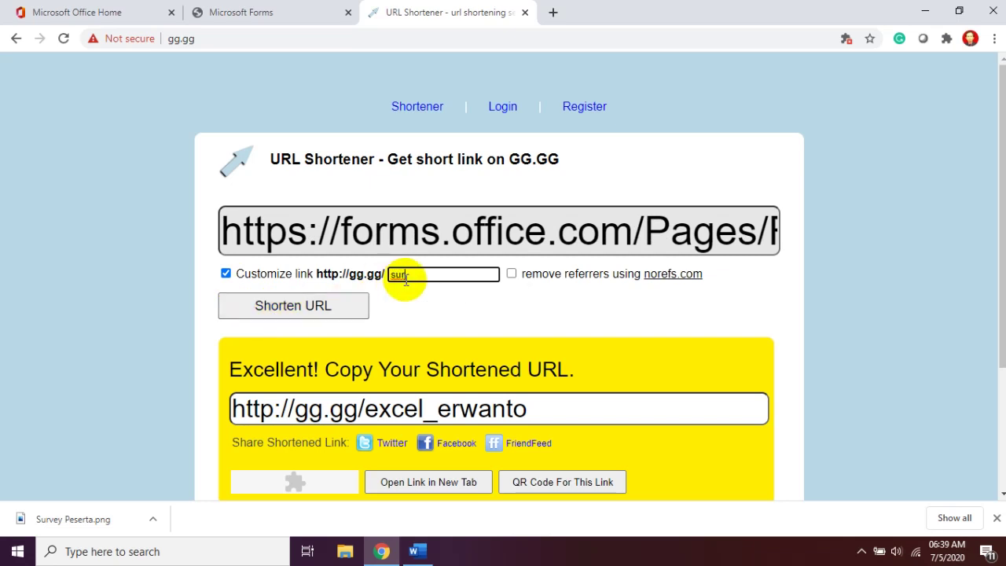
{"action": "type", "text": "veyer1"}
{"action": "key", "text": "Left"}
{"action": "key", "text": "Left"}
{"action": "key", "text": "Left"}
{"action": "key", "text": "Left"}
{"action": "key", "text": "Left"}
{"action": "key", "text": "BackSpace"}
{"action": "type", "text": "v"}
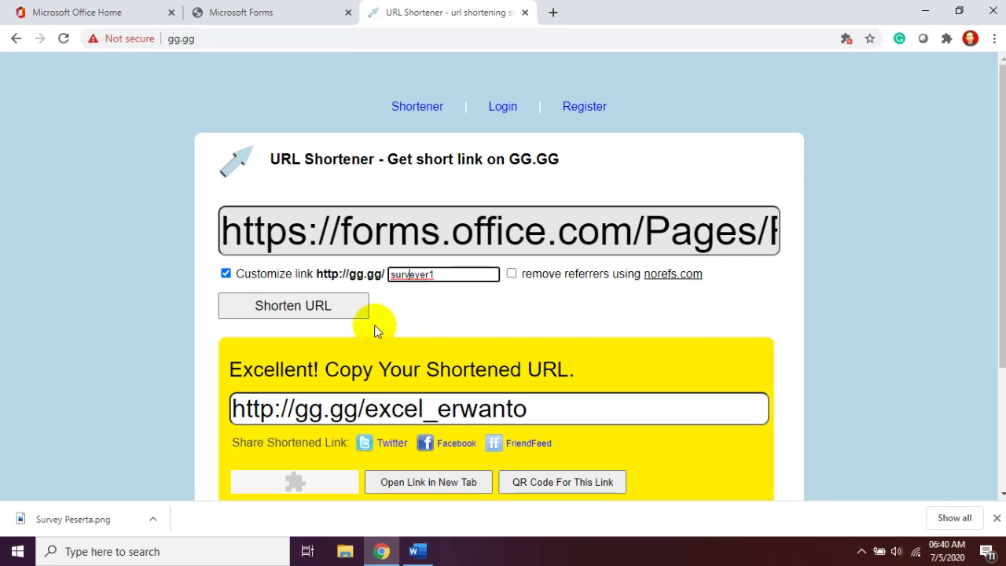
Shorten the form's URL and copy the resulting short link.
{"action": "left_click", "coordinate": [351, 308]}
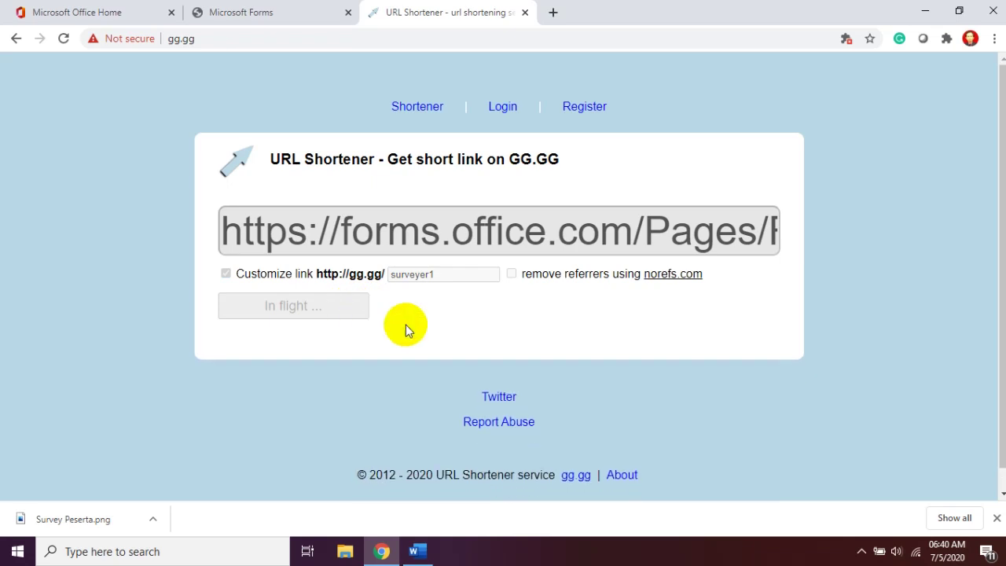
{"action": "left_click_drag", "start_coordinate": [520, 399], "coordinate": [72, 420]}
{"action": "key", "text": "ctrl+c"}
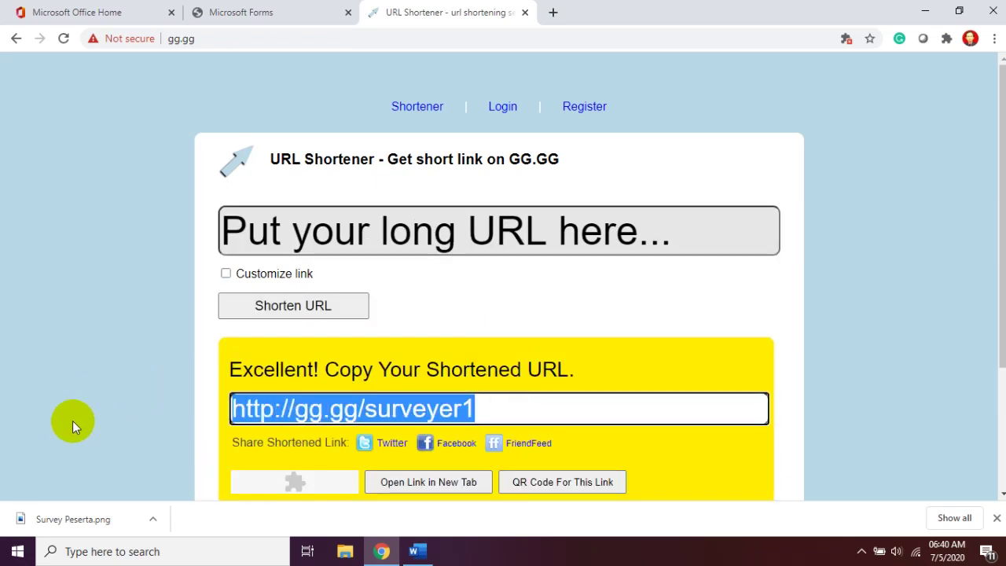
Return to Microsoft Forms and add a text question 12 titled "tuliskan link anda".
{"action": "left_click", "coordinate": [219, 12]}
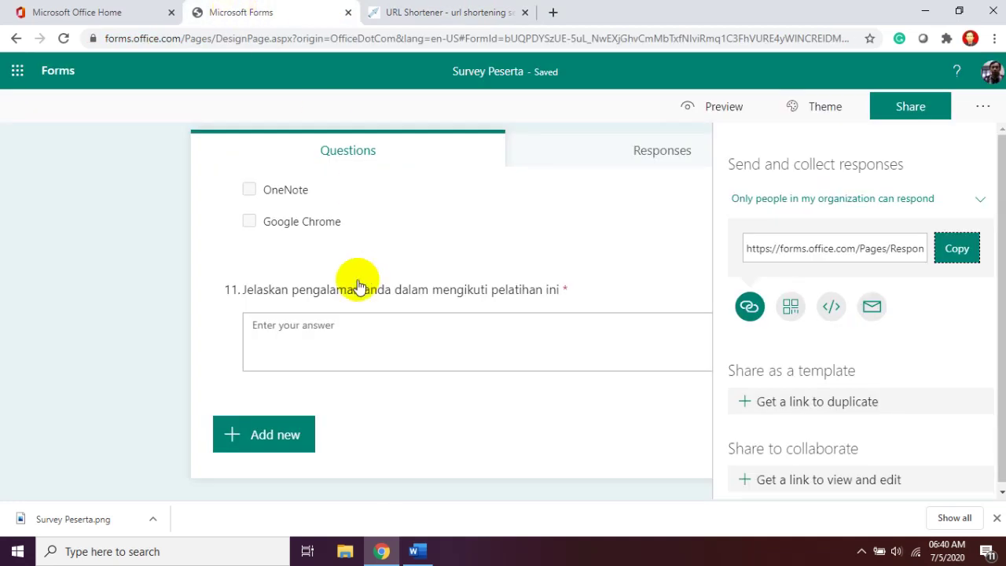
{"action": "left_click", "coordinate": [284, 428]}
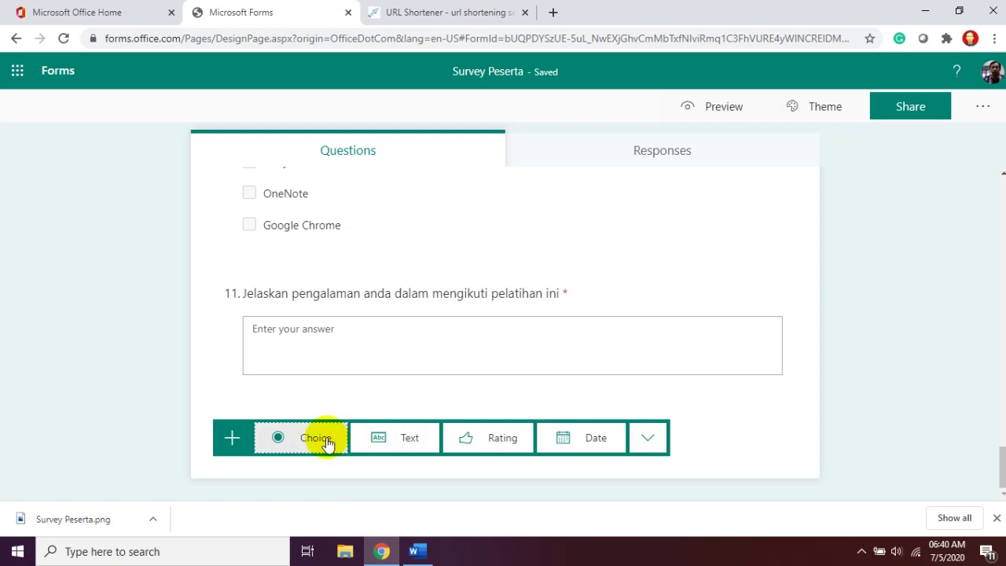
{"action": "left_click", "coordinate": [383, 438]}
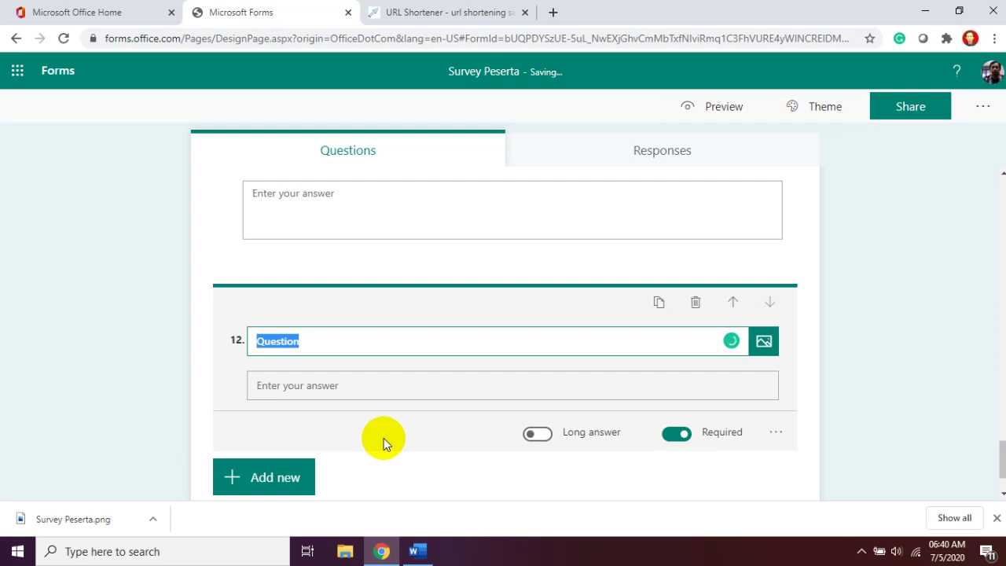
{"action": "type", "text": "tuli"}
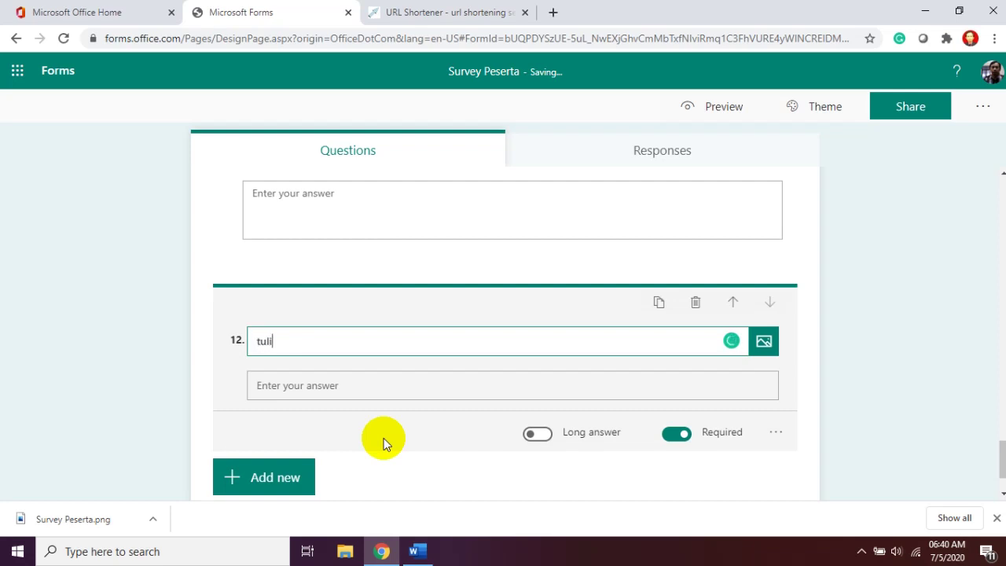
{"action": "type", "text": "skan link anf"}
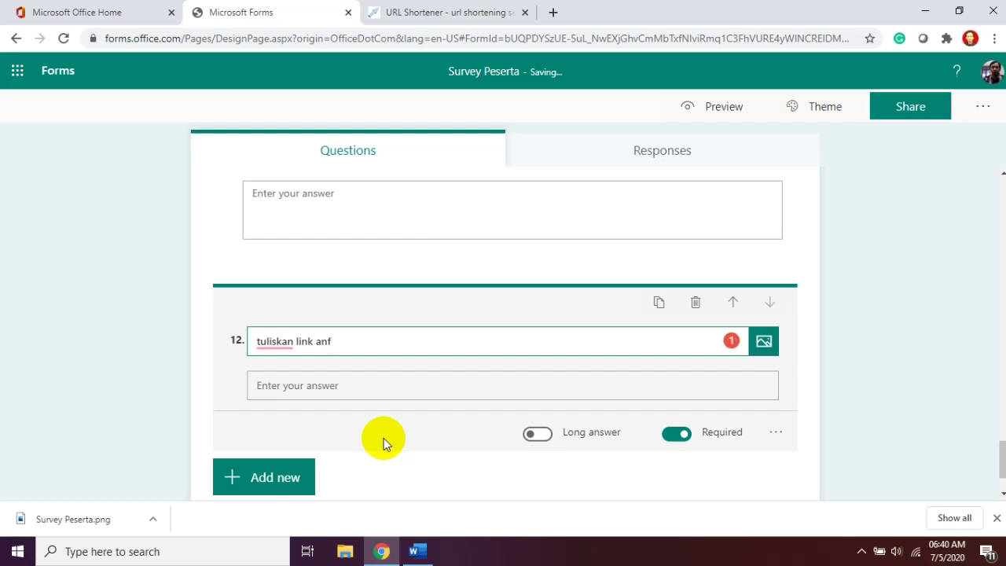
{"action": "key", "text": "BackSpace"}
{"action": "type", "text": "da"}
{"action": "left_click", "coordinate": [373, 389]}
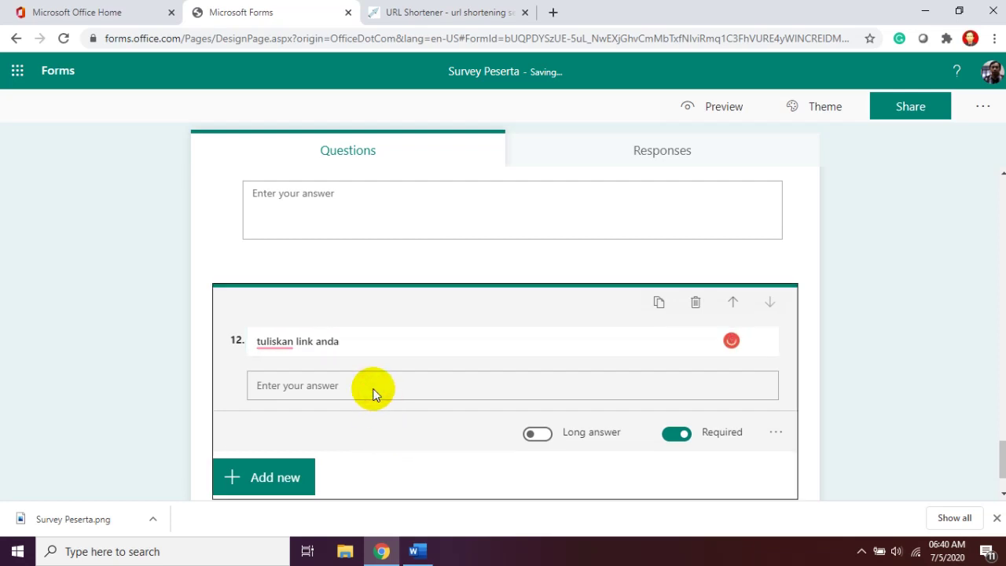
{"action": "left_click", "coordinate": [769, 433]}
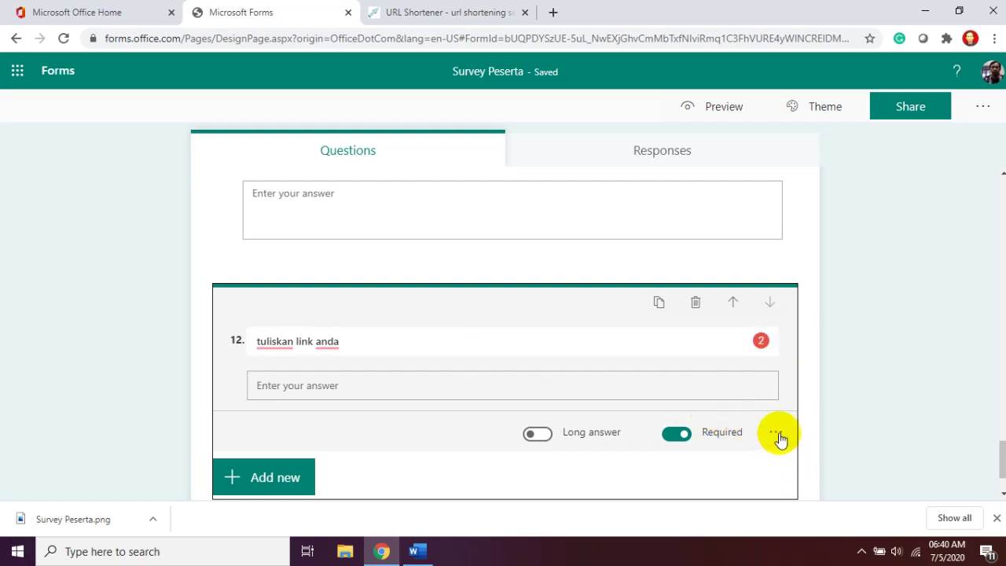
{"action": "left_click", "coordinate": [778, 437]}
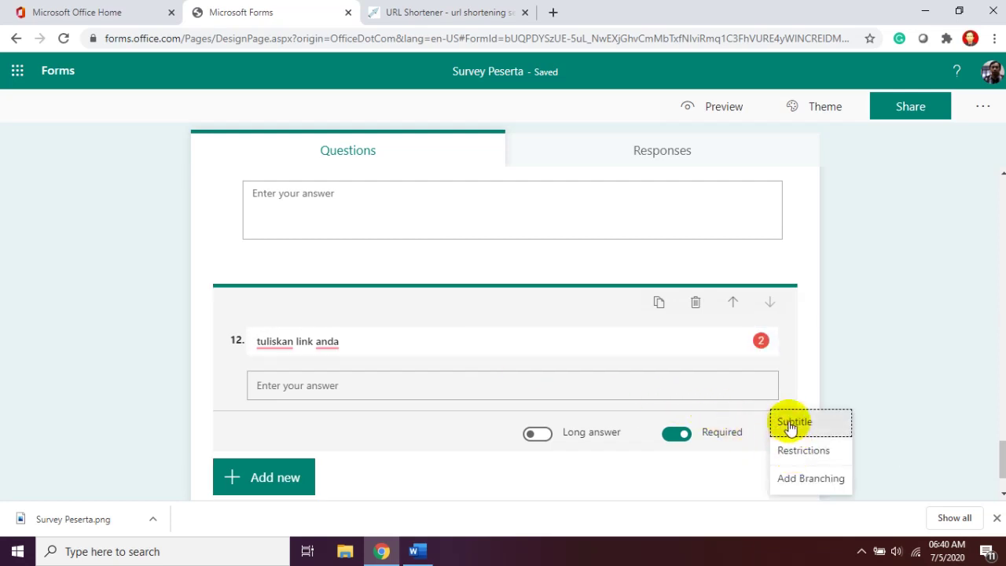
{"action": "left_click", "coordinate": [791, 421]}
{"action": "type", "text": "contoh"}
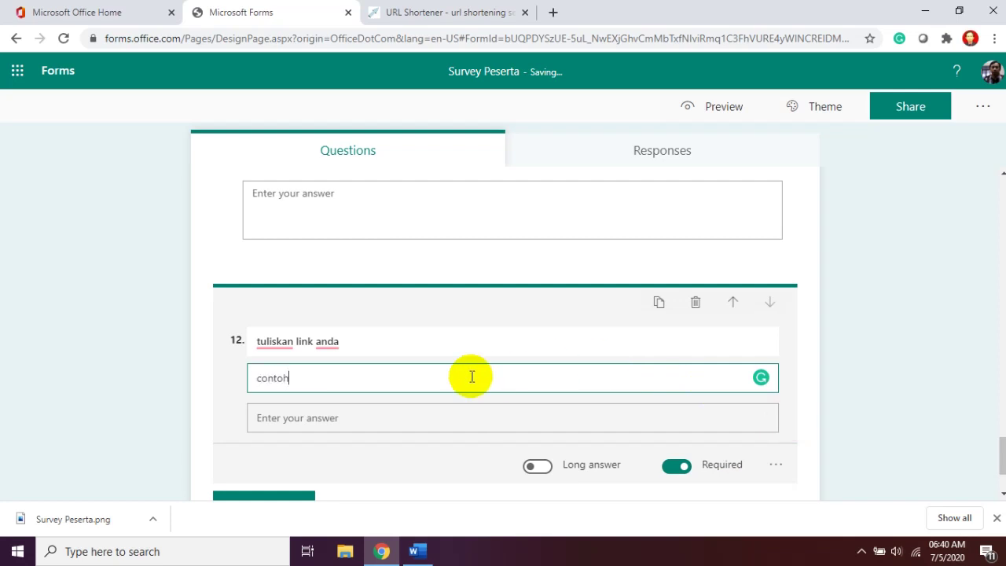
{"action": "type", "text": " :"}
{"action": "key", "text": "ctrl+v"}
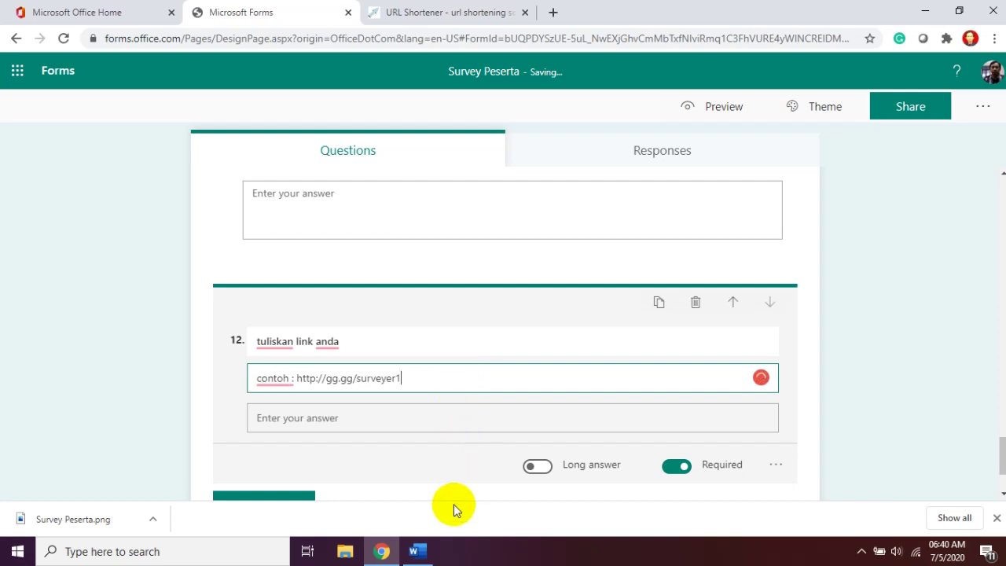
{"action": "left_click", "coordinate": [924, 398]}
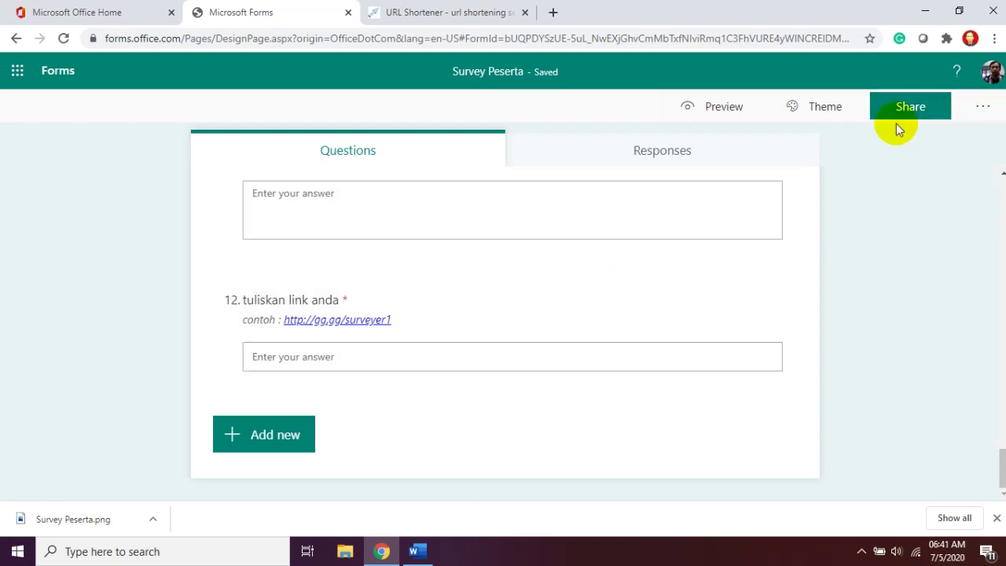
Customize the form's theme with the image file "thumbnail ss" uploaded from the computer as the background.
{"action": "left_click", "coordinate": [824, 114]}
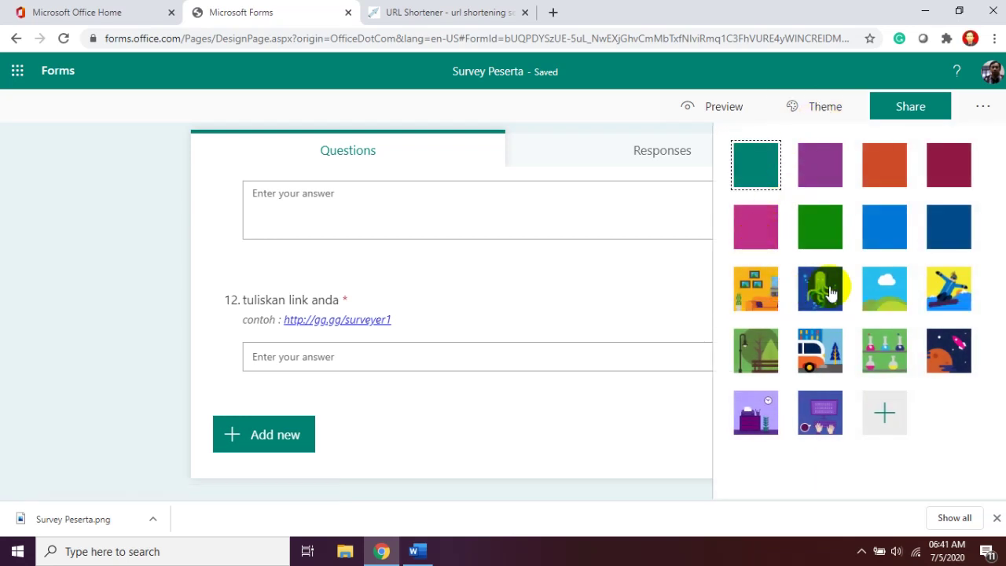
{"action": "left_click", "coordinate": [880, 417]}
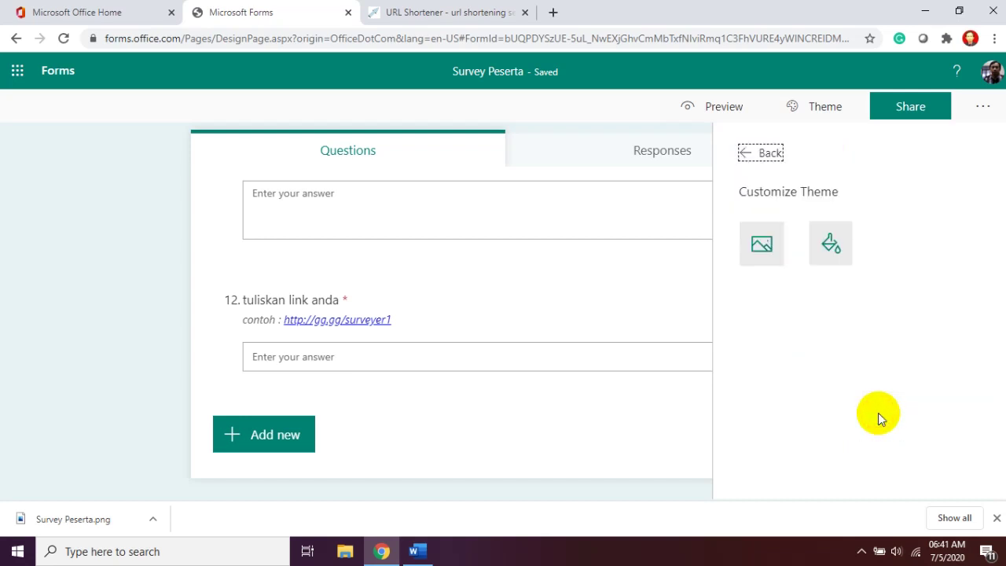
{"action": "left_click", "coordinate": [766, 243]}
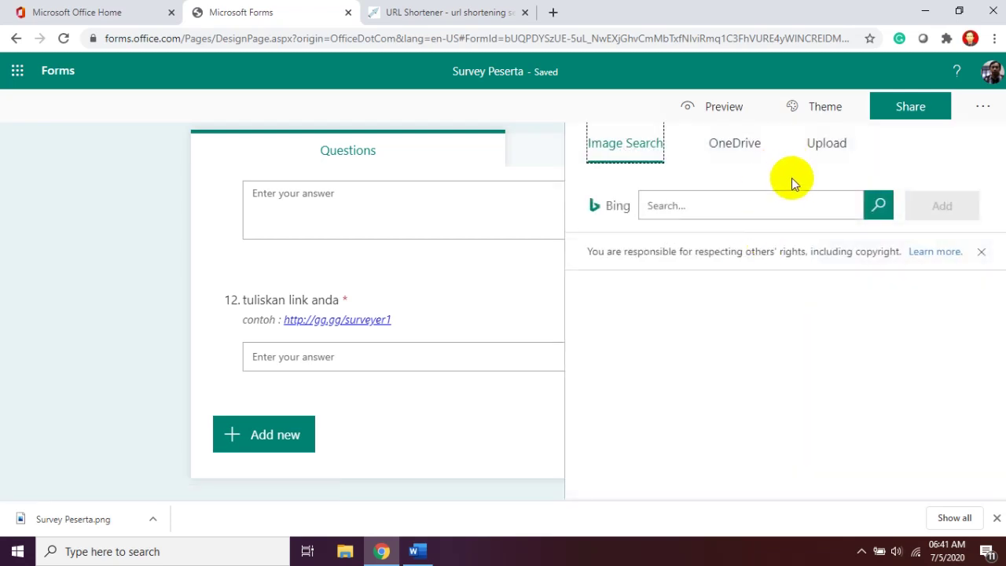
{"action": "left_click", "coordinate": [742, 154]}
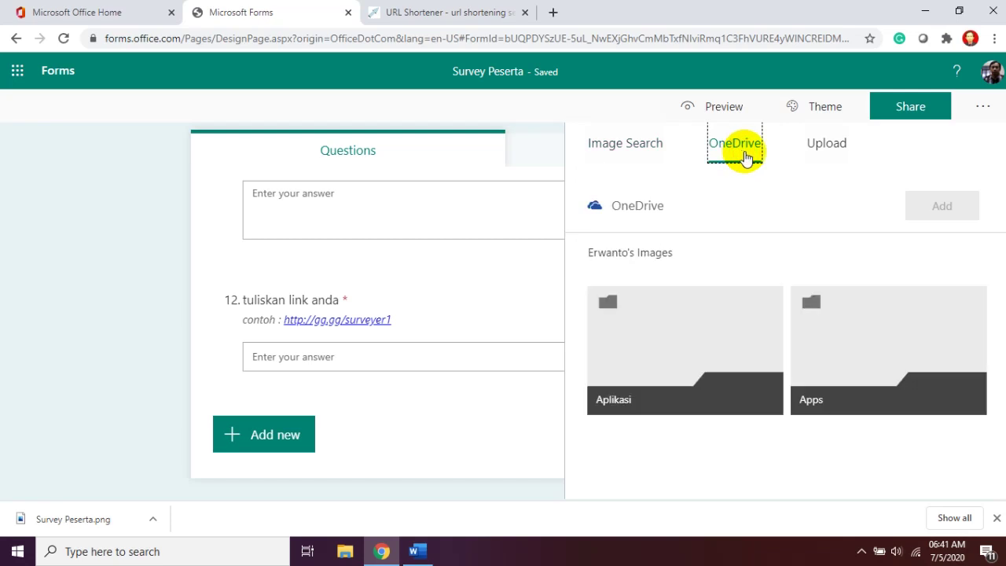
{"action": "left_click", "coordinate": [828, 155]}
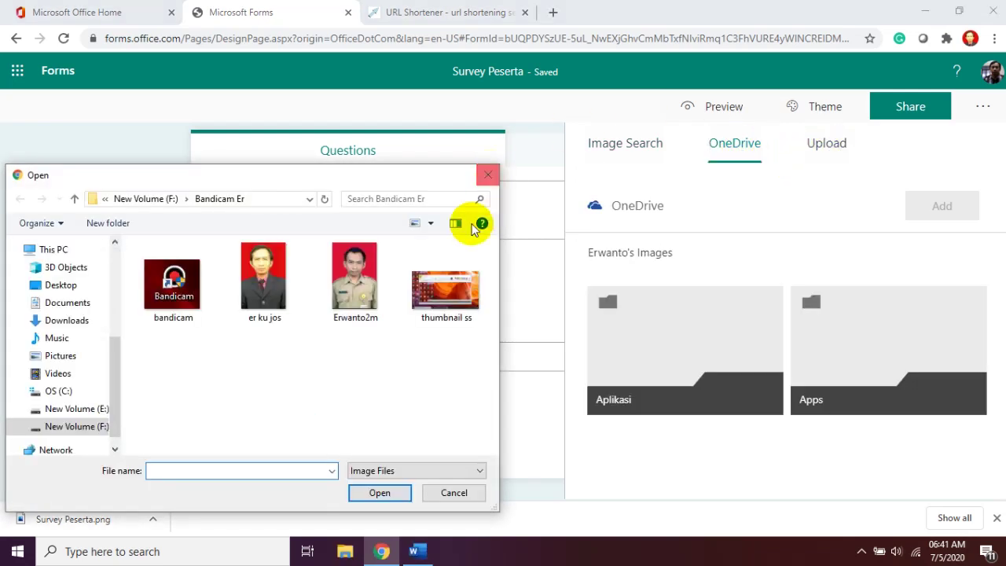
{"action": "left_click", "coordinate": [436, 297]}
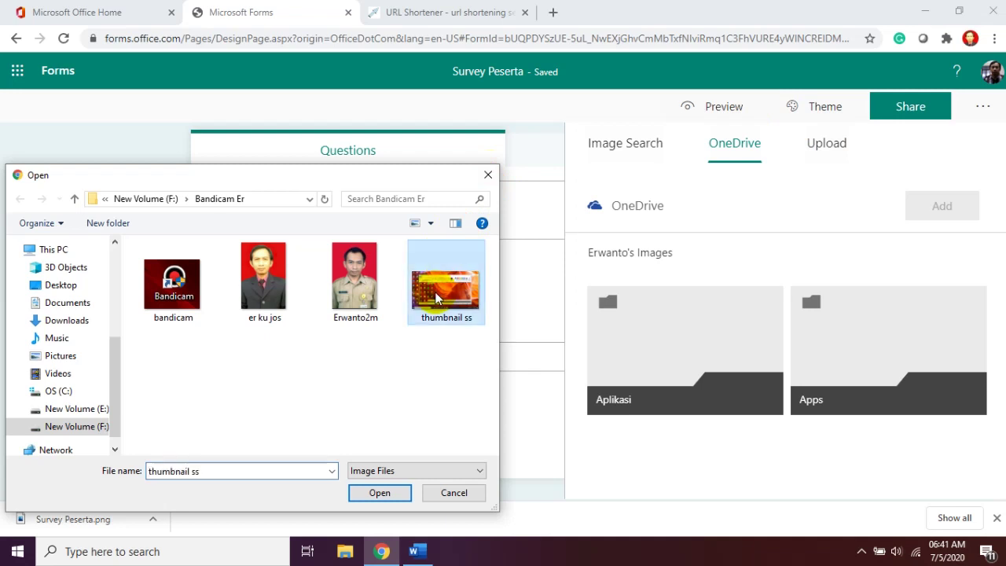
{"action": "left_click", "coordinate": [380, 495]}
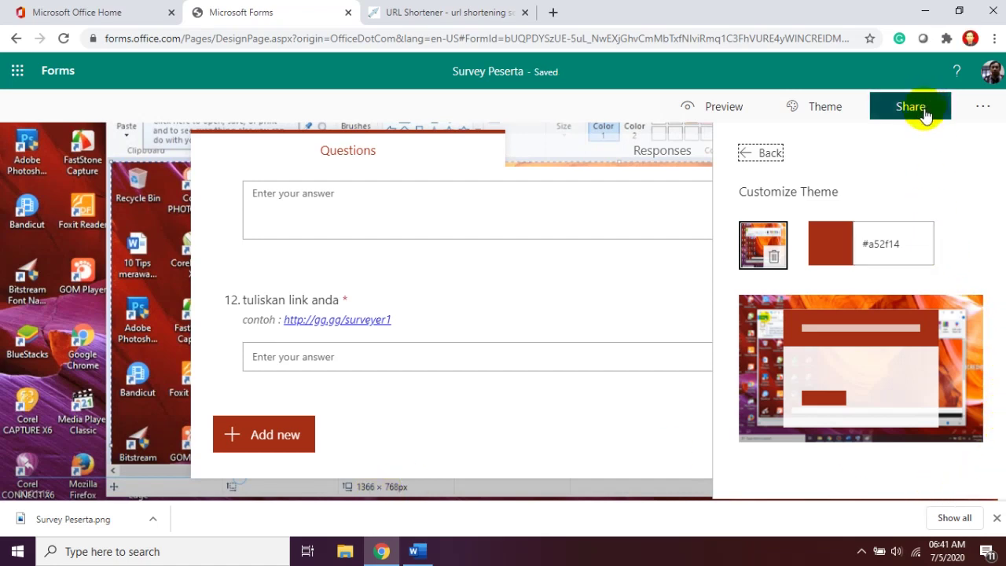
{"action": "left_click", "coordinate": [831, 110]}
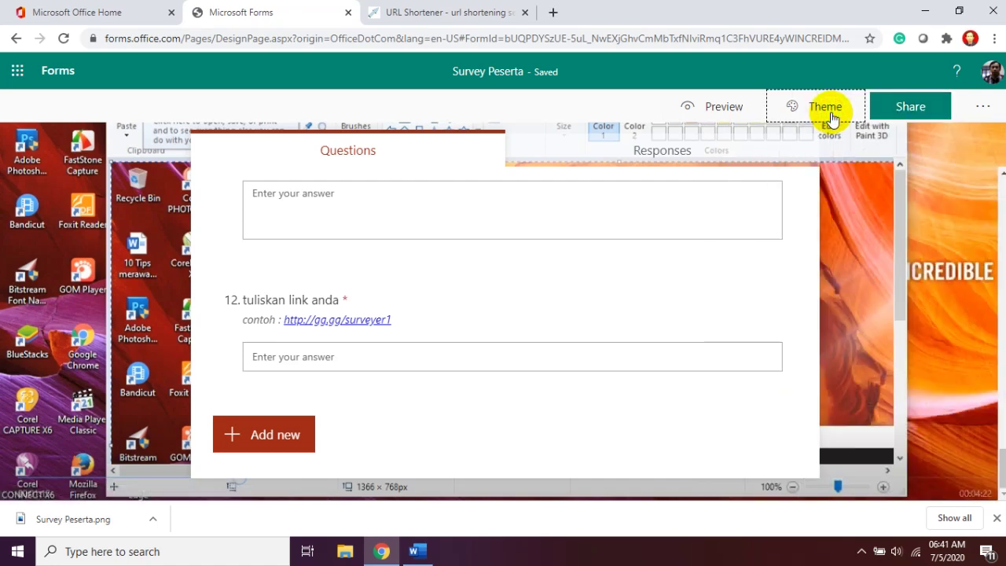
Preview the themed form in the computer view through the end of its first section and return to editing.
{"action": "left_click", "coordinate": [737, 110]}
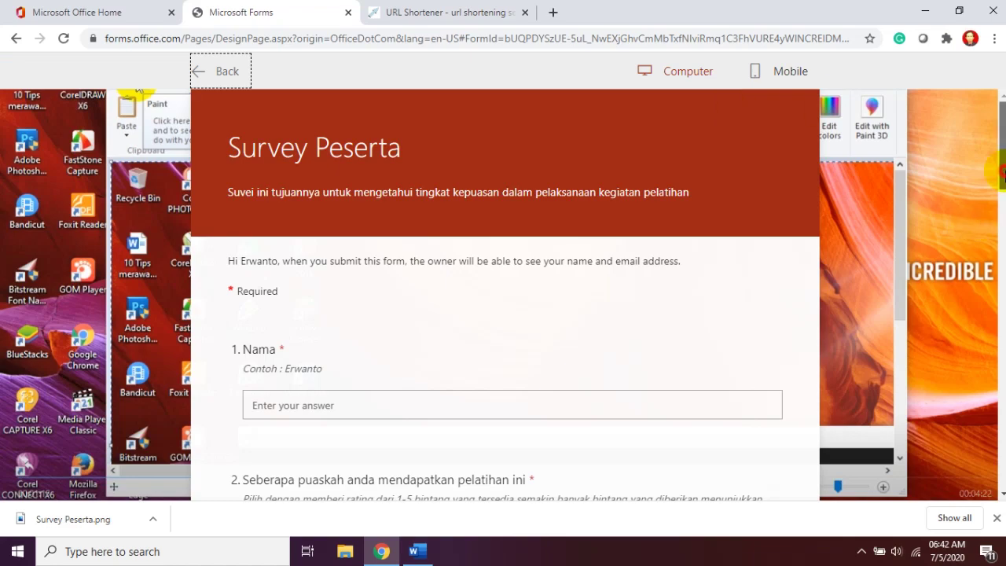
{"action": "scroll", "coordinate": [504, 314], "scroll_direction": "down", "scroll_amount": 15}
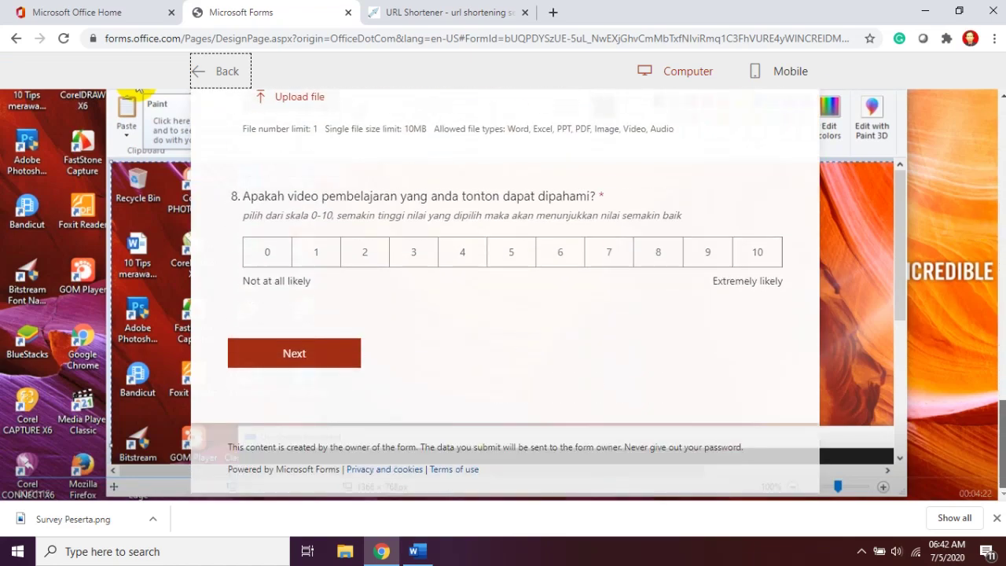
{"action": "scroll", "coordinate": [504, 314], "scroll_direction": "up", "scroll_amount": 15}
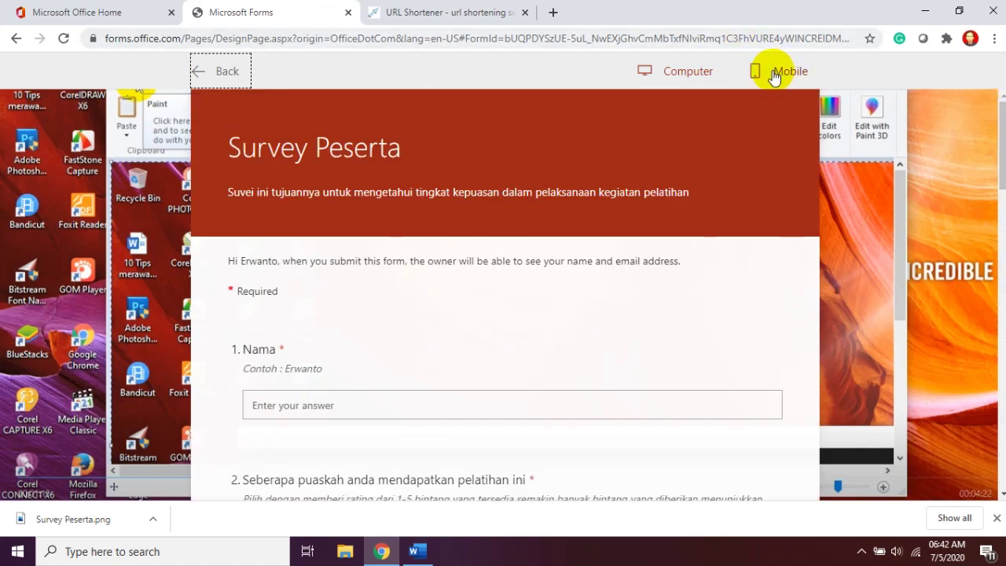
{"action": "left_click", "coordinate": [228, 82]}
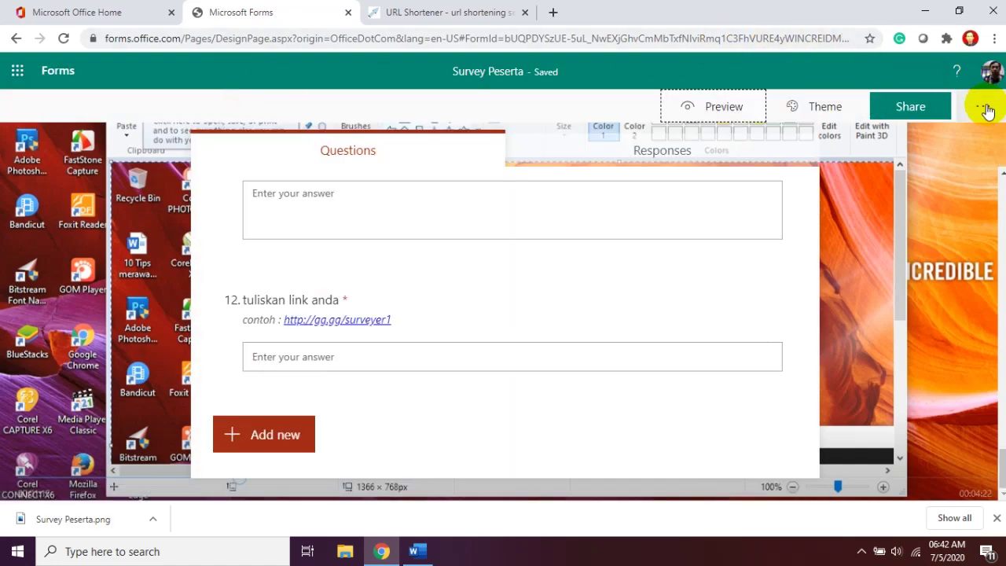
Examine the form's multilingual settings and the options for its primary language.
{"action": "left_click", "coordinate": [984, 108]}
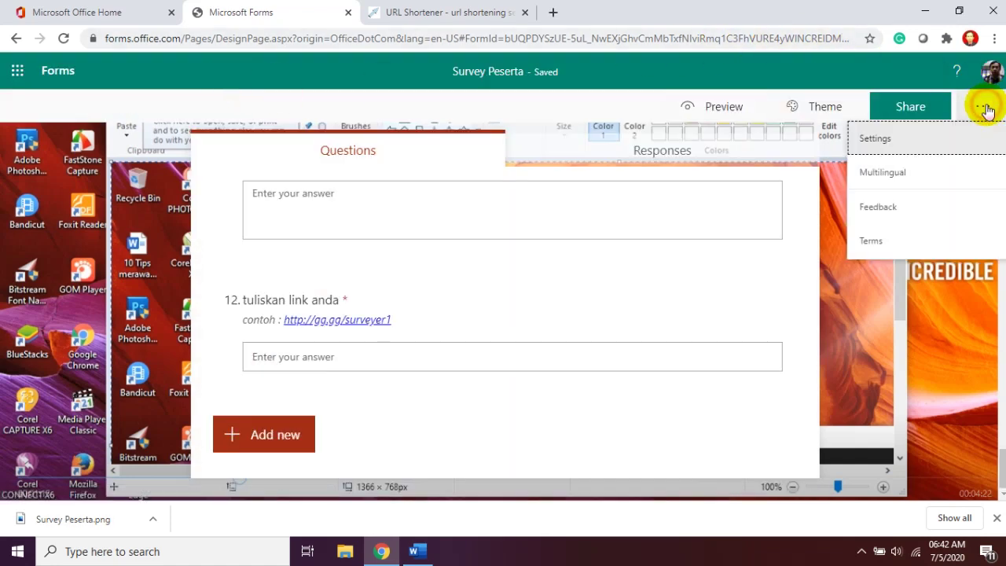
{"action": "left_click", "coordinate": [896, 175]}
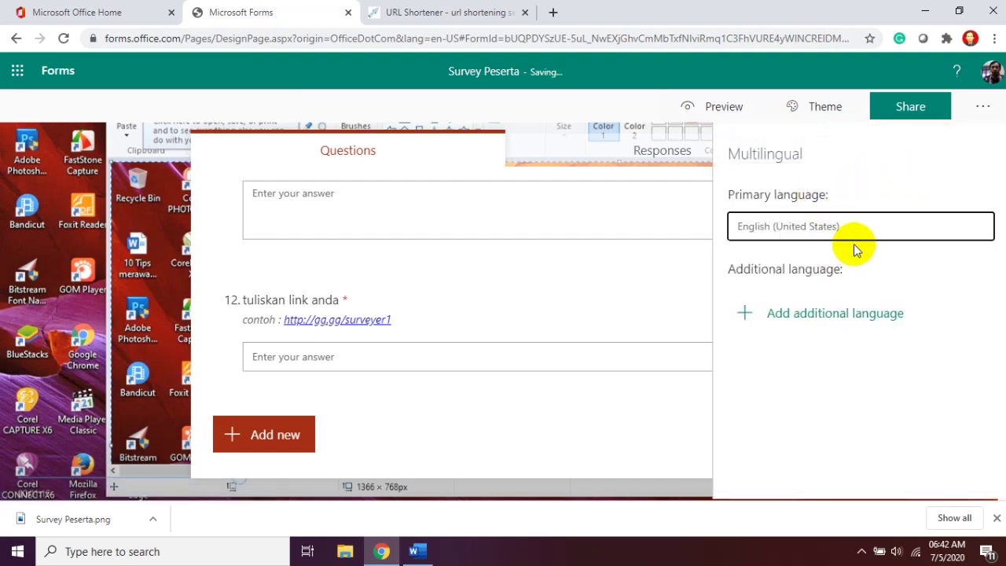
{"action": "left_click", "coordinate": [839, 218]}
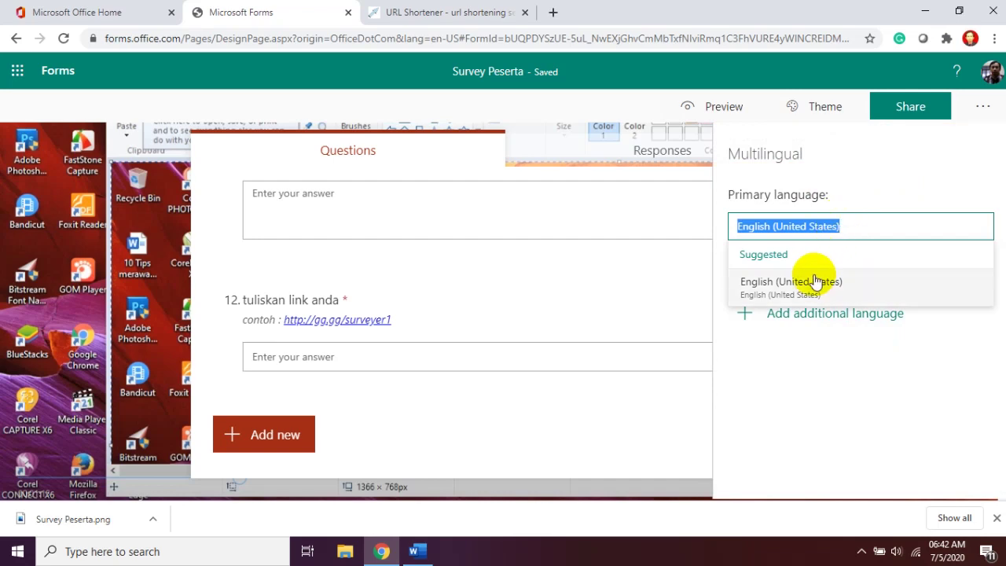
{"action": "left_click", "coordinate": [810, 340]}
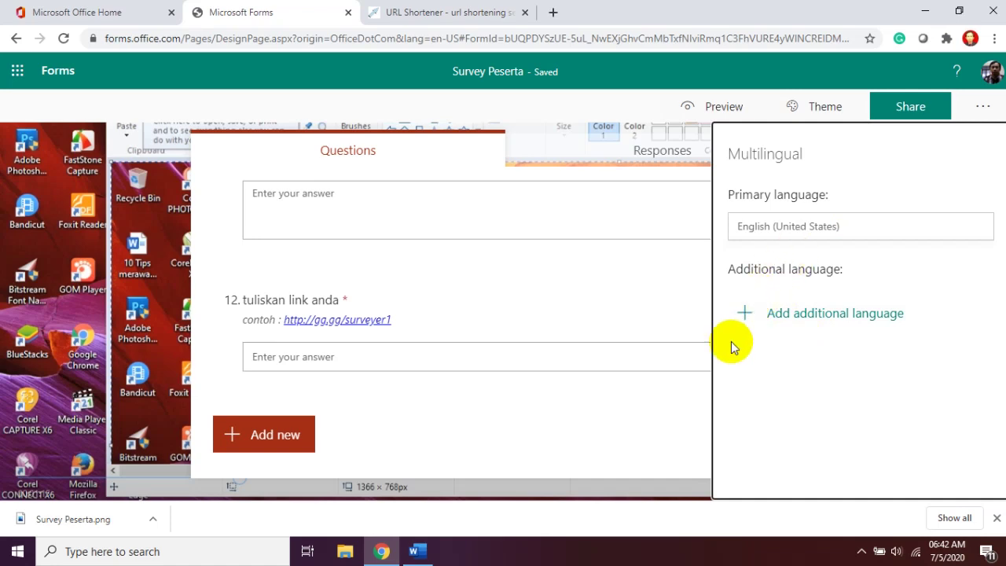
{"action": "left_click", "coordinate": [979, 112]}
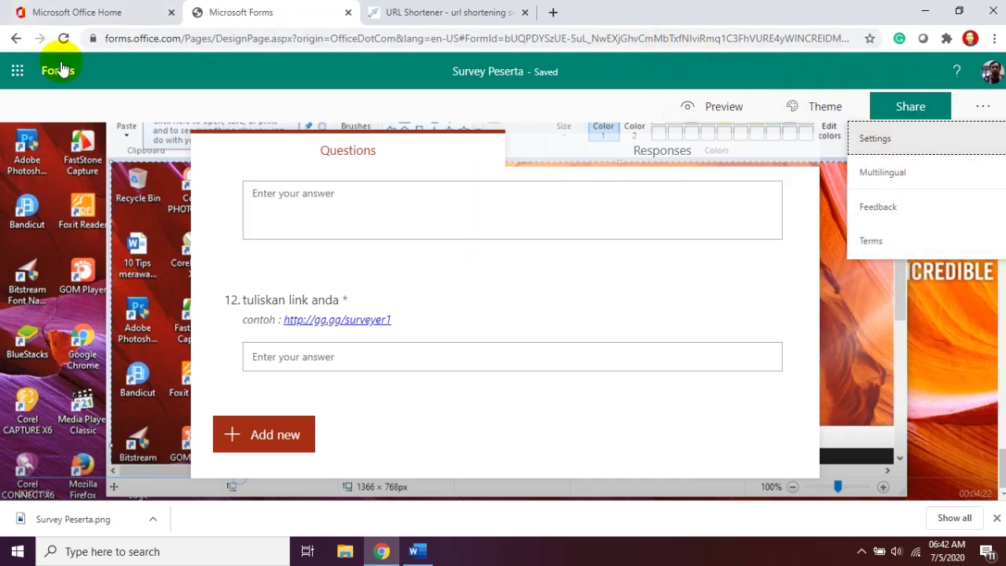
{"action": "left_click", "coordinate": [18, 72]}
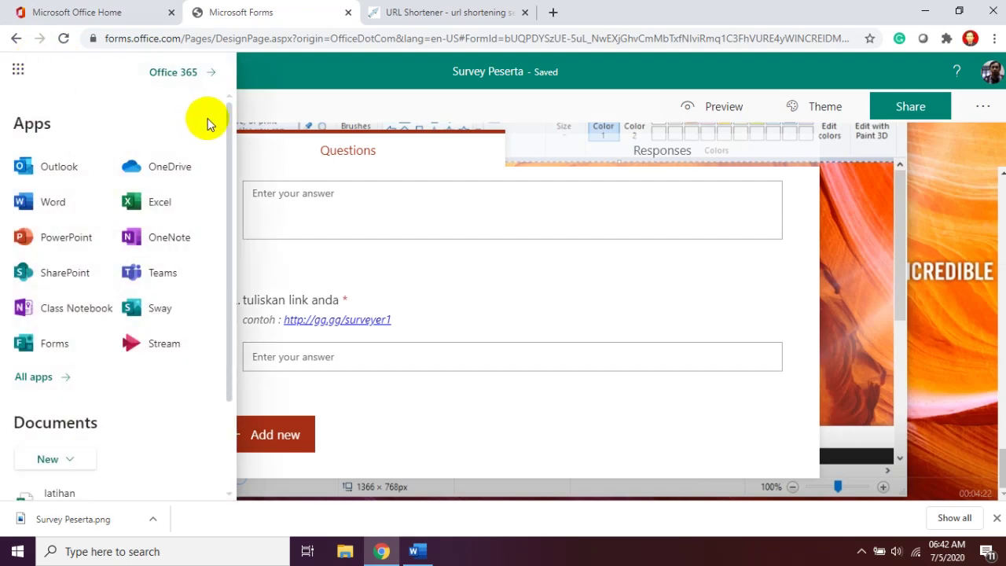
{"action": "left_click", "coordinate": [320, 72]}
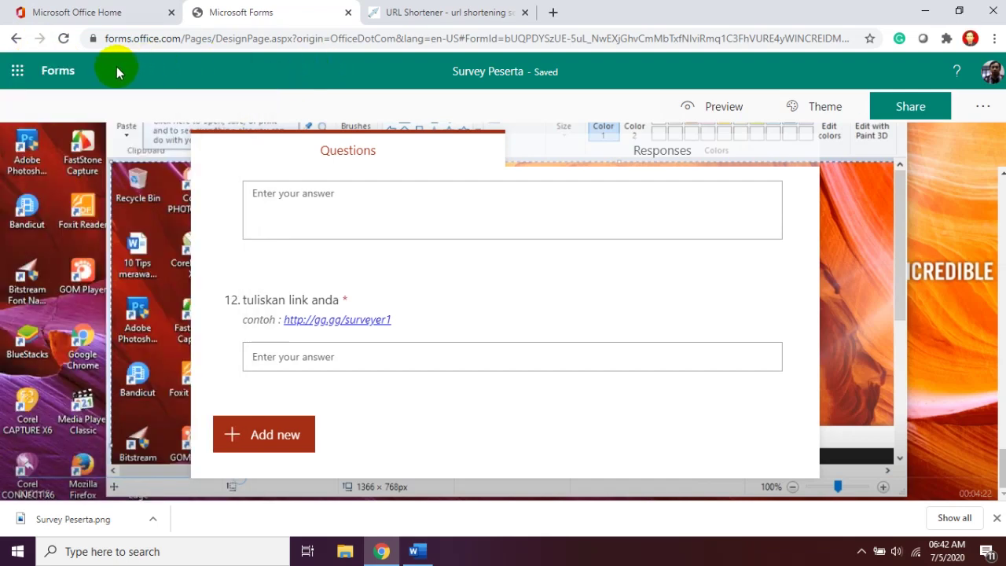
Return to the overview of forms and create a new quiz titled "Quiz Biologi".
{"action": "left_click", "coordinate": [65, 72]}
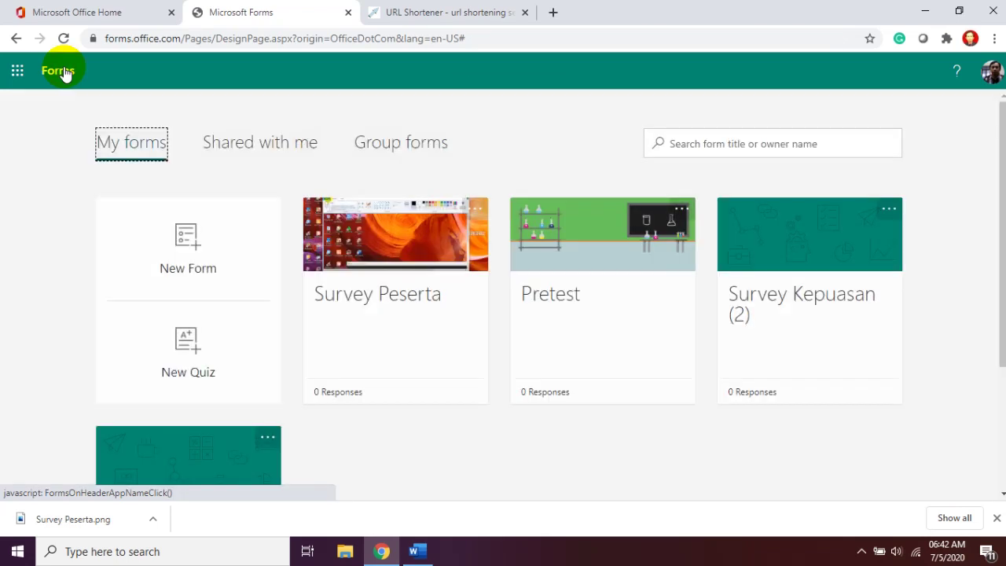
{"action": "left_click", "coordinate": [192, 349]}
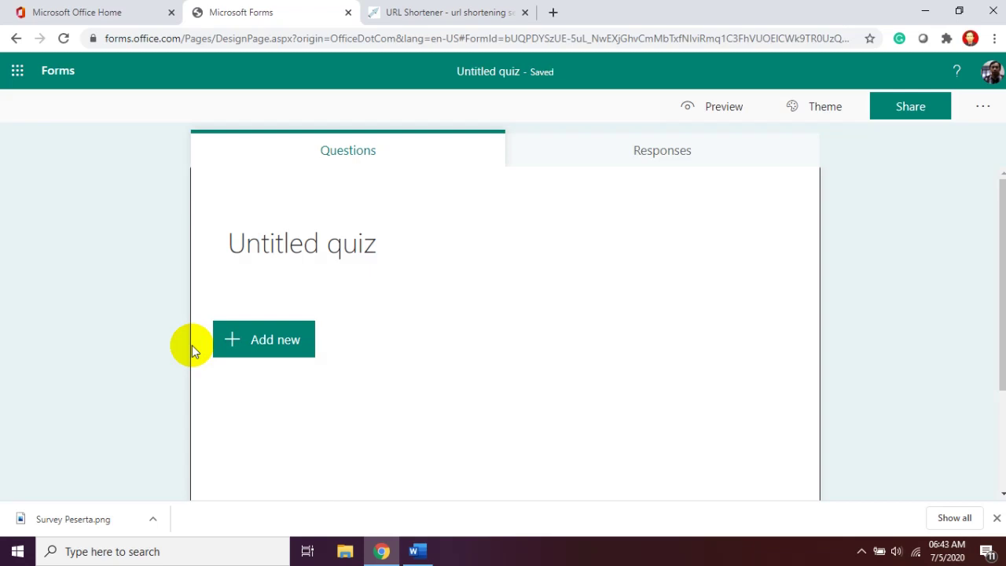
{"action": "left_click", "coordinate": [355, 258]}
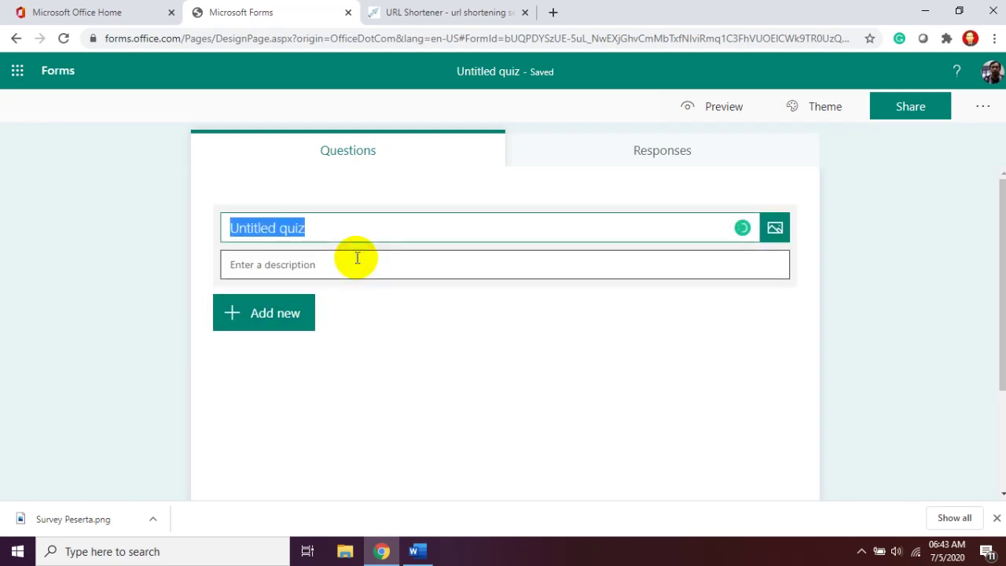
{"action": "type", "text": "Qui"}
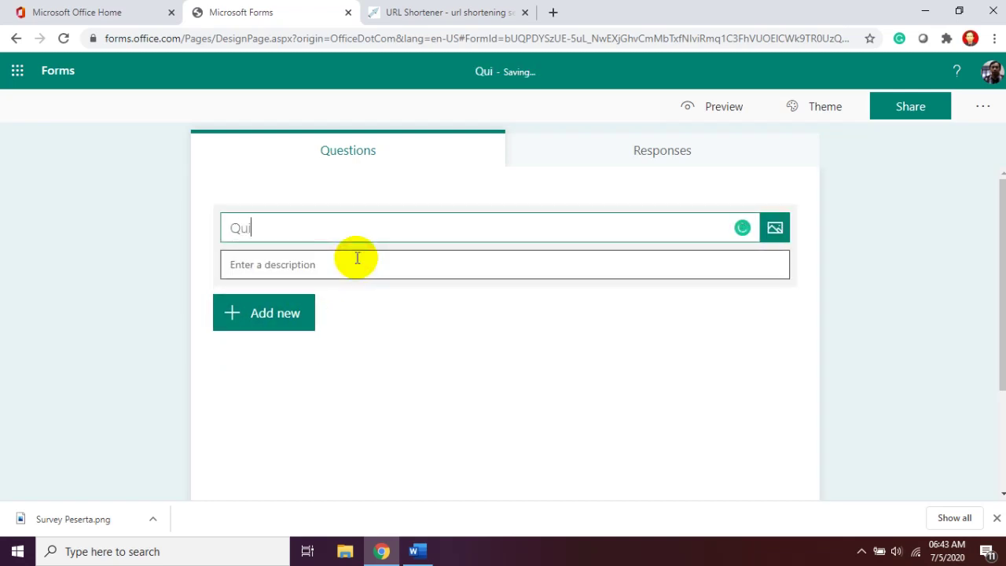
{"action": "type", "text": "z Biolo"}
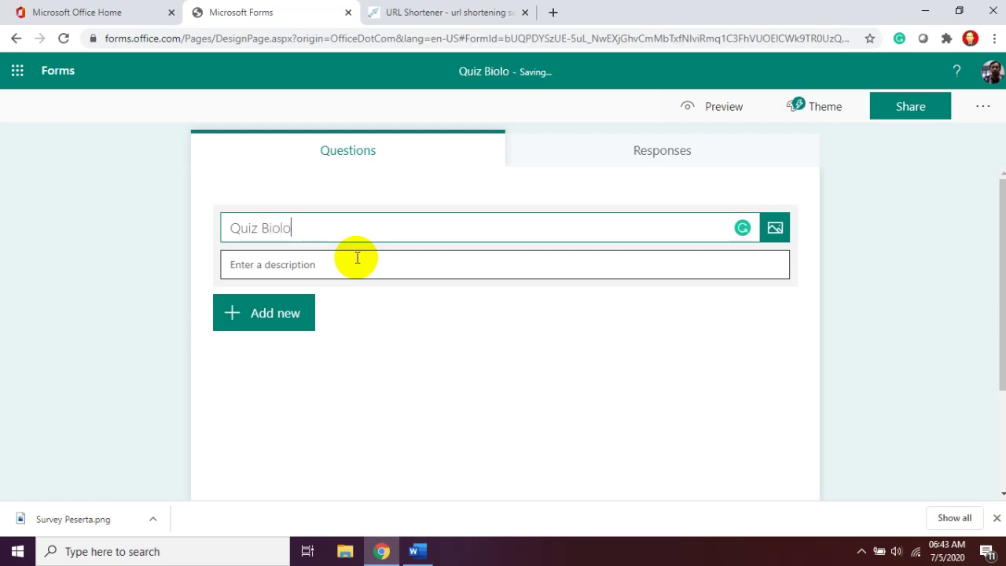
{"action": "type", "text": "gi"}
{"action": "left_click", "coordinate": [358, 265]}
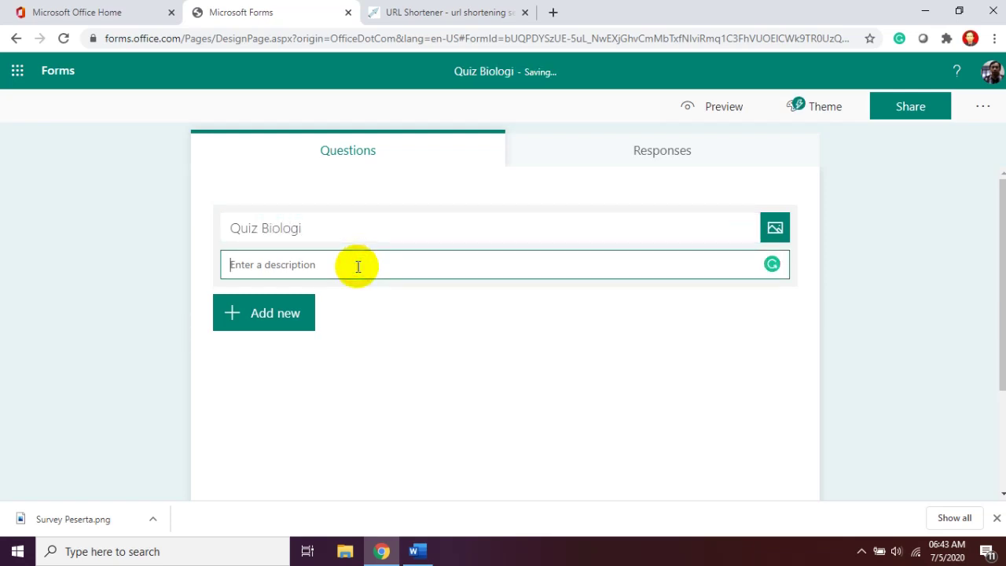
{"action": "type", "text": "Pilih "}
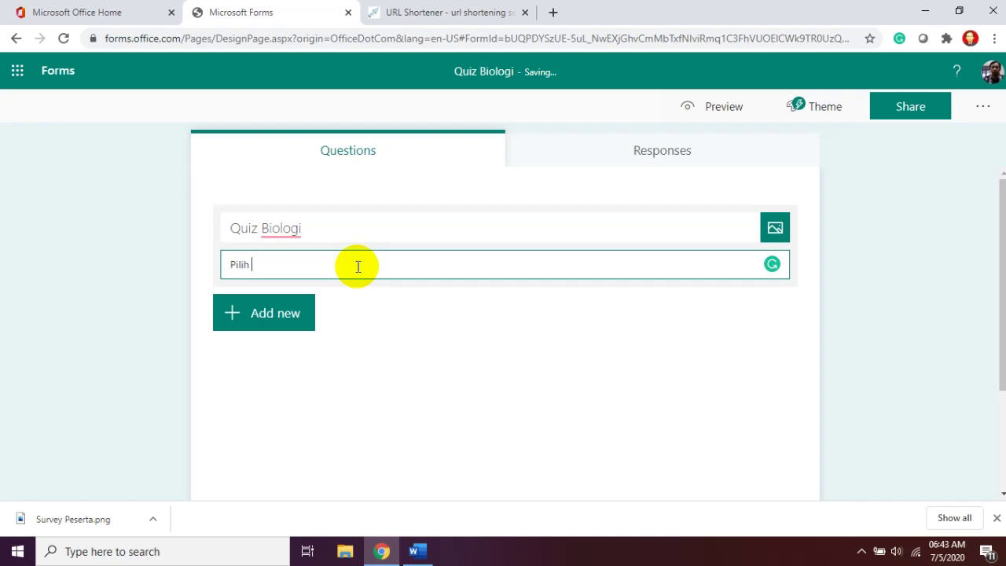
{"action": "type", "text": "satu jawaba"}
{"action": "key", "text": "BackSpace"}
{"action": "key", "text": "BackSpace"}
{"action": "key", "text": "BackSpace"}
{"action": "key", "text": "BackSpace"}
{"action": "key", "text": "BackSpace"}
{"action": "key", "text": "BackSpace"}
{"action": "key", "text": "BackSpace"}
{"action": "key", "text": "BackSpace"}
Enter "Jawablah pertanyaan berikut" as the quiz's description.
{"action": "type", "text": "Jawablah pertany"}
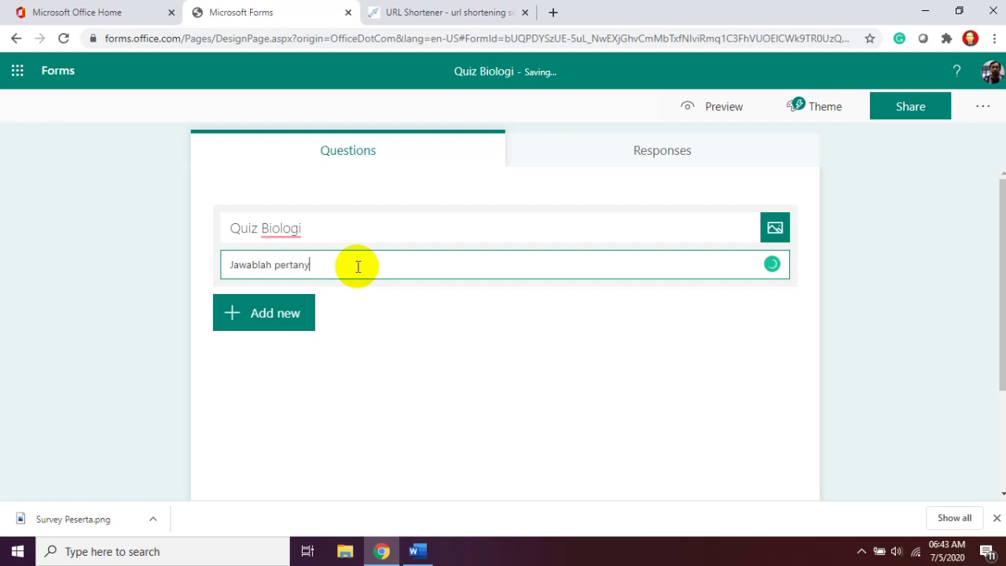
{"action": "type", "text": "aan berikut"}
Add a text question titled "Nama" as the quiz's first question.
{"action": "left_click", "coordinate": [277, 318]}
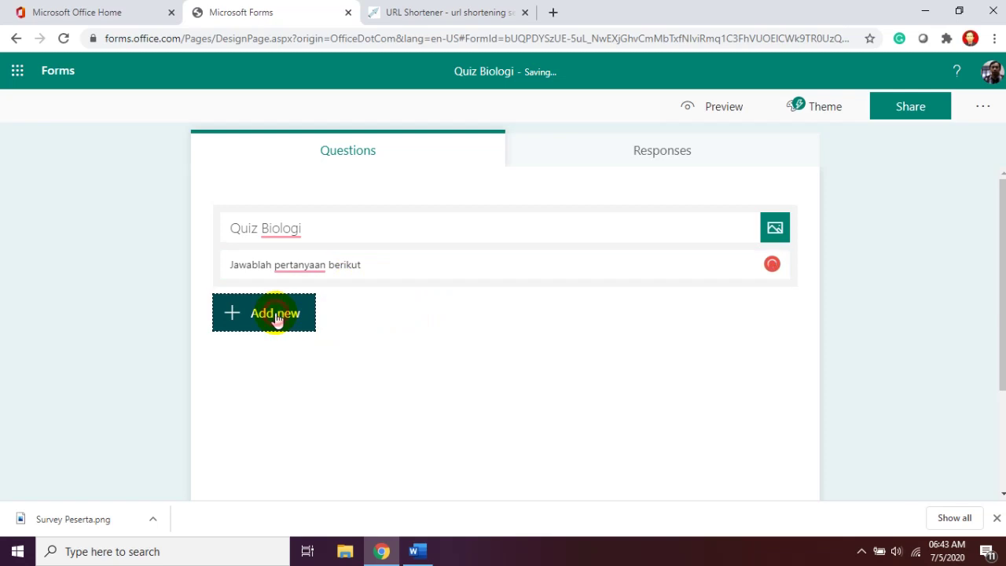
{"action": "left_click", "coordinate": [414, 318]}
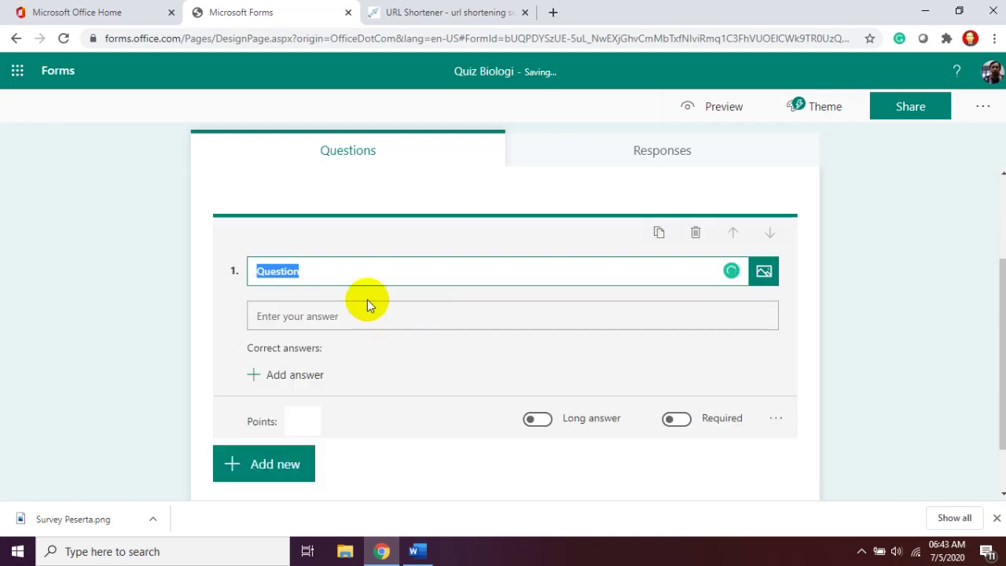
{"action": "type", "text": "Nama"}
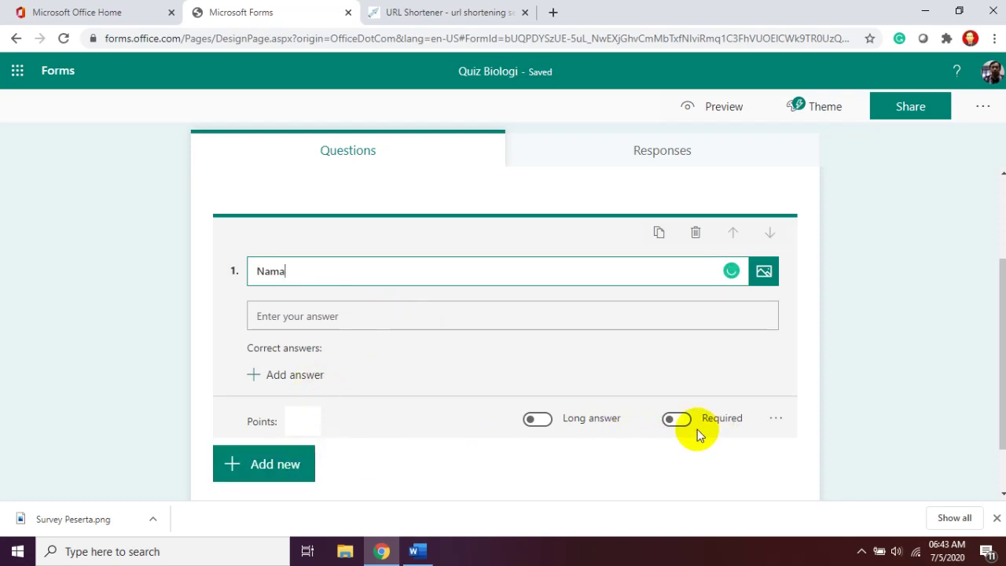
Make the "Nama" question required and add a second text question titled "Kelas".
{"action": "left_click", "coordinate": [676, 422]}
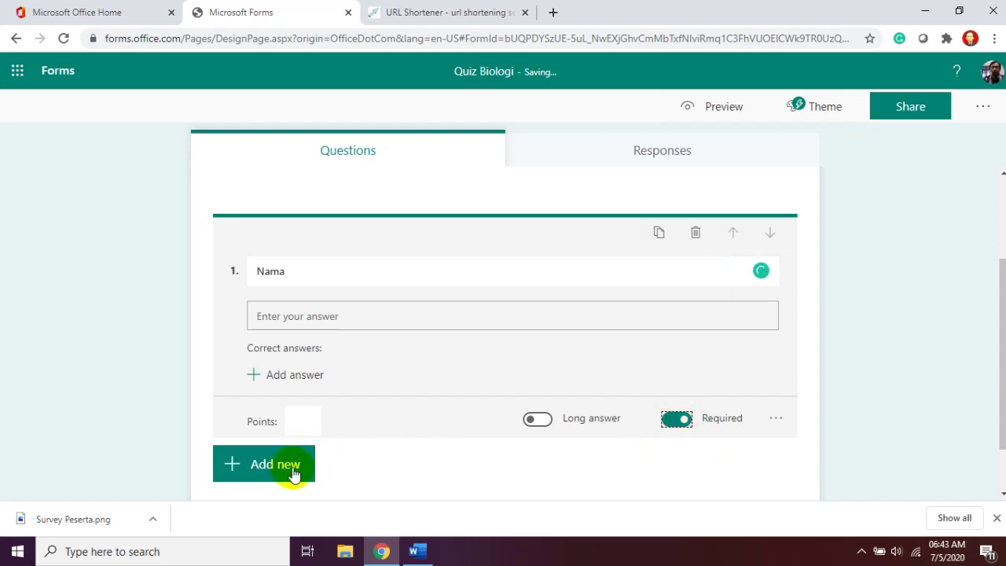
{"action": "left_click", "coordinate": [270, 475]}
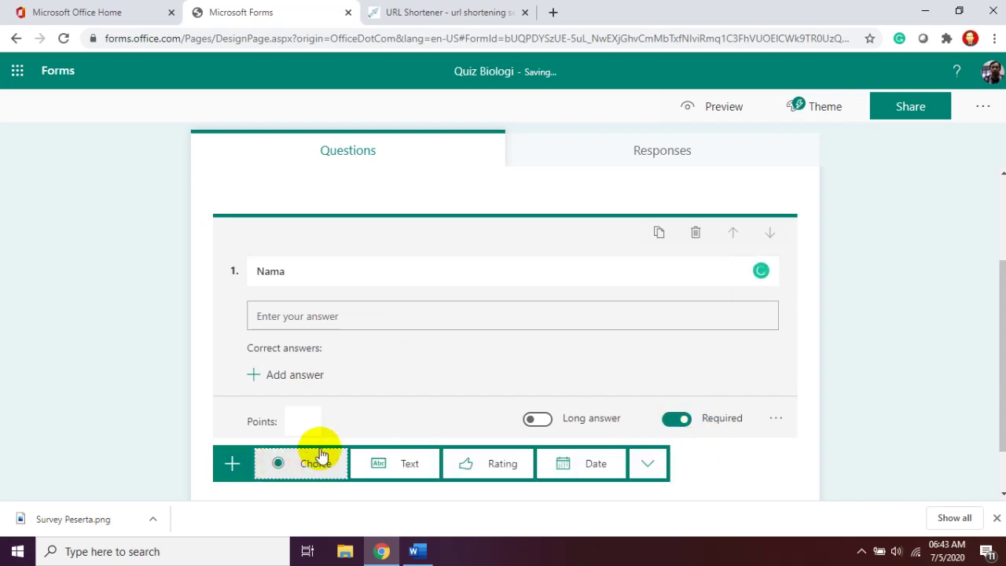
{"action": "left_click", "coordinate": [411, 466]}
{"action": "type", "text": "Kelas"}
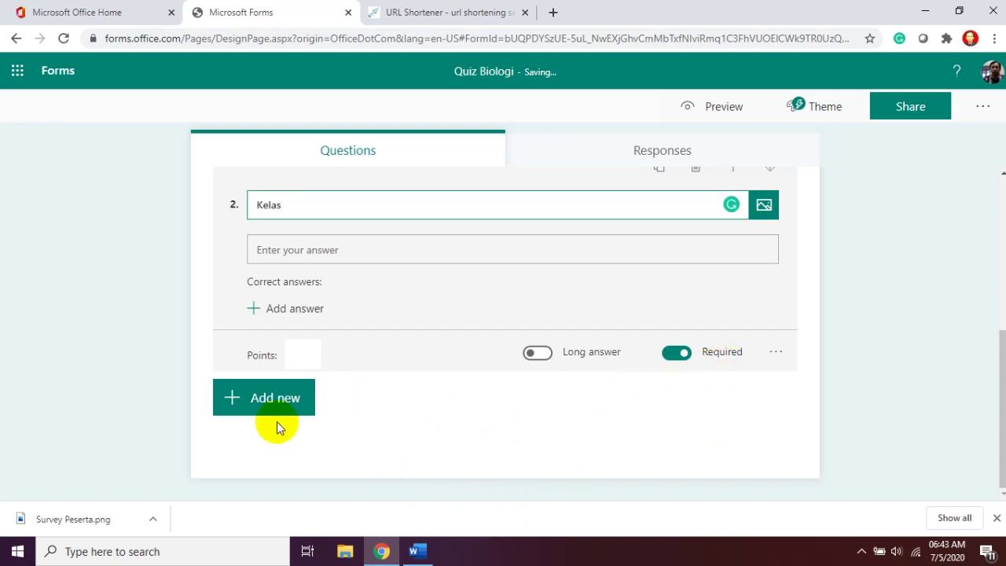
Add a third text question titled "Sebutkan contoh hewan carnivora".
{"action": "left_click", "coordinate": [290, 405]}
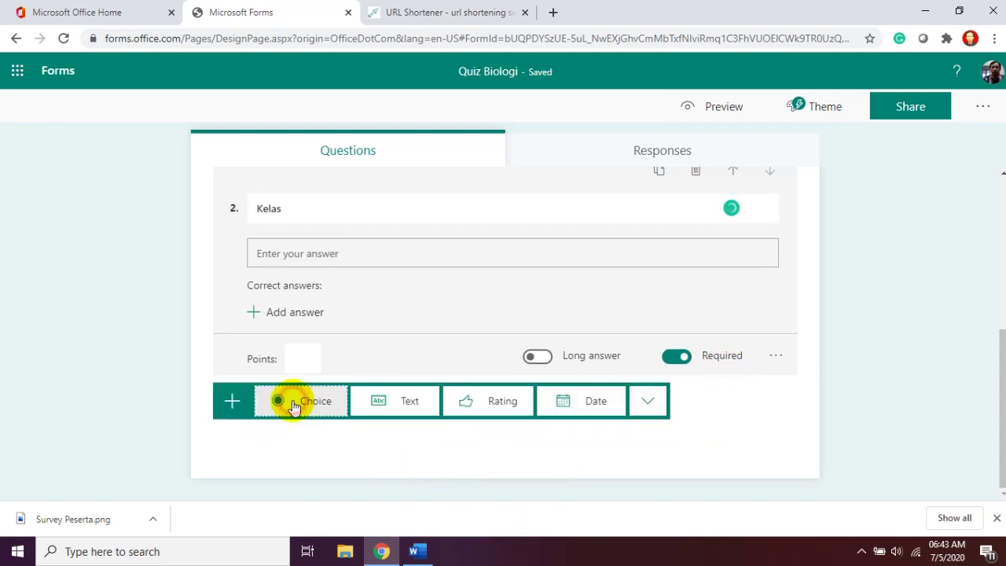
{"action": "left_click", "coordinate": [396, 407]}
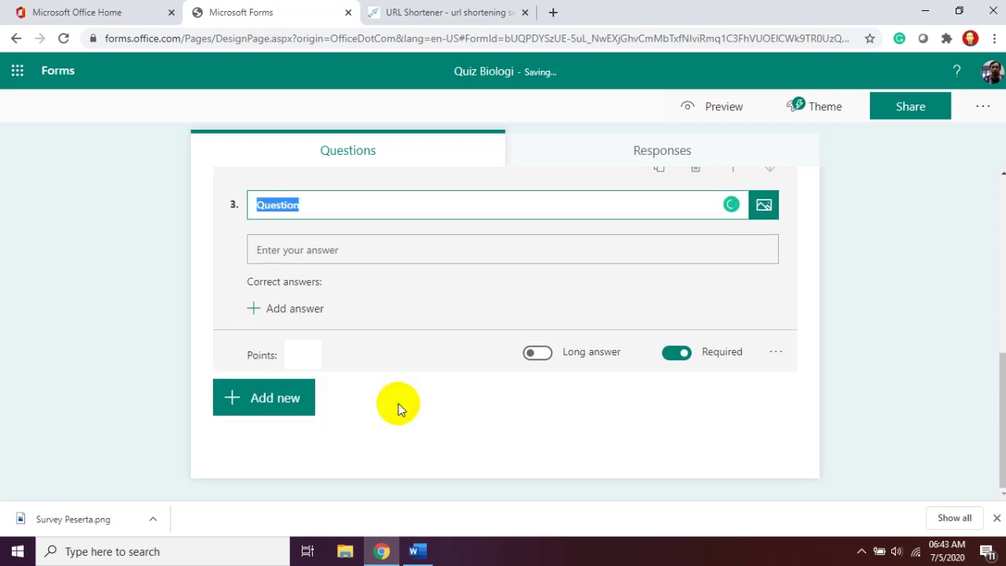
{"action": "type", "text": "Sebutkan co"}
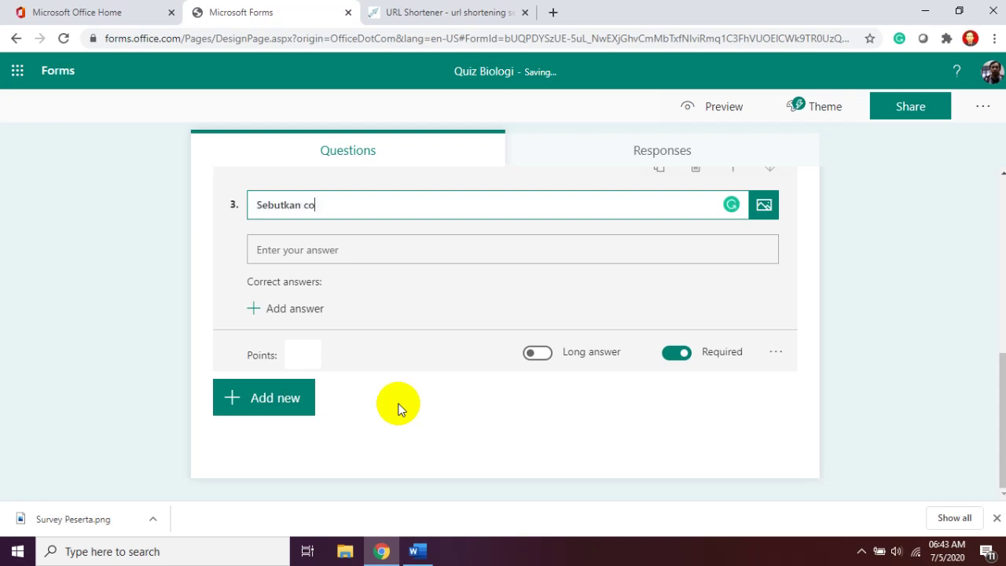
{"action": "type", "text": "ntoh heew"}
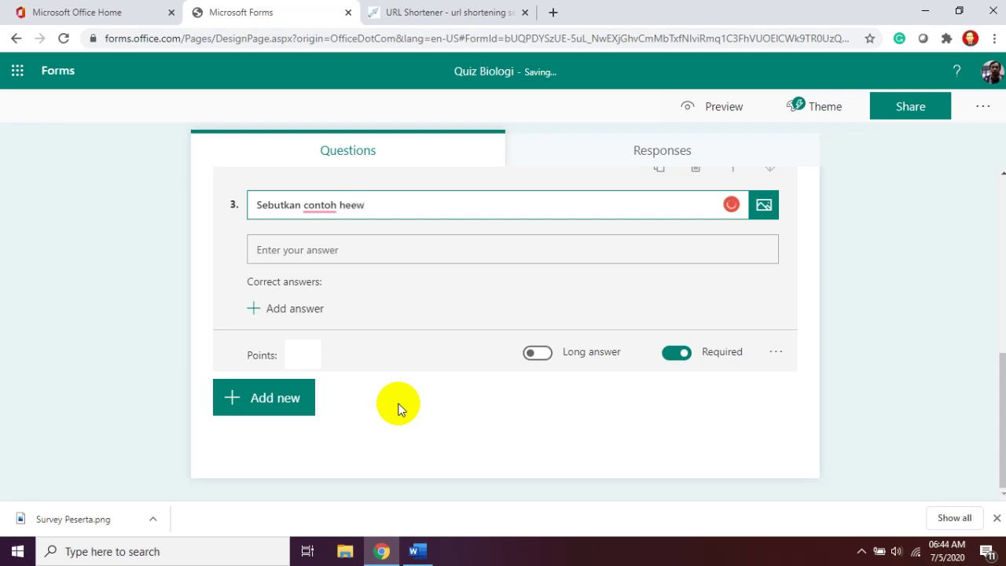
{"action": "key", "text": "BackSpace"}
{"action": "key", "text": "BackSpace"}
{"action": "type", "text": "wan carnivora"}
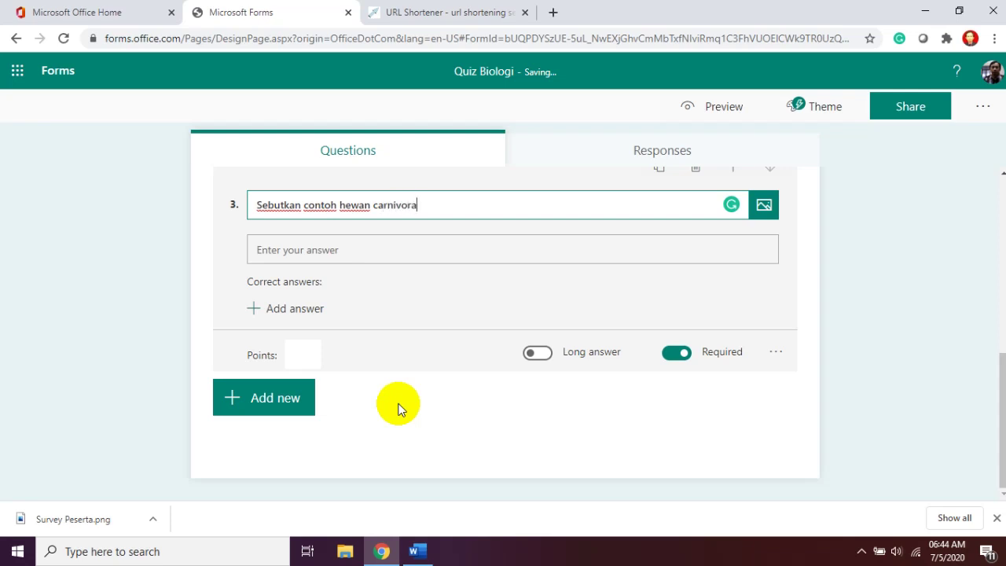
{"action": "left_click", "coordinate": [491, 428]}
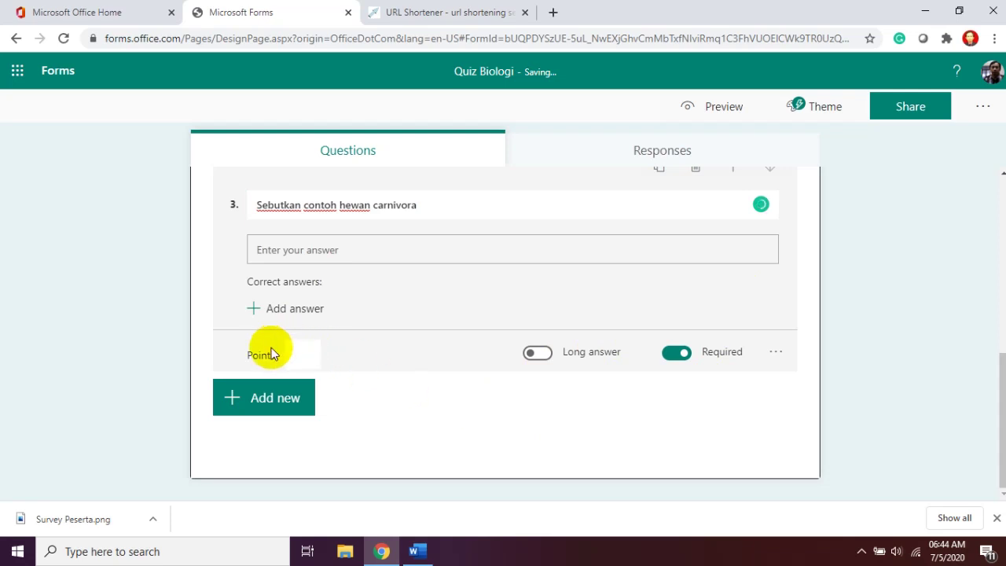
Set the points for the question about carnivorous animals to 10.
{"action": "left_click", "coordinate": [299, 360]}
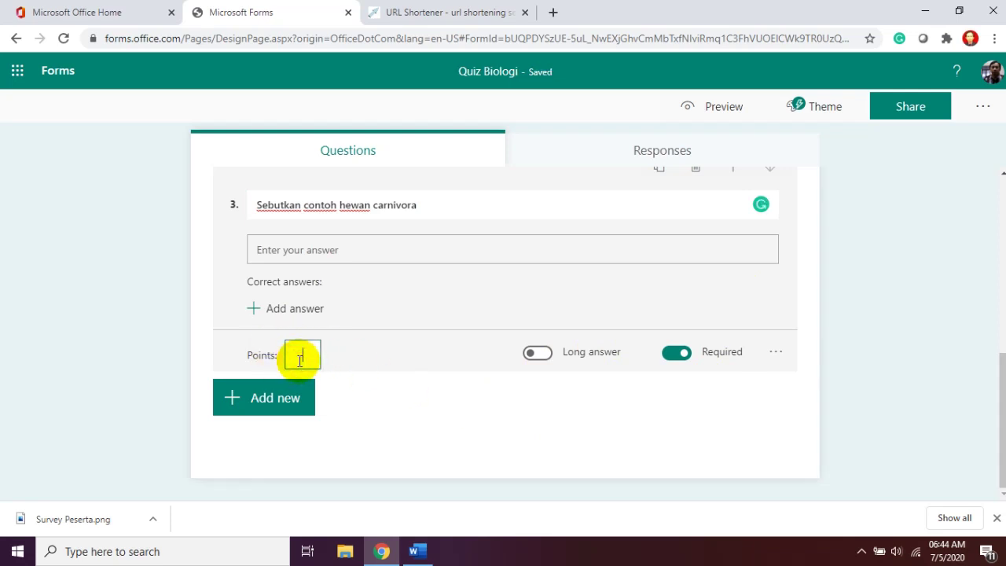
{"action": "type", "text": "10"}
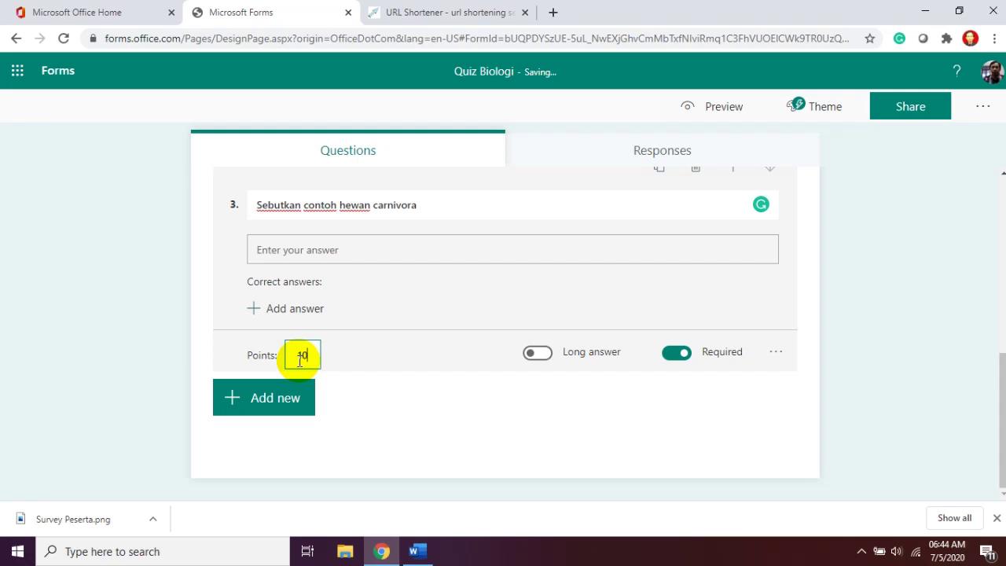
{"action": "left_click", "coordinate": [423, 437]}
Add "Harimau" and "Kucing" as correct answers to the third question.
{"action": "left_click", "coordinate": [260, 309]}
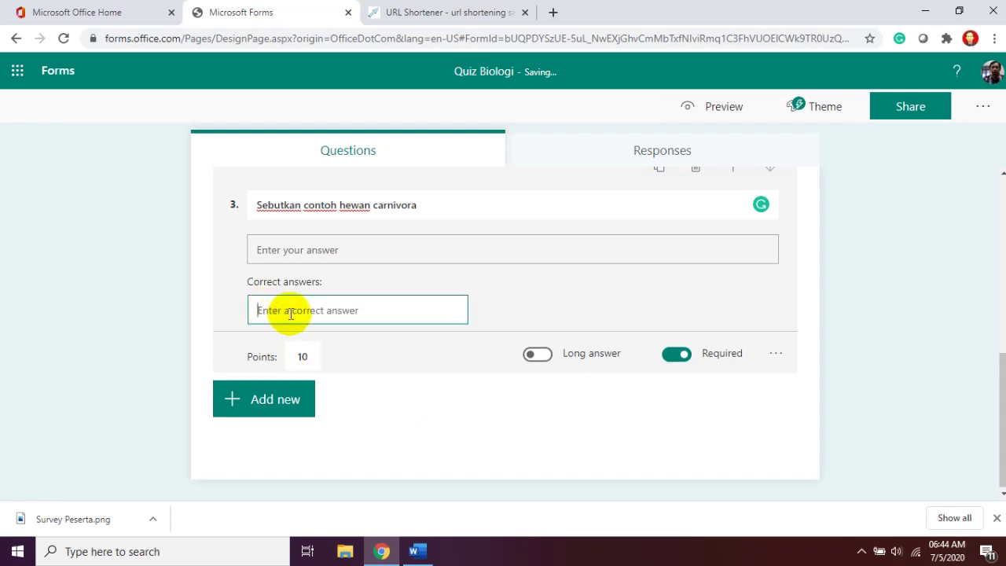
{"action": "type", "text": "Harimau"}
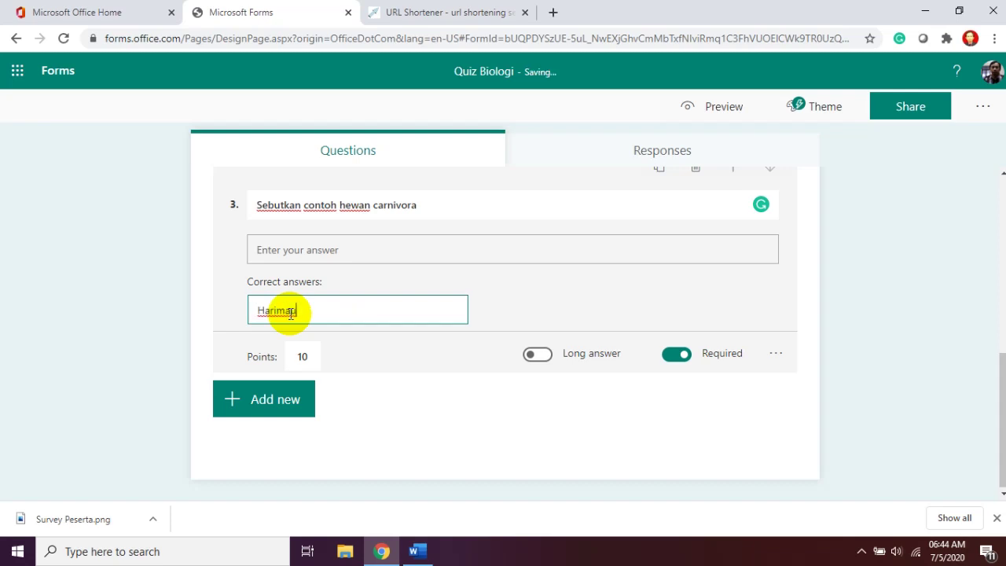
{"action": "key", "text": "Return"}
{"action": "type", "text": "Kucing"}
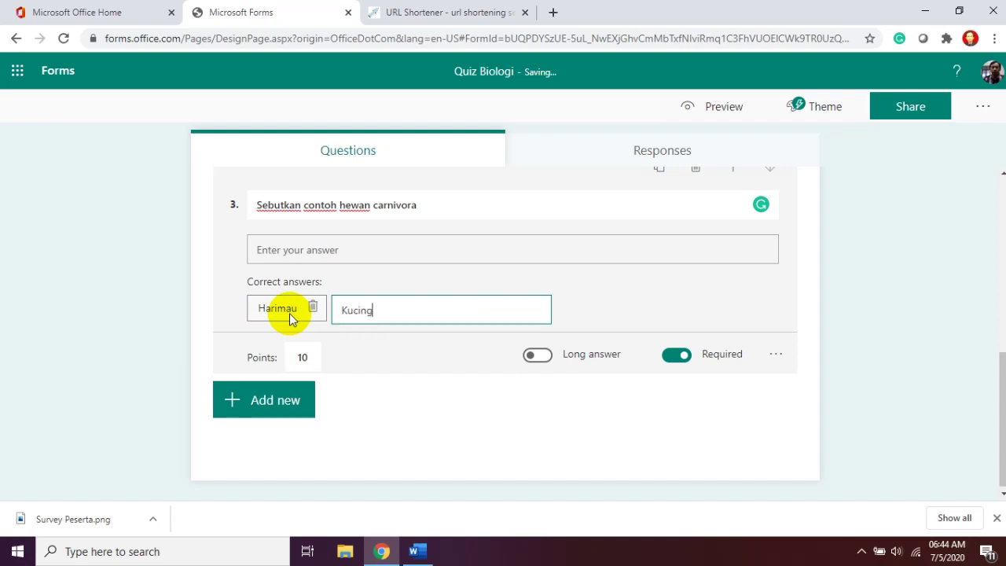
{"action": "key", "text": "Return"}
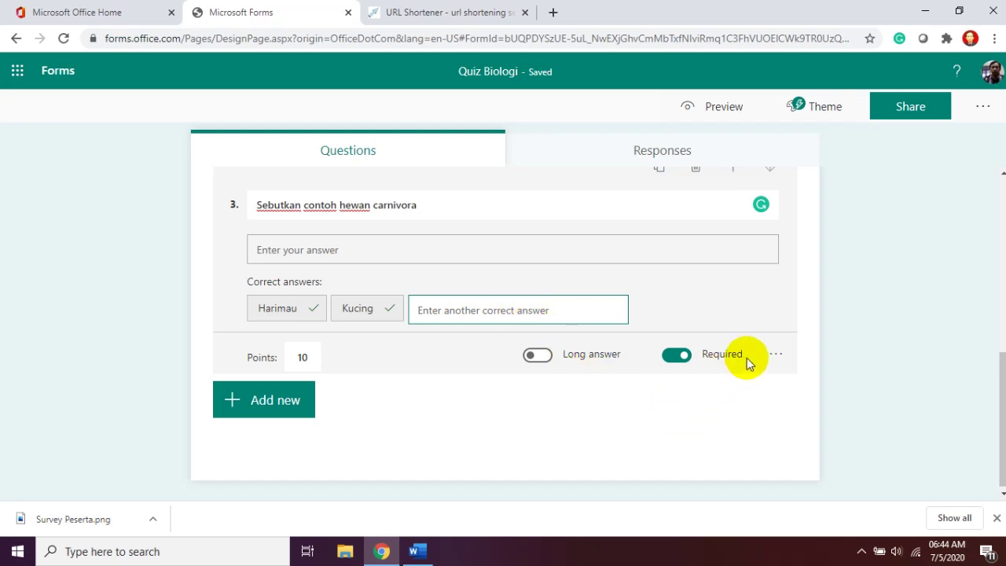
{"action": "left_click", "coordinate": [777, 354]}
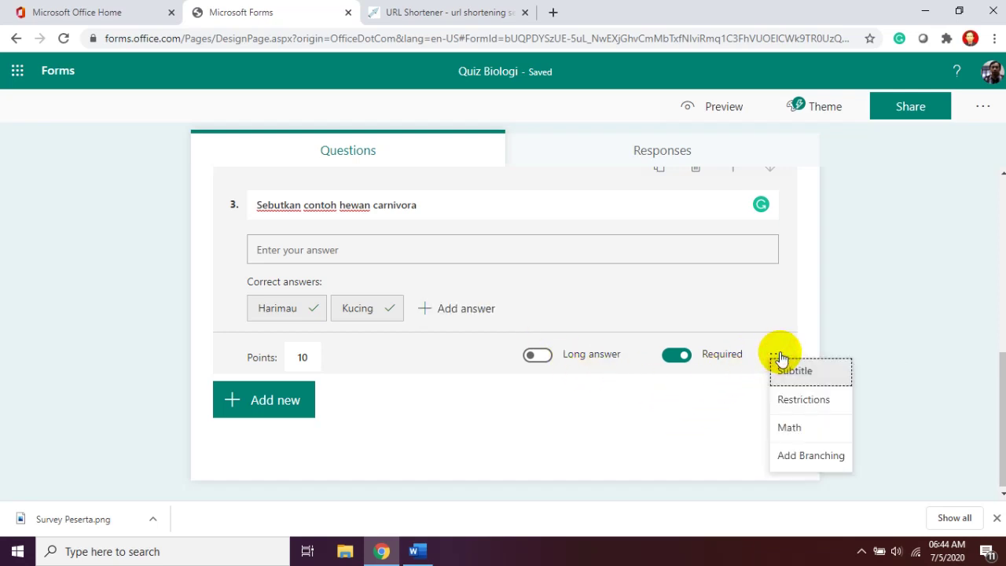
{"action": "left_click", "coordinate": [572, 428]}
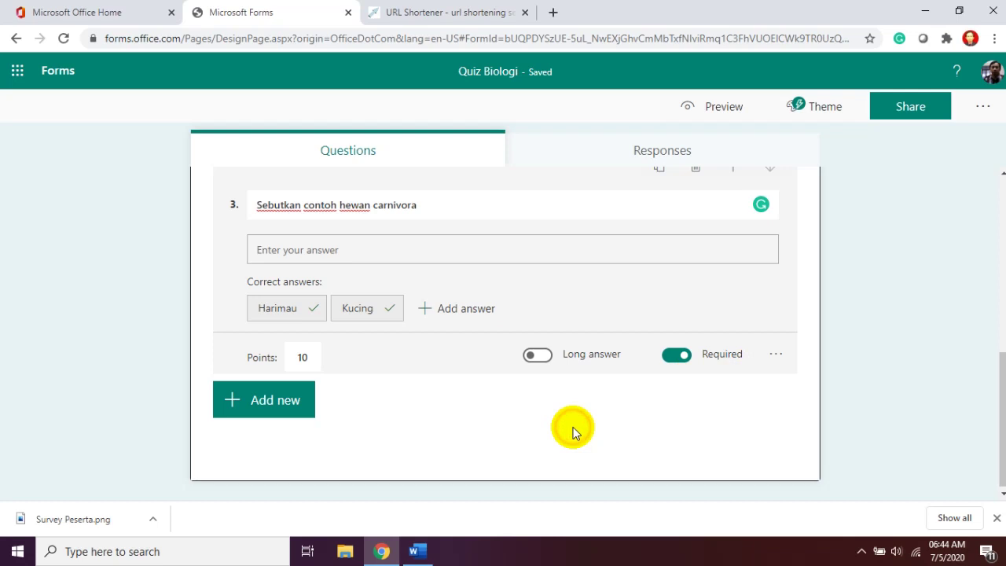
Add a fourth question of the text type to the quiz.
{"action": "left_click", "coordinate": [285, 394]}
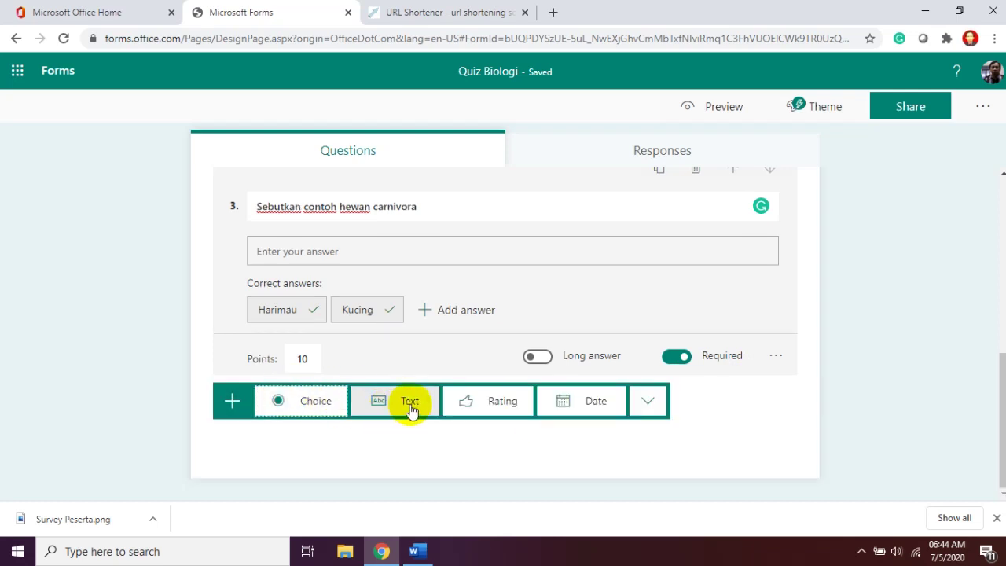
{"action": "left_click", "coordinate": [409, 402]}
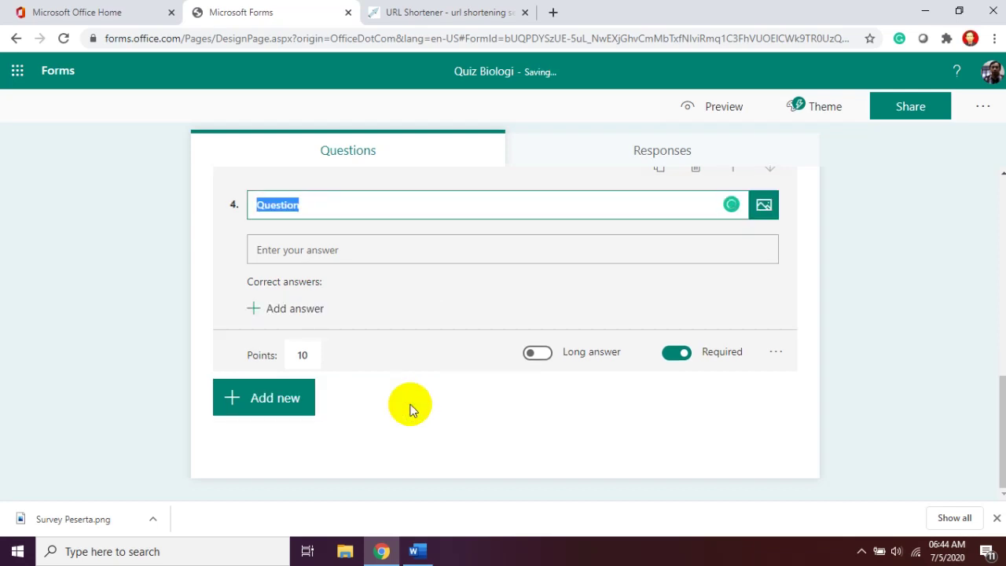
{"action": "type", "text": "Tu"}
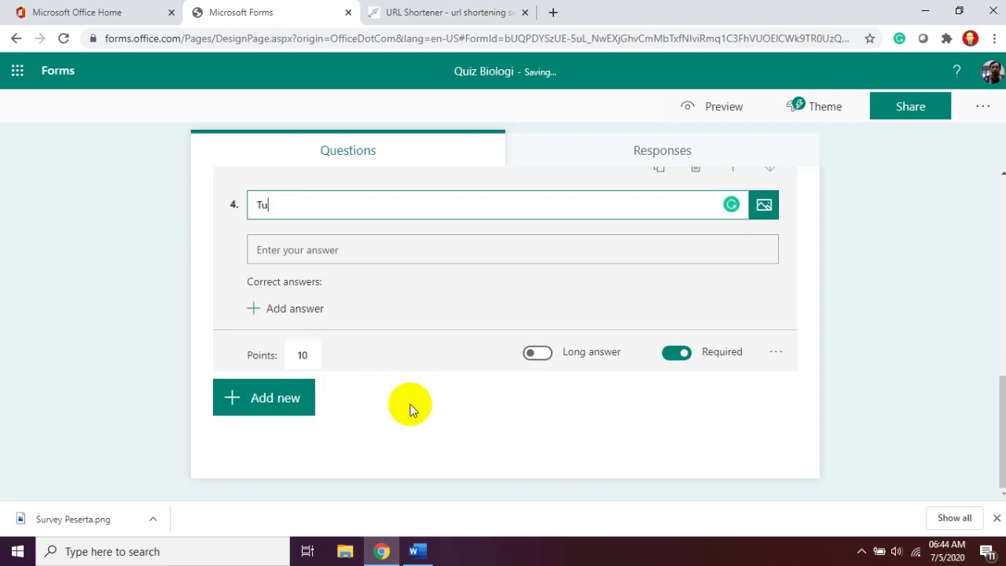
{"action": "type", "text": "liskan persamaan"}
{"action": "key", "text": "BackSpace"}
{"action": "key", "text": "BackSpace"}
{"action": "key", "text": "BackSpace"}
{"action": "key", "text": "BackSpace"}
{"action": "key", "text": "BackSpace"}
{"action": "key", "text": "BackSpace"}
{"action": "key", "text": "BackSpace"}
{"action": "key", "text": "BackSpace"}
{"action": "key", "text": "BackSpace"}
{"action": "key", "text": "BackSpace"}
{"action": "key", "text": "BackSpace"}
{"action": "key", "text": "BackSpace"}
{"action": "key", "text": "BackSpace"}
{"action": "key", "text": "BackSpace"}
{"action": "key", "text": "BackSpace"}
{"action": "key", "text": "BackSpace"}
{"action": "key", "text": "BackSpace"}
{"action": "key", "text": "BackSpace"}
{"action": "key", "text": "BackSpace"}
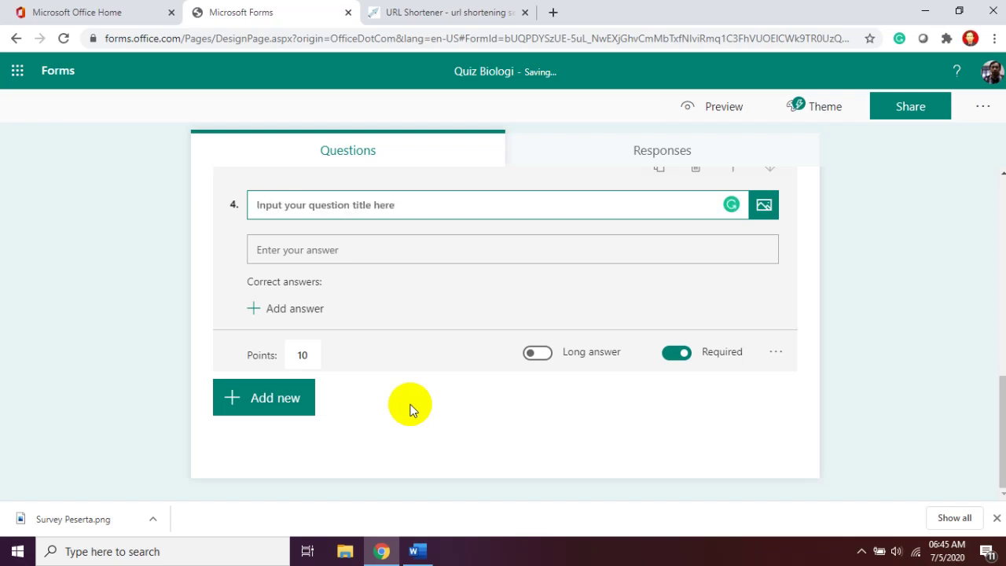
{"action": "type", "text": "Bera"}
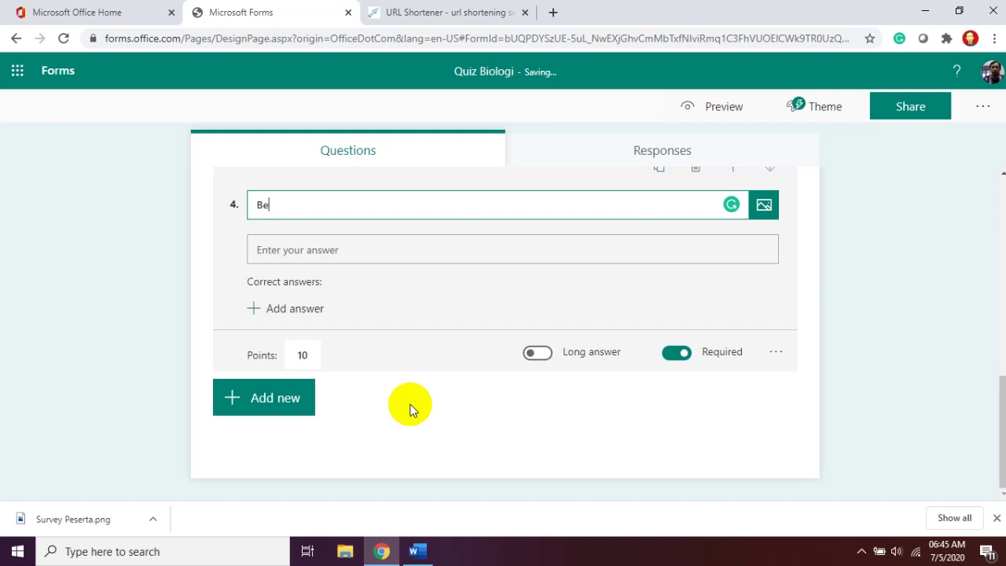
{"action": "key", "text": "BackSpace"}
{"action": "key", "text": "BackSpace"}
{"action": "key", "text": "BackSpace"}
{"action": "key", "text": "BackSpace"}
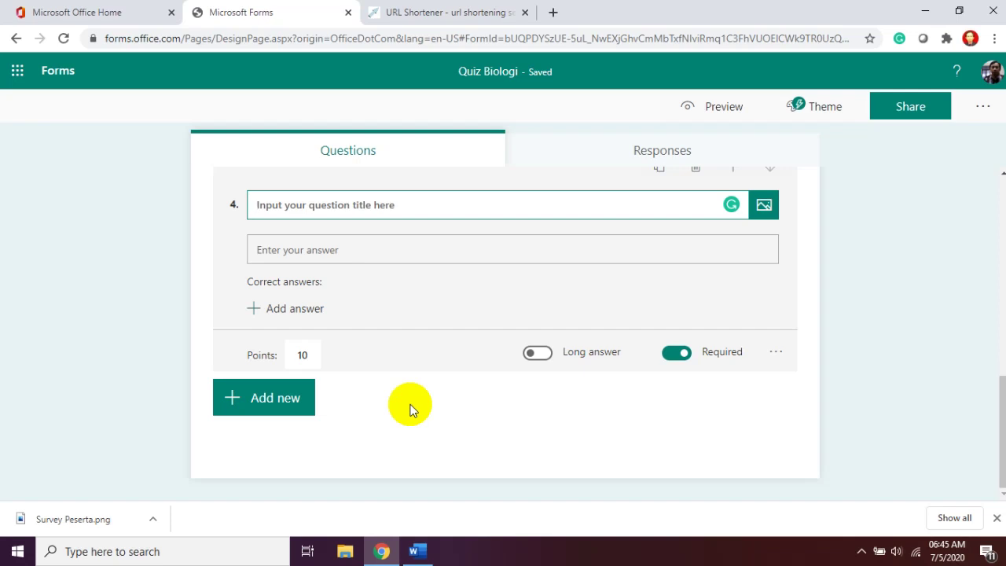
{"action": "type", "text": "buar"}
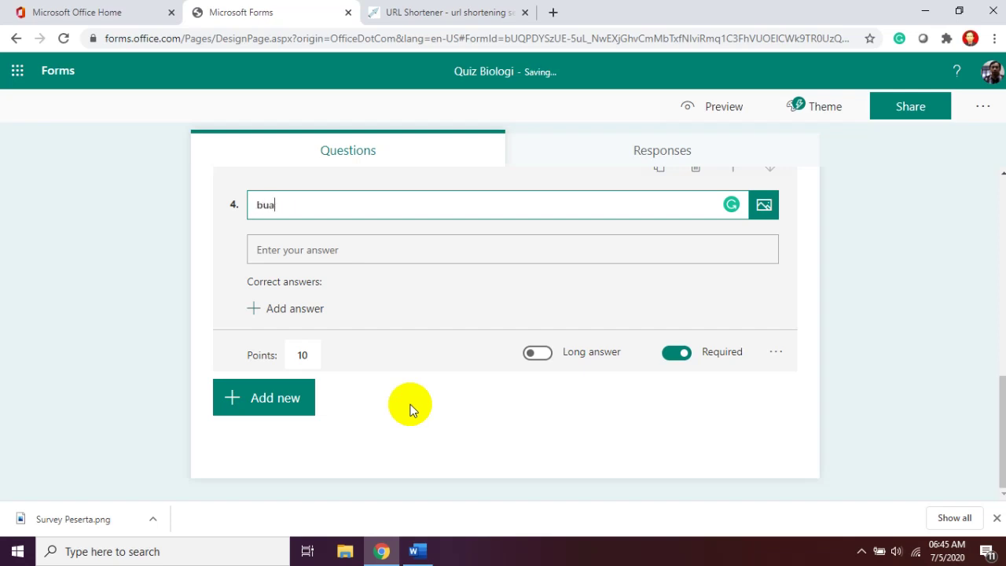
{"action": "key", "text": "BackSpace"}
{"action": "type", "text": "tlah"}
{"action": "key", "text": "BackSpace"}
{"action": "key", "text": "BackSpace"}
{"action": "key", "text": "BackSpace"}
{"action": "key", "text": "BackSpace"}
{"action": "key", "text": "BackSpace"}
{"action": "key", "text": "BackSpace"}
{"action": "key", "text": "BackSpace"}
{"action": "key", "text": "BackSpace"}
Title the fourth question "Buatlah rumus sederhana pada materi Fisika".
{"action": "type", "text": "Buatlah rumus sederhana"}
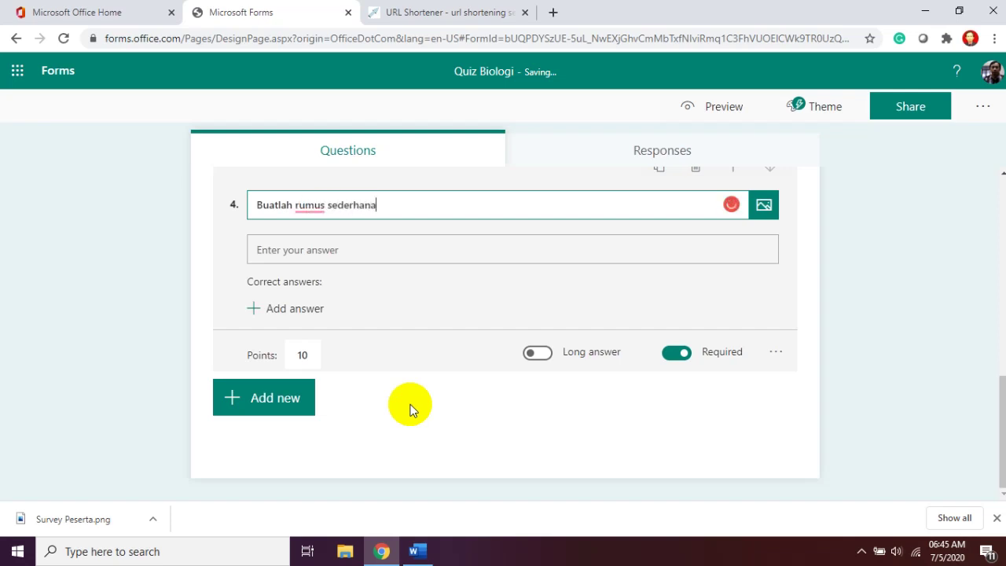
{"action": "type", "text": " pada mater"}
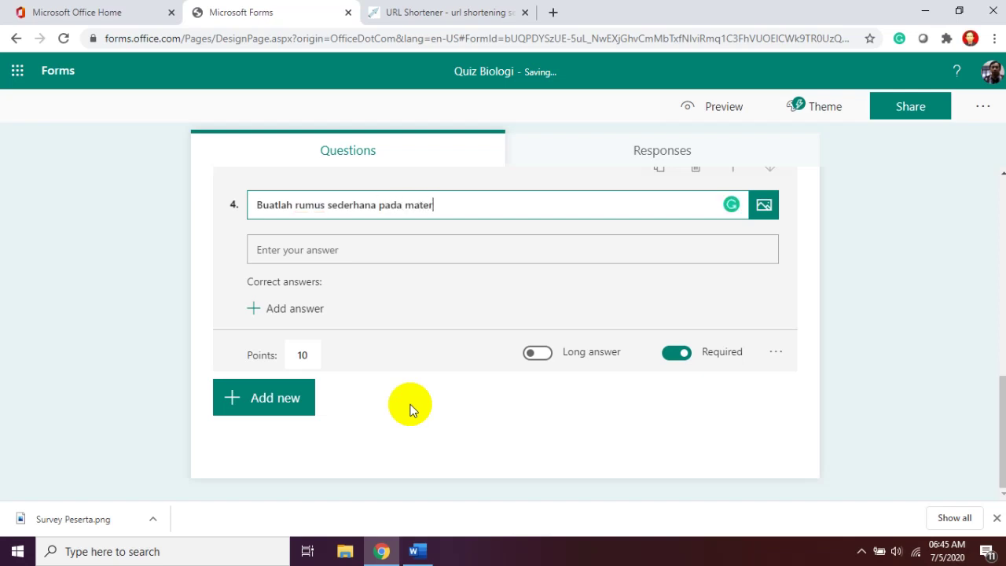
{"action": "type", "text": "i F"}
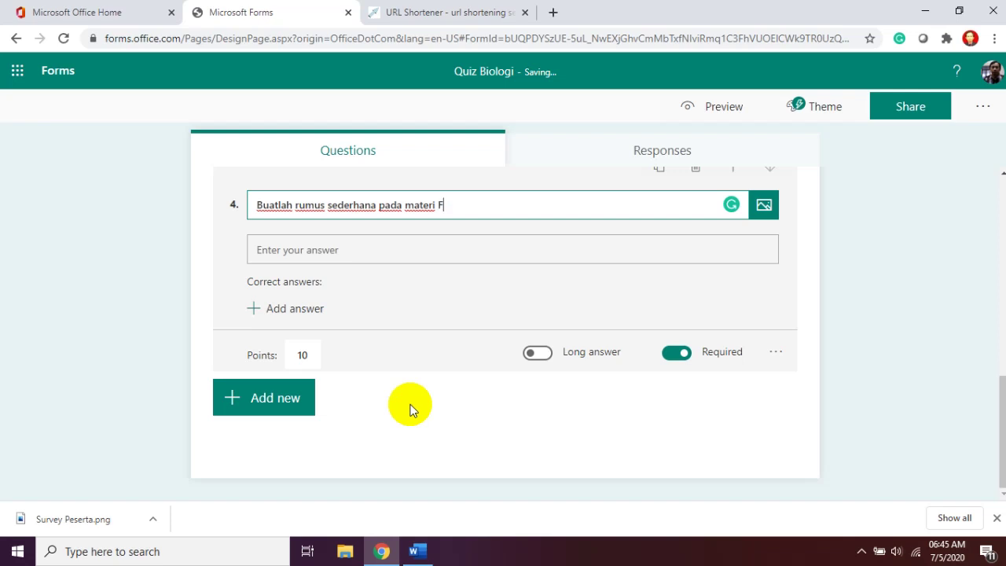
{"action": "type", "text": "isika"}
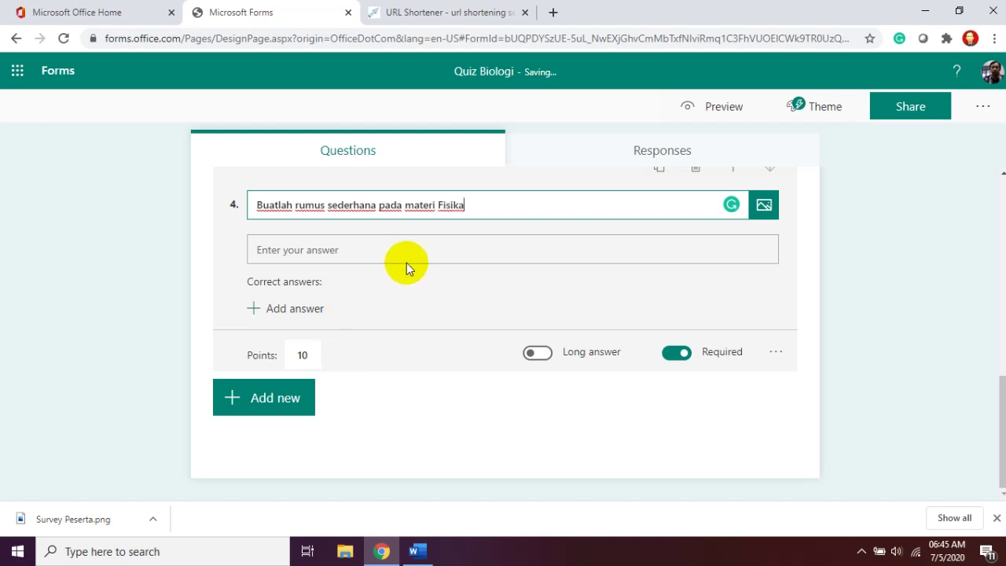
Add a Math equation field under the fourth question's title and switch it to a plain-text subtitle.
{"action": "left_click", "coordinate": [775, 351]}
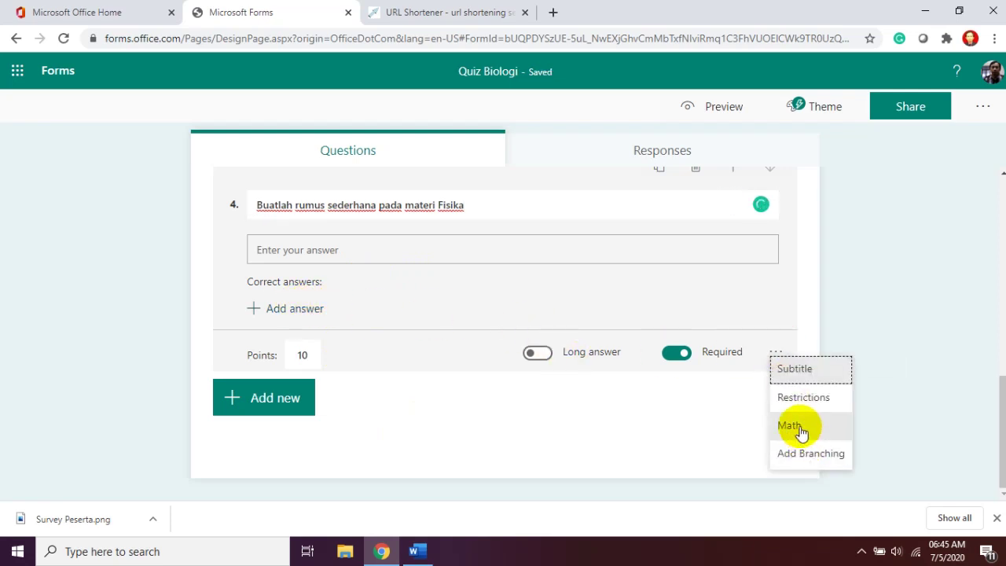
{"action": "left_click", "coordinate": [799, 426]}
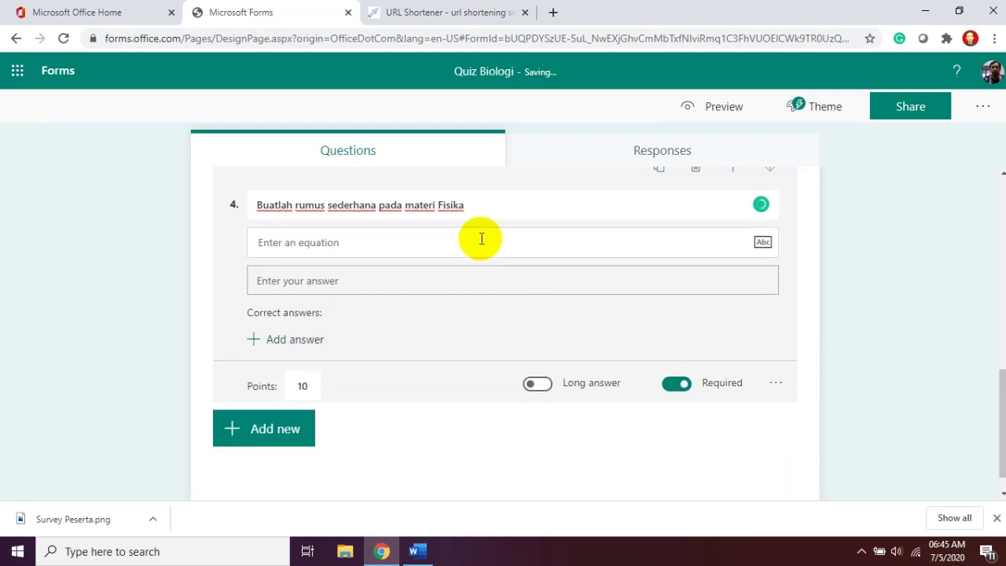
{"action": "left_click", "coordinate": [759, 246]}
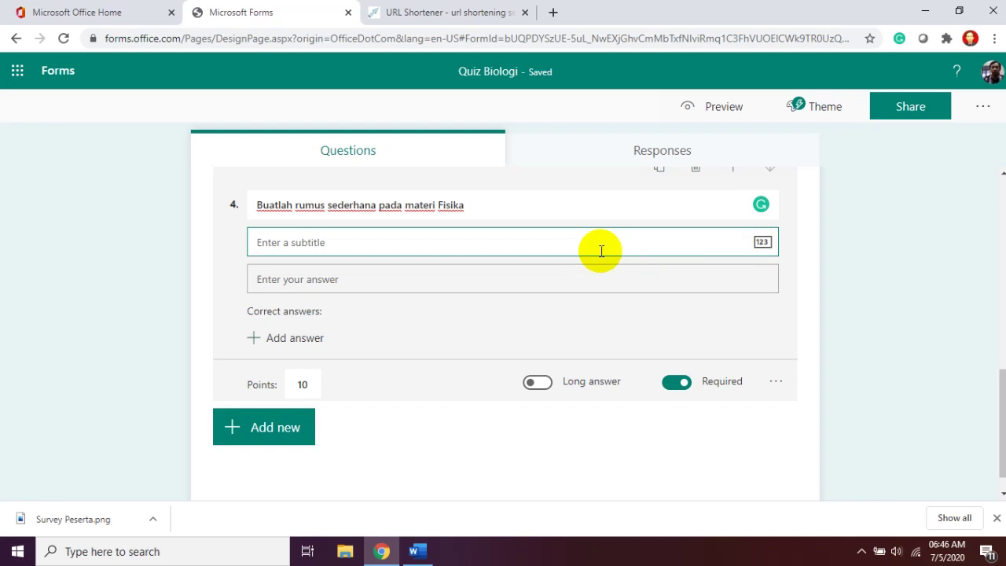
Enter "contoh : S=V/T" as the fourth question's subtitle.
{"action": "type", "text": "contoh "}
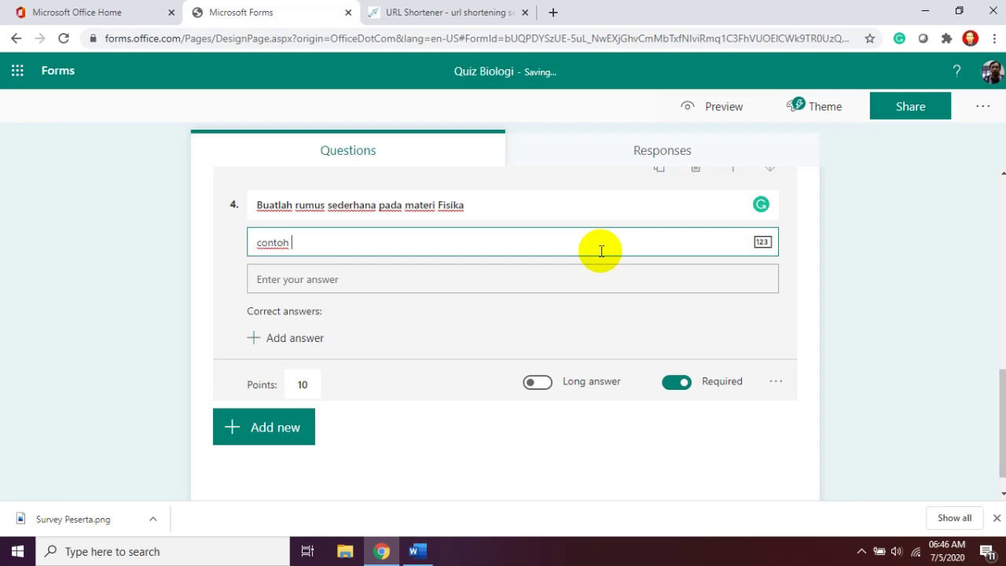
{"action": "type", "text": "="}
{"action": "key", "text": "BackSpace"}
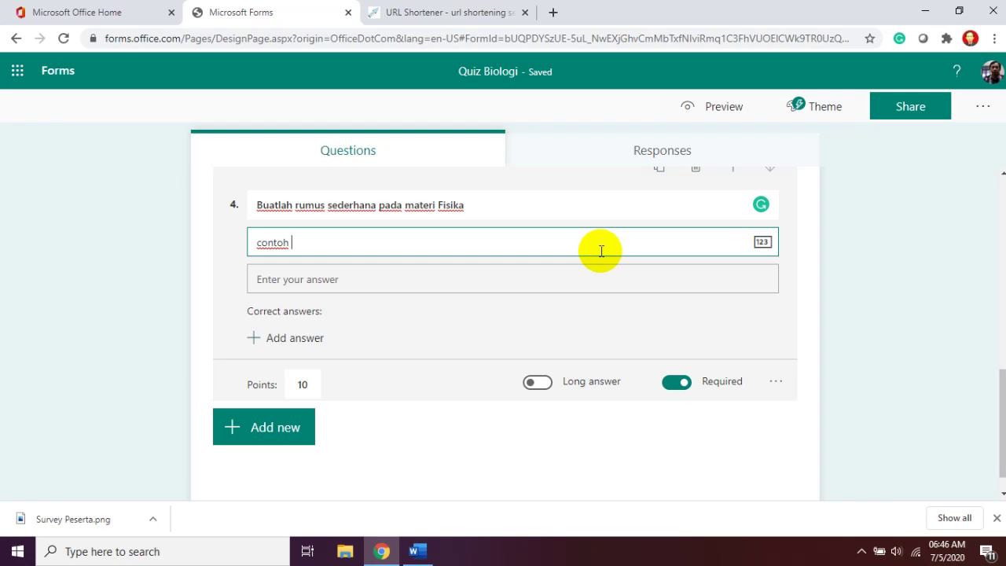
{"action": "type", "text": ":"}
{"action": "type", "text": "s"}
{"action": "key", "text": "BackSpace"}
{"action": "type", "text": "S"}
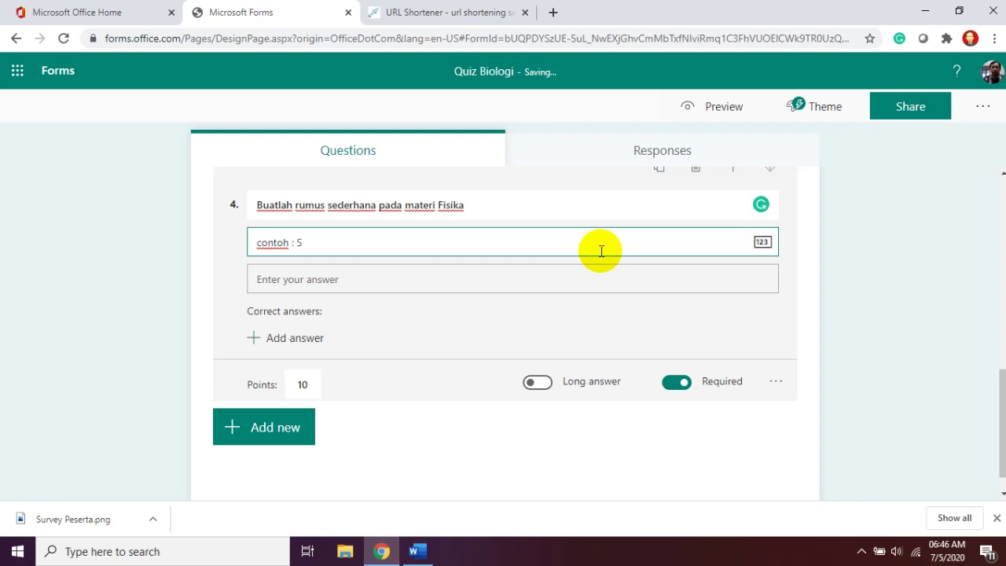
{"action": "type", "text": "v"}
{"action": "key", "text": "BackSpace"}
{"action": "type", "text": "=V/T"}
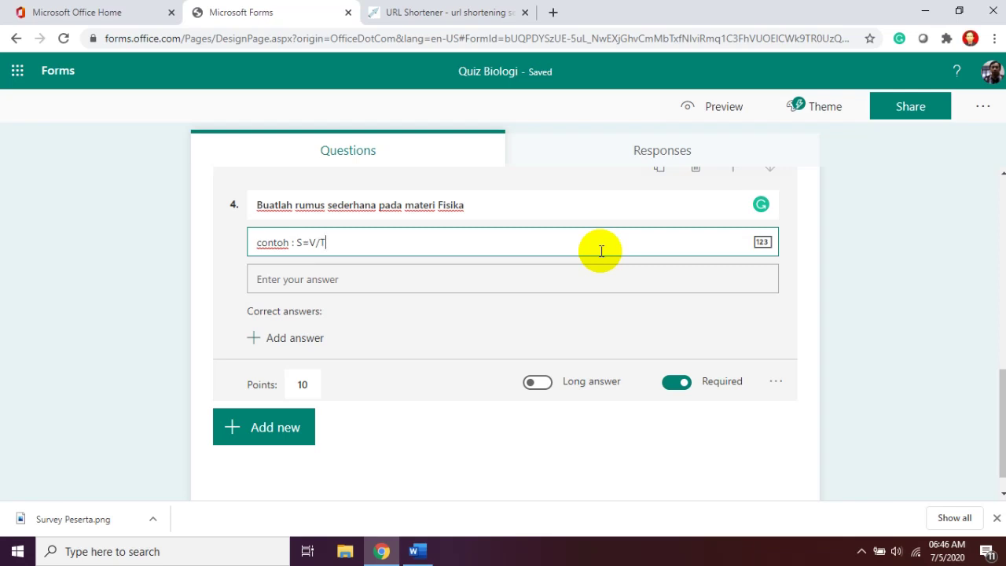
Change the formula in the fourth question's subtitle so it reads "contoh : S=V x T".
{"action": "key", "text": "BackSpace"}
{"action": "key", "text": "BackSpace"}
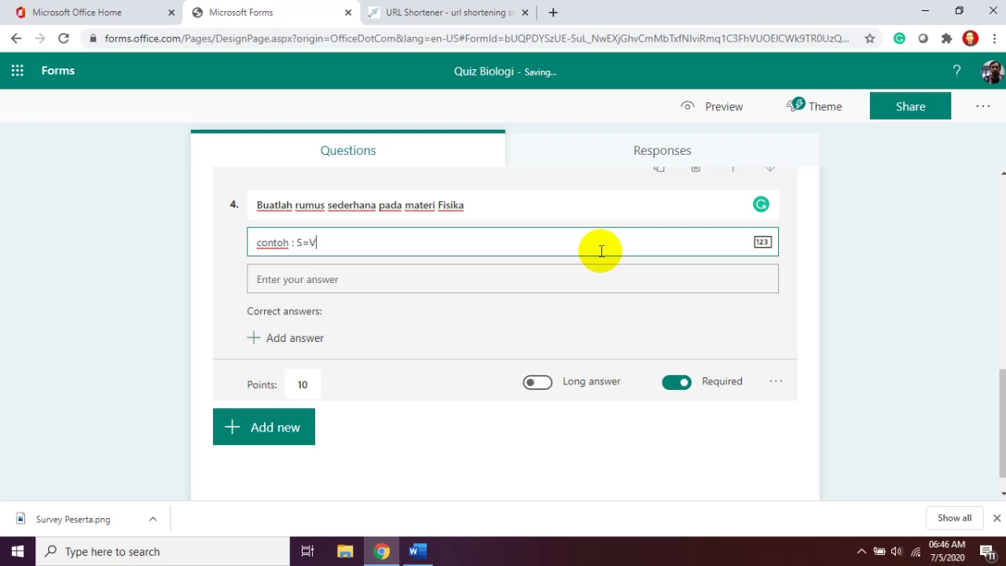
{"action": "type", "text": "x T"}
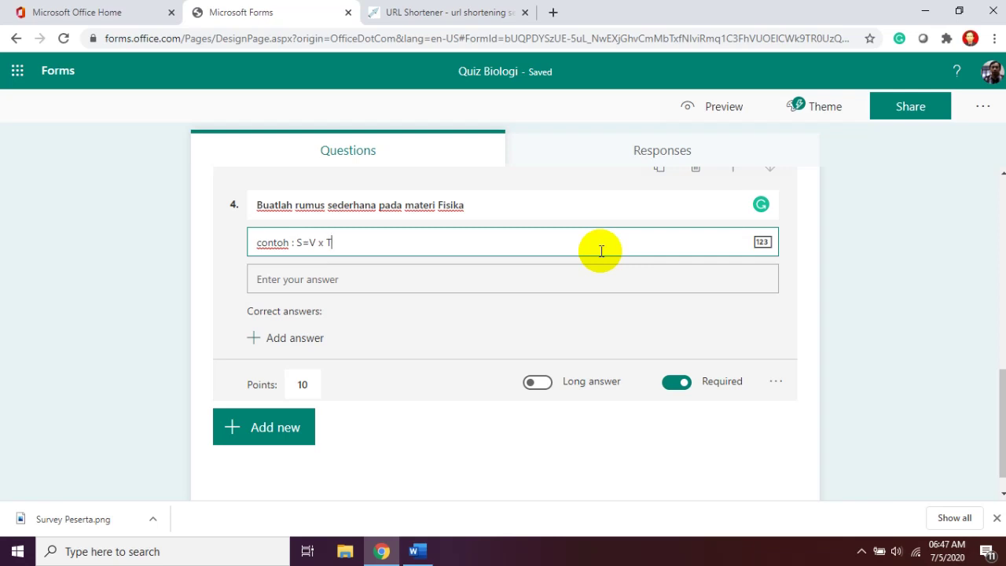
Add the math expression x as a correct answer to the fourth question.
{"action": "left_click", "coordinate": [306, 339]}
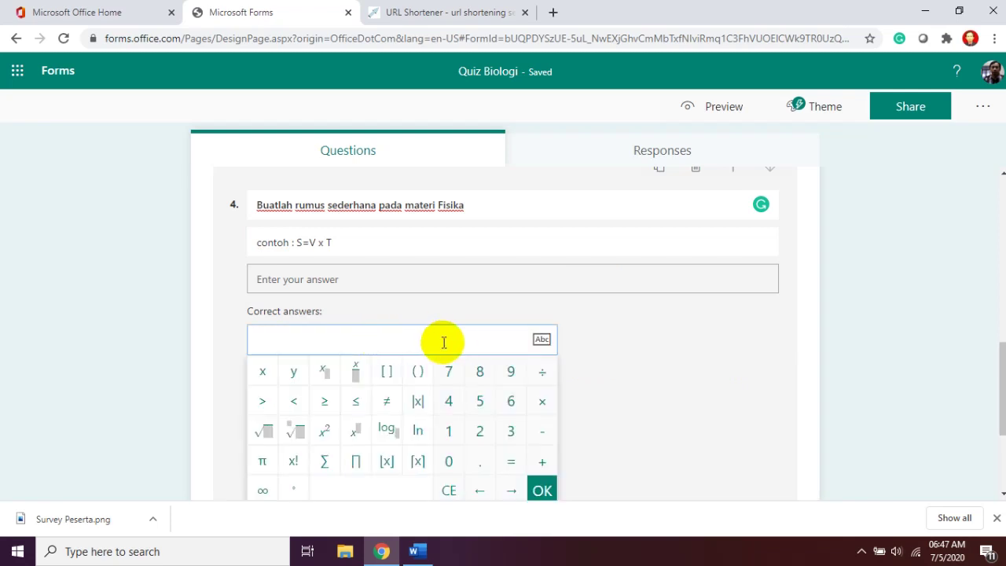
{"action": "left_click", "coordinate": [993, 417]}
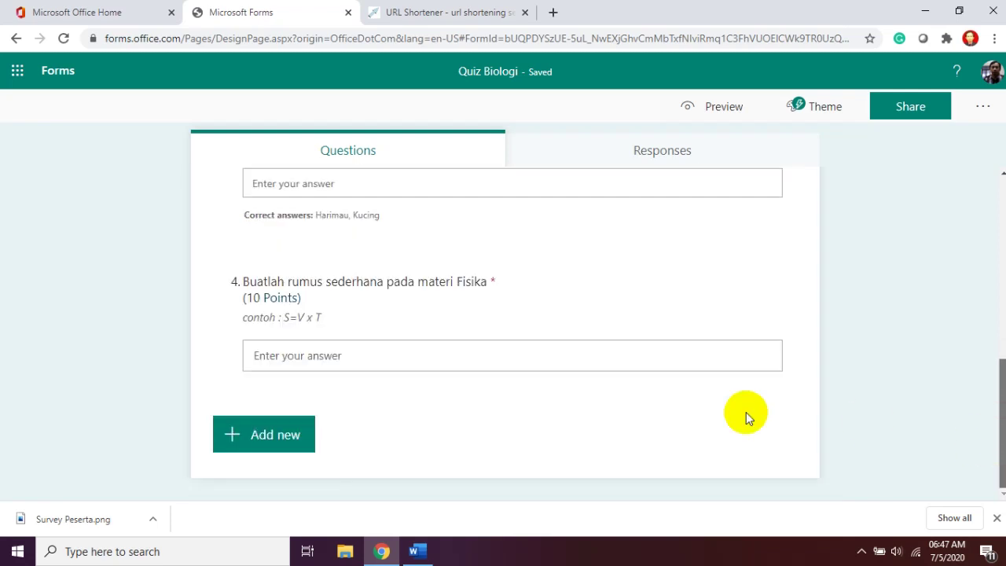
{"action": "left_click", "coordinate": [333, 382]}
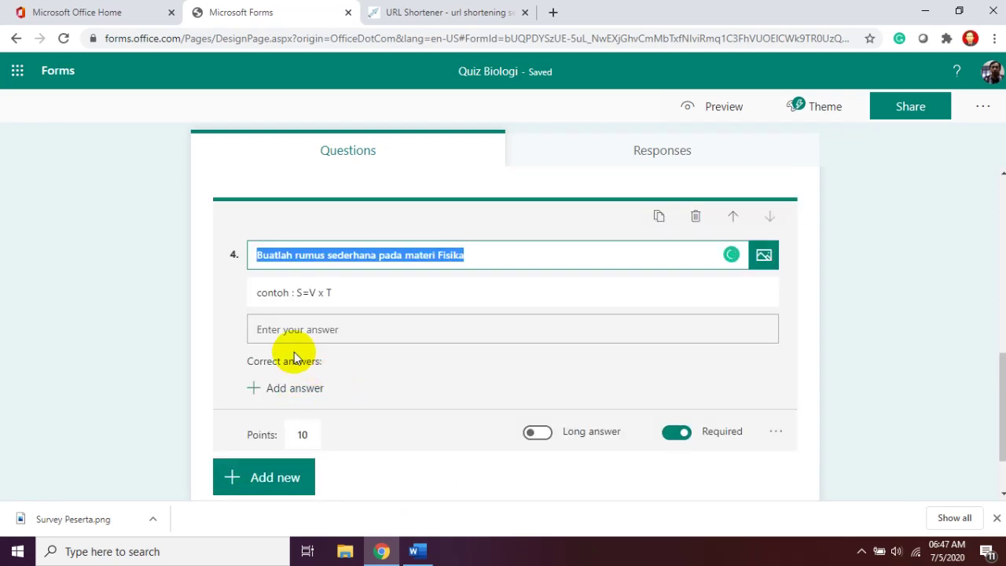
{"action": "left_click", "coordinate": [294, 385]}
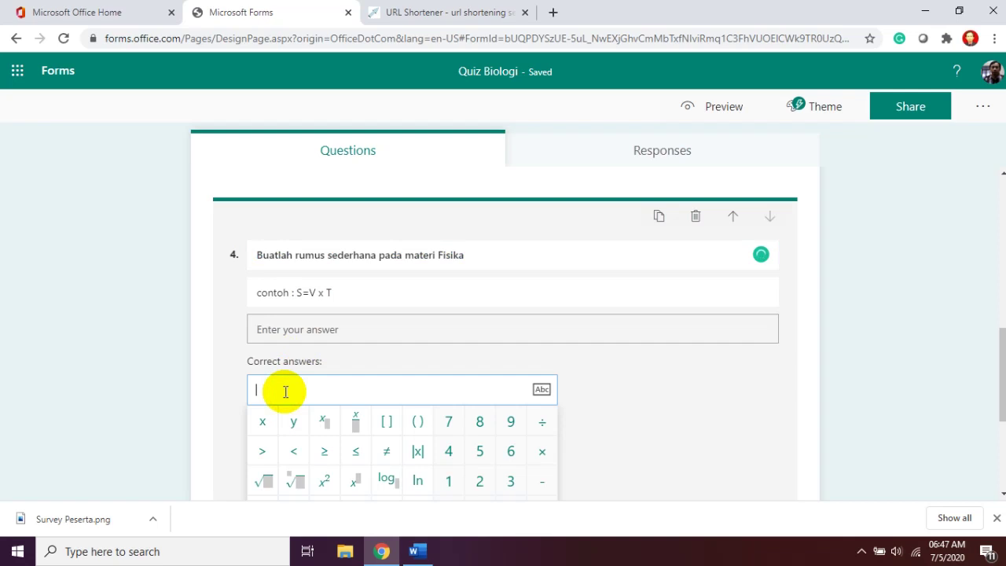
{"action": "left_click", "coordinate": [262, 424]}
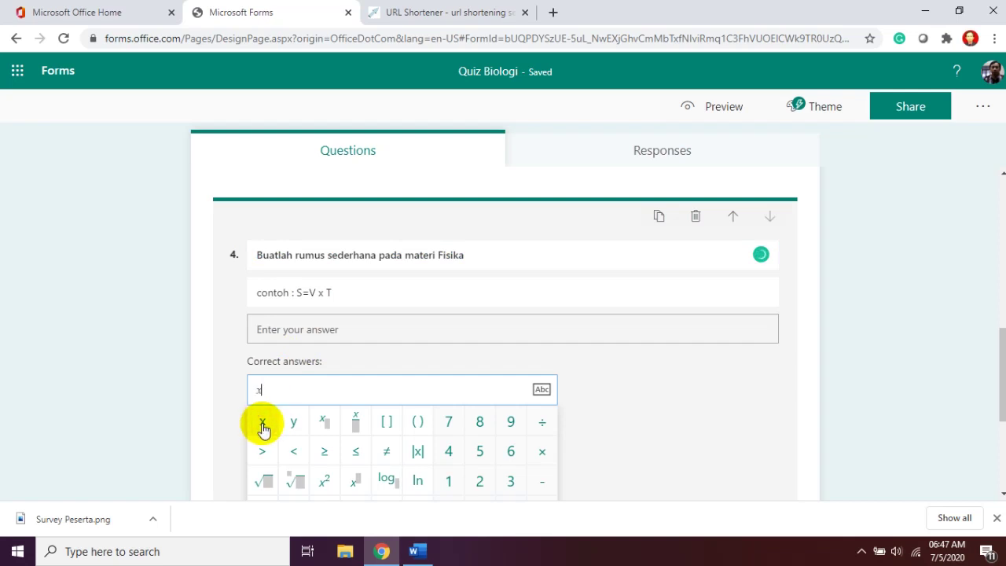
{"action": "key", "text": "Return"}
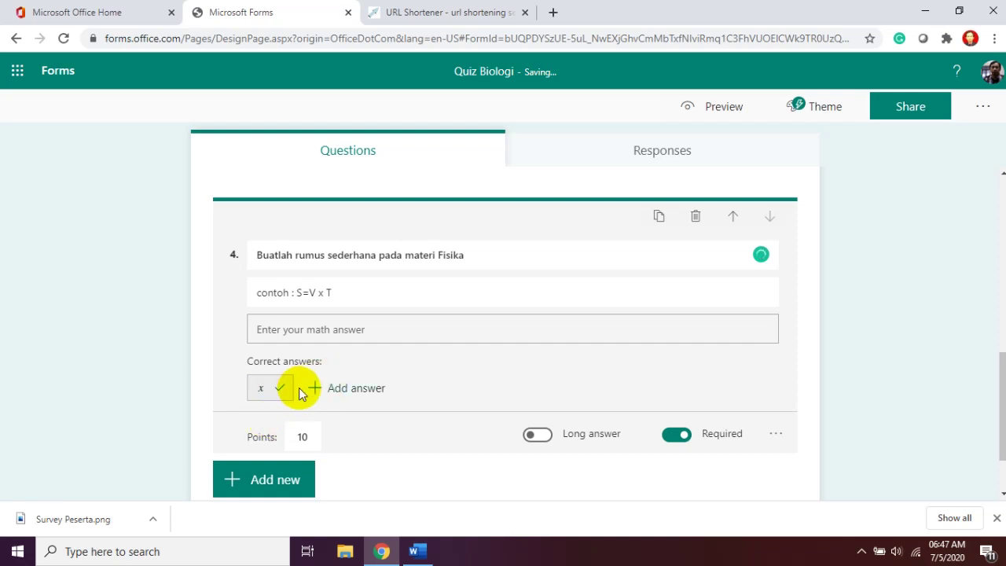
{"action": "mouse_move", "coordinate": [279, 391]}
{"action": "left_click", "coordinate": [260, 388]}
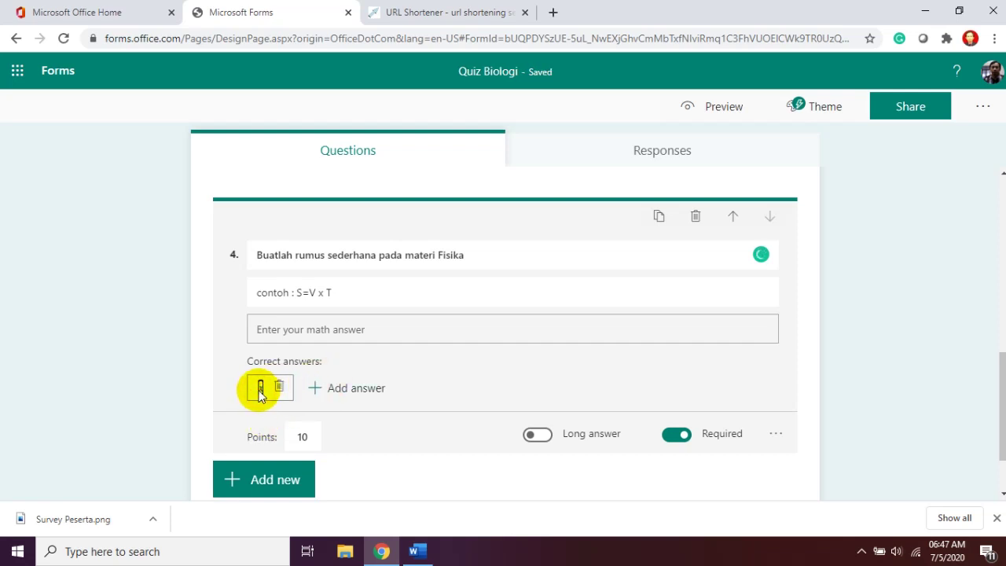
Add the absolute-value expression |x log₂| as the fourth question's second correct answer and finish editing the question.
{"action": "left_click", "coordinate": [315, 389]}
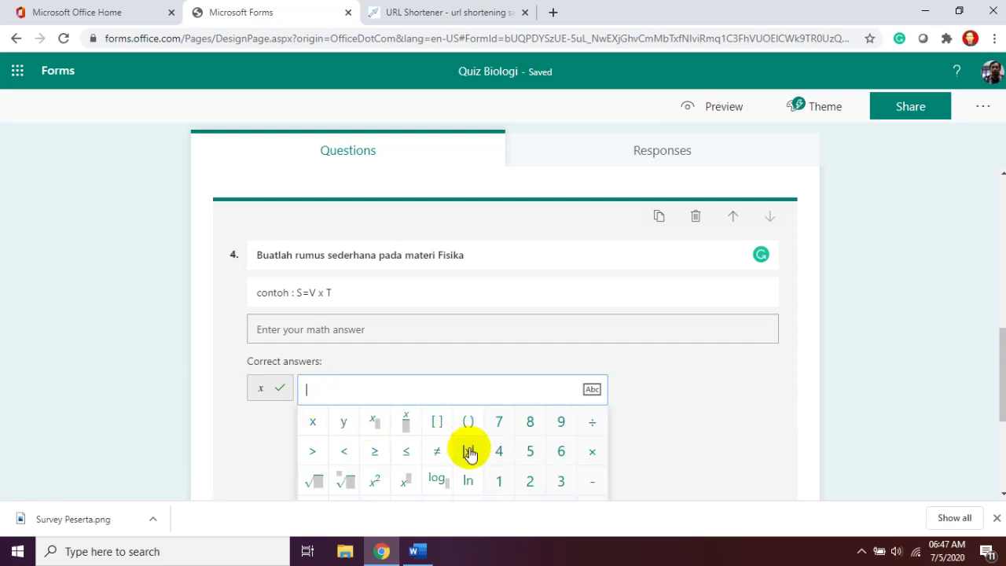
{"action": "left_click", "coordinate": [469, 453]}
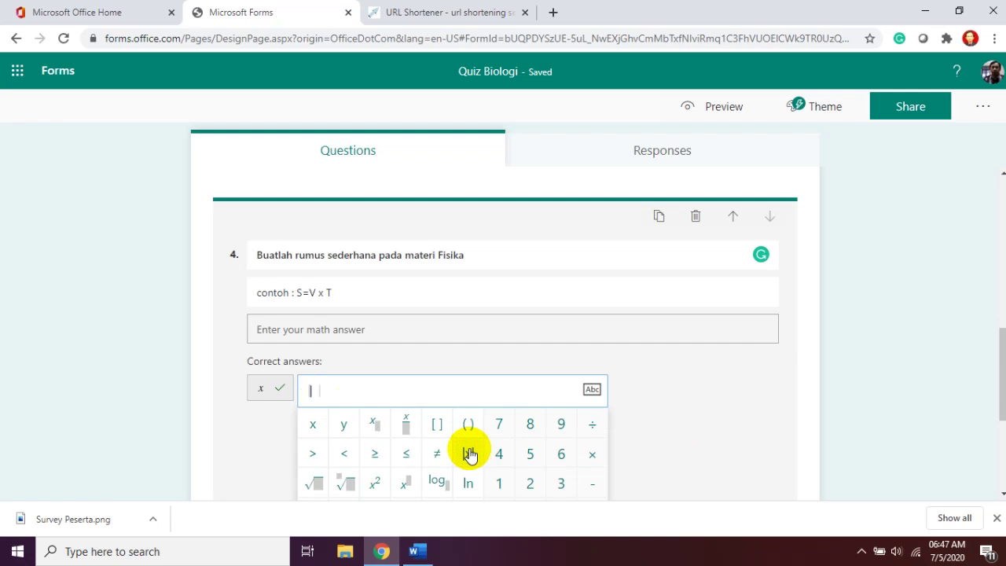
{"action": "type", "text": "x"}
{"action": "left_click", "coordinate": [435, 481]}
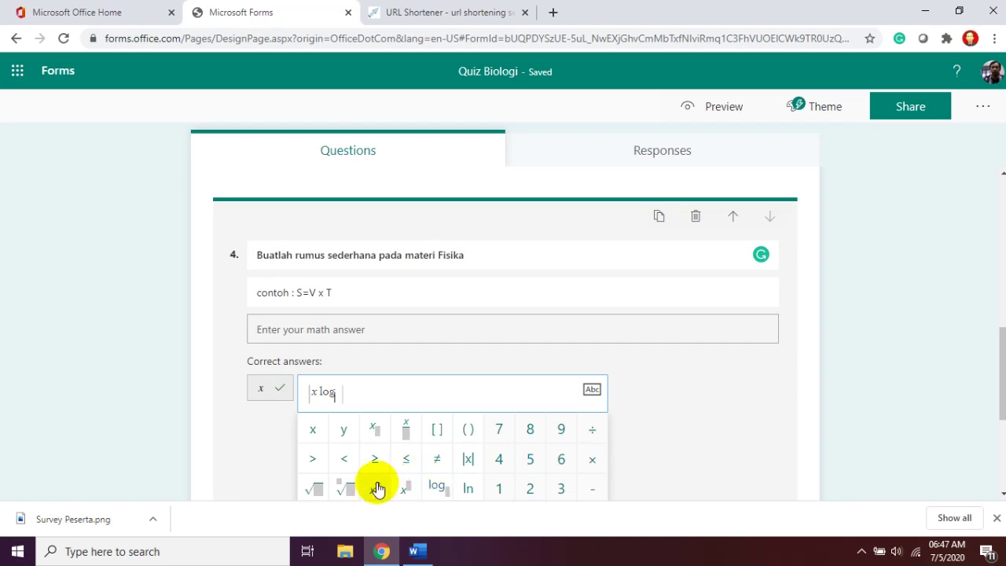
{"action": "type", "text": "2"}
{"action": "left_click", "coordinate": [666, 419]}
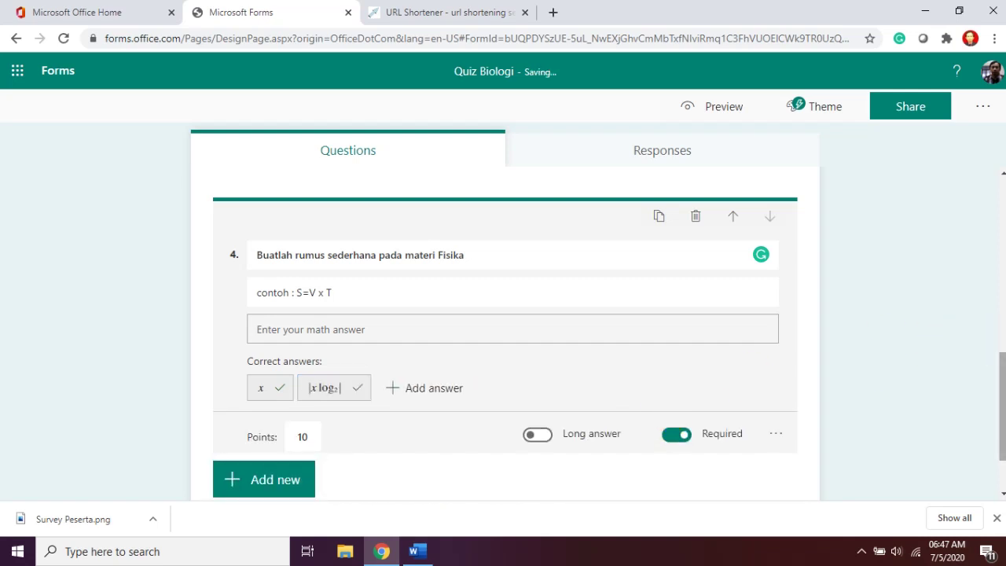
{"action": "left_click", "coordinate": [911, 330]}
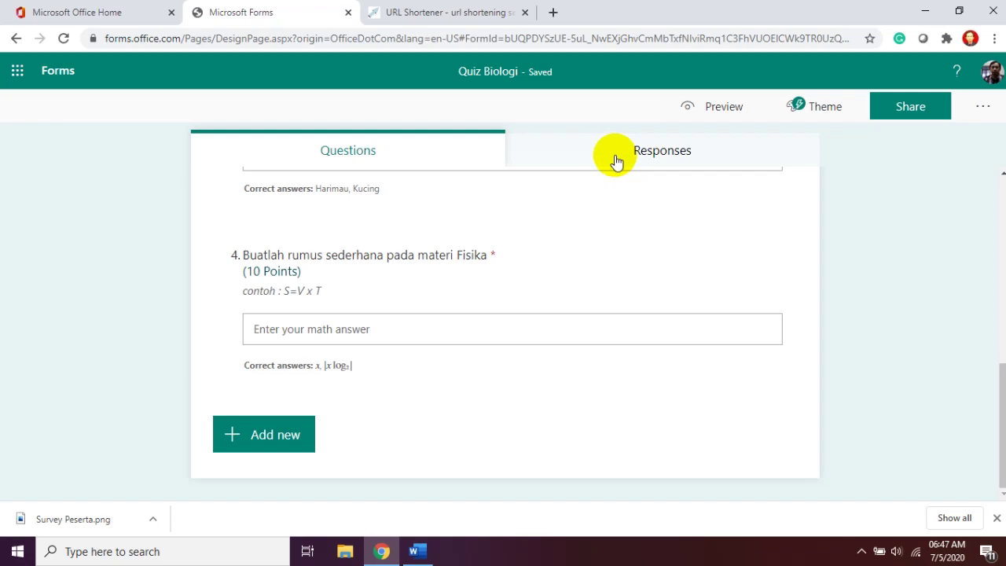
Check the quiz's response summary, then return to the questions and review them from the beginning.
{"action": "left_click", "coordinate": [613, 163]}
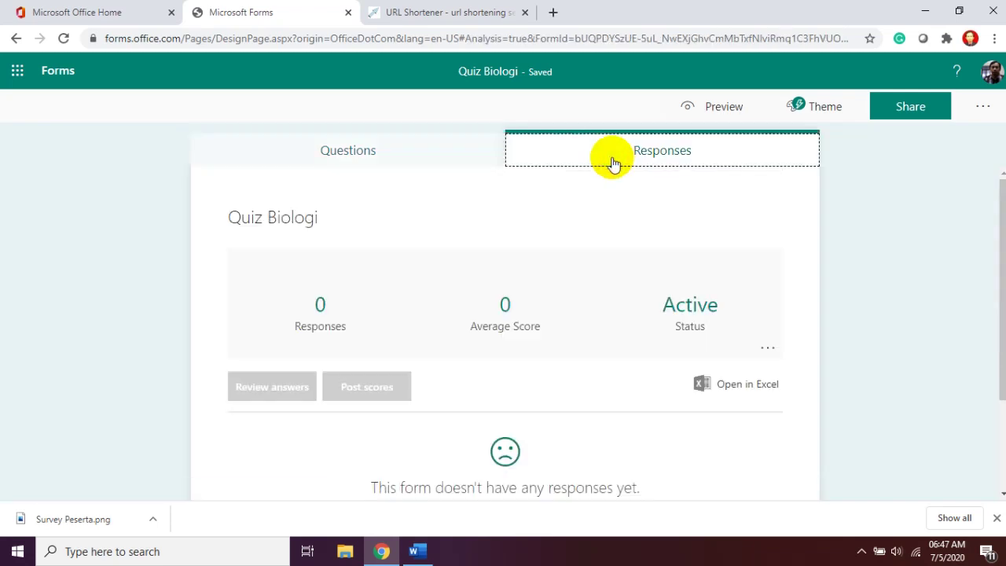
{"action": "left_click", "coordinate": [436, 151]}
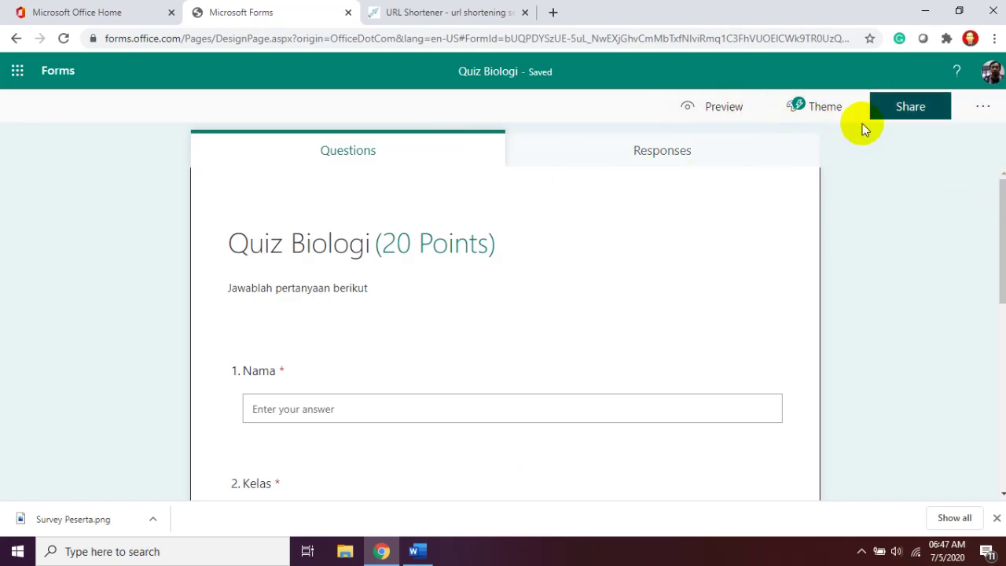
{"action": "left_click_drag", "start_coordinate": [996, 198], "coordinate": [995, 269]}
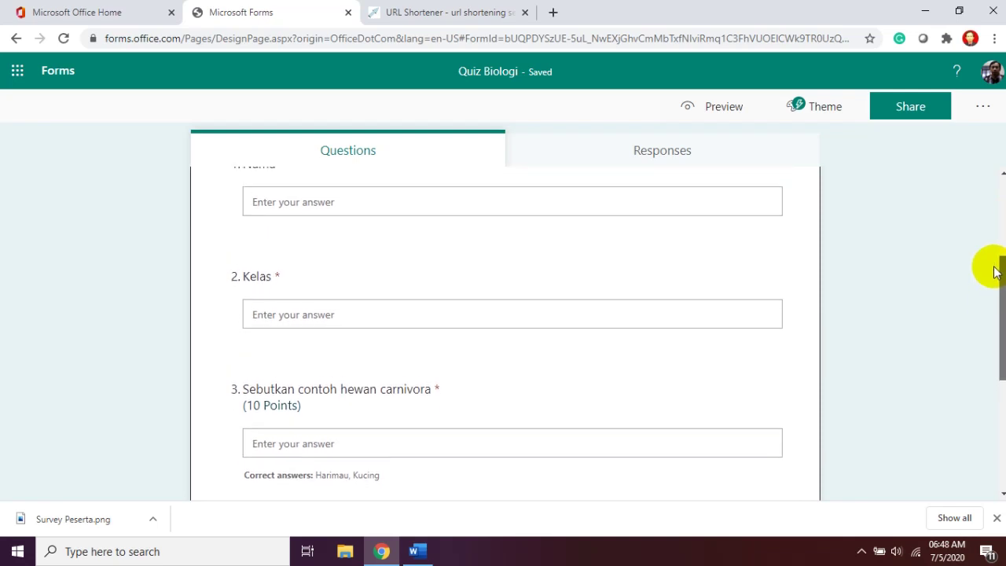